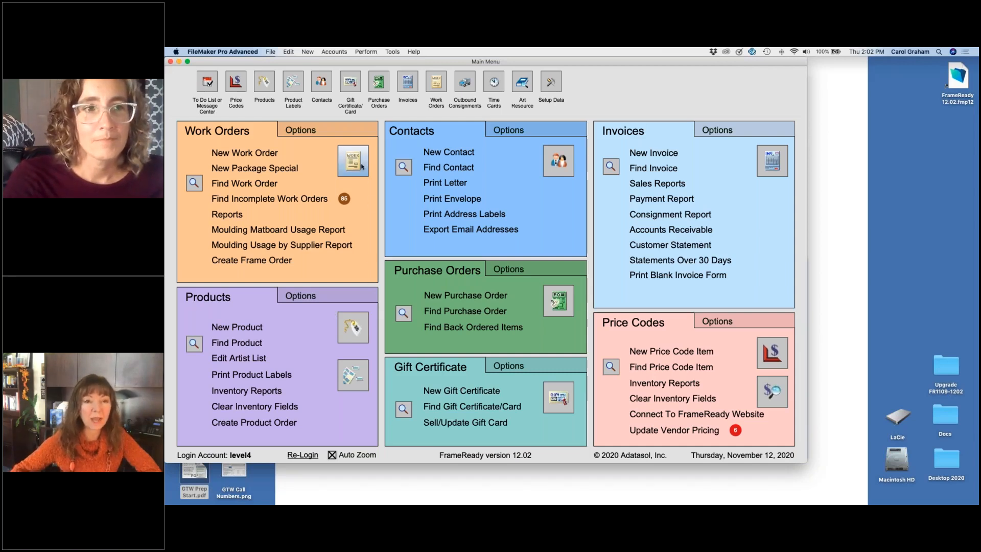
Step: Clear the default "Order Taken By" entry in the Work Orders options and reselect the same staff member's name
left_click(344, 127)
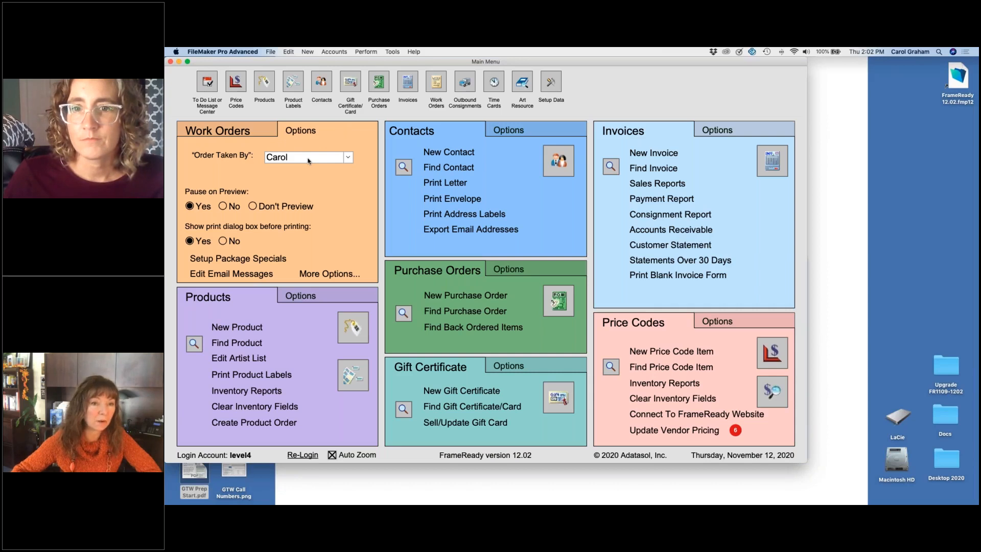
left_click(347, 159)
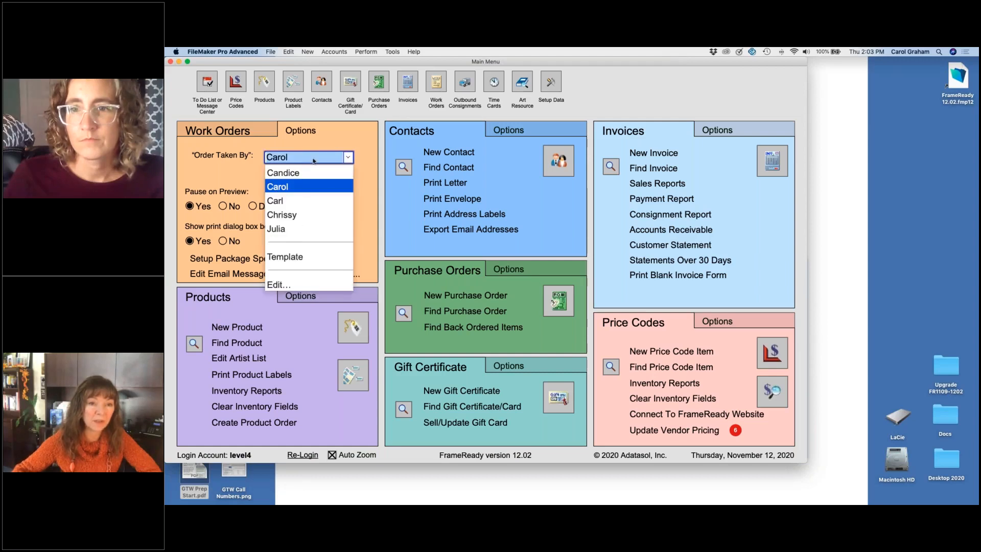
key("Escape")
key("BackSpace")
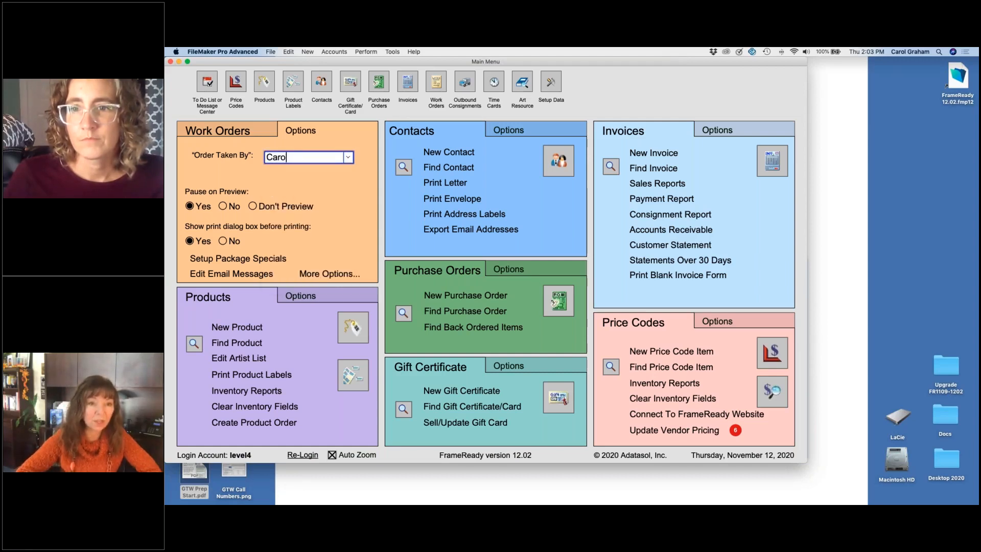
key("BackSpace")
key("BackSpace")
key("BackSpace")
key("BackSpace")
left_click(332, 189)
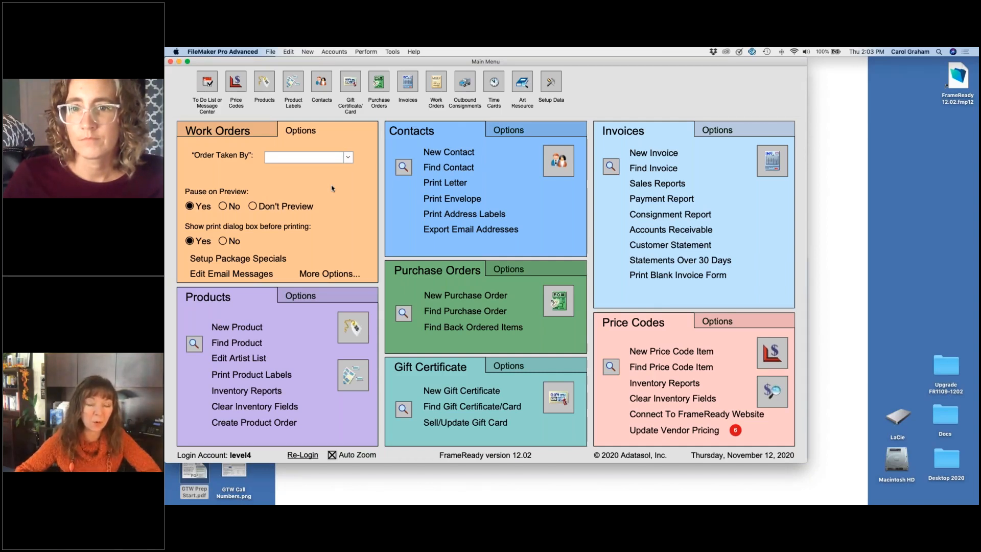
left_click(348, 157)
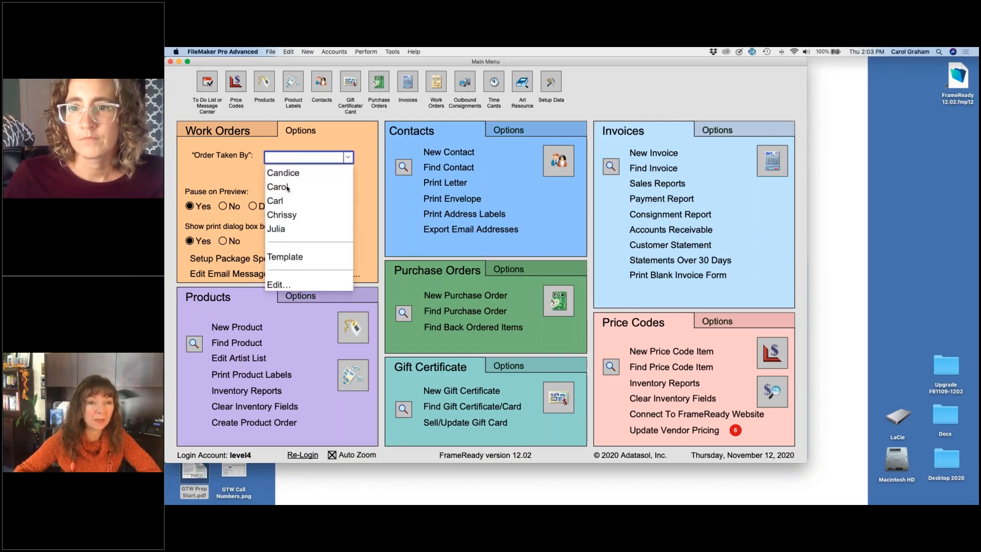
left_click(285, 187)
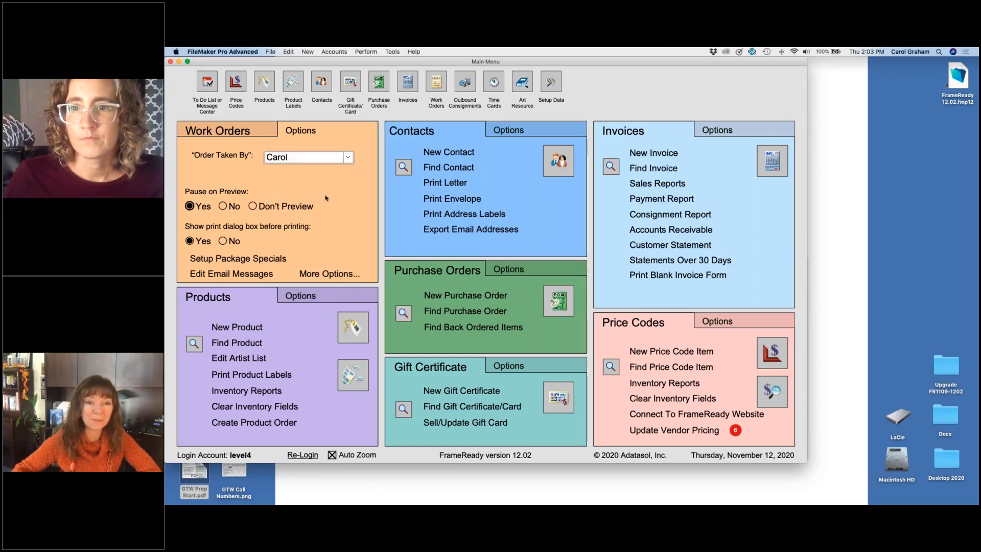
Step: Review the available Mount/Stretch and Hardware choices in the additional work order default settings
left_click(330, 274)
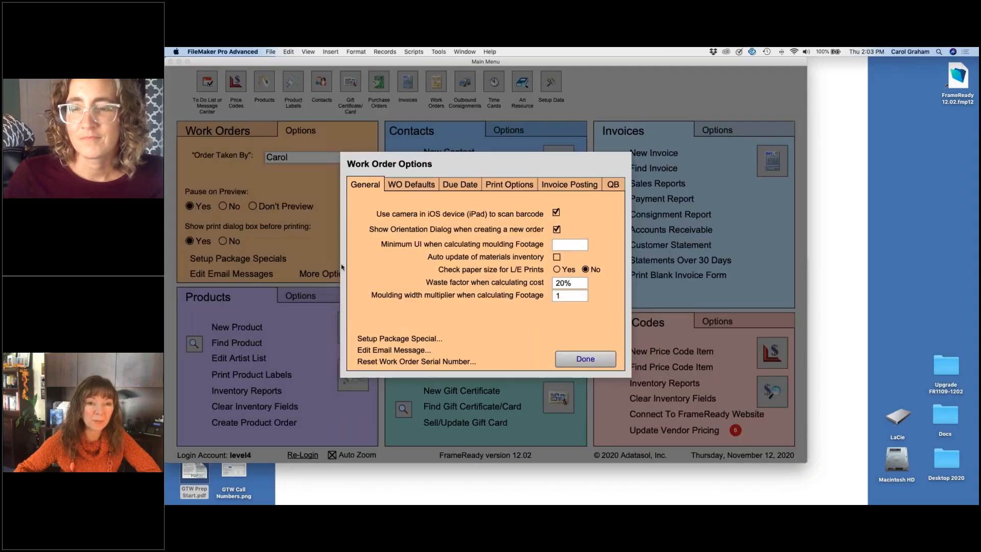
left_click(419, 185)
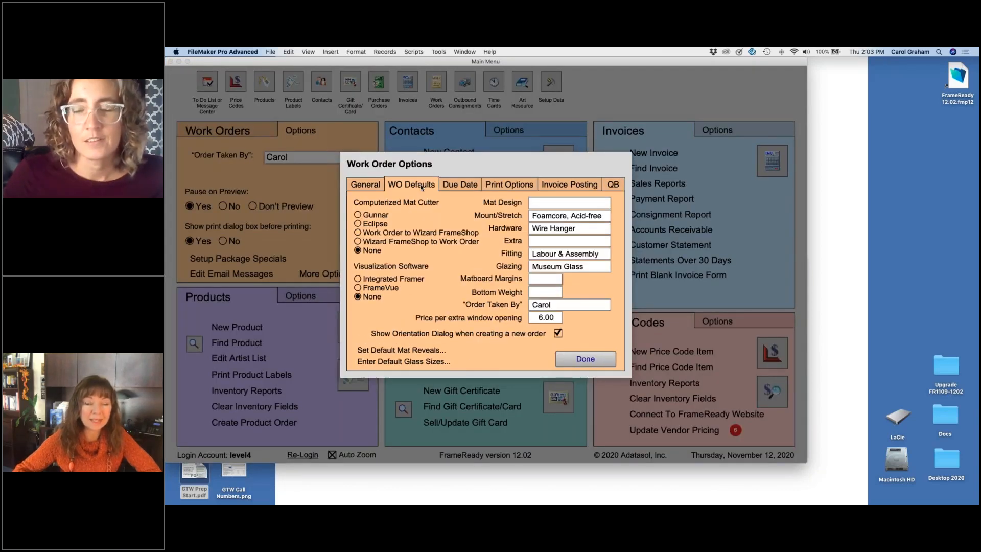
left_click(597, 216)
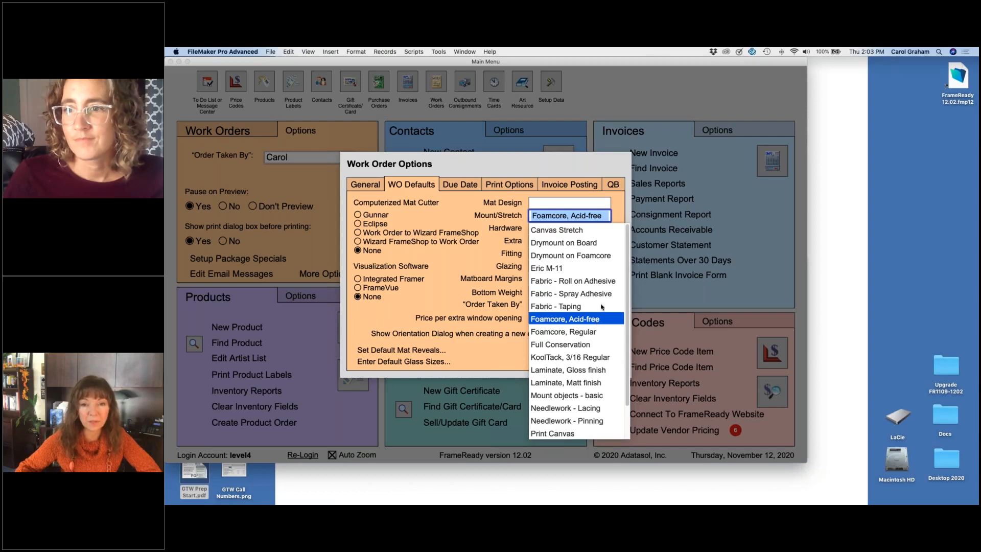
left_click(617, 204)
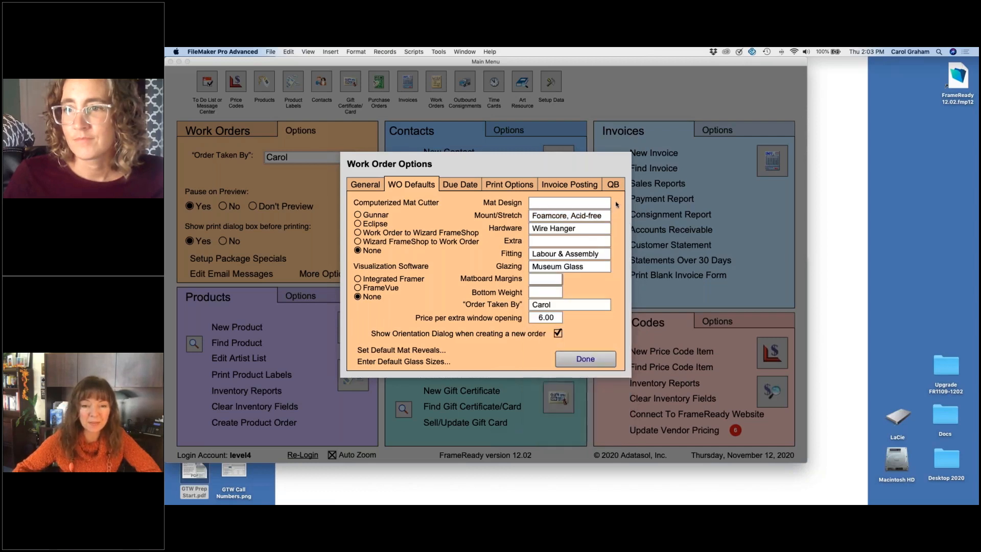
left_click(600, 231)
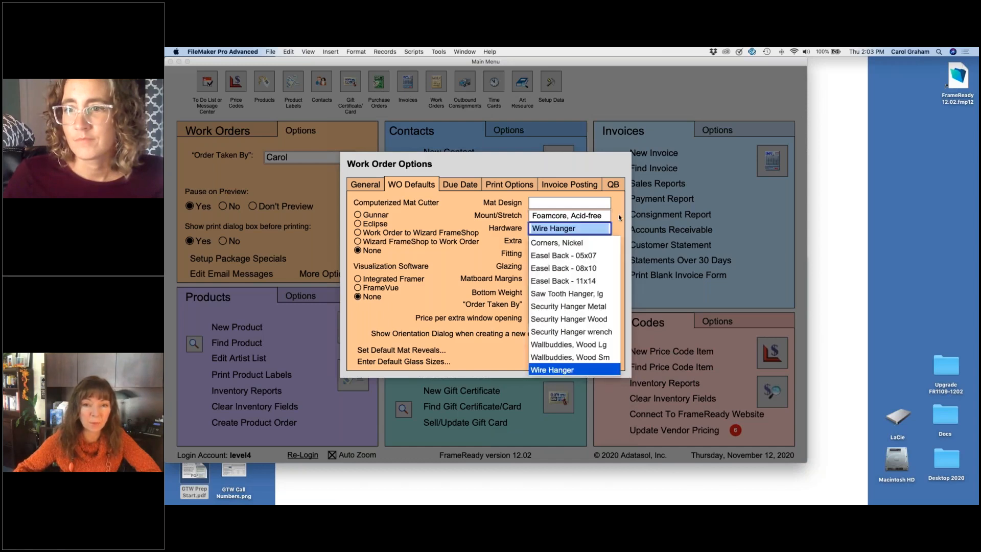
left_click(618, 215)
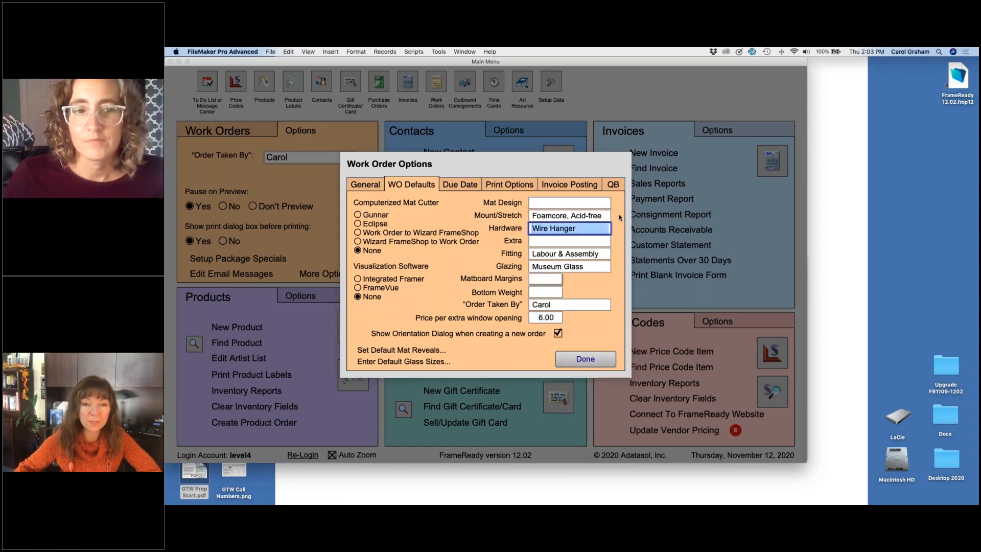
Step: Set the default Fitting for work orders to Wood and close the work order options
left_click(601, 255)
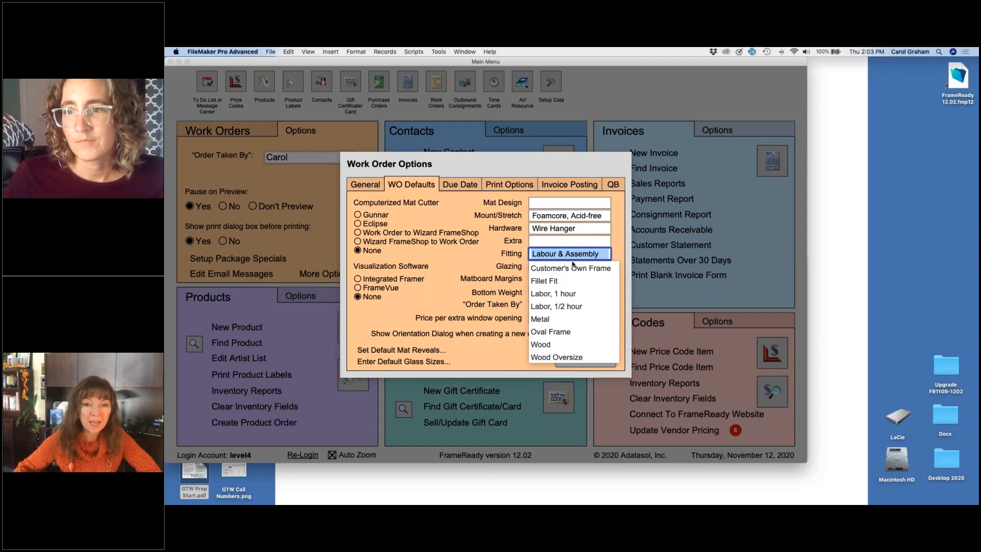
left_click(548, 345)
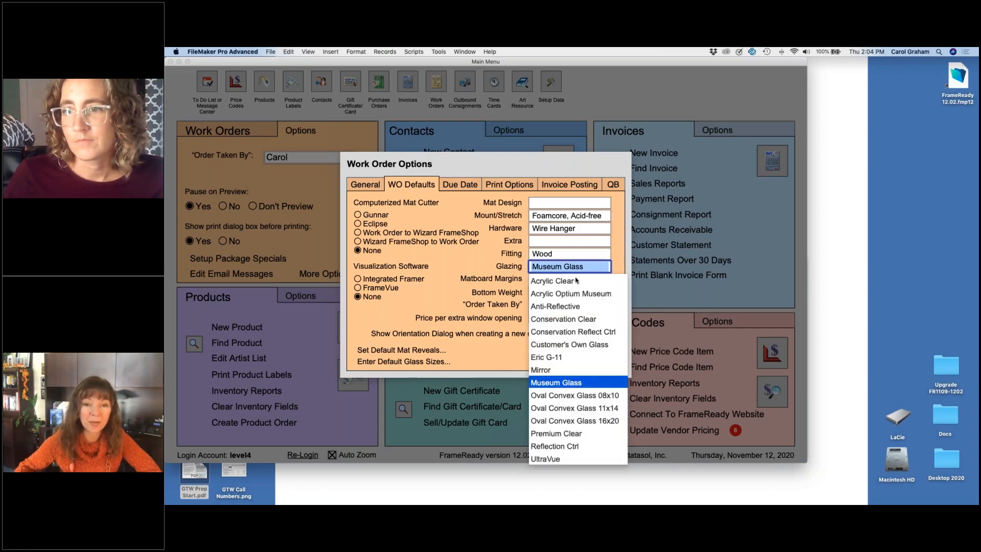
left_click(615, 238)
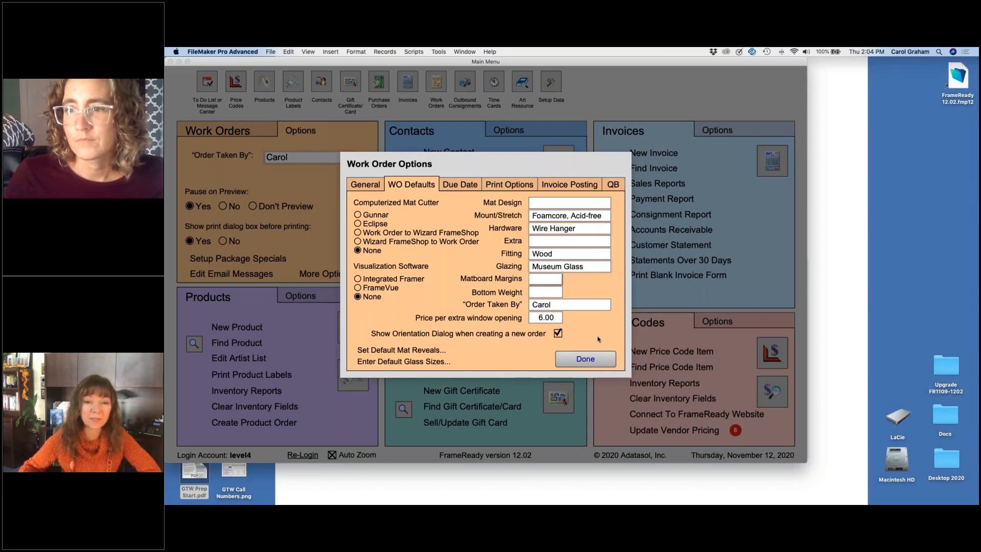
left_click(585, 359)
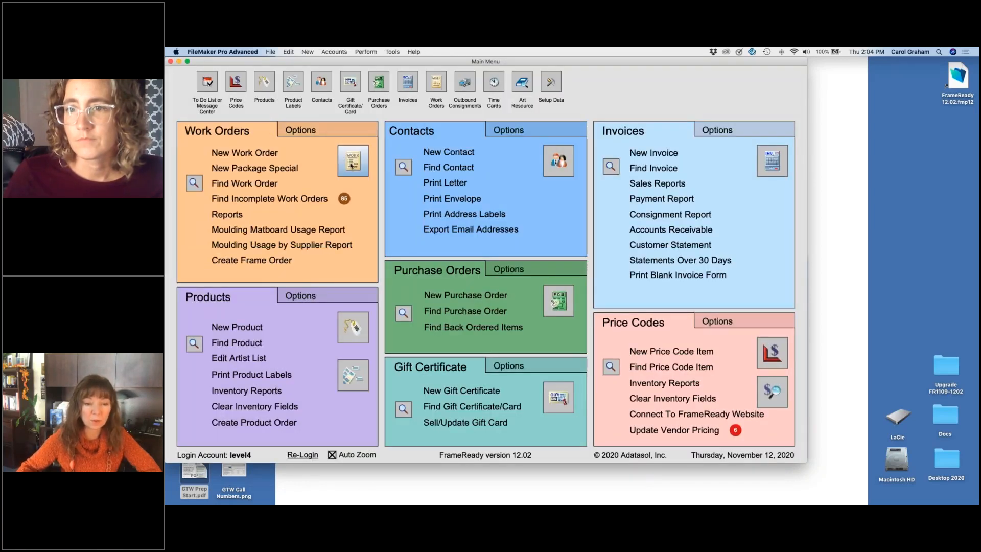
Step: Open the work orders, show all records, and go to the last one, the Amazing Autumn poster
left_click(352, 165)
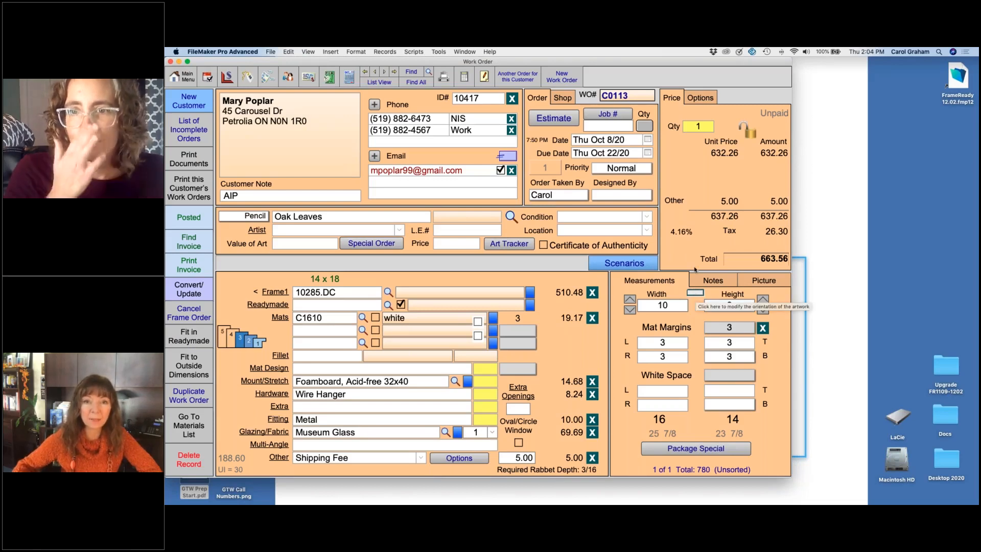
left_click(420, 83)
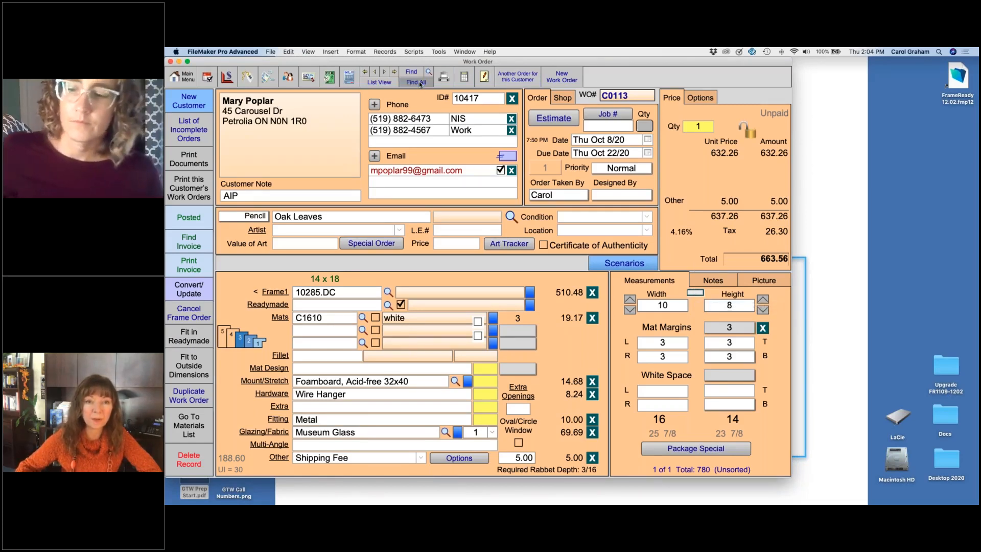
left_click(394, 72)
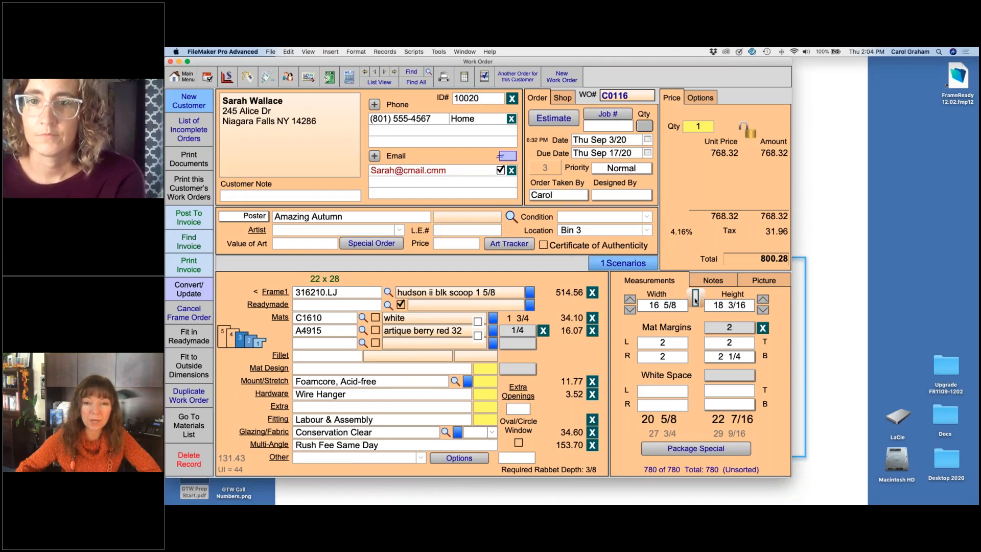
Step: Reverse the Amazing Autumn artwork's orientation, and swap its window width and height measurements to match
left_click(696, 299)
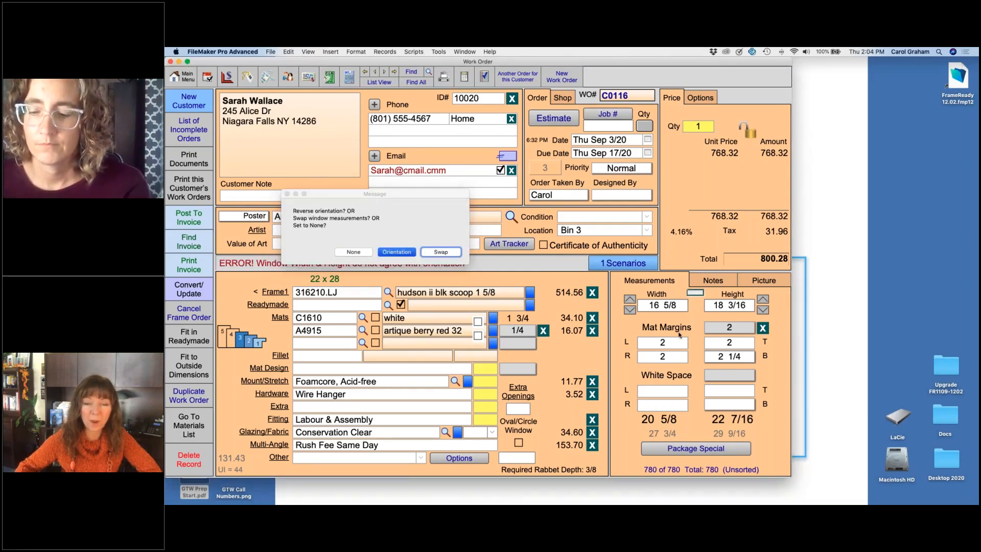
key("Return")
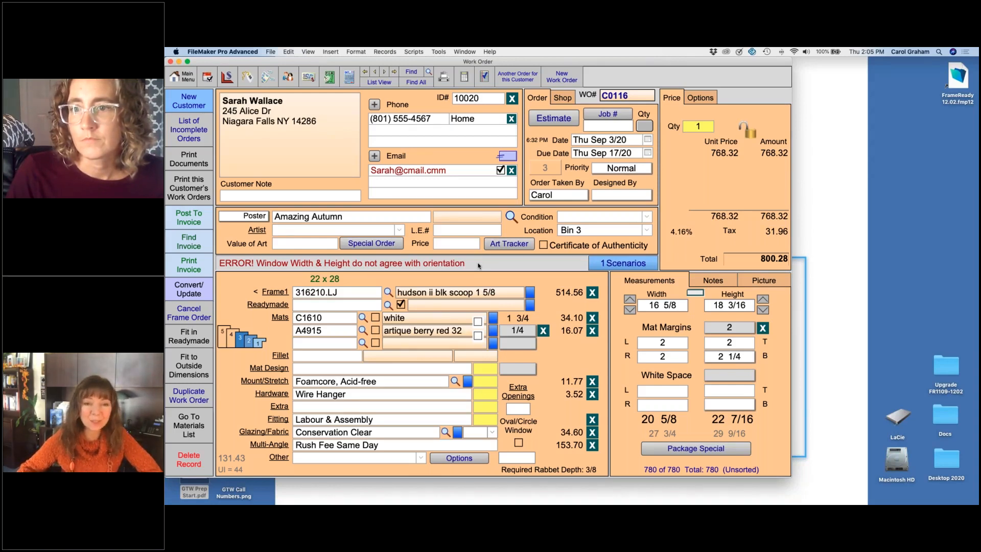
left_click(695, 294)
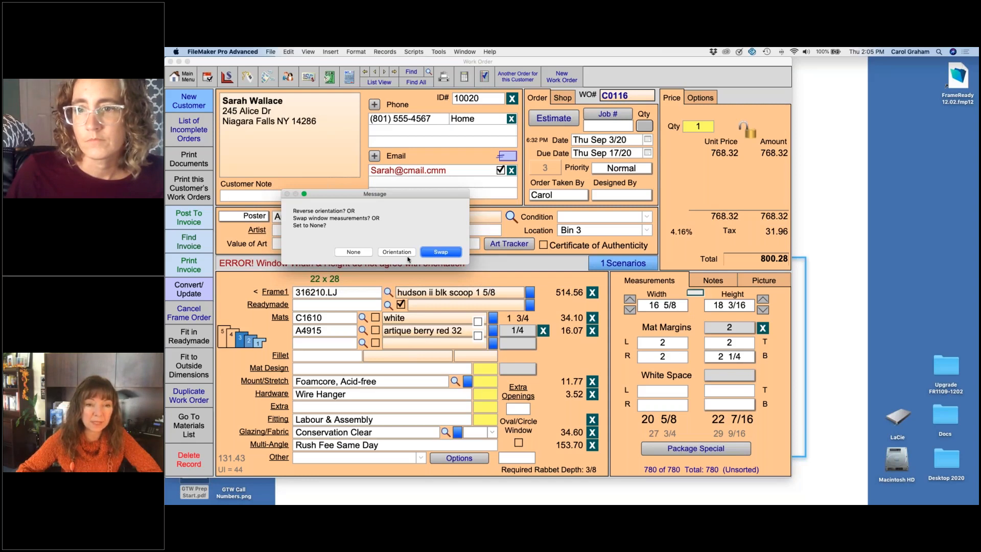
left_click(452, 255)
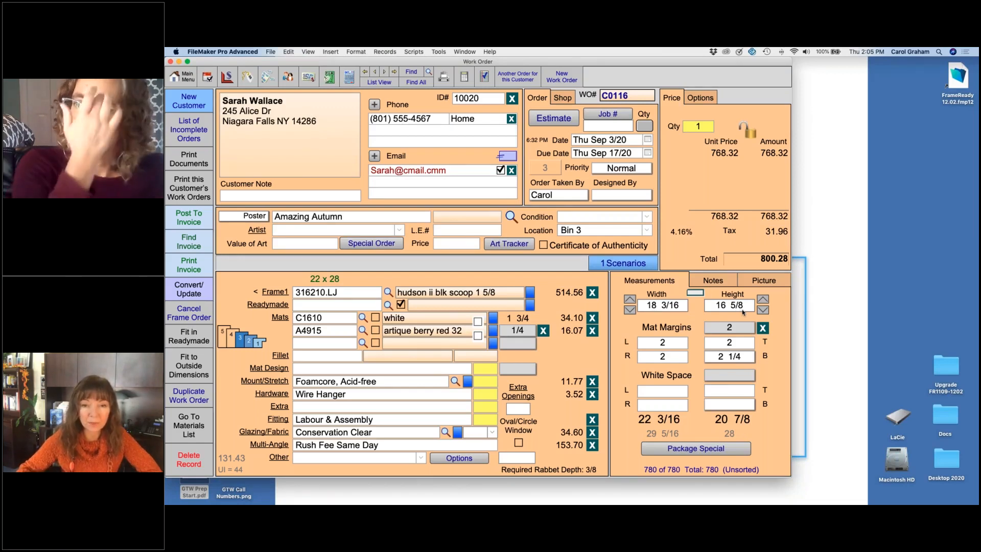
Step: Set the artwork's window width to 18 and height to 16 in the measurements
left_click(629, 311)
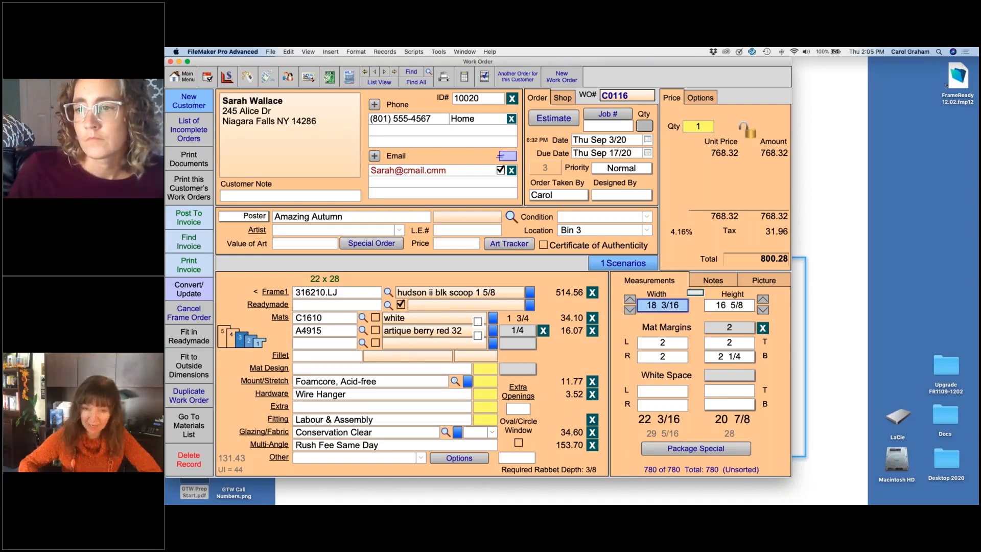
type("18")
key("Tab")
type("16")
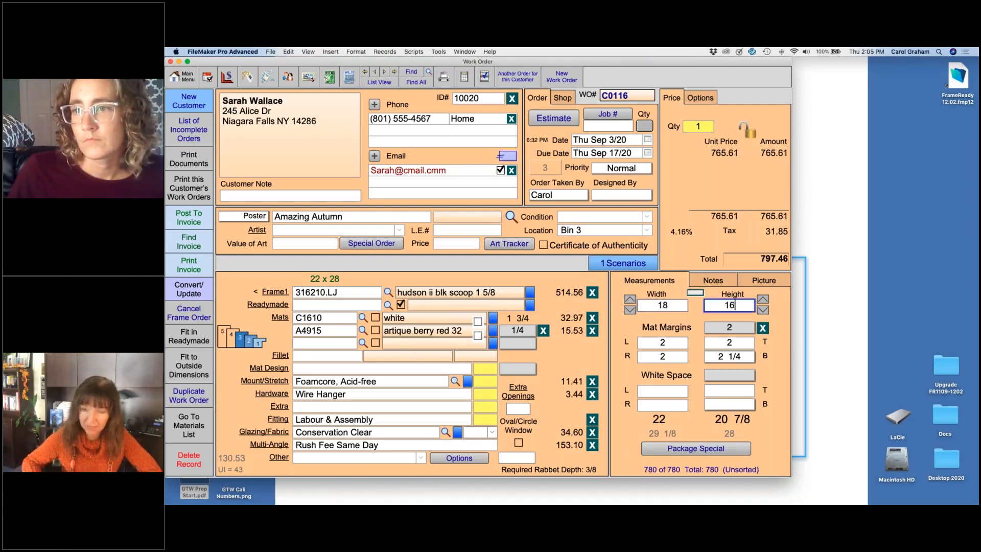
left_click(619, 317)
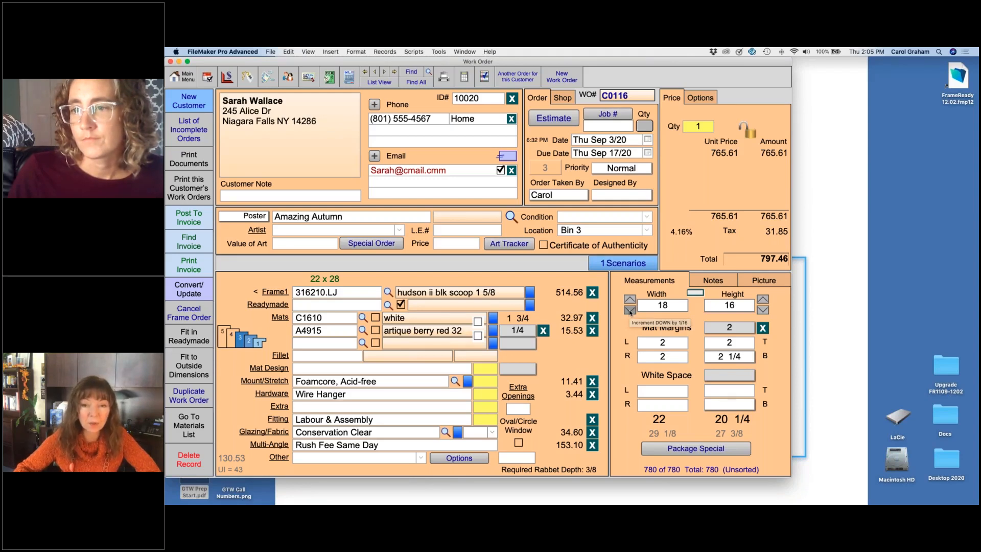
Step: Decrement the window width to 17 7/8 and the height to 15 7/8 in 1/16 increments
left_click(629, 310)
left_click(629, 310)
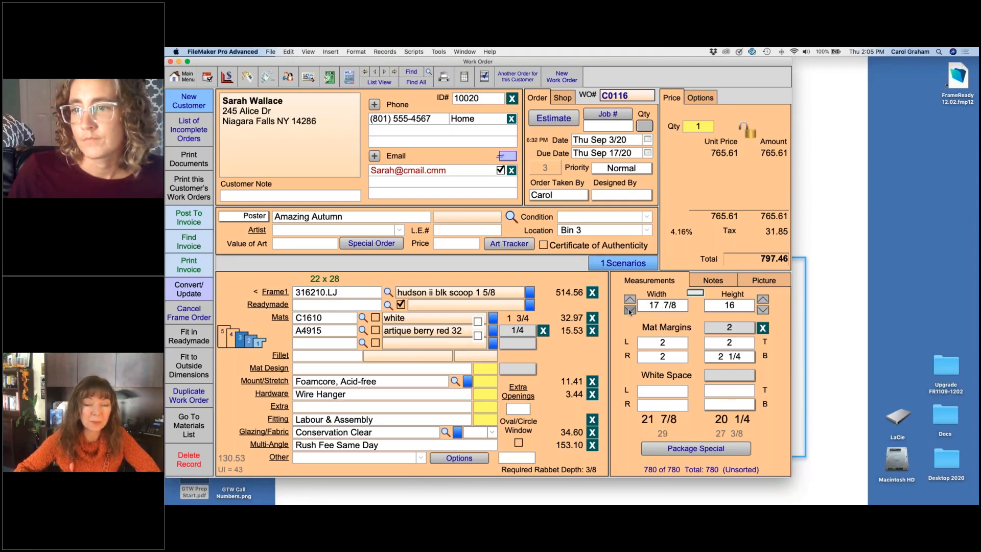
left_click(762, 310)
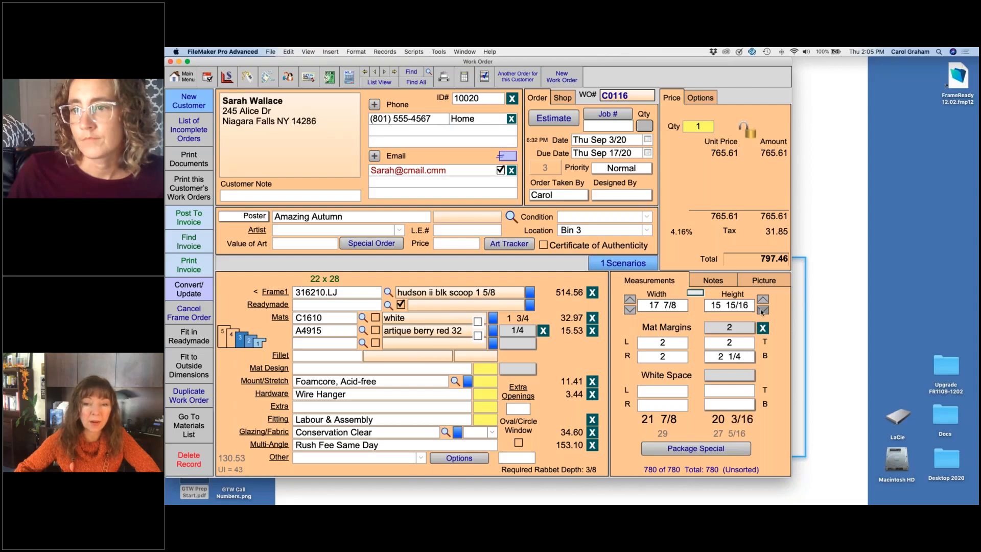
left_click(762, 310)
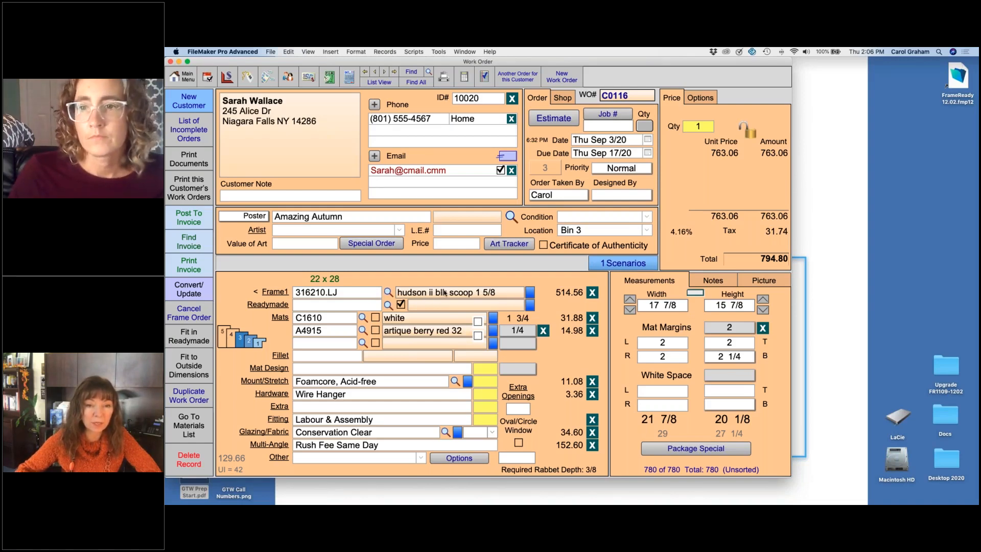
Step: Examine the Frame1 moulding details, including pricing, size and required footage, and return to the work order
mouse_move(440, 292)
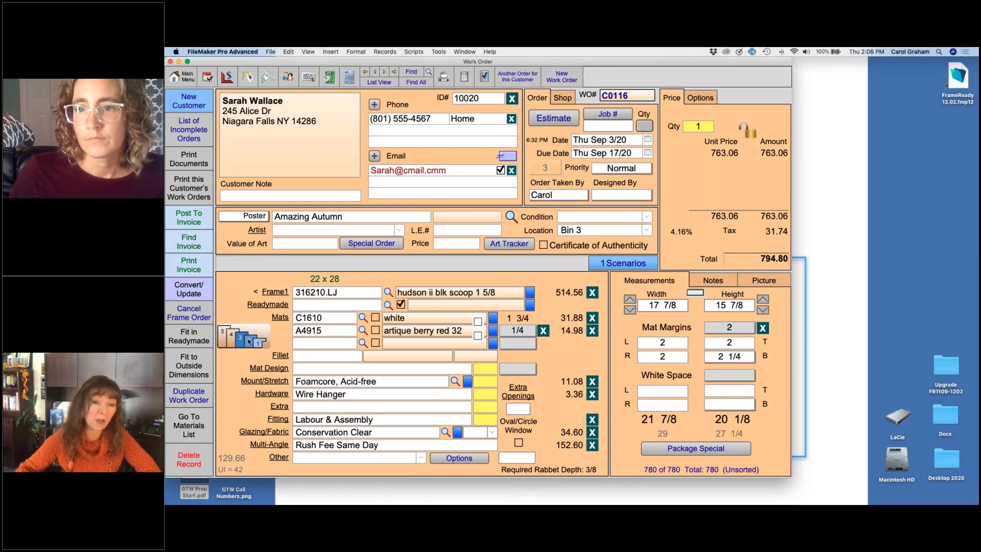
mouse_move(249, 341)
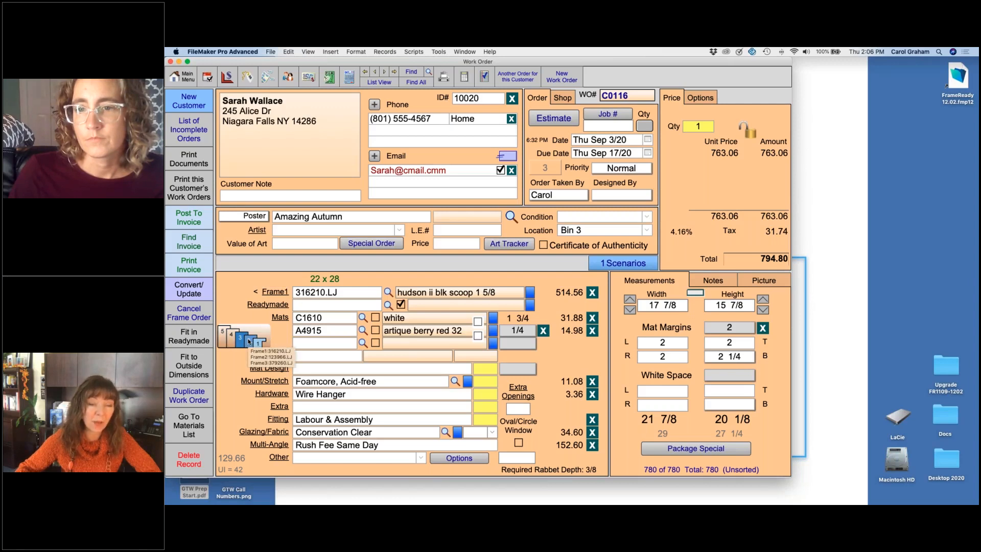
left_click(275, 293)
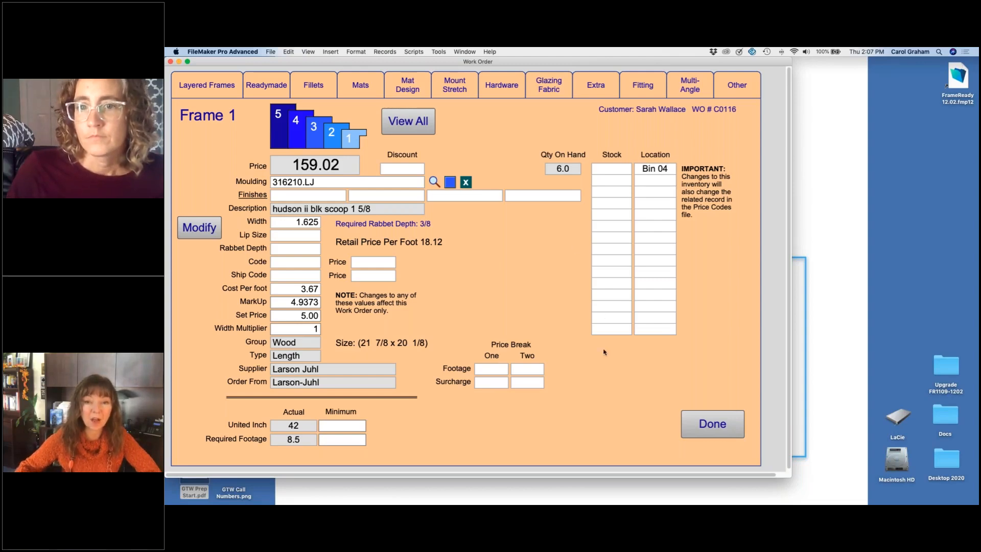
left_click(707, 424)
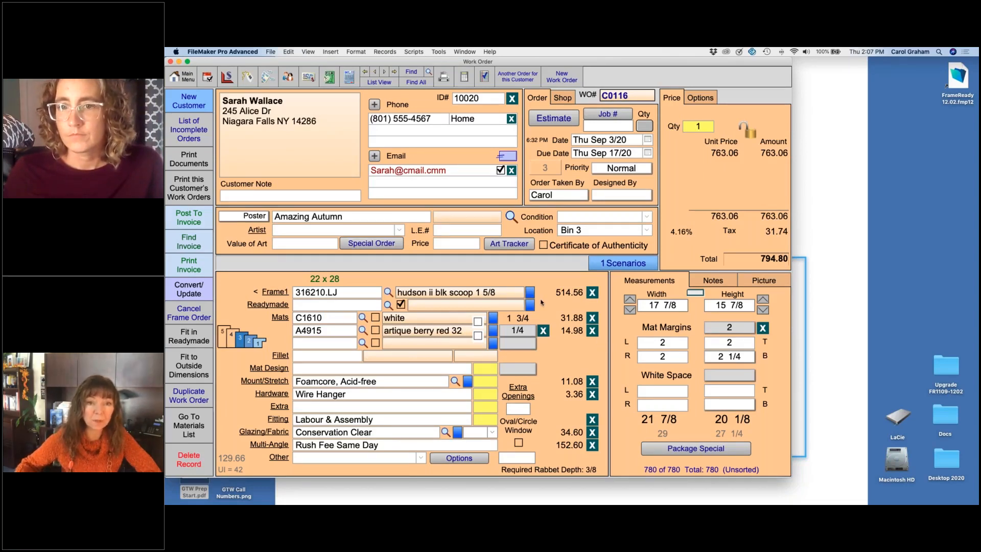
Step: Go back two work orders to the Chocolate print with the 16x20 readymade frame
left_click(375, 72)
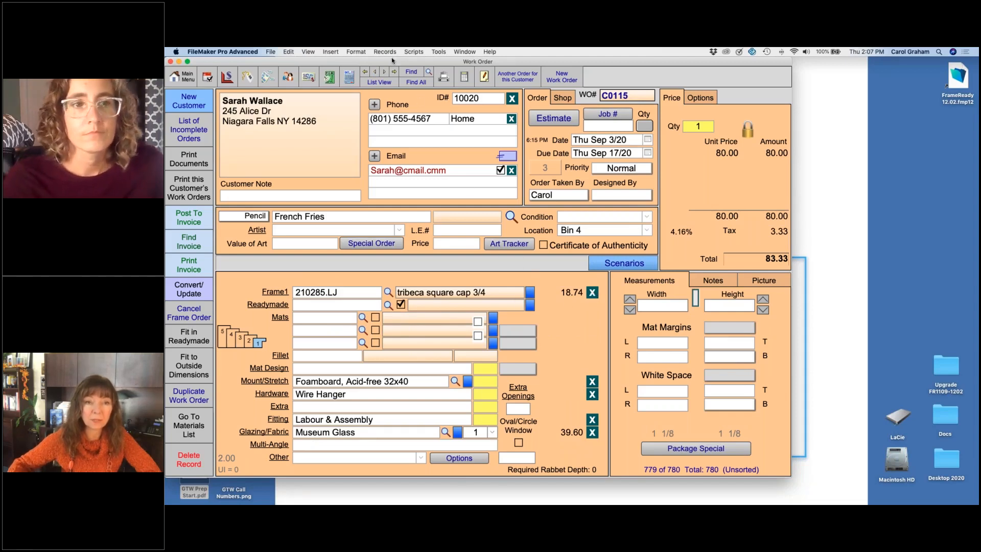
left_click(375, 72)
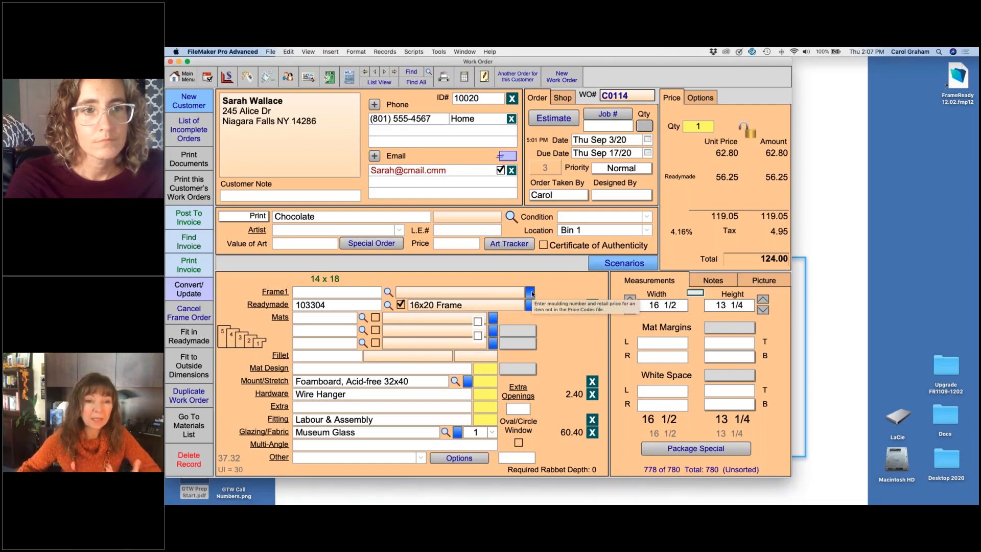
Step: Add top mat C1610 with an overridden retail price of 15, and remove it from the work order again
left_click(493, 319)
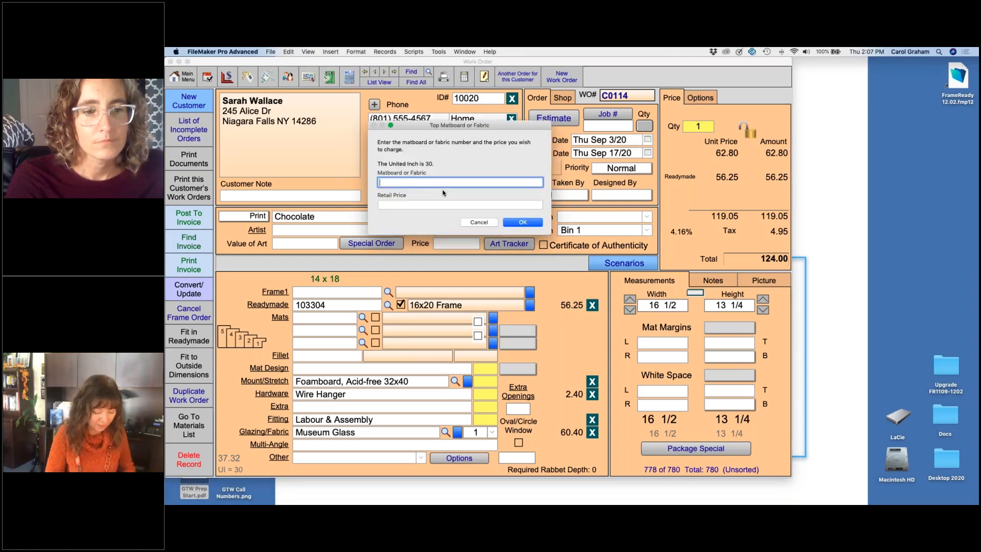
type("c1610")
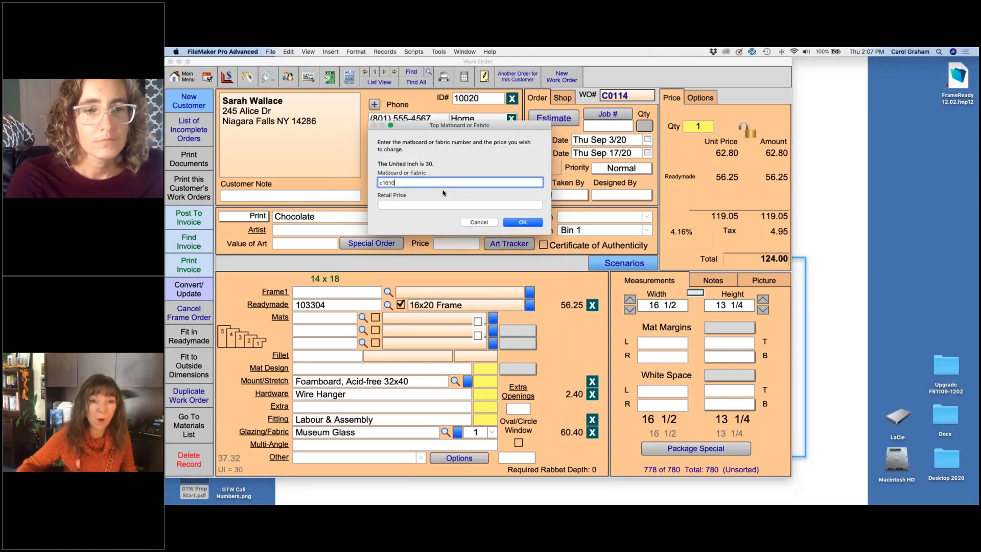
key("Tab")
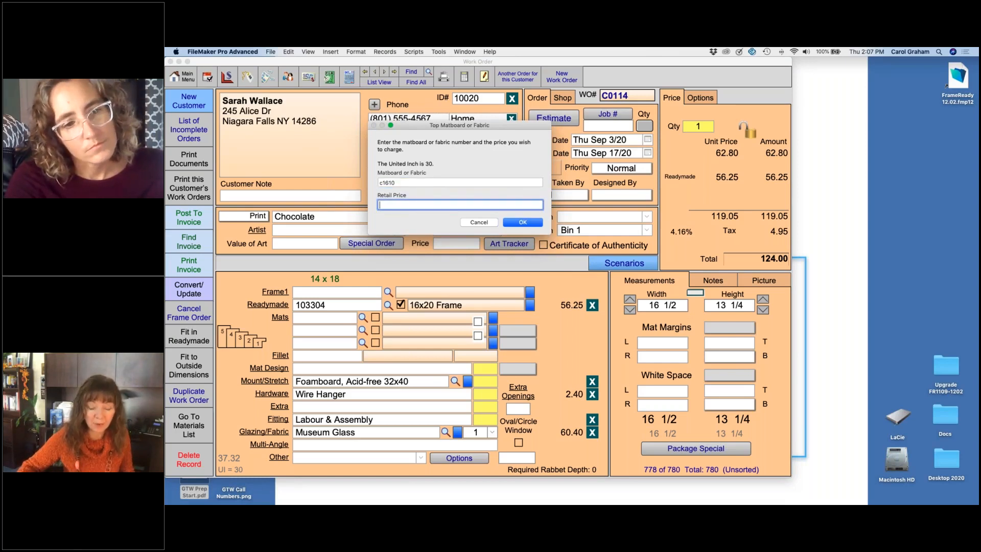
type("15")
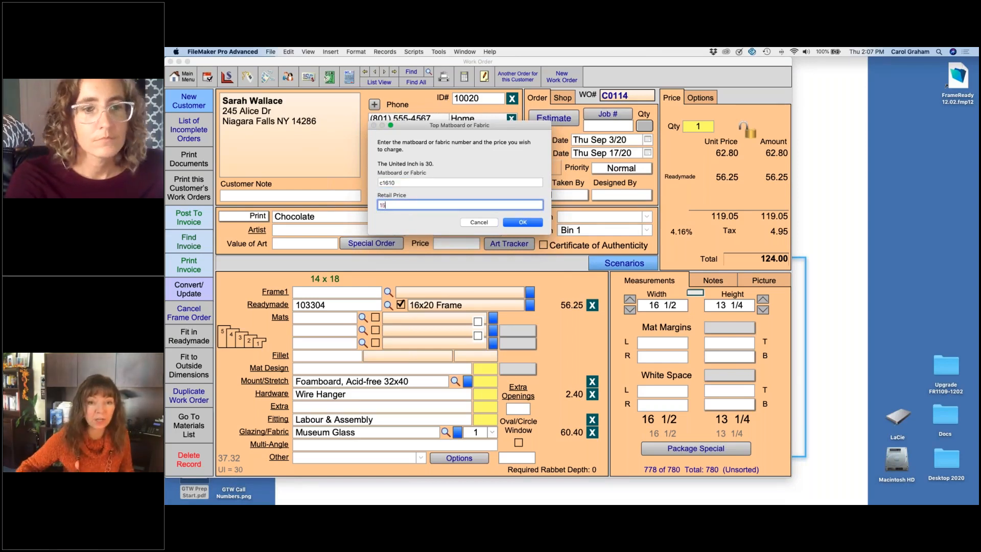
left_click(541, 223)
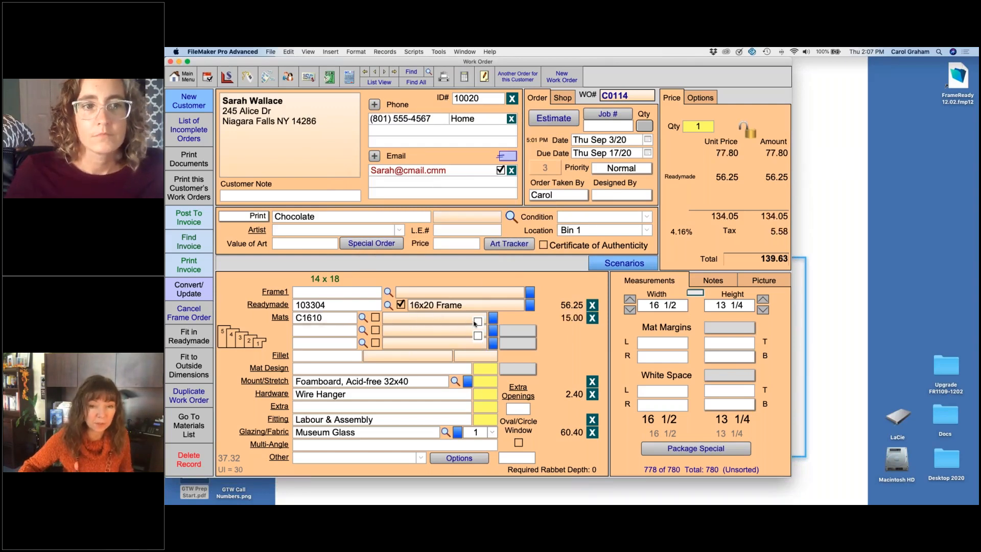
left_click(592, 317)
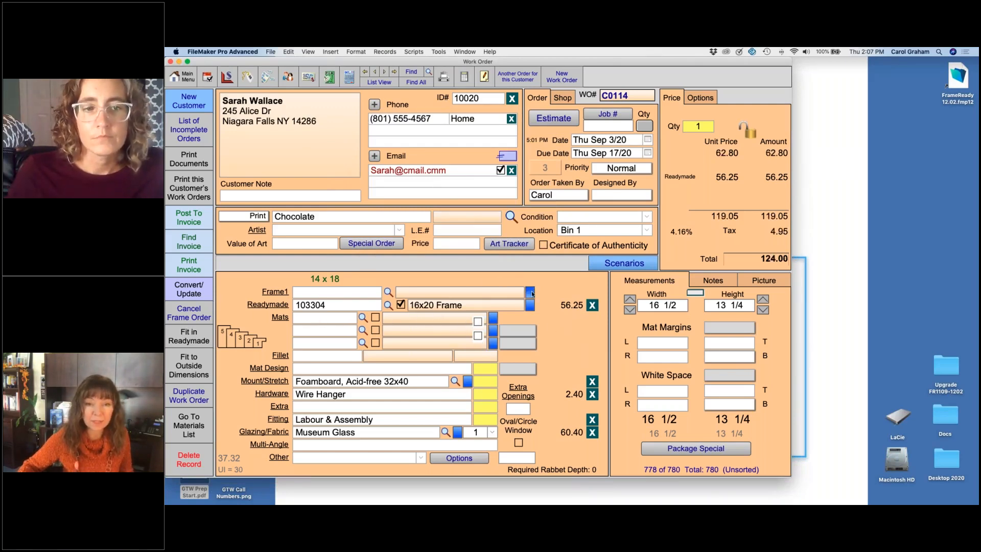
Step: Add a custom Frame1 named "black frame" with retail price 50 and moulding width 1.5, and remove it again
left_click(531, 293)
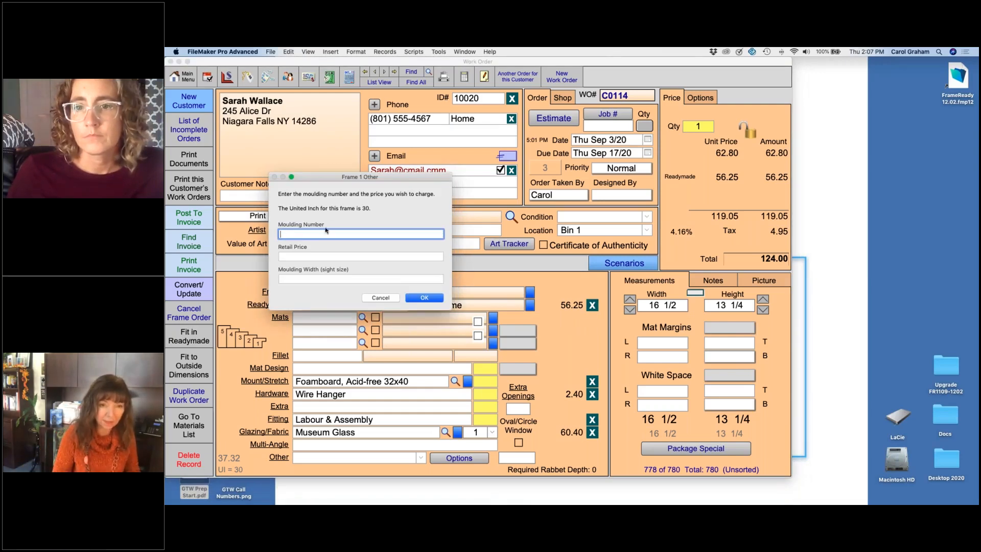
type("black frame")
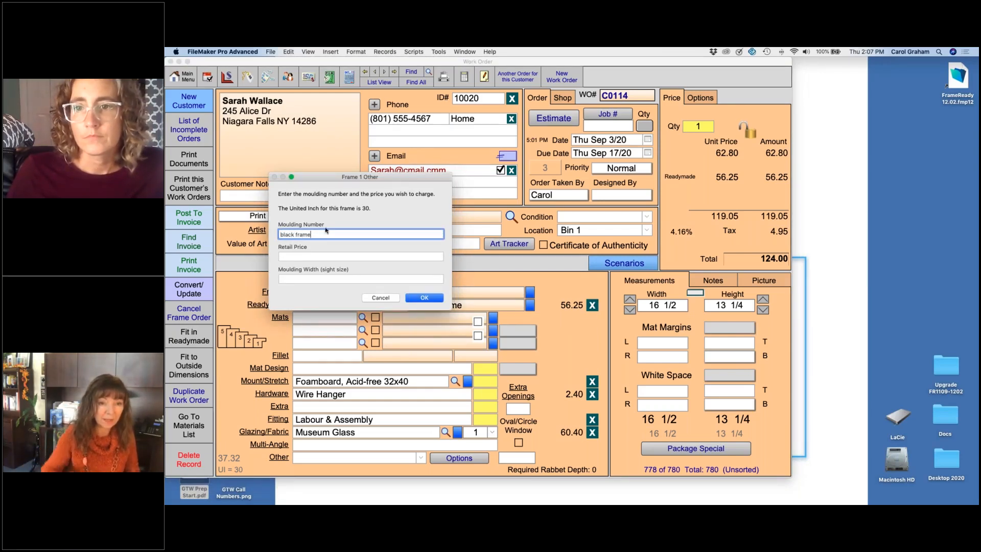
left_click(322, 256)
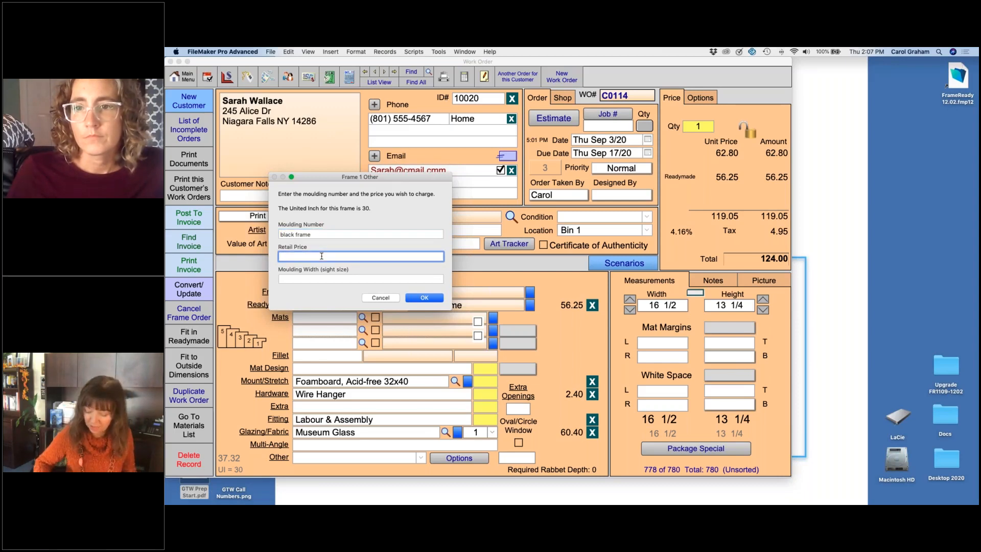
type("50")
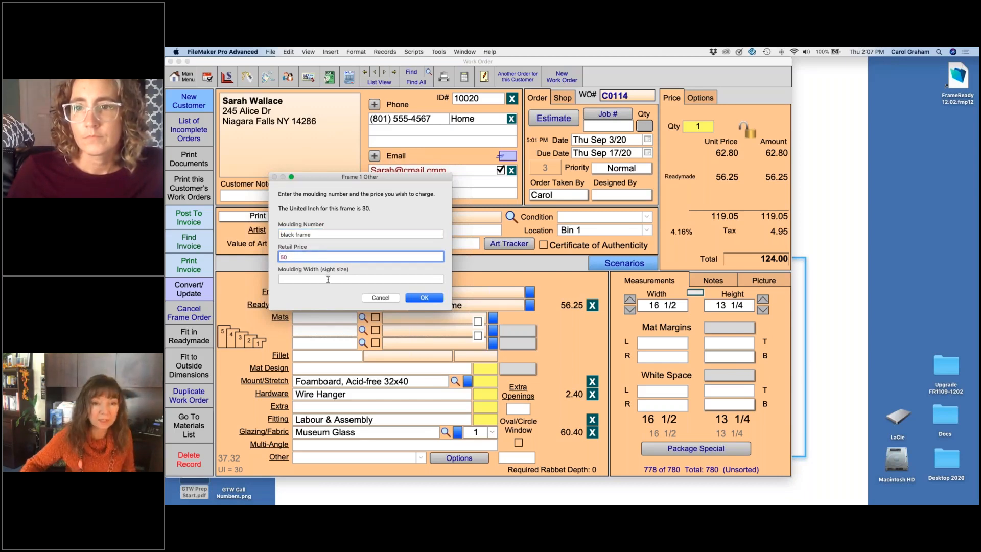
key("Tab")
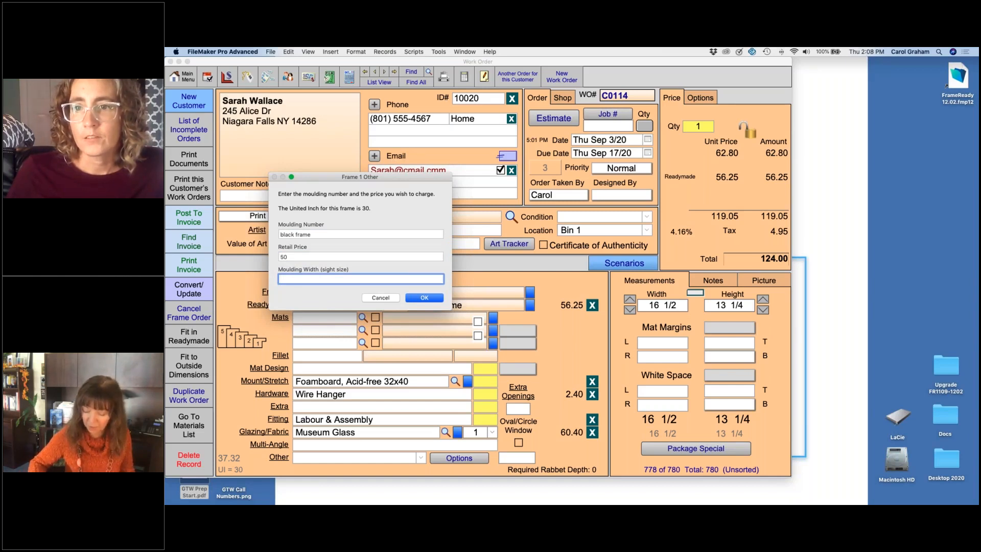
type("1.5")
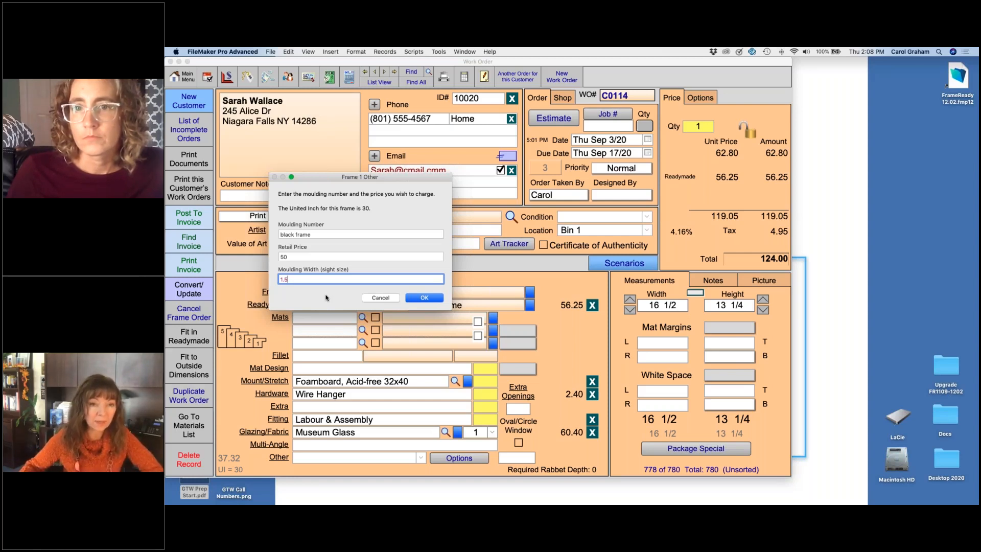
left_click(424, 297)
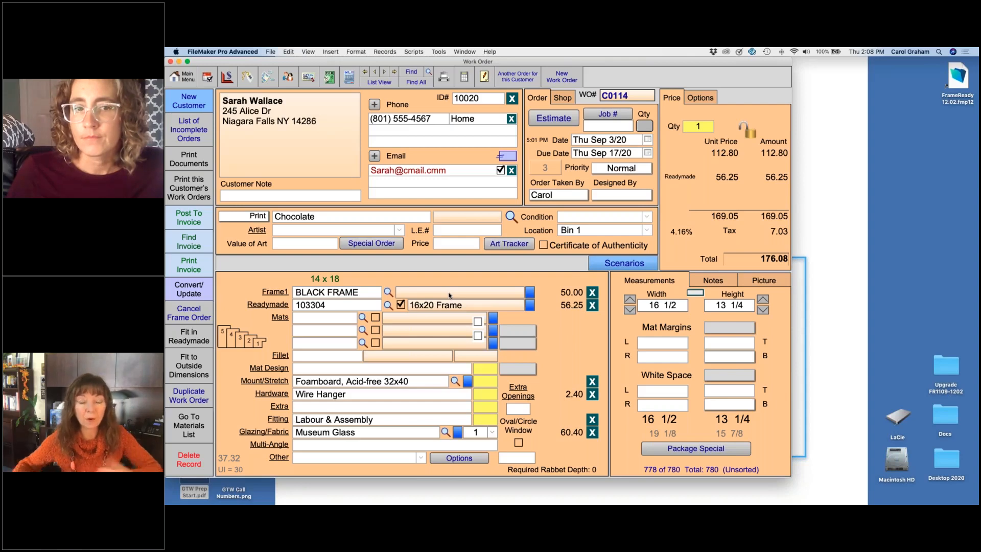
left_click(592, 292)
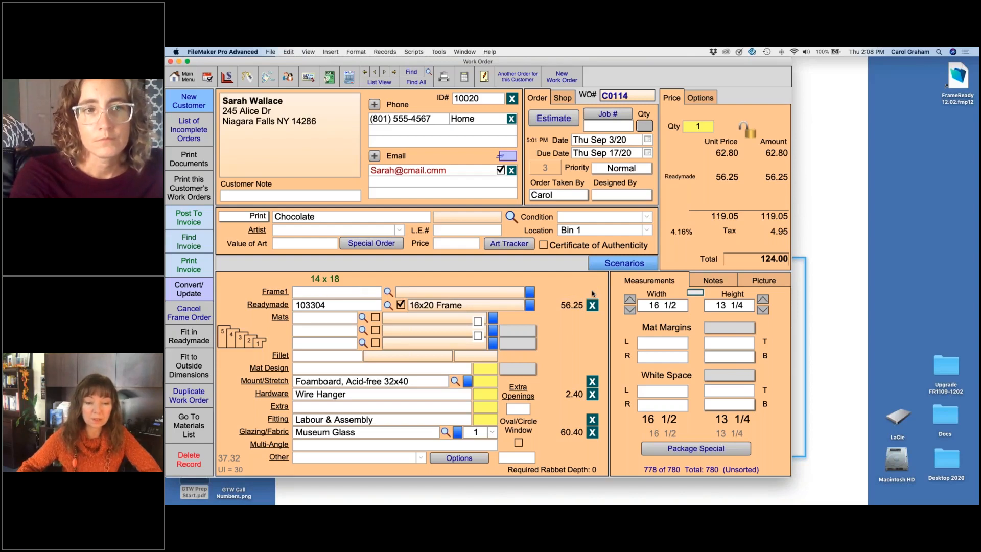
Step: Start a new work order with vertical artwork orientation
left_click(392, 71)
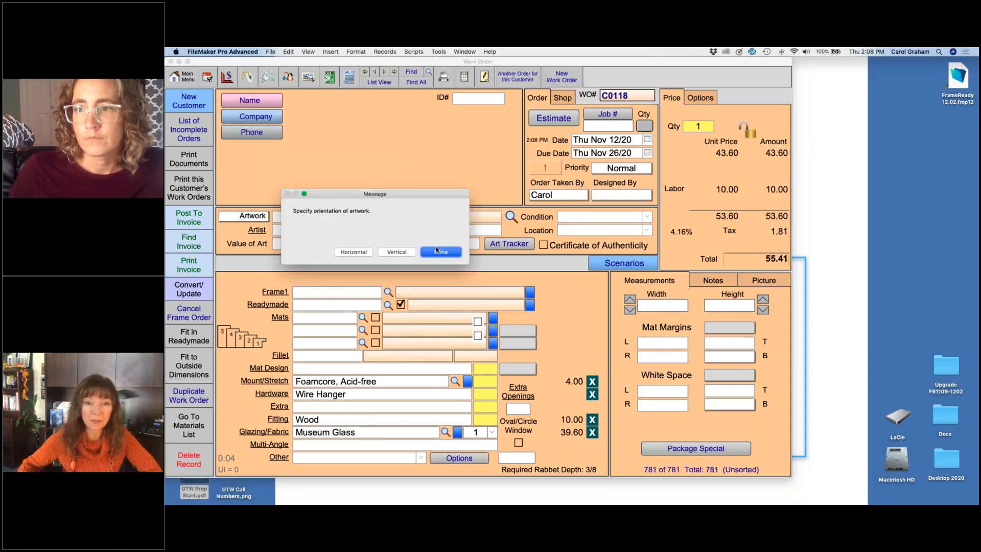
left_click(396, 251)
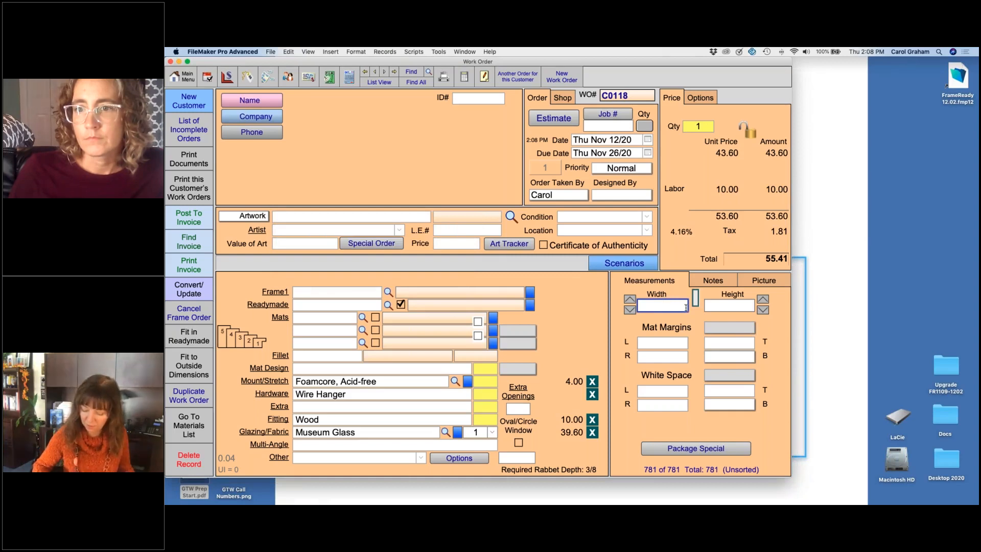
Step: Enter window width 60 and height 45, and swap the two window measurements to match the artwork orientation
type("60")
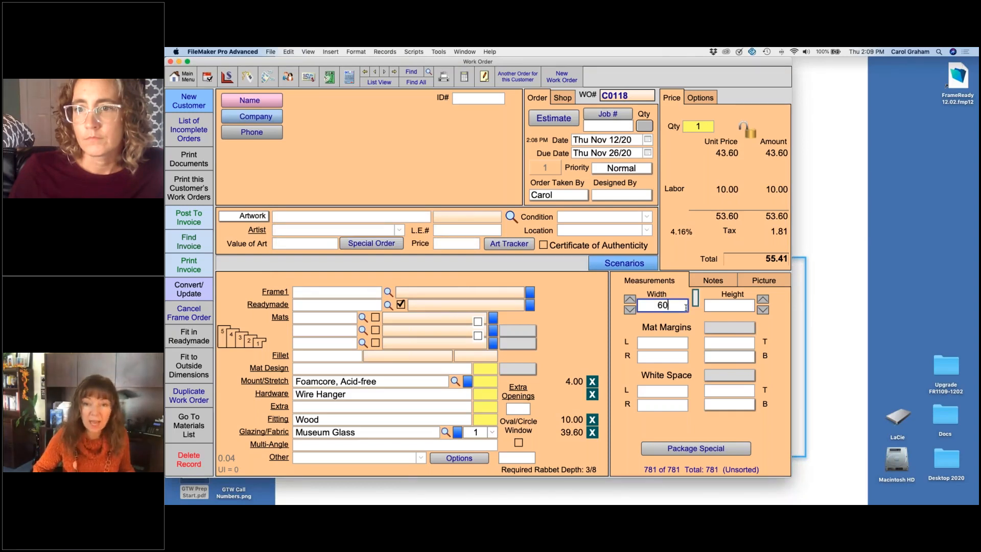
key("Tab")
type("45")
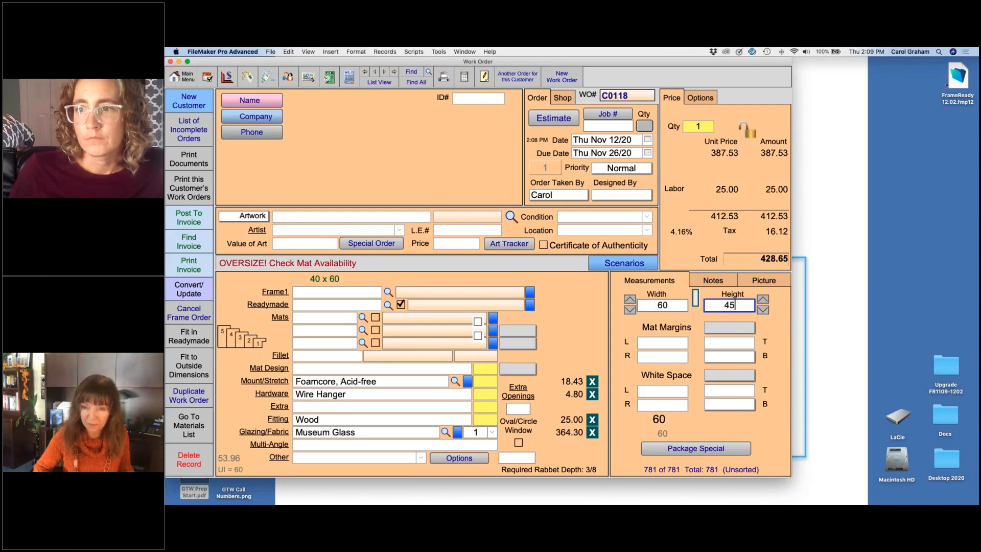
key("Tab")
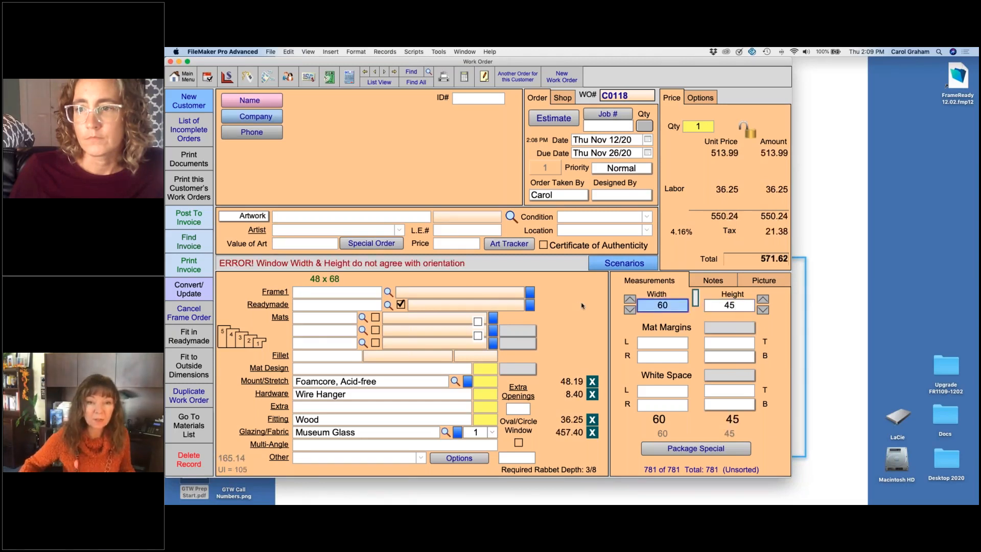
left_click(695, 301)
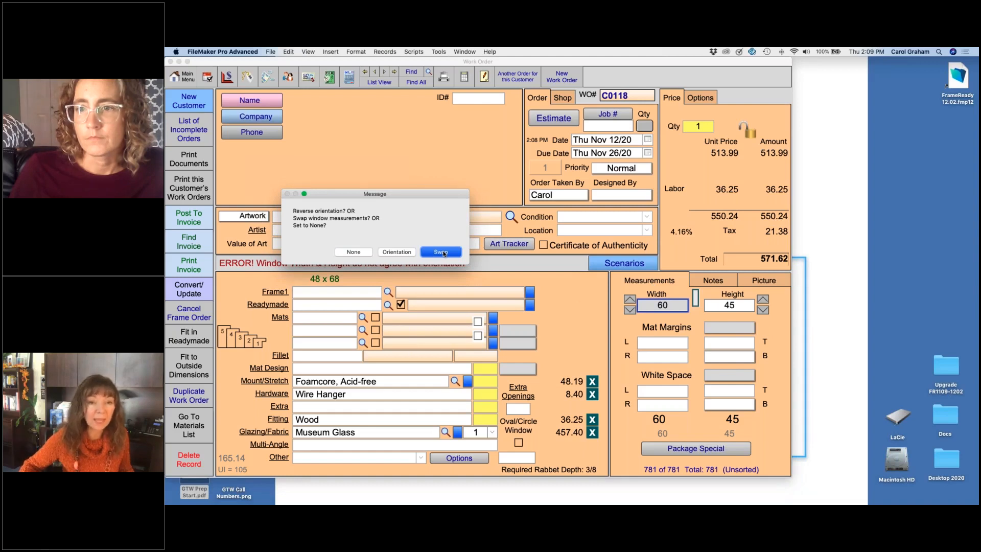
left_click(441, 253)
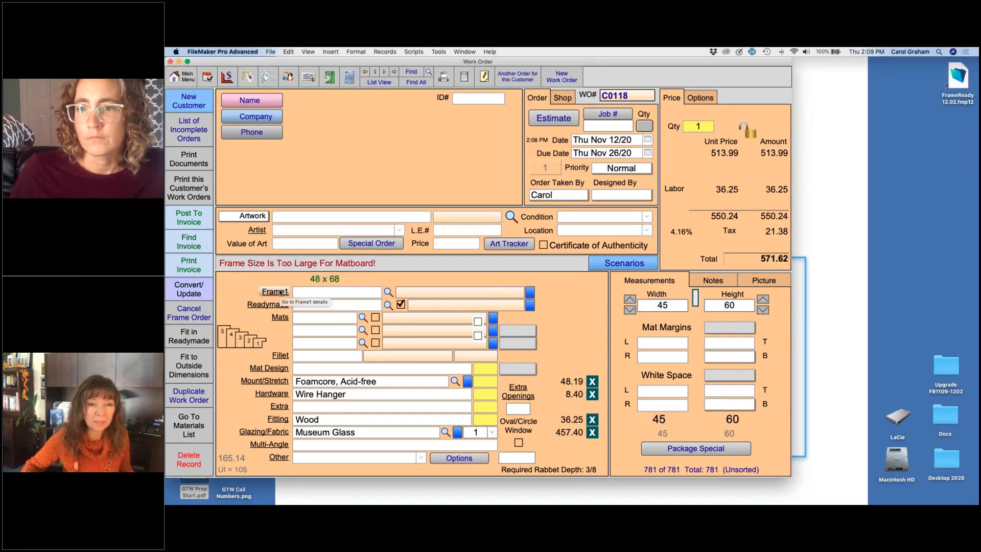
Step: Enter moulding 210285 as Frame1 of the work order
left_click(306, 292)
type("210285")
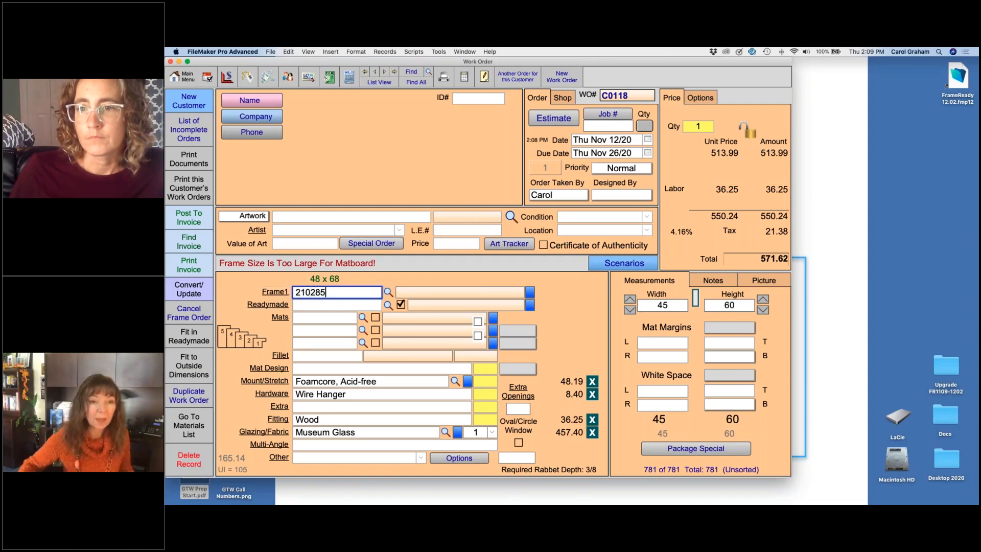
key("Return")
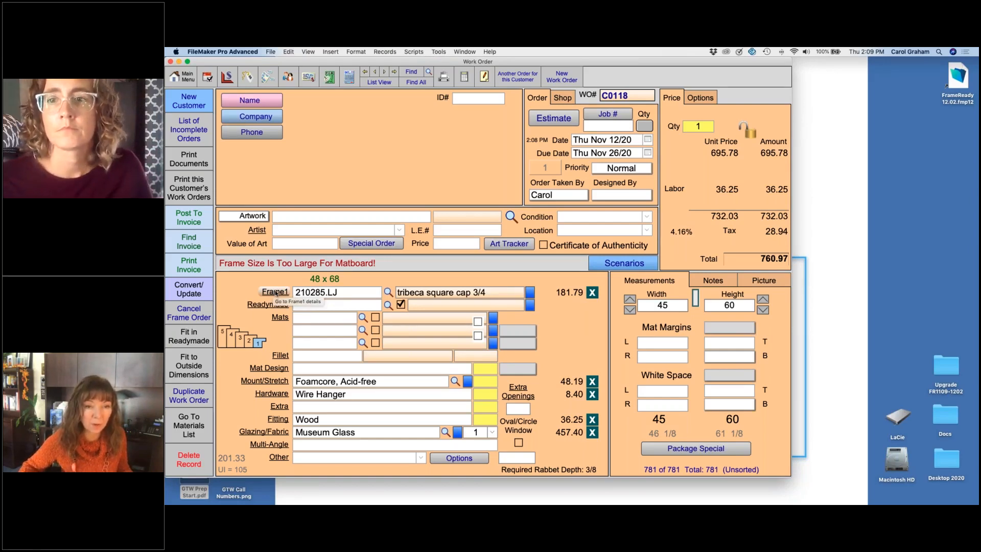
Step: Open the Frame1 details and set the minimum required footage to 40
left_click(275, 292)
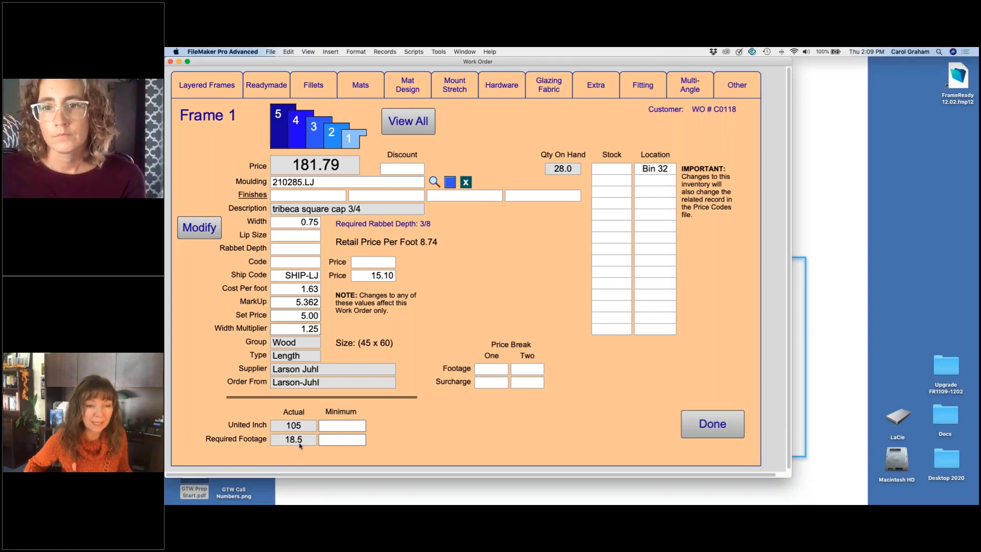
left_click(344, 441)
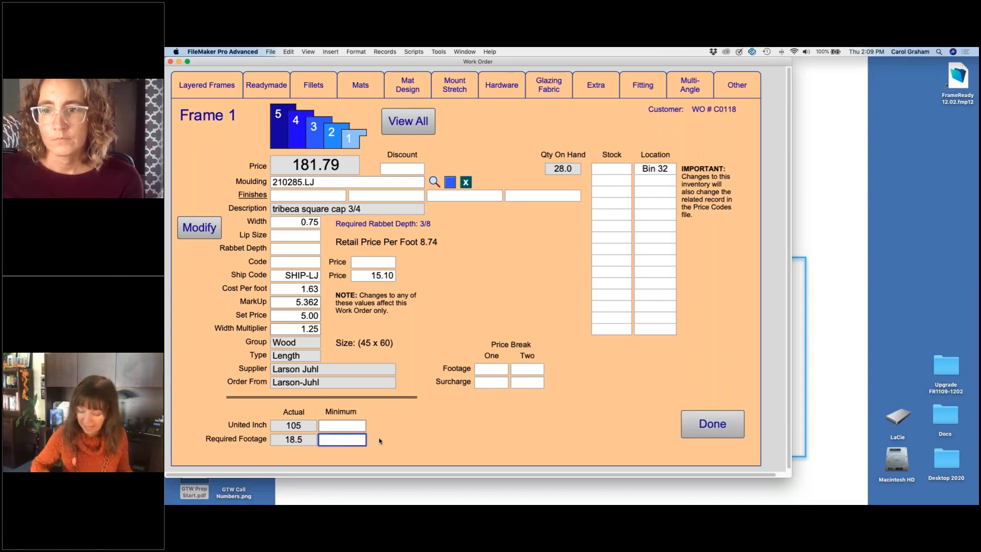
type("40")
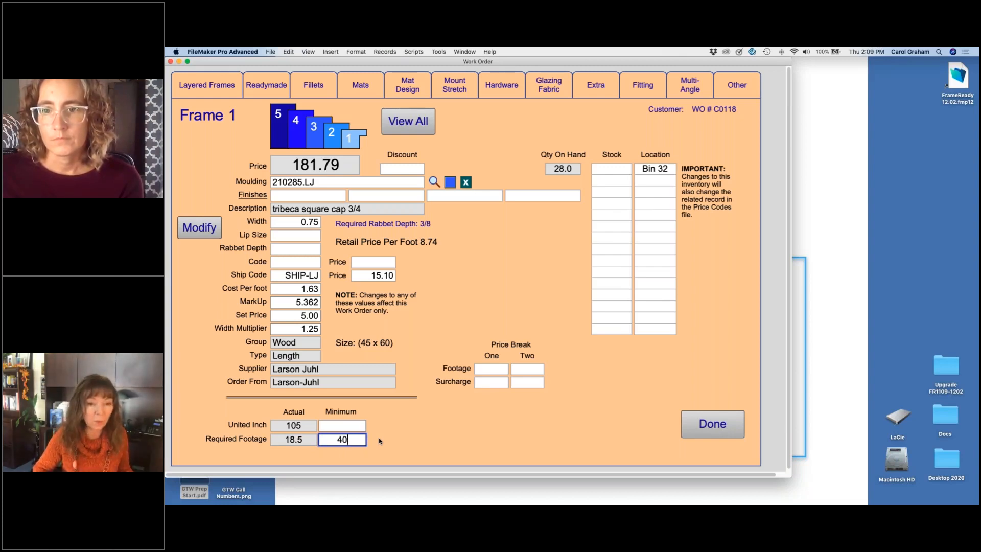
left_click(378, 437)
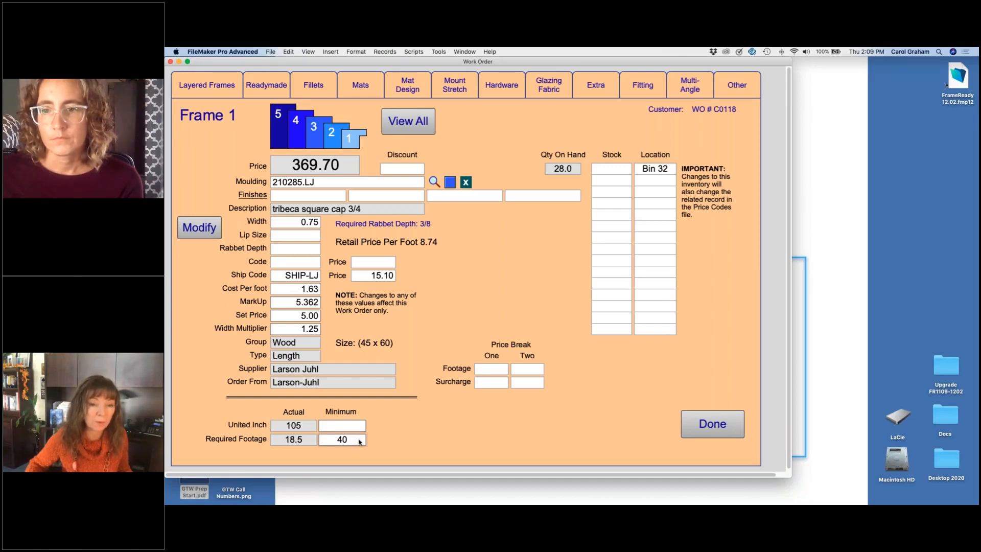
Step: Try minimum required footages of 25, 23 and 35 for the Frame1 moulding
left_click(360, 442)
type("25")
key("Return")
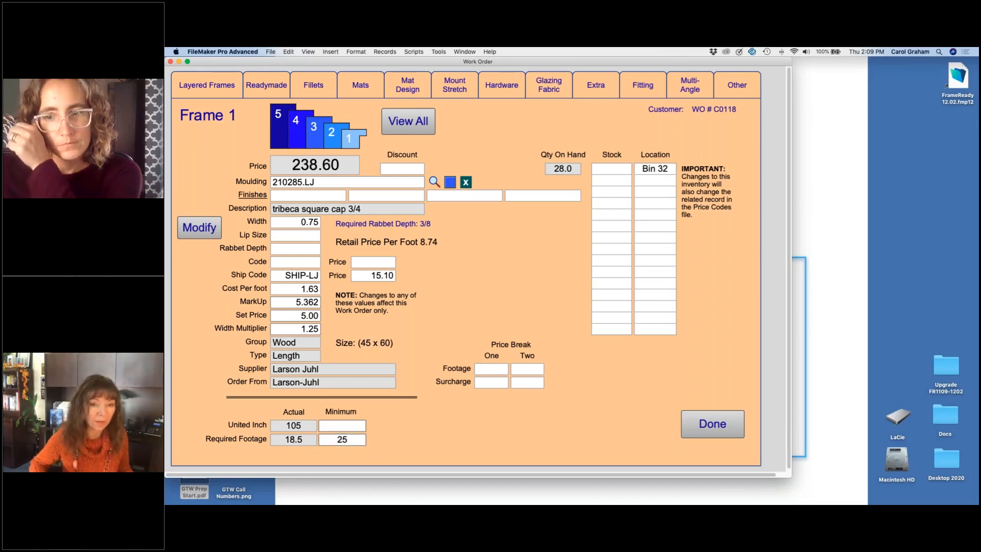
left_click(364, 439)
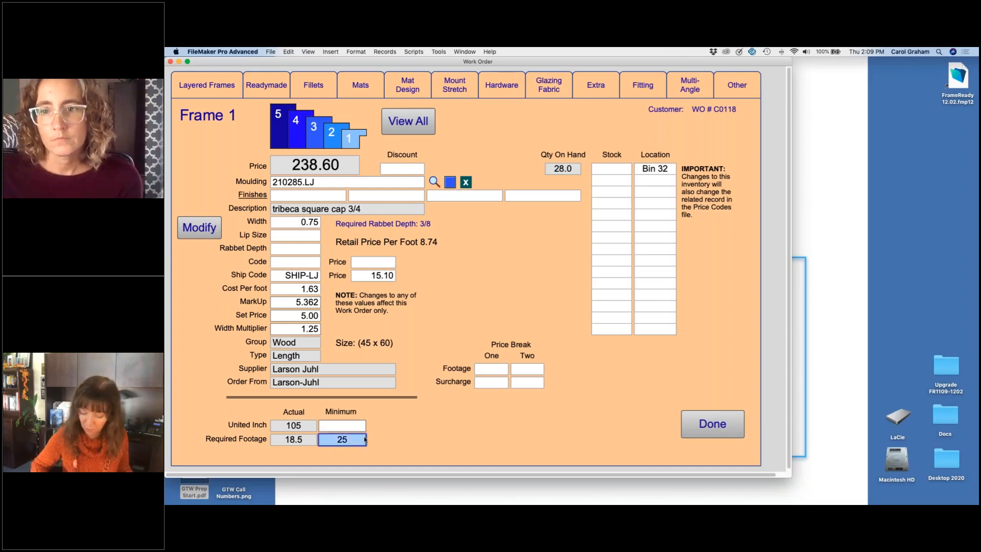
type("23")
key("Return")
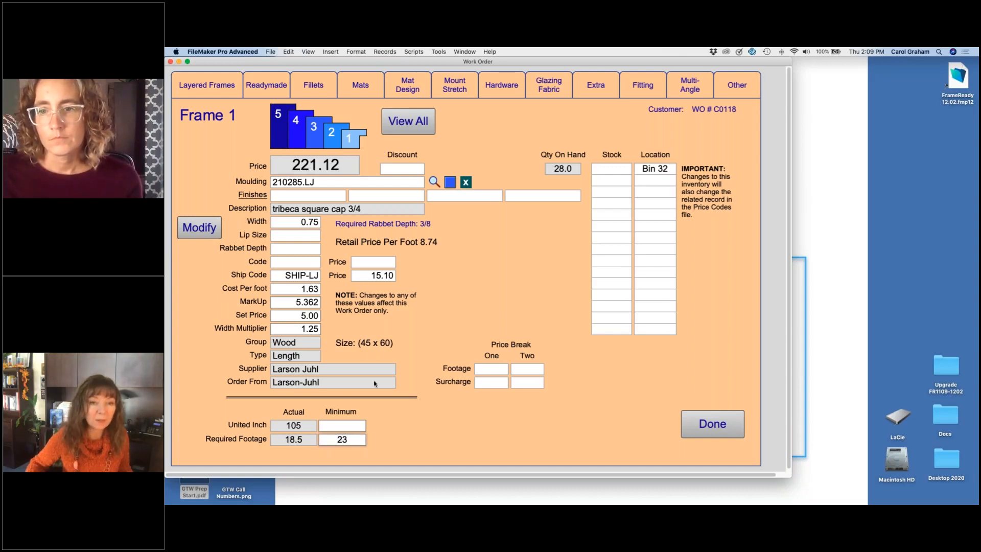
left_click(364, 440)
type("35")
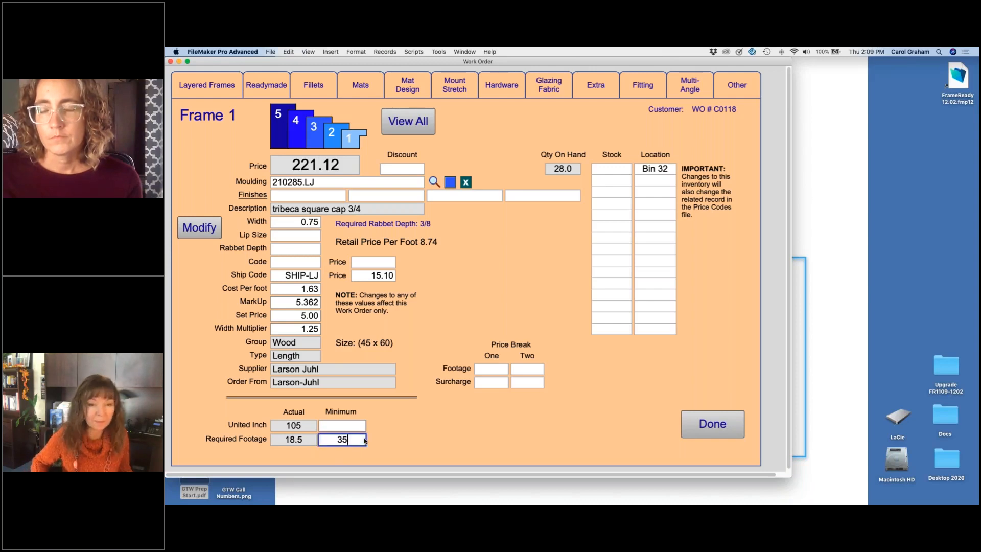
key("Return")
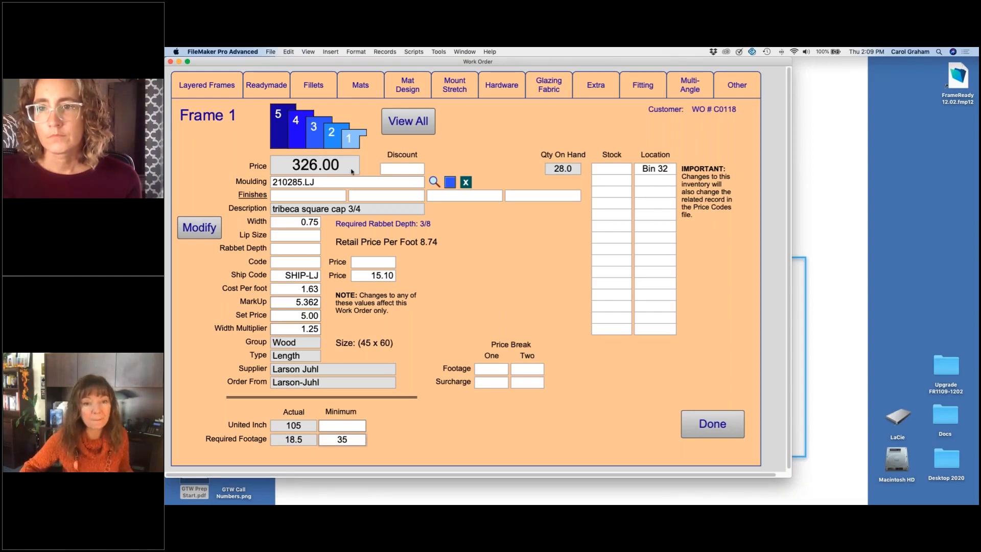
Step: Clear the minimum required footage of Frame1 and return to the work order
left_click(356, 441)
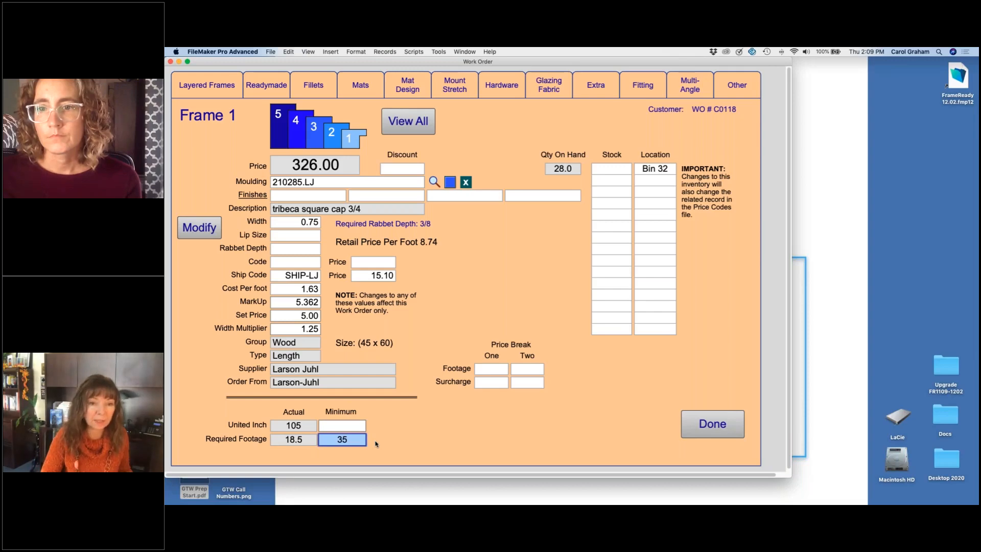
left_click(377, 444)
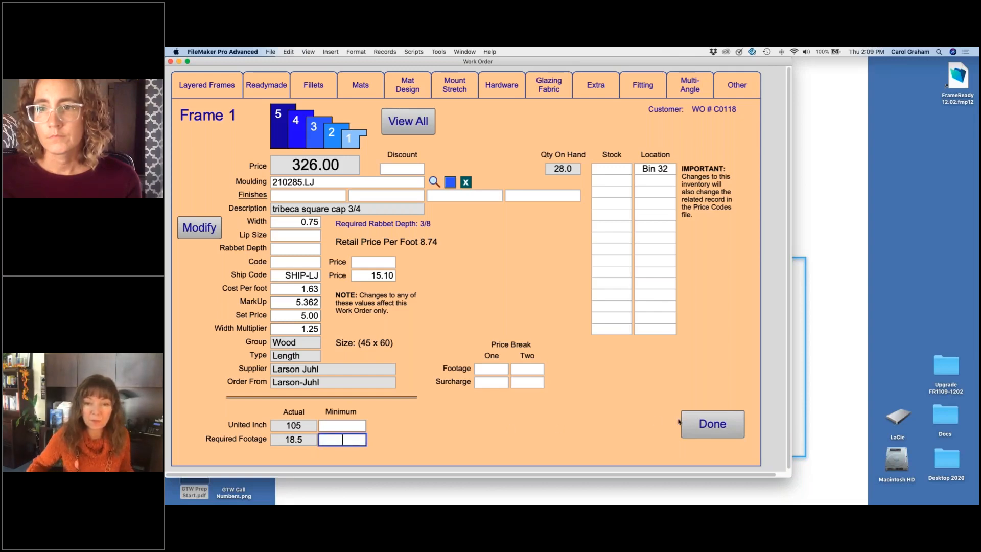
left_click(712, 423)
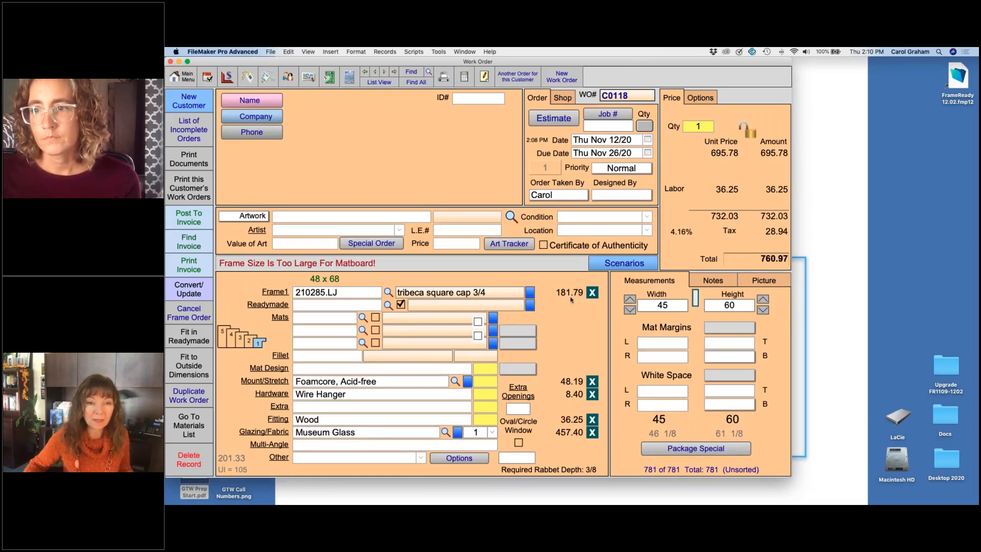
Step: Permanently delete the current work order and go to the Amazing Autumn poster work order
left_click(189, 459)
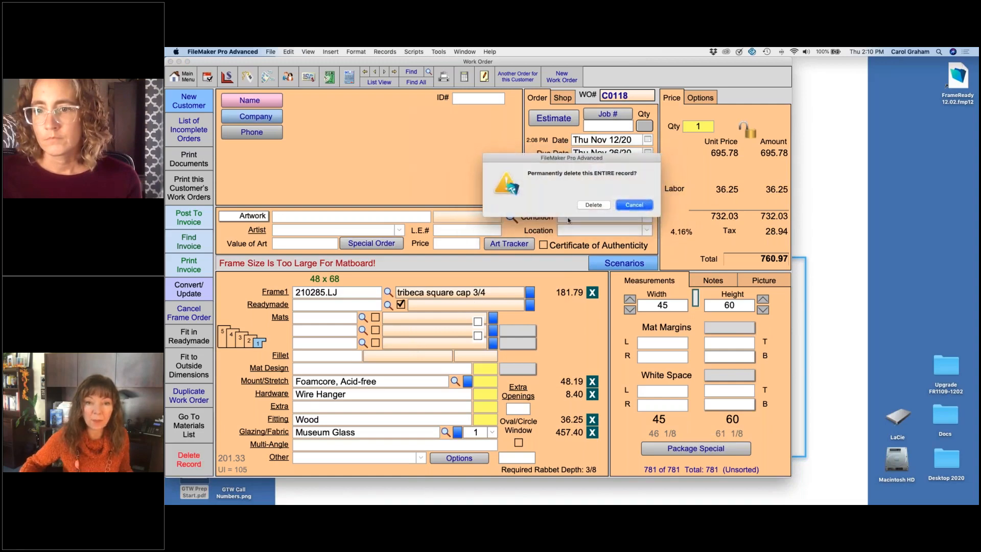
left_click(592, 205)
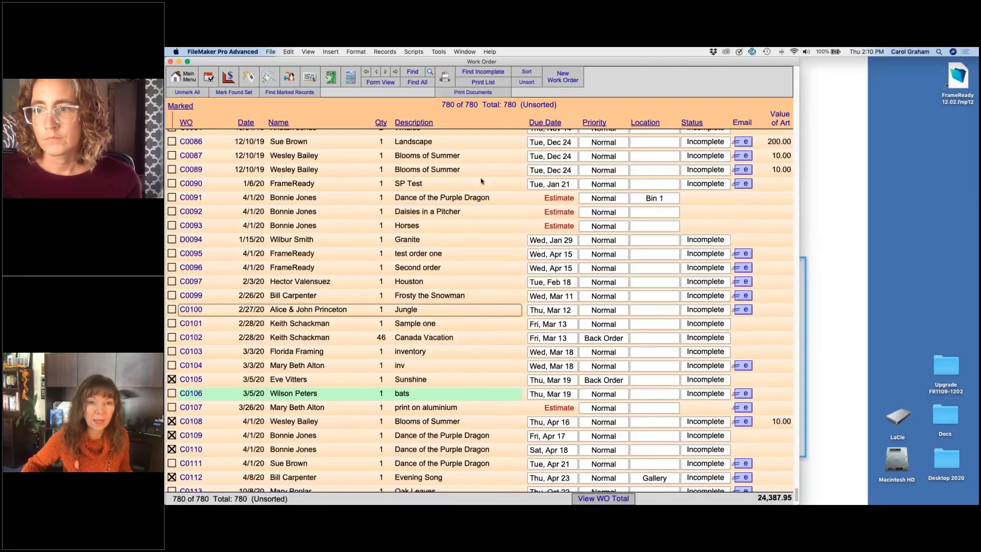
left_click(398, 71)
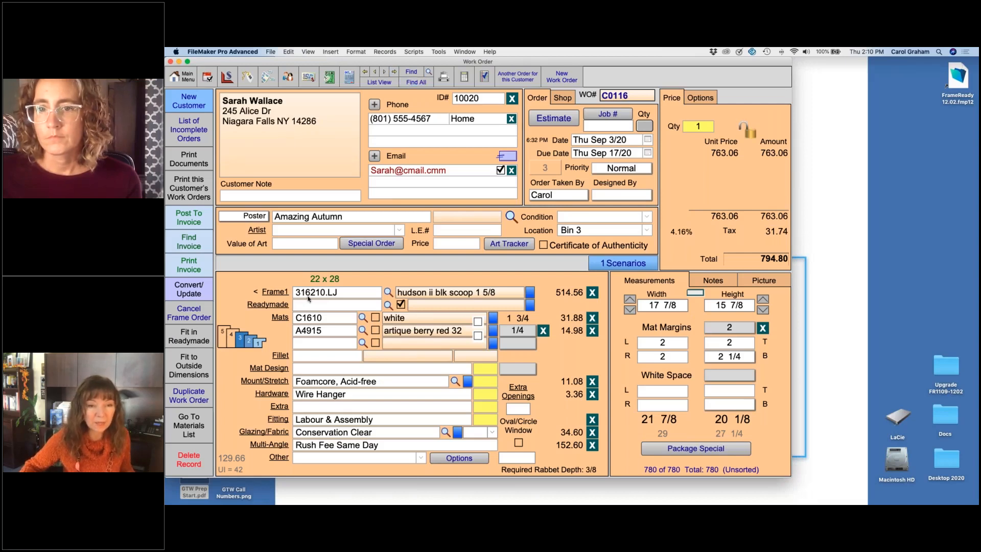
Step: Open the Frame1 details of the Amazing Autumn work order and override the moulding price with 160
left_click(278, 292)
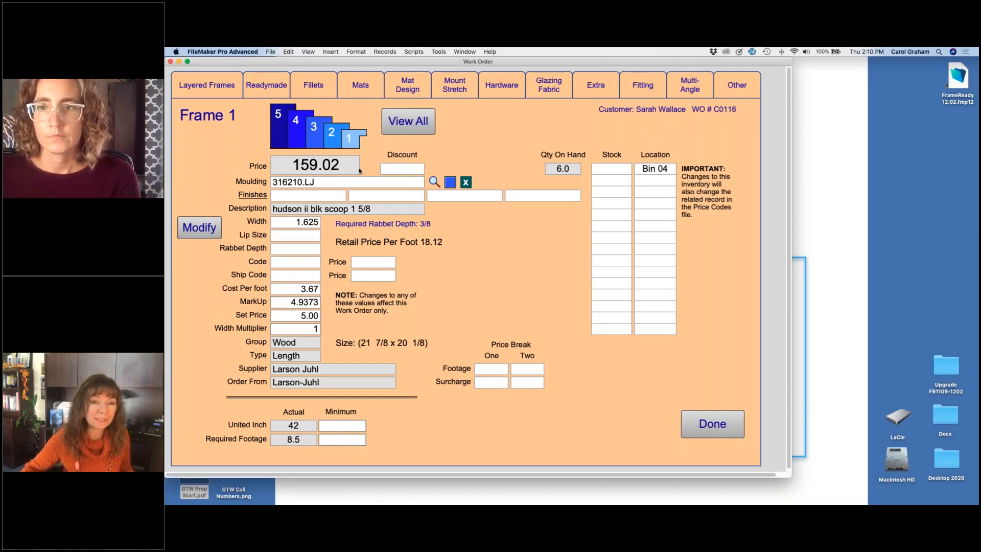
left_click(378, 262)
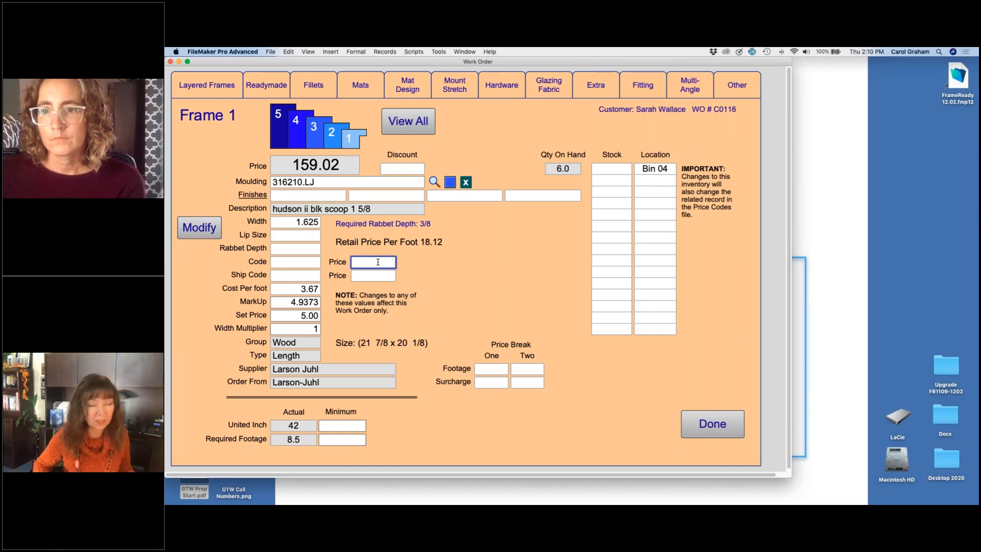
type("160")
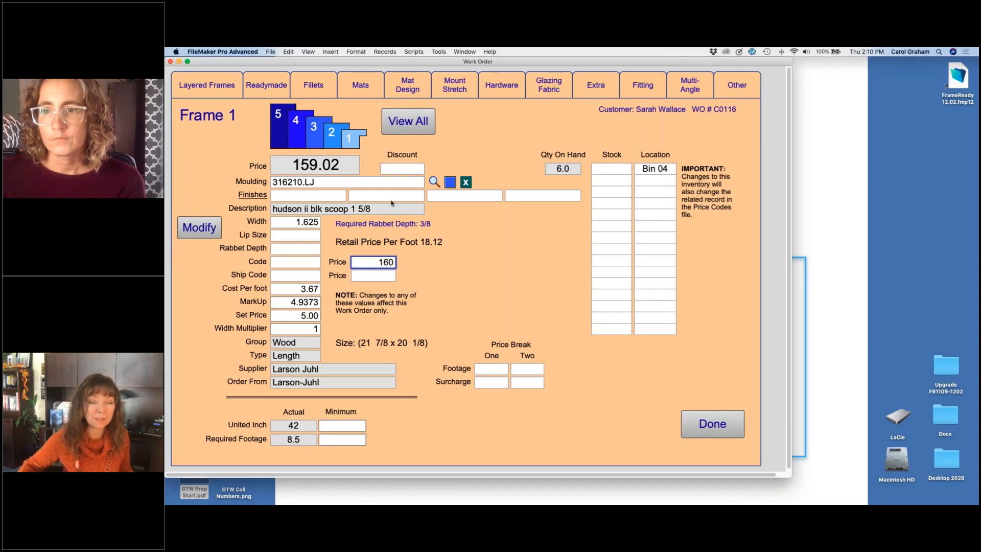
left_click(424, 267)
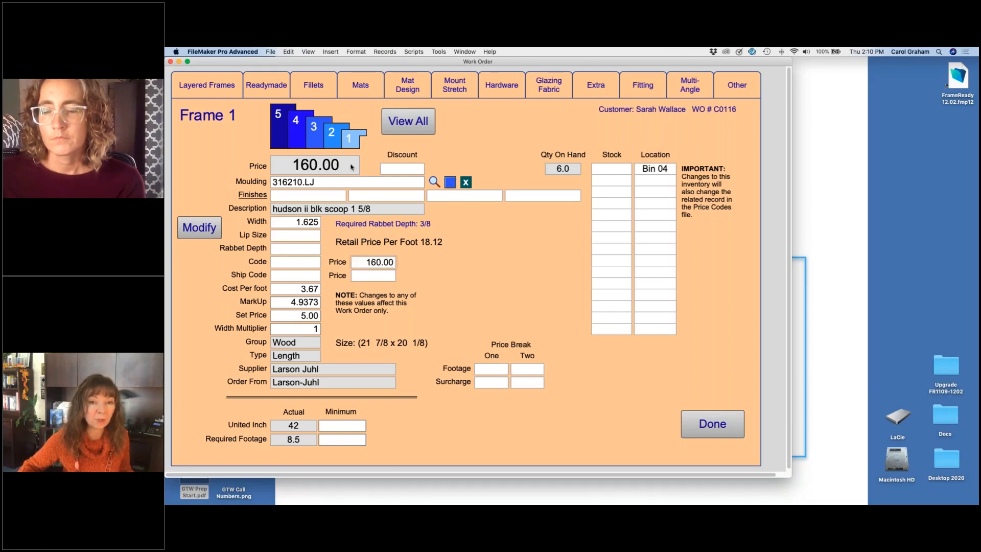
Step: Try price overrides of 150 and 170 for the Frame1 moulding
left_click(364, 262)
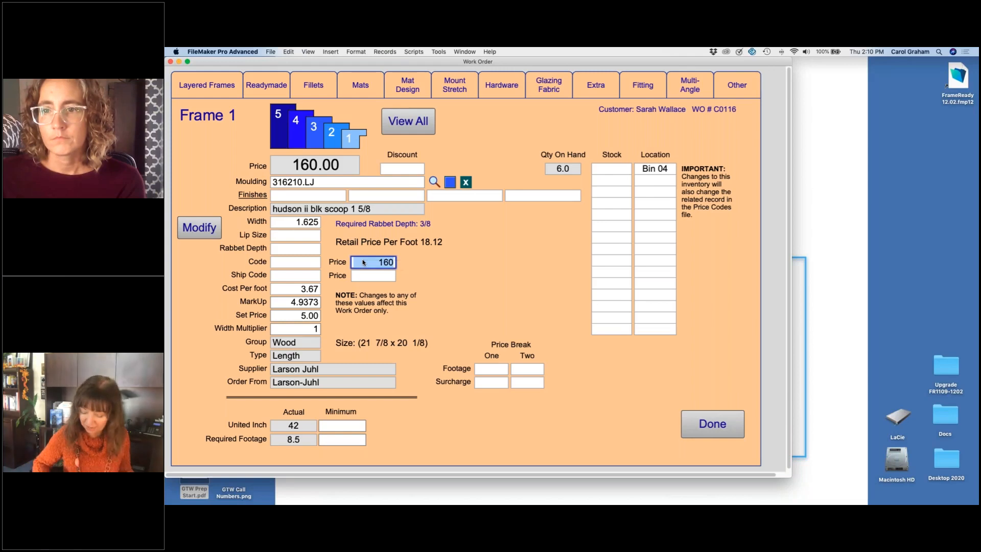
type("150")
key("Return")
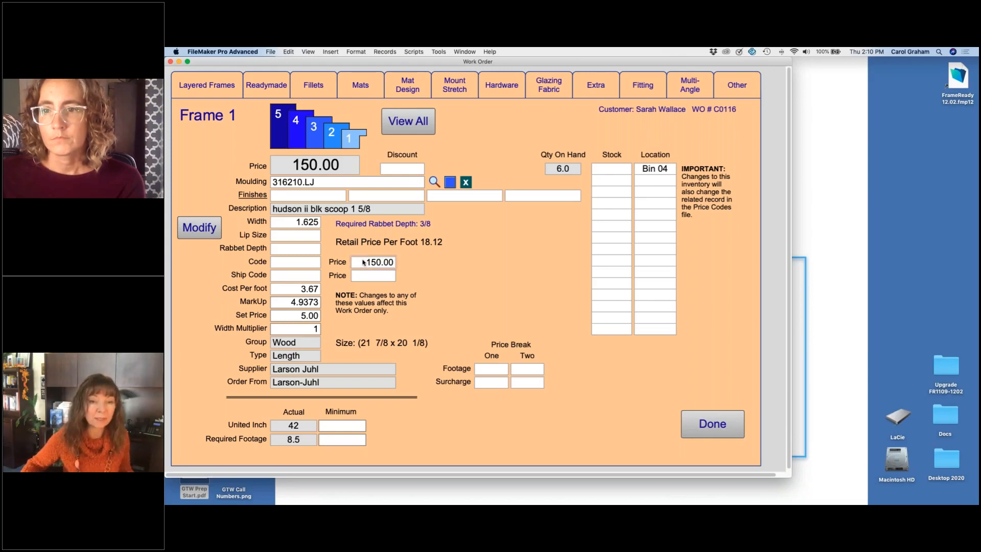
left_click(364, 263)
type("17")
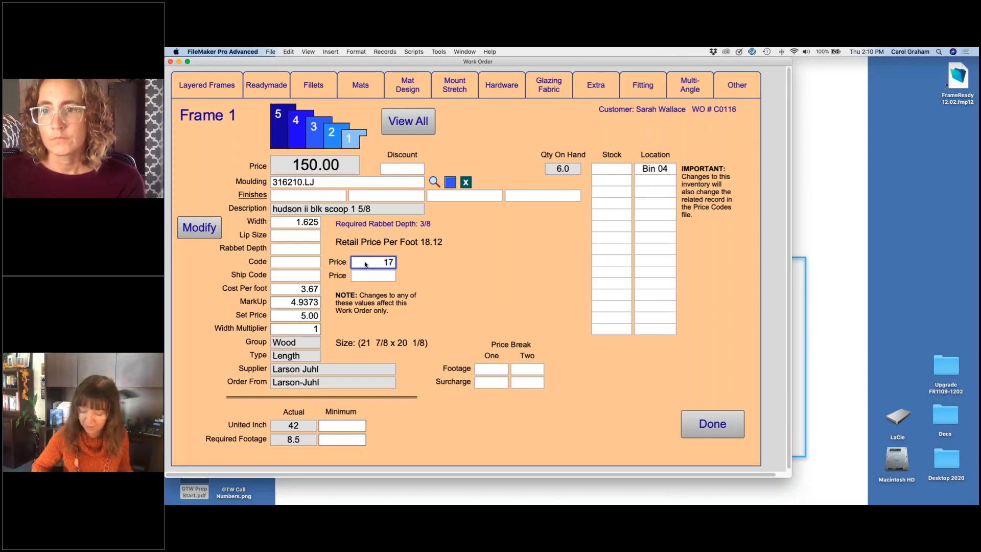
type("0")
key("Return")
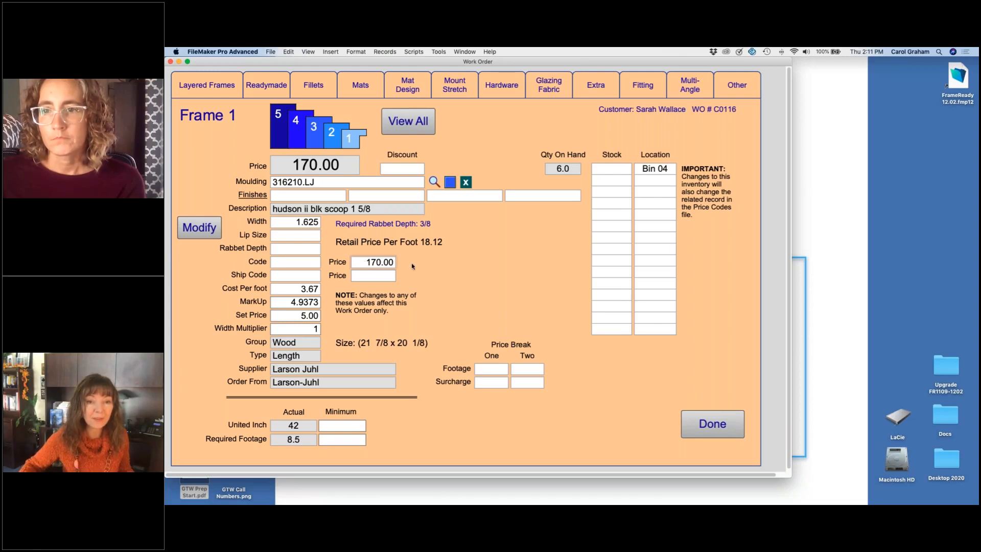
Step: Clear the Frame1 price override and enter 160 as the override again
left_click(366, 262)
key("BackSpace")
key("Return")
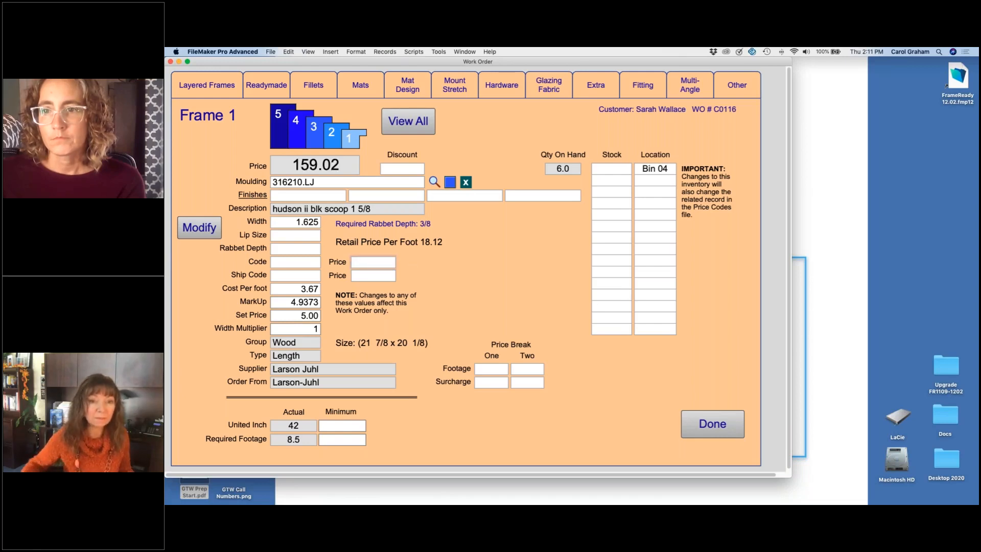
left_click(387, 266)
type("160")
key("Return")
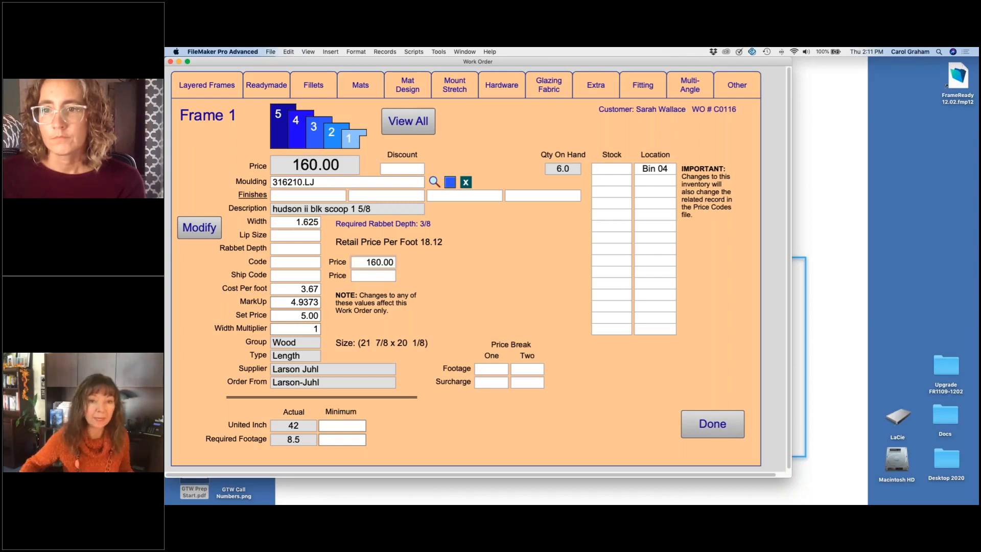
Step: Re-enter moulding code 316210.LJ for Frame1 to reset its price override and return to the work order
left_click(322, 183)
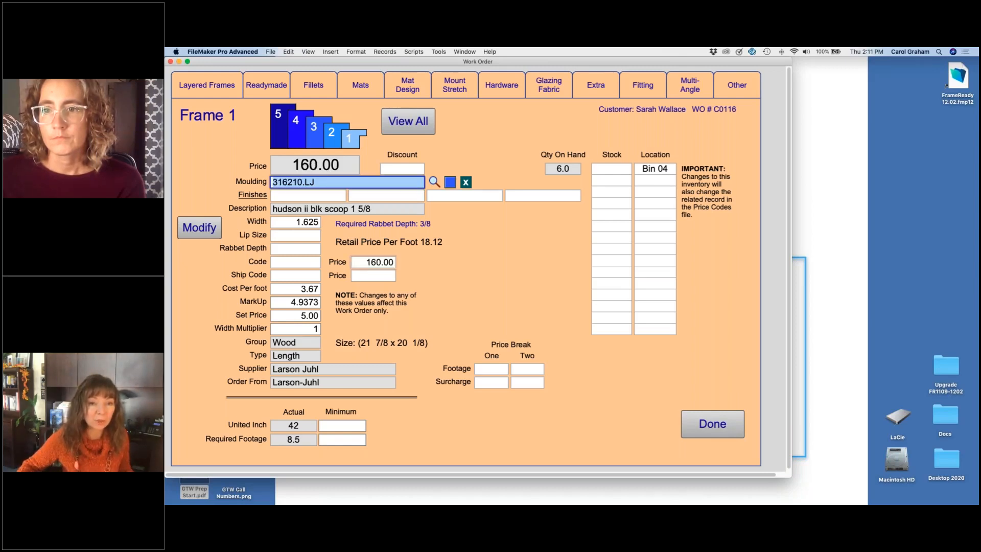
left_click(322, 183)
key("BackSpace")
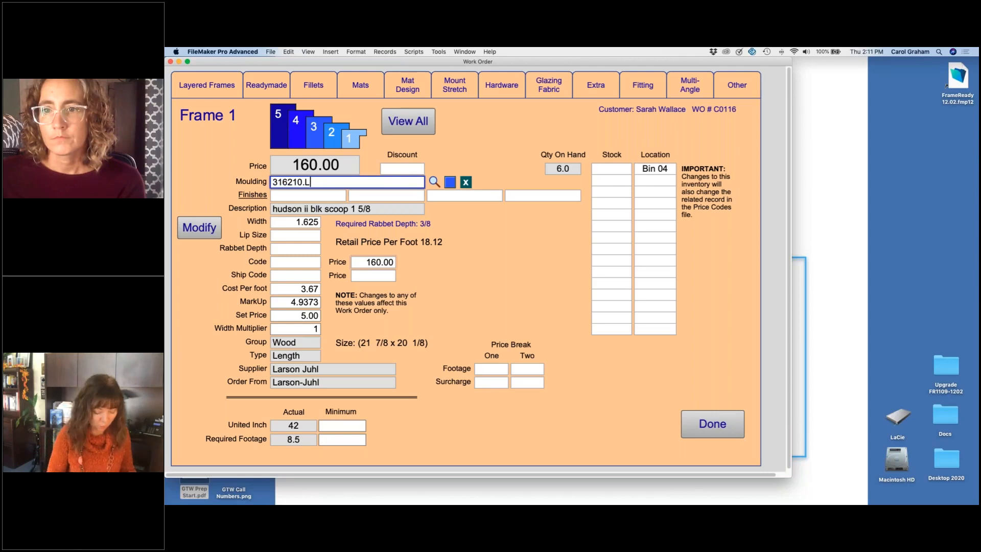
type("j")
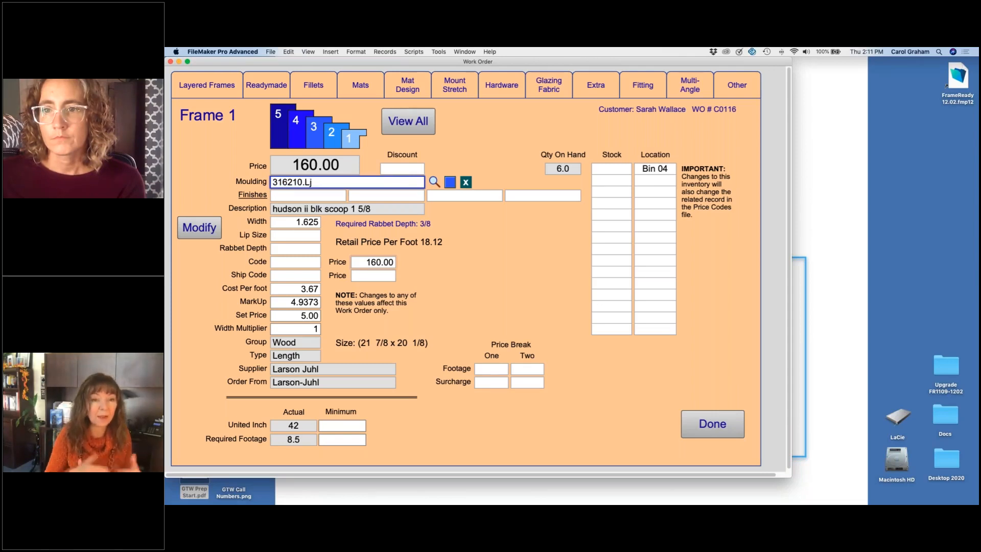
key("Return")
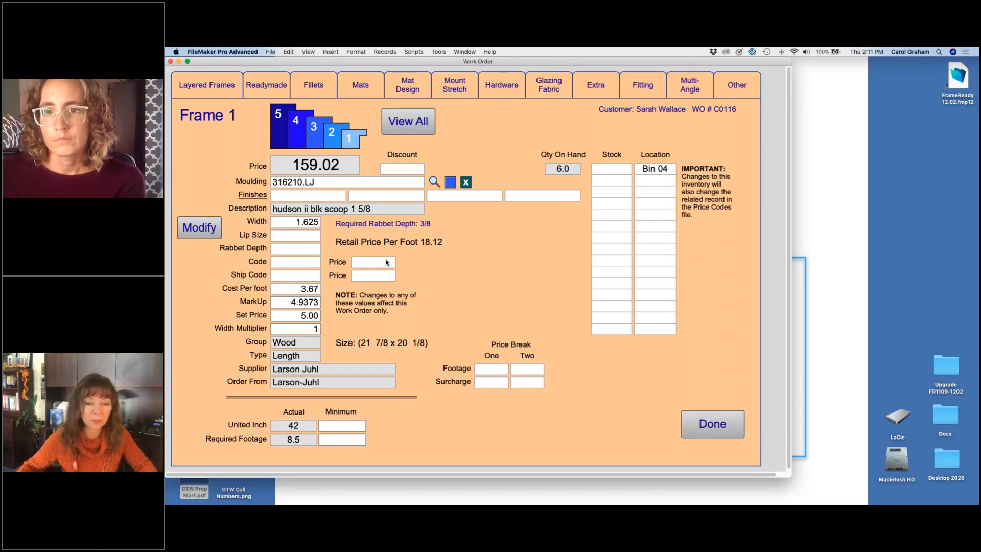
left_click(707, 423)
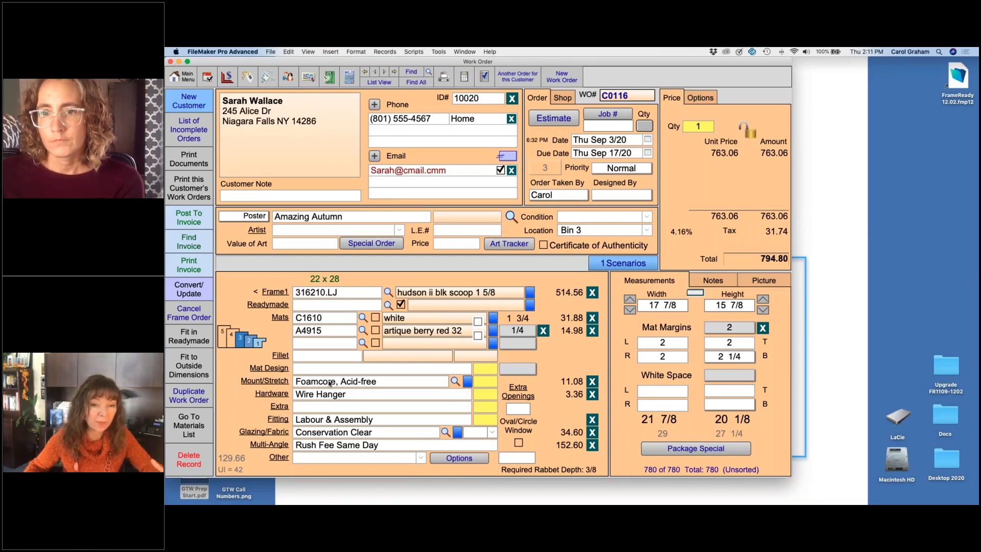
Step: Try a quantity of 2 for the Foamcore, Acid-free mount and clear it again
left_click(482, 381)
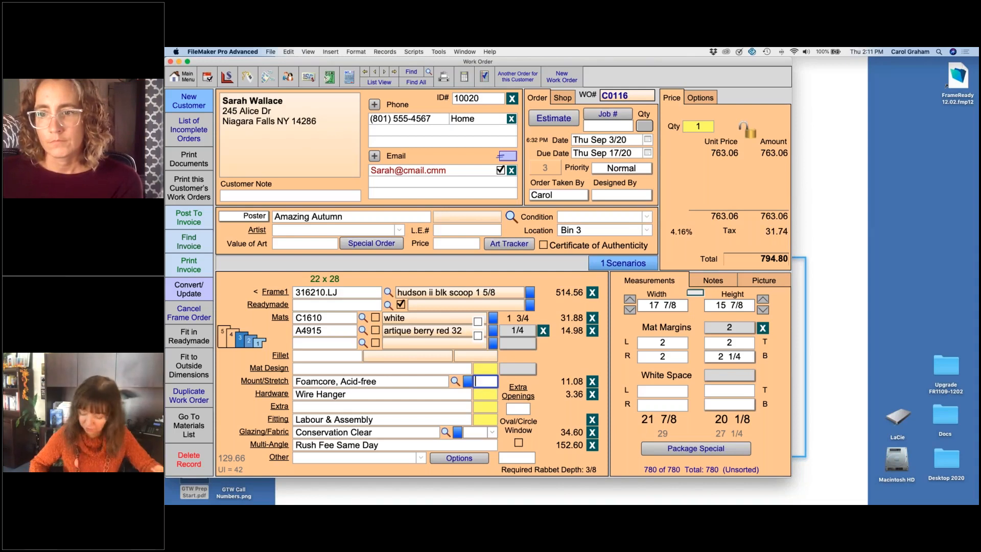
type("2")
key("Return")
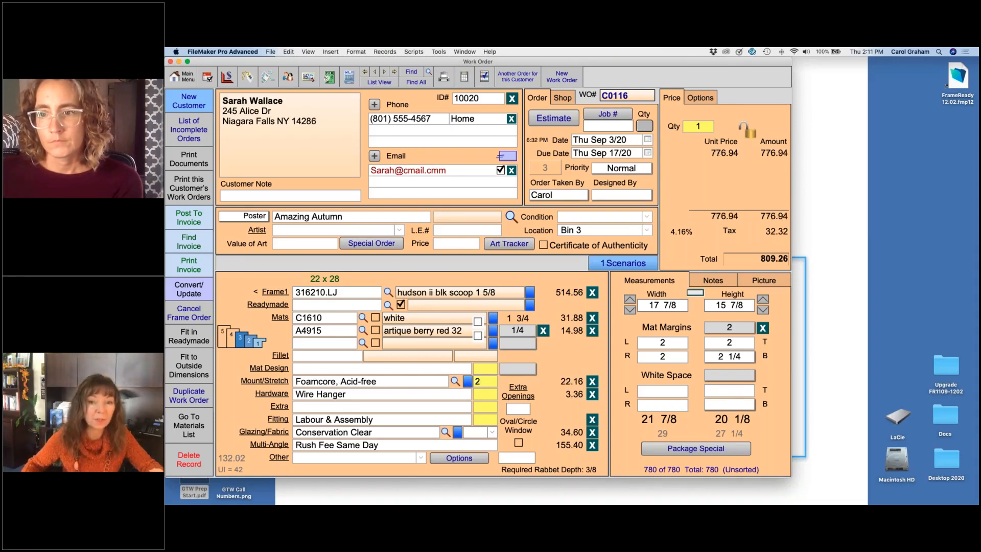
left_click(485, 381)
key("BackSpace")
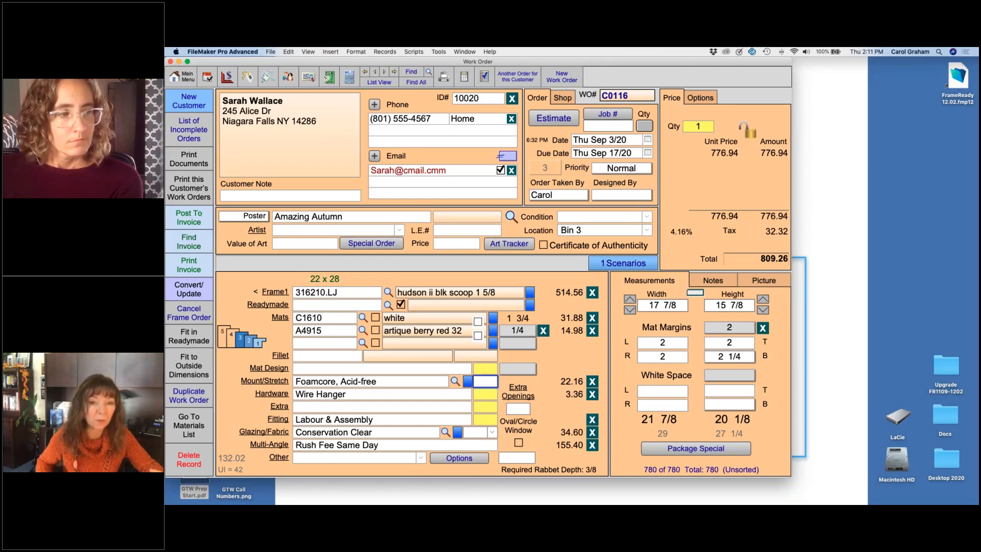
key("Return")
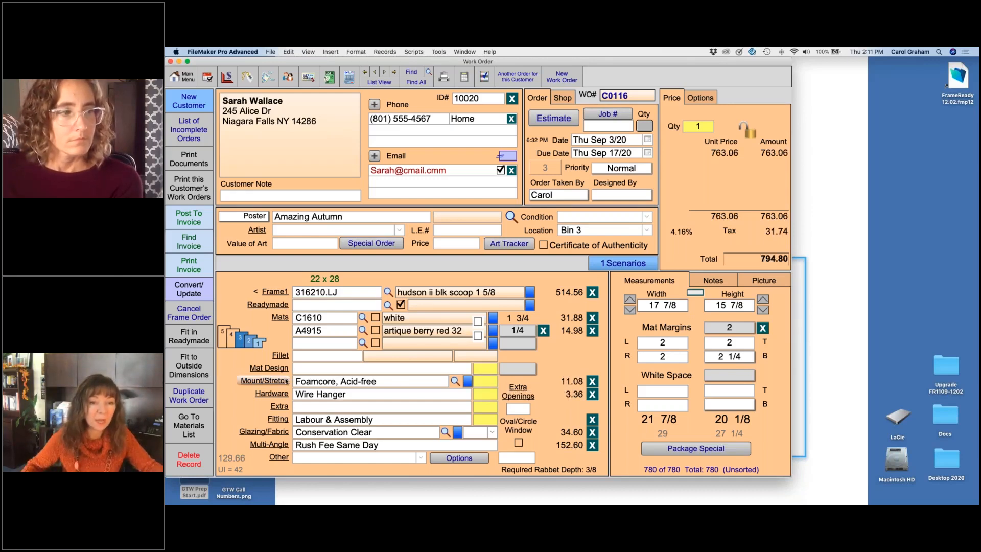
Step: Open the Fitting details and add Fillet Fit and Labor, 1 hour below Labour & Assembly
left_click(283, 418)
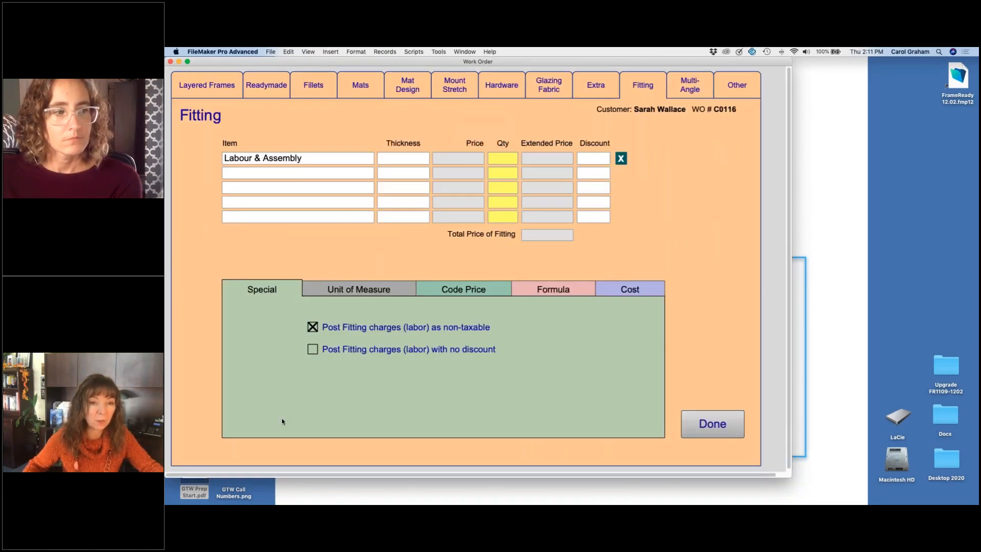
left_click(297, 173)
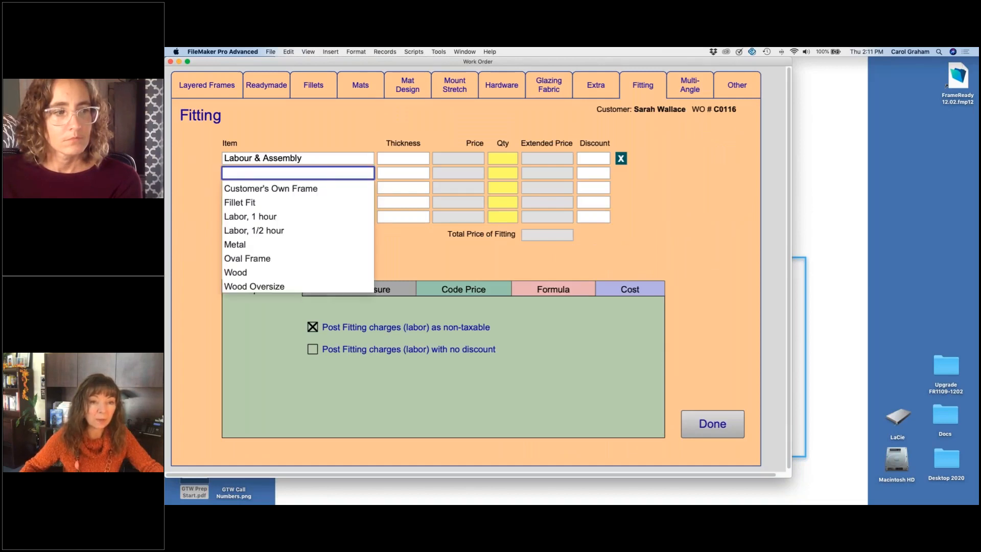
left_click(258, 202)
left_click(269, 188)
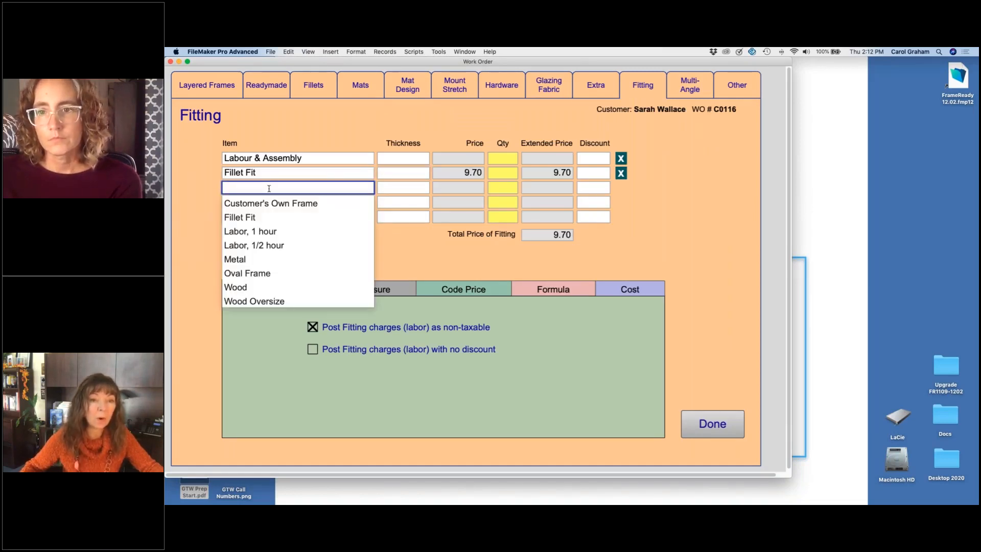
left_click(266, 233)
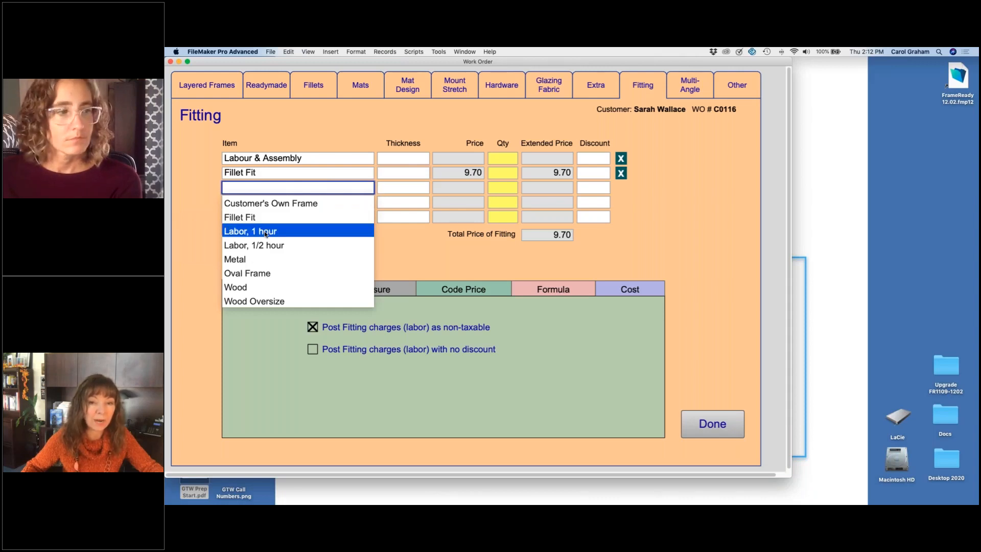
Step: Set the quantity of the Labor, 1 hour fitting item to .75
left_click(503, 188)
type(".75")
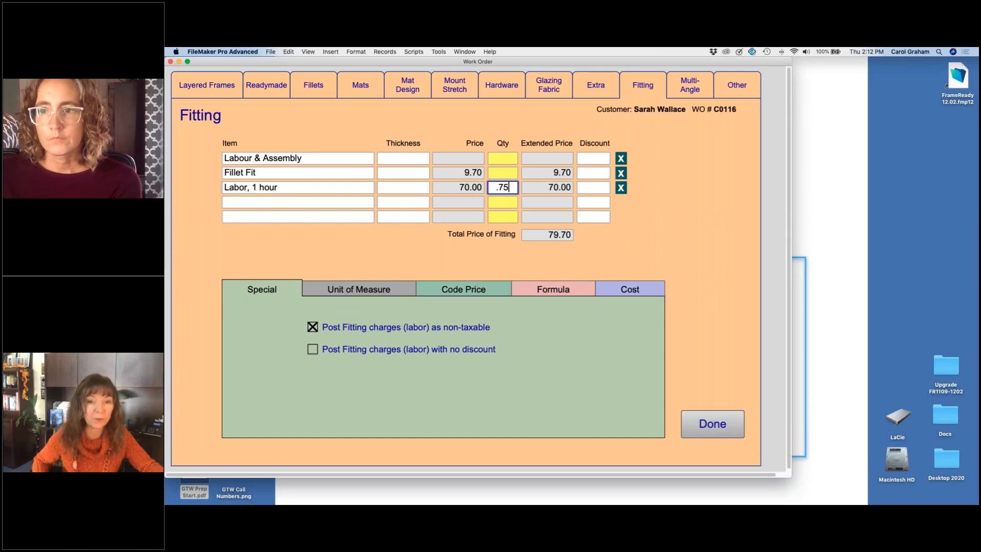
key("Return")
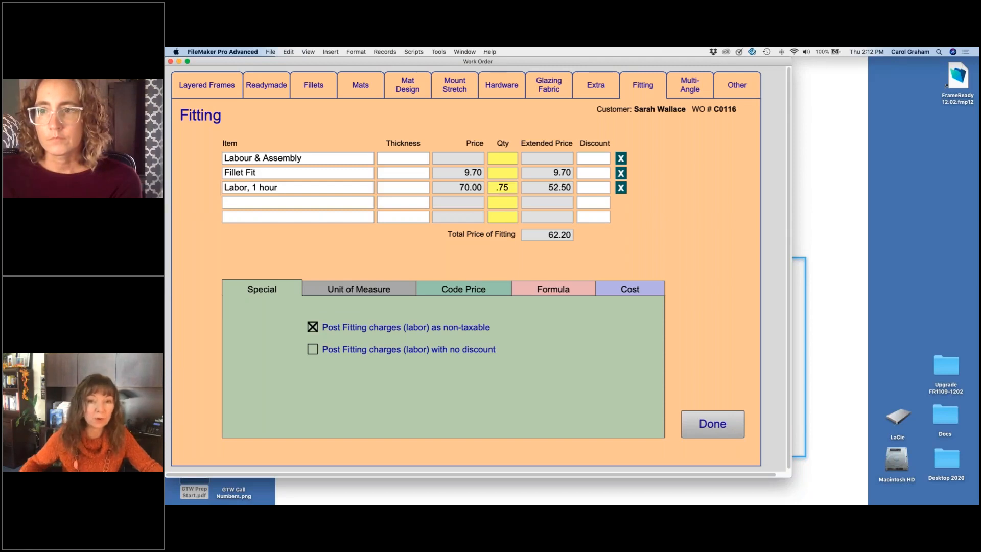
Step: Change the quantity of the Labor, 1 hour fitting item to .5 and return to the work order
left_click(511, 188)
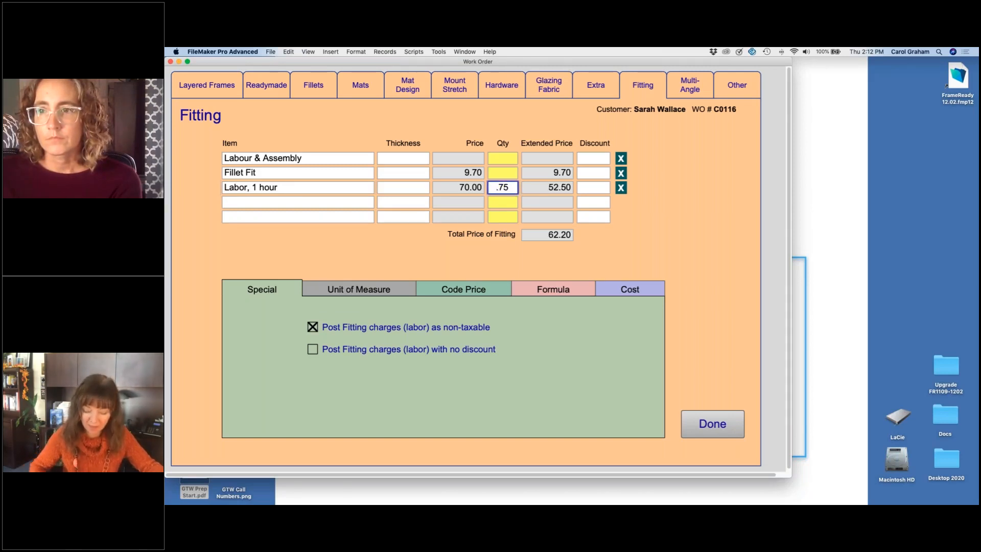
key("BackSpace")
key("BackSpace")
type("5")
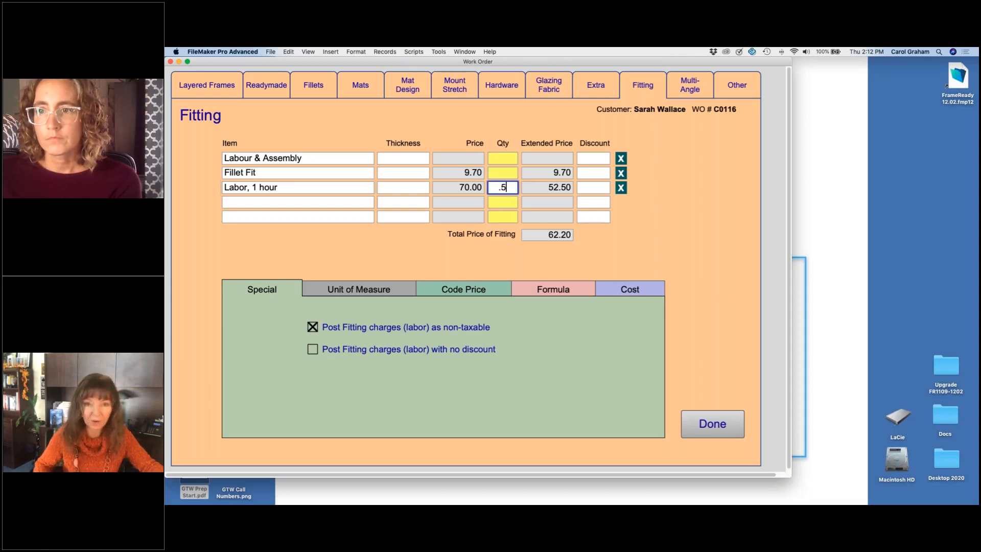
key("Return")
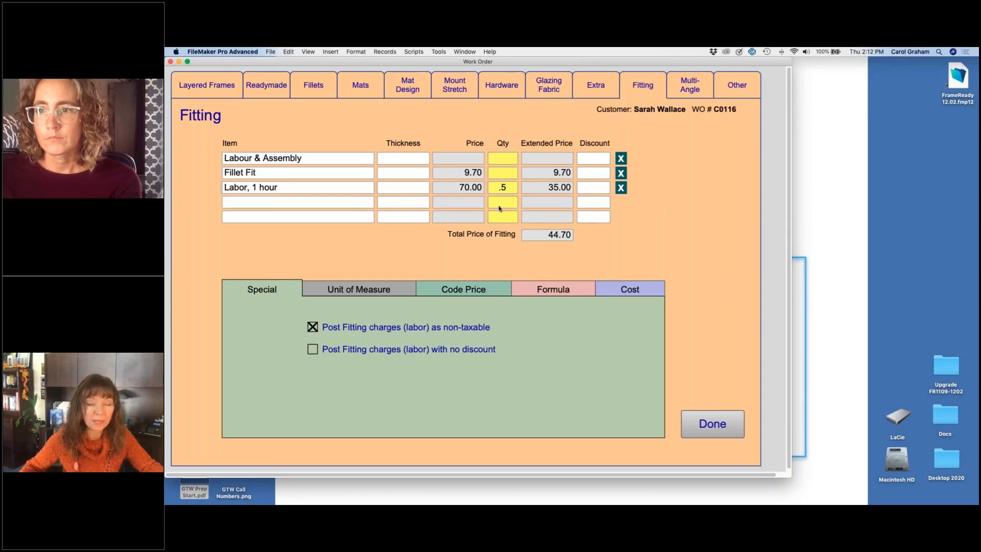
left_click(716, 426)
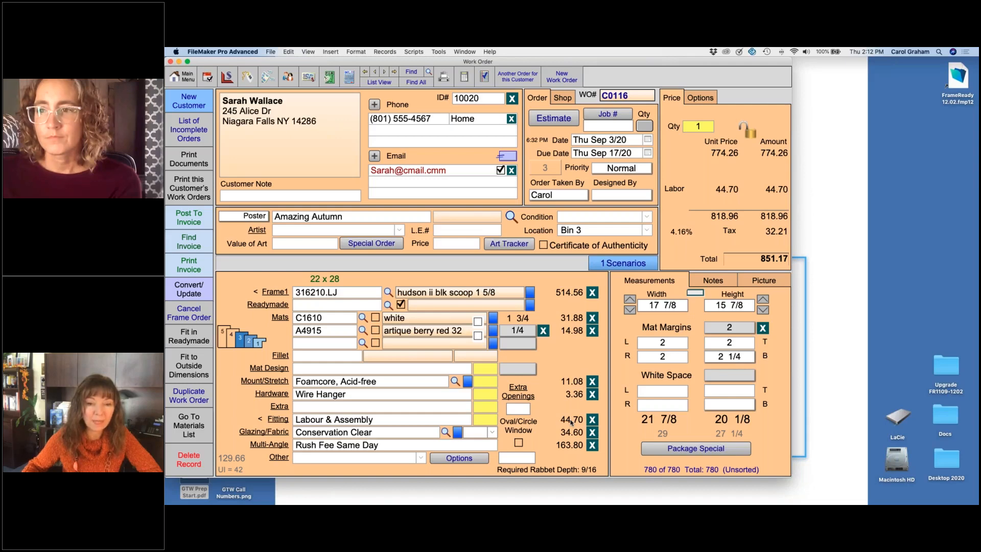
Step: Remove the Labor, 1 hour and Fillet Fit items from the Fitting details and return to the work order
left_click(279, 420)
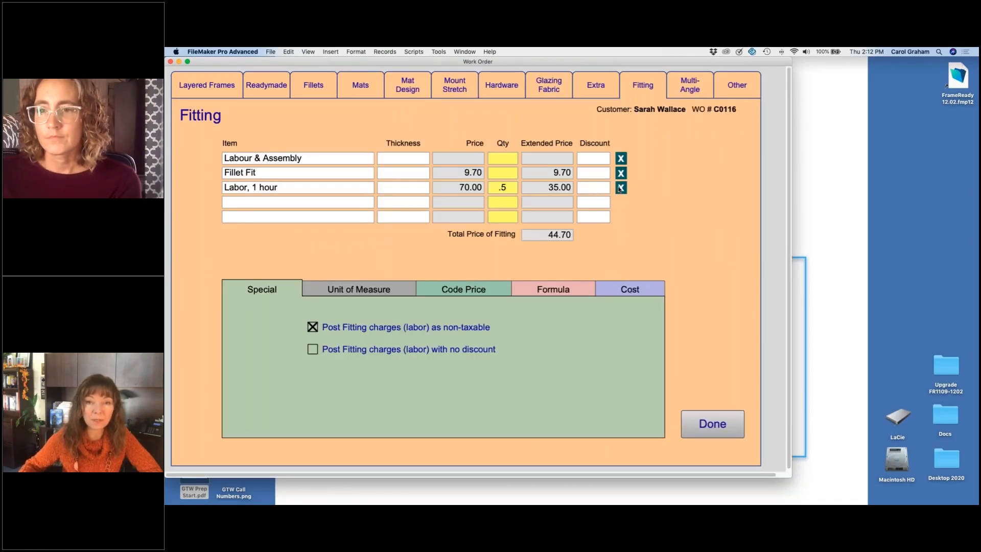
left_click(621, 188)
left_click(620, 173)
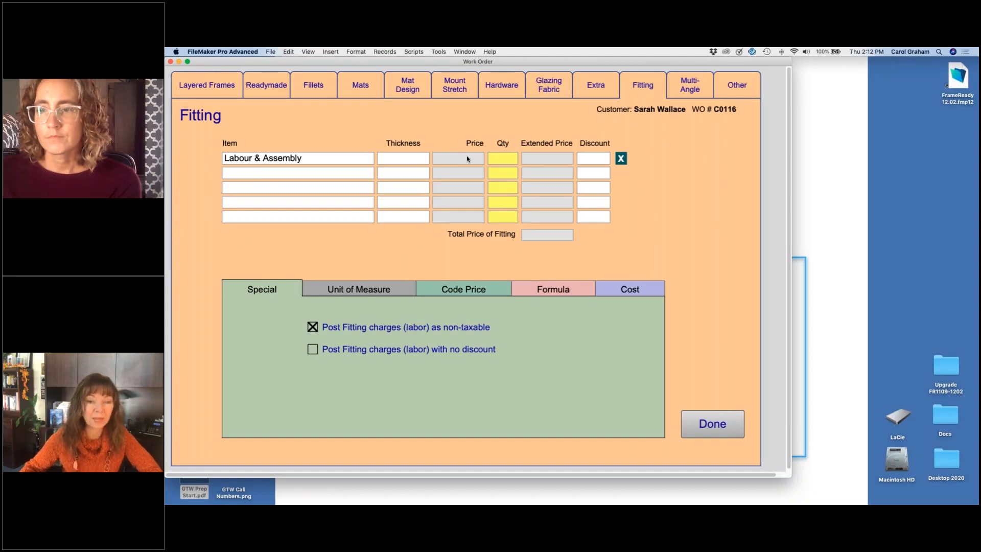
left_click(702, 423)
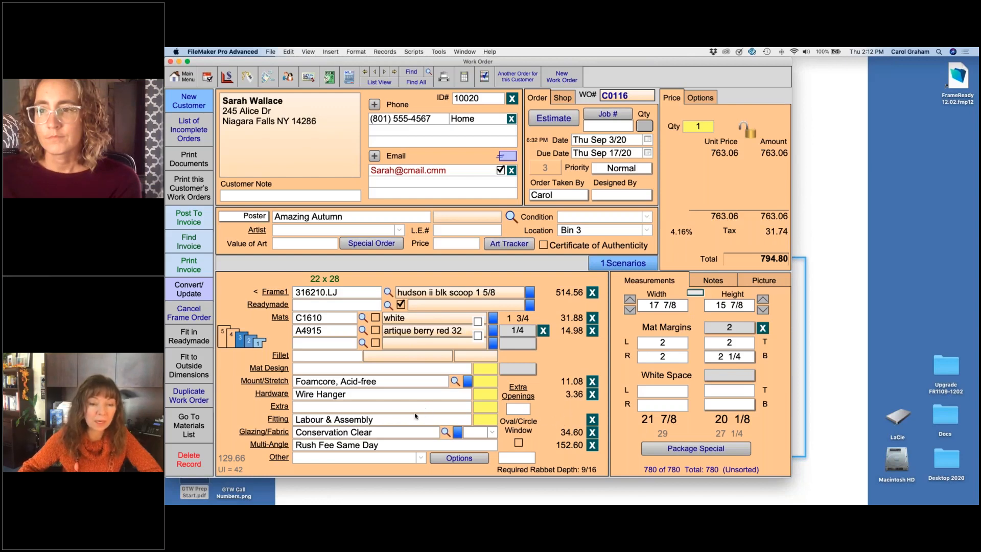
Step: Change the work order's fitting item to Wood
left_click(383, 421)
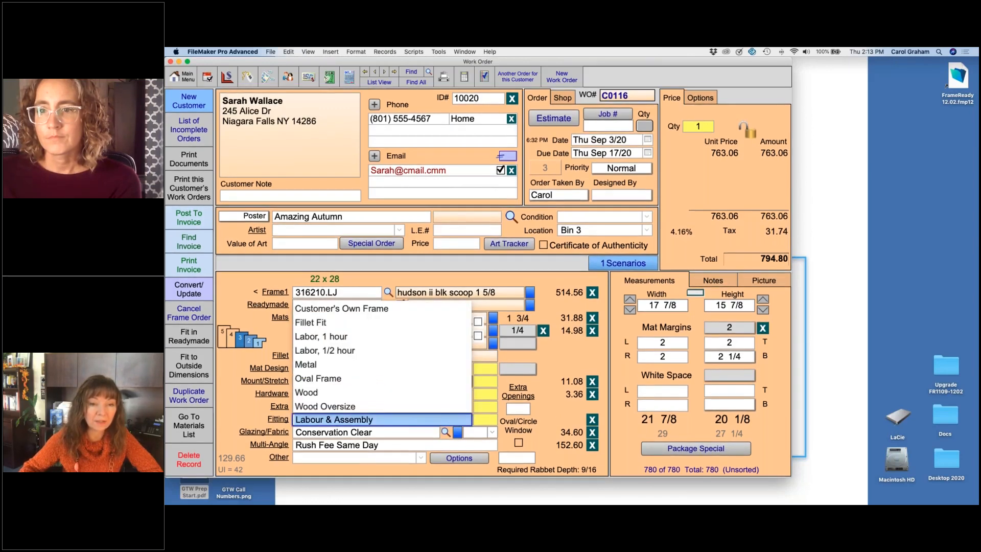
left_click(320, 393)
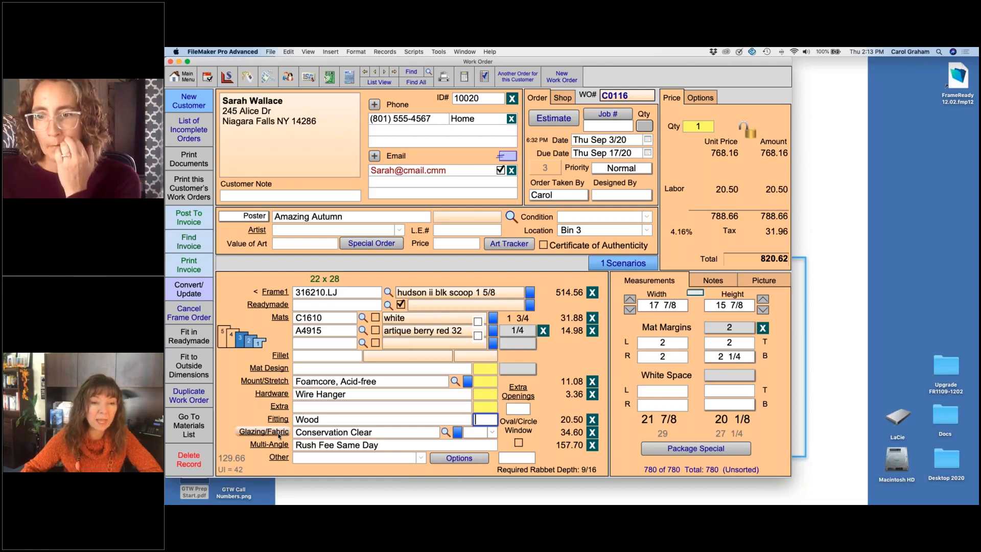
Step: Review the Mat Design, Mounting/Stretching, Hardware and Glazing or Fabric details and return to the work order
left_click(275, 367)
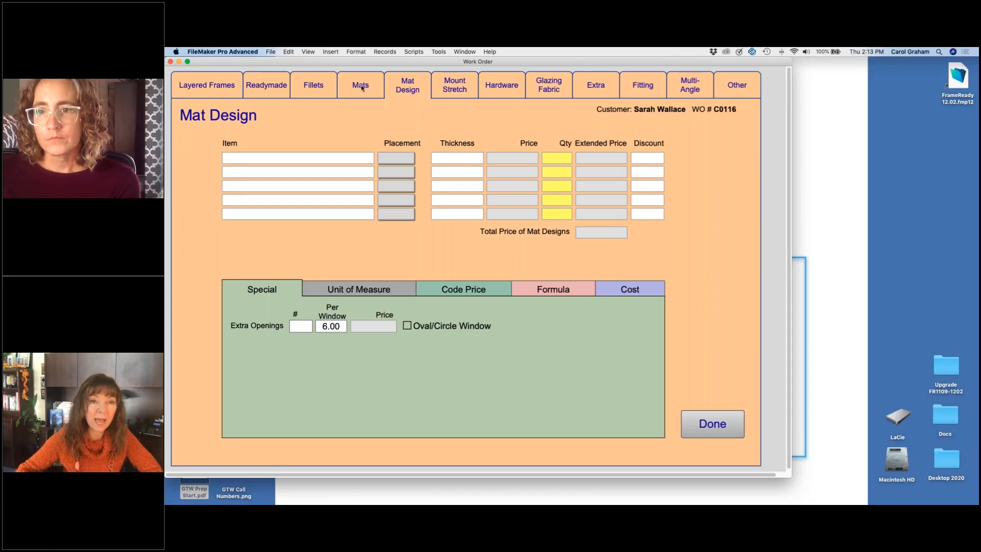
left_click(449, 88)
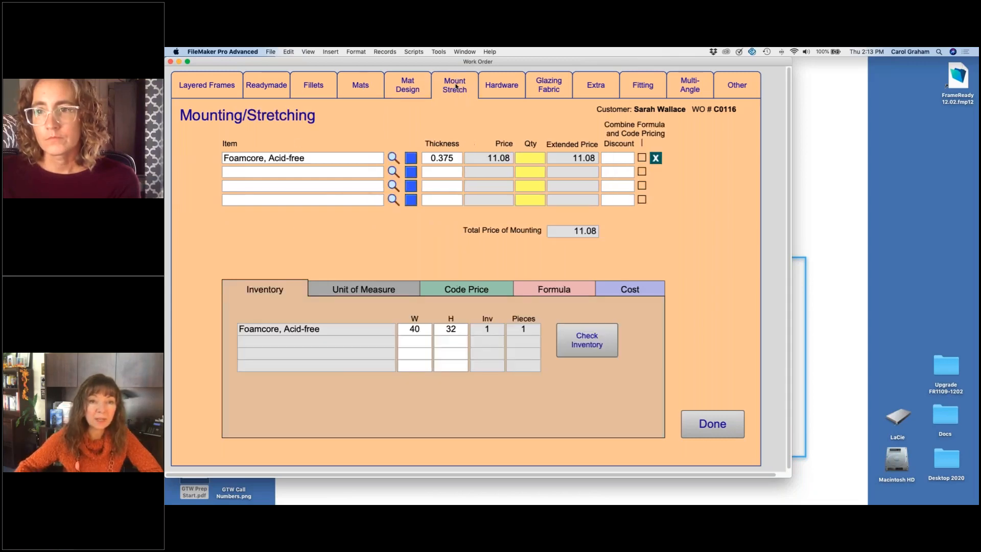
left_click(505, 87)
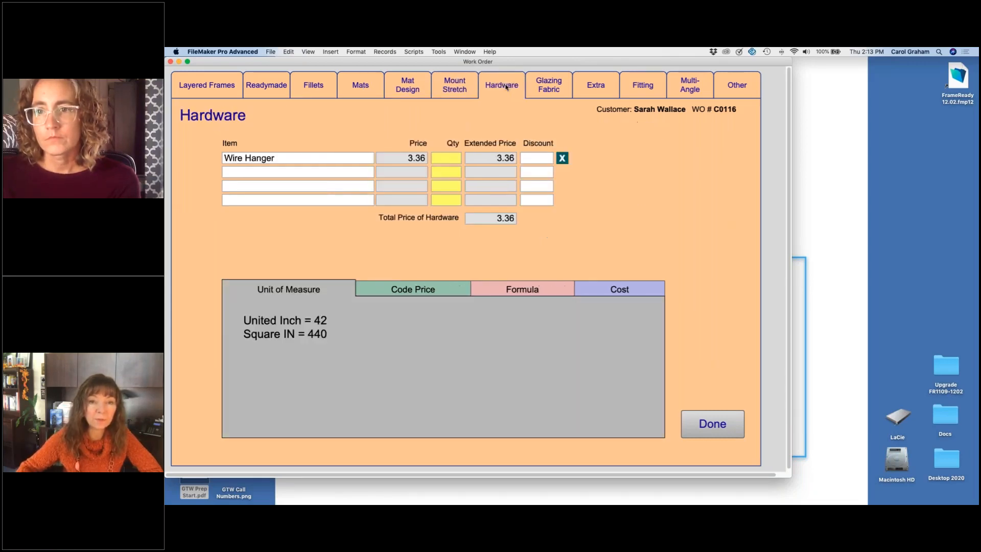
left_click(554, 86)
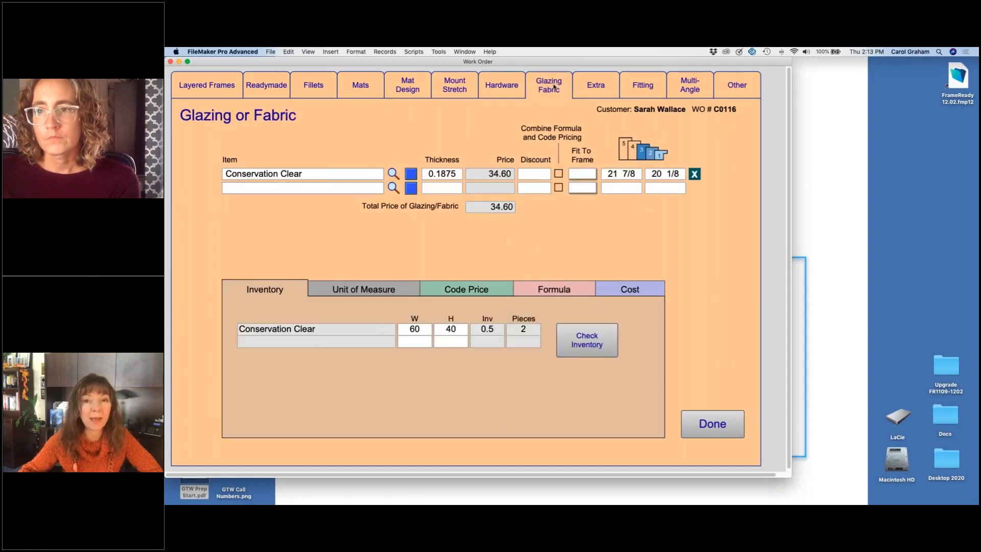
left_click(700, 416)
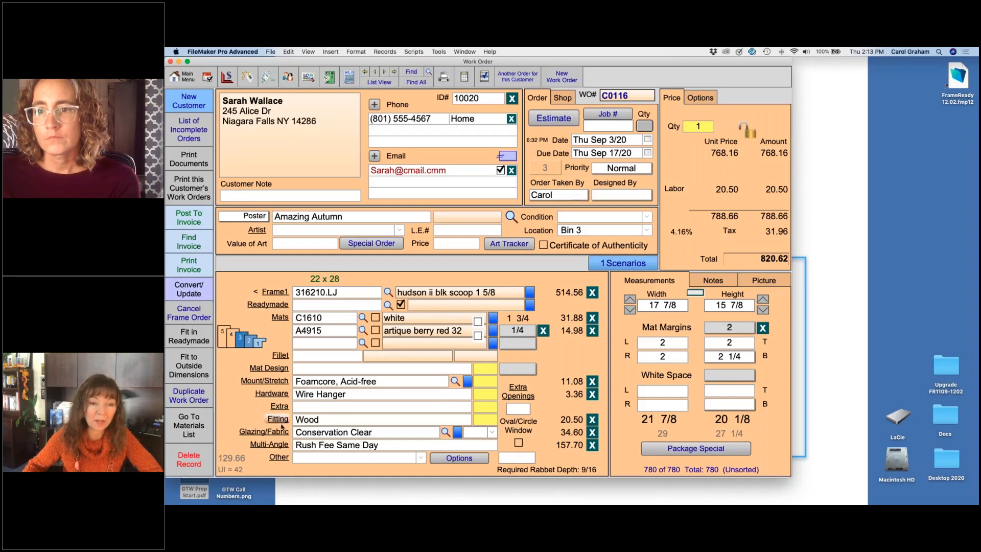
Step: Examine the discount fields for the Conservation Clear glazing and the Foamcore, Acid-free mounting
left_click(276, 432)
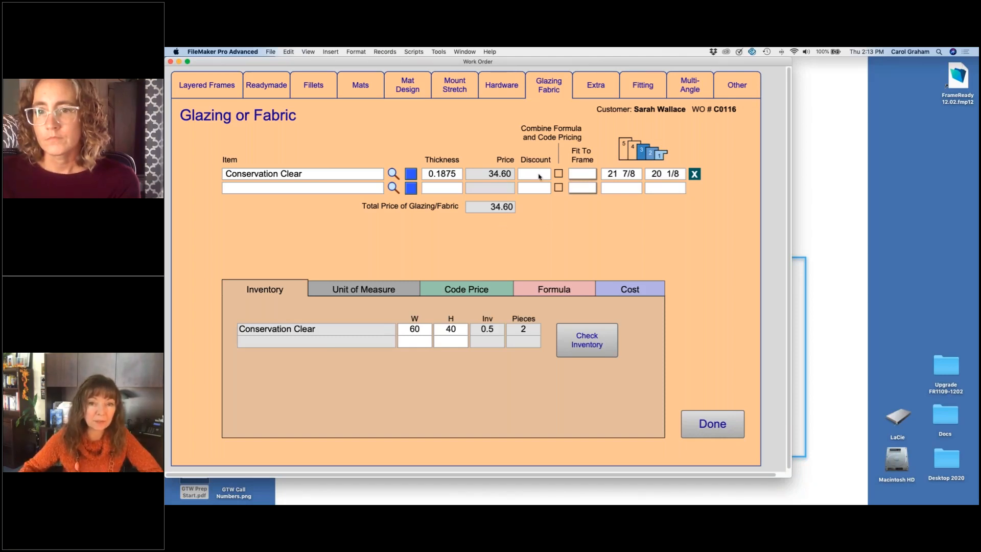
left_click(455, 85)
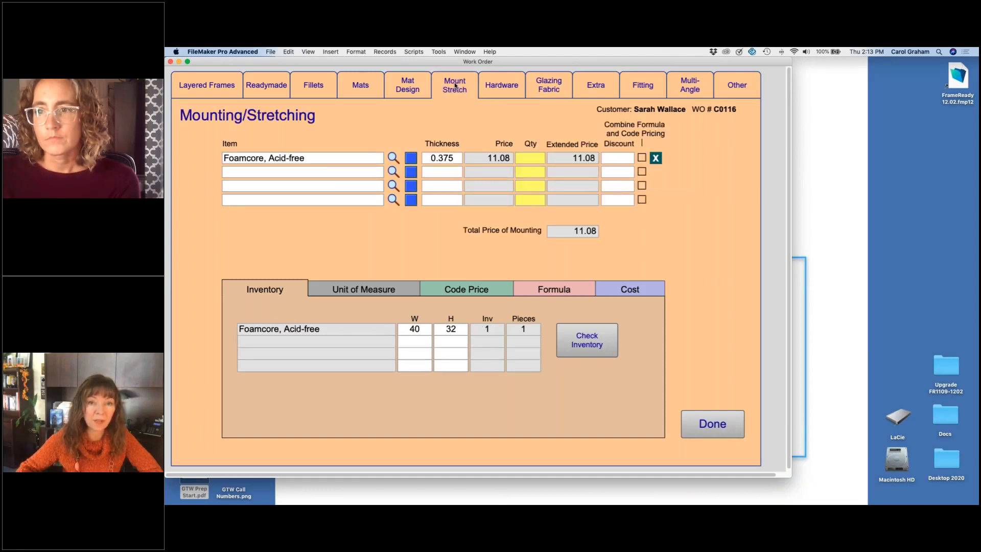
left_click(625, 160)
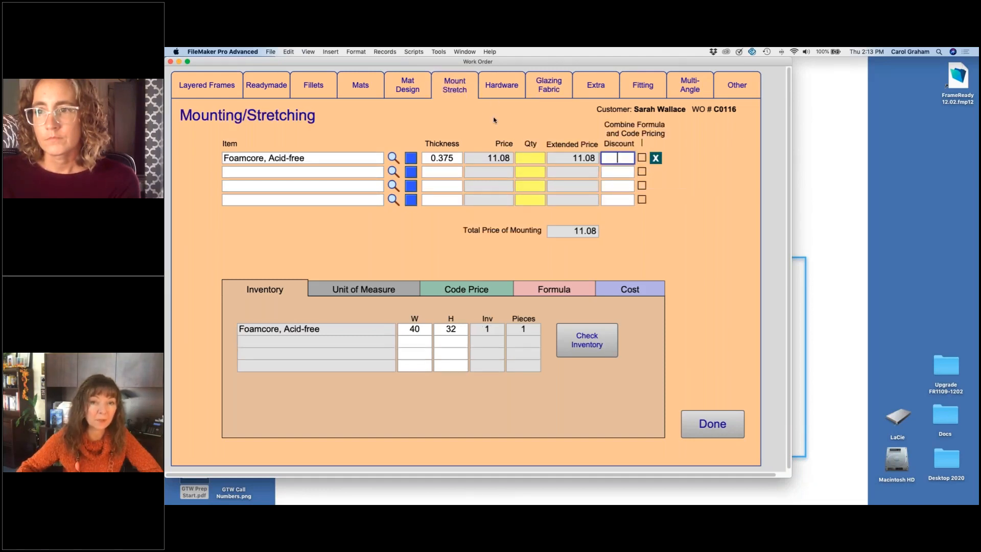
left_click(544, 93)
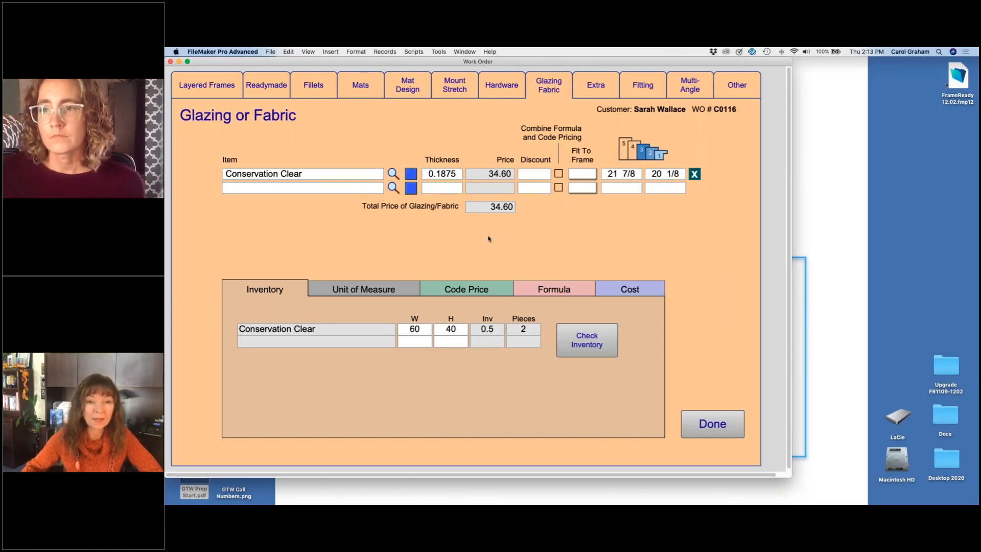
Step: Override the Conservation Clear glazing's Code Price By XY with 50
left_click(495, 290)
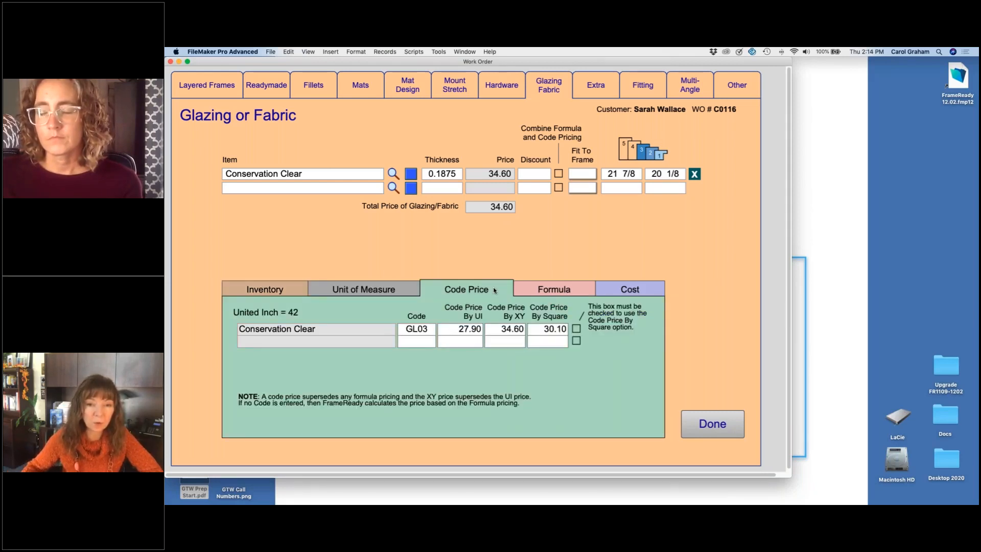
left_click(506, 330)
left_click_drag(500, 327, 530, 328)
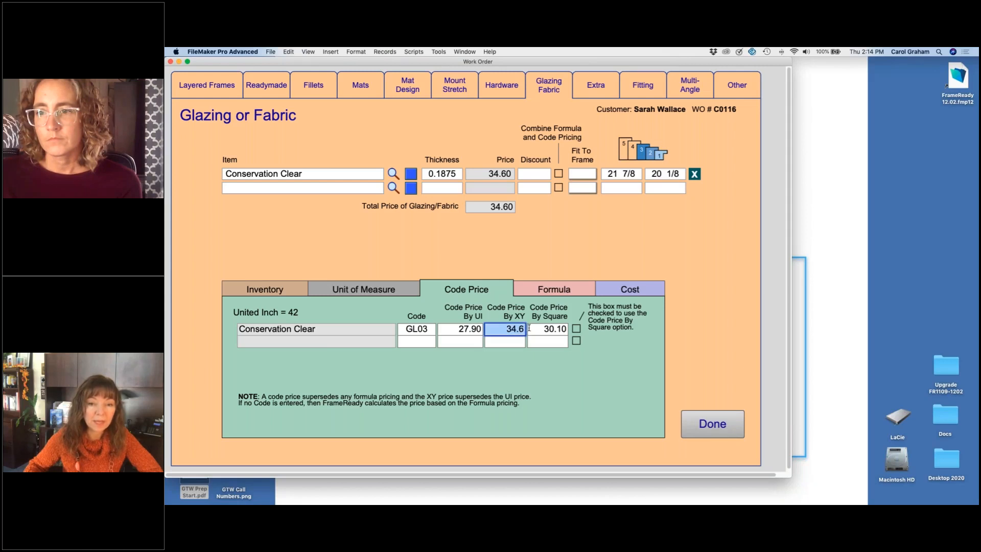
type("50")
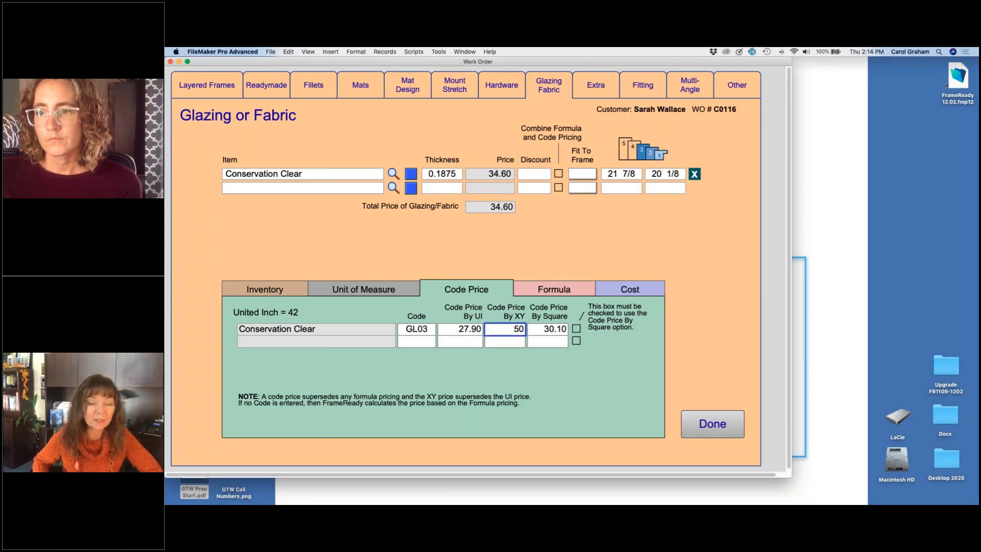
key("Return")
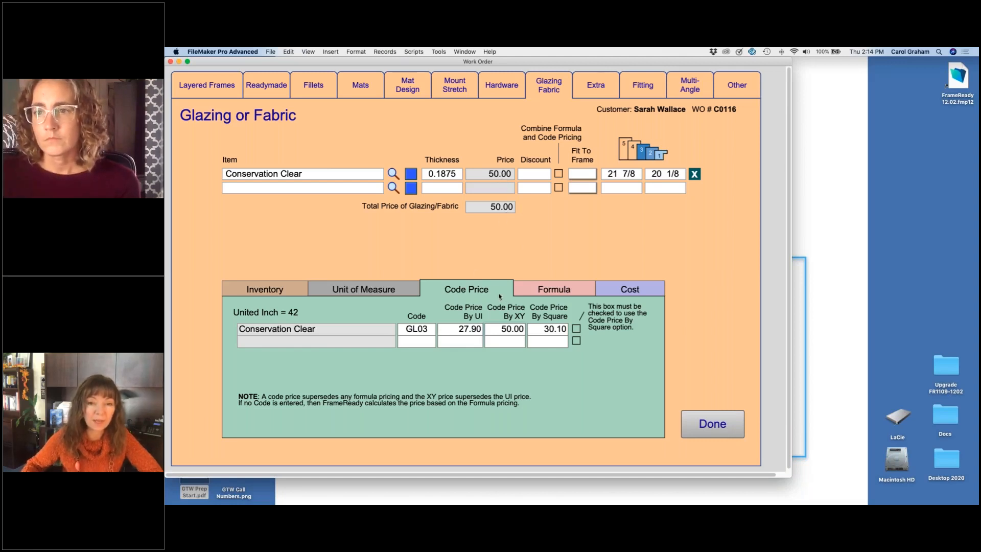
Step: Make Conservation Clear use the Code Price By Square option and set that price to 40
left_click(576, 329)
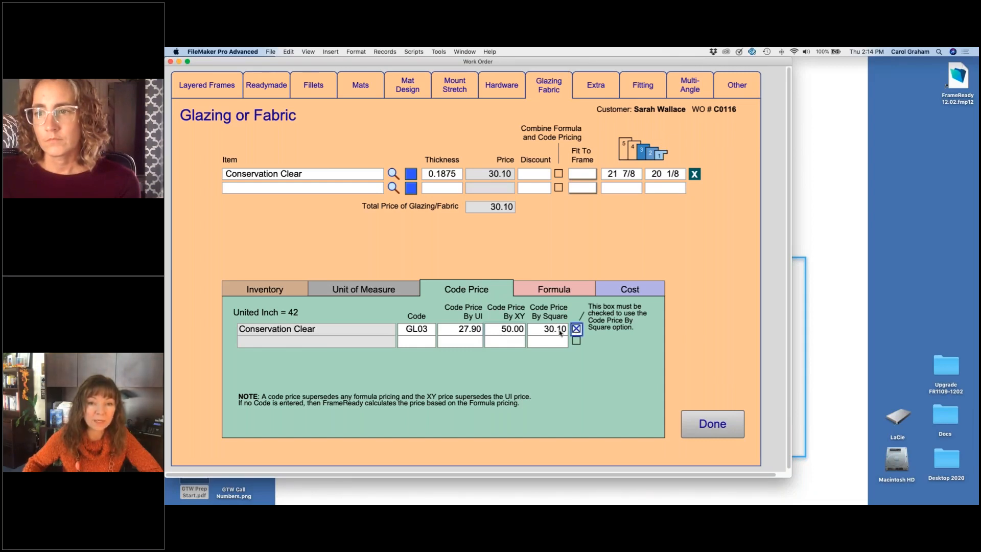
left_click(536, 329)
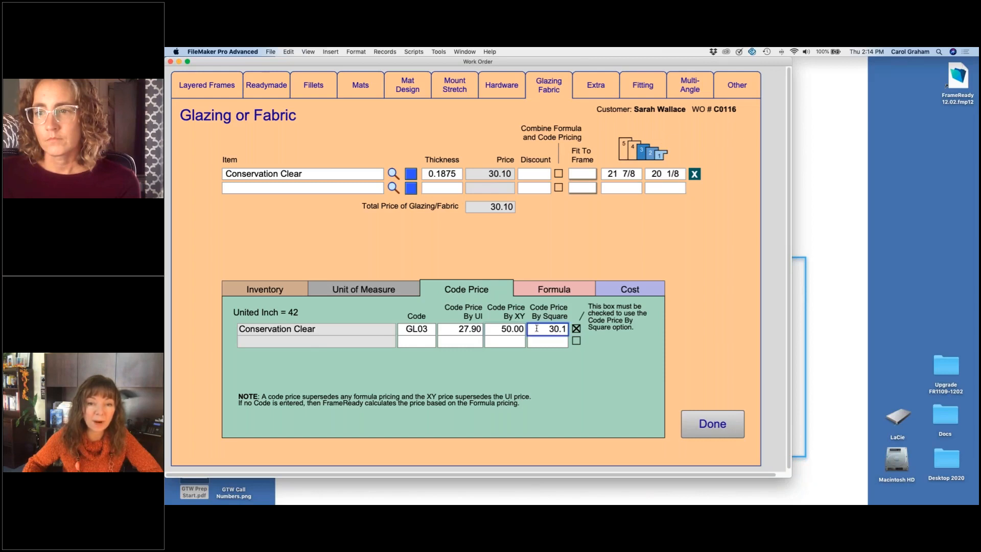
key("super+a")
key("BackSpace")
type("40")
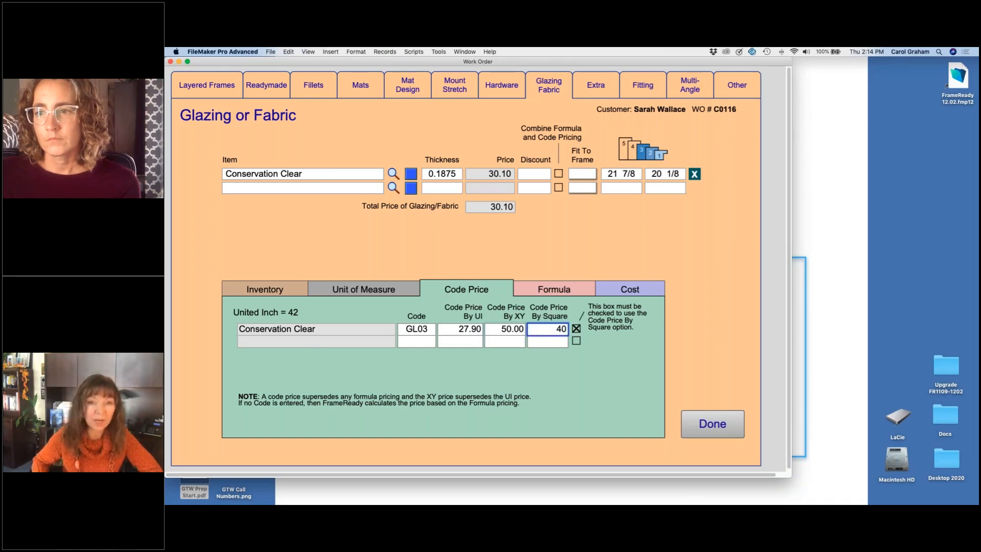
key("Return")
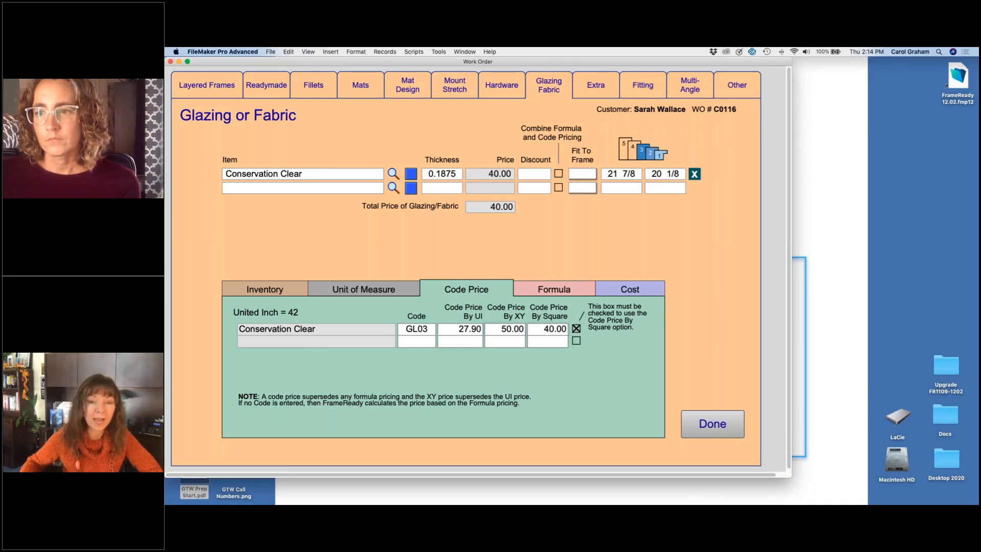
Step: Turn off the Code Price By Square option for Conservation Clear and set its Code Price By XY to 42
left_click(576, 328)
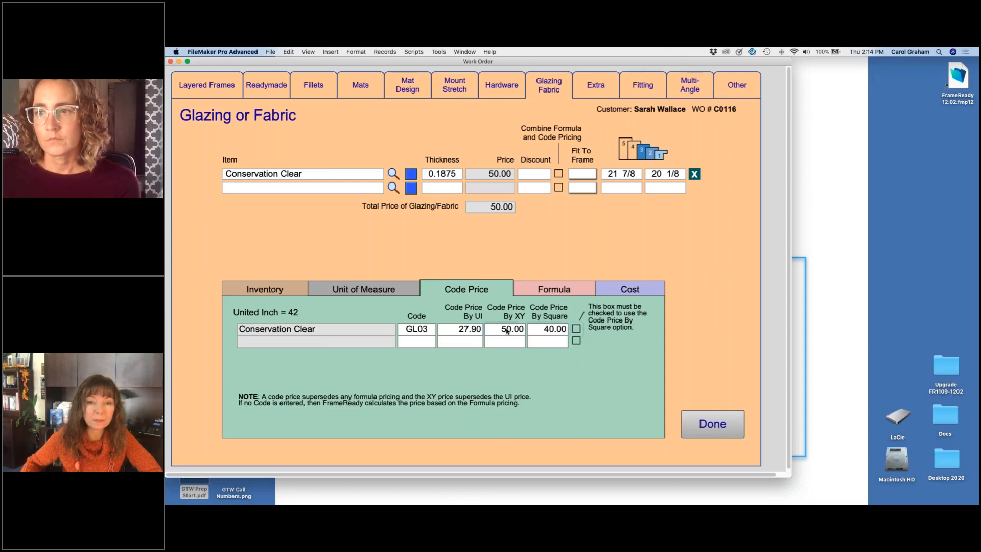
left_click(507, 330)
key("super+a")
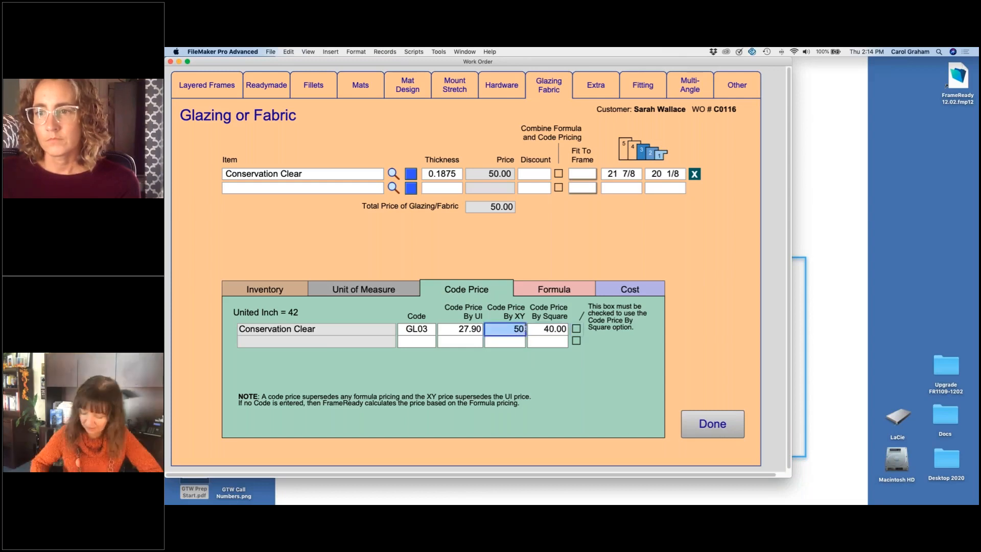
type("42")
key("Return")
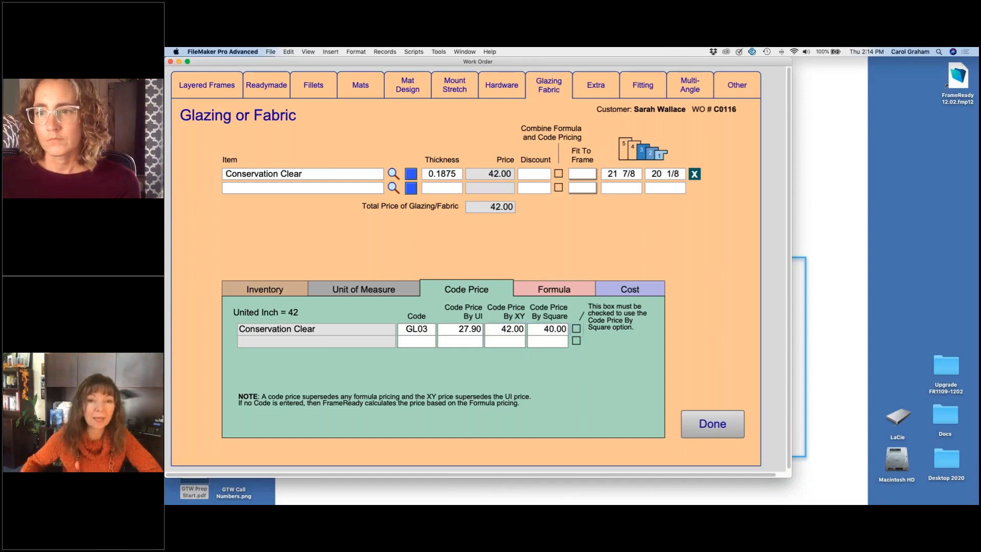
Step: Reselect Conservation Clear as the glazing item to restore its default price and return to the work order
left_click(316, 174)
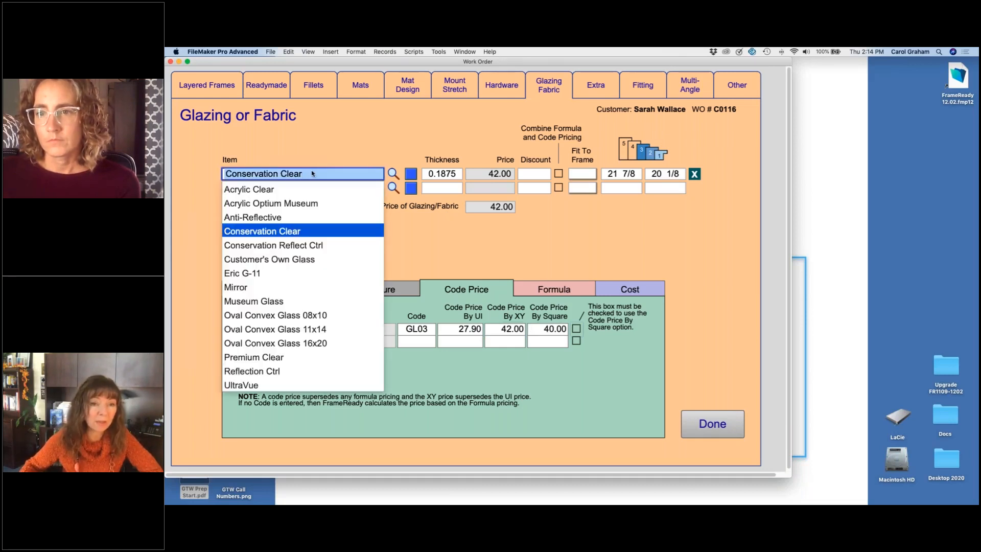
left_click(298, 233)
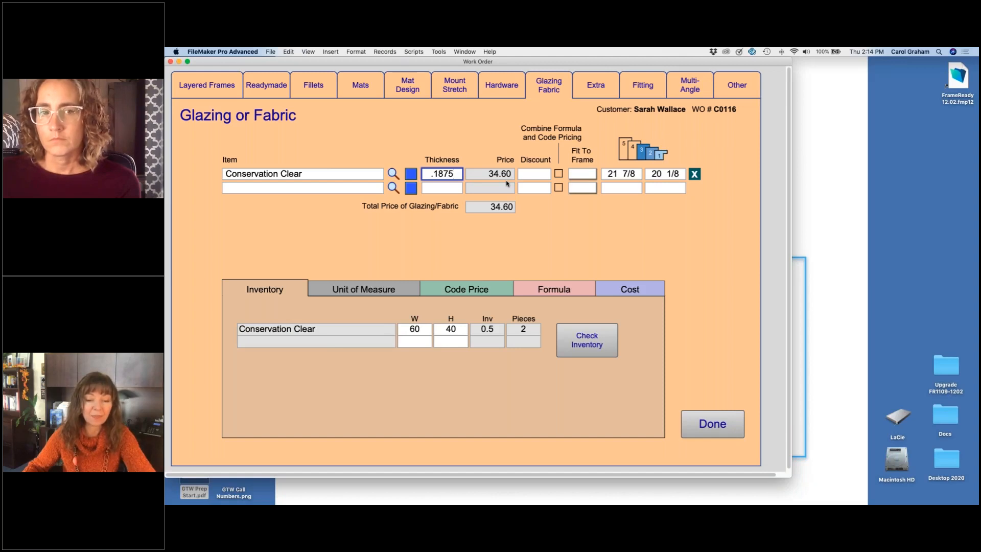
left_click(716, 424)
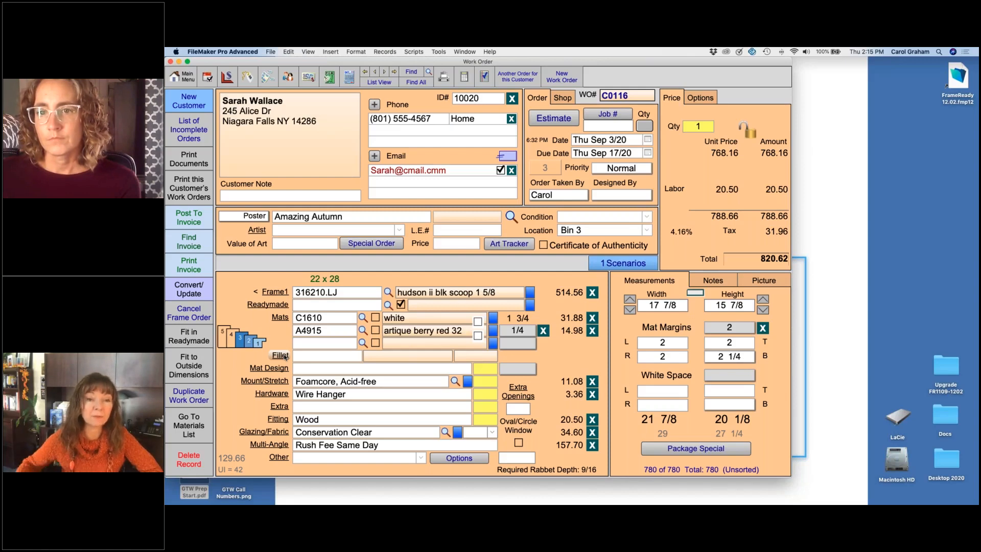
Step: Open the Layered Frames details and insert moulding 150CG as Frame1 ahead of the existing frames
left_click(248, 339)
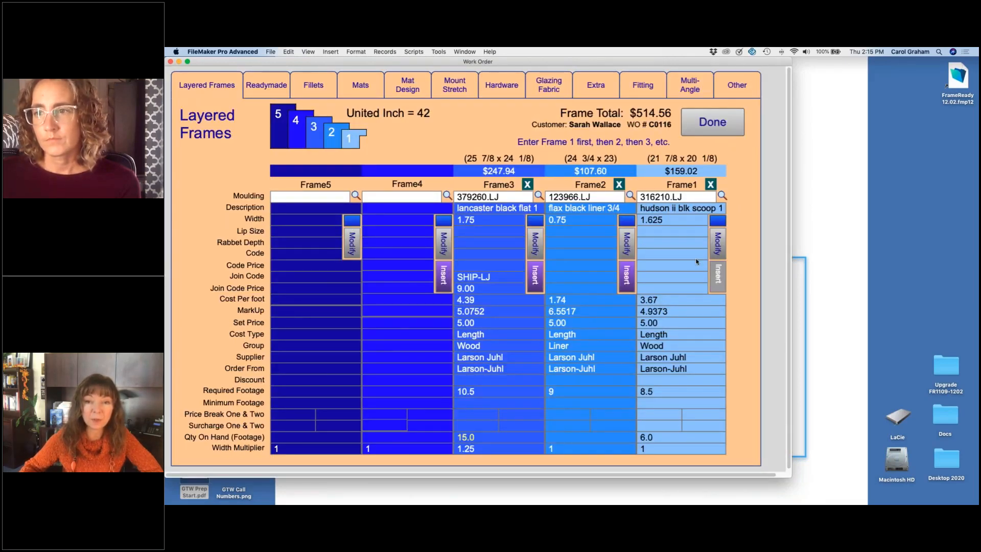
type("150cg")
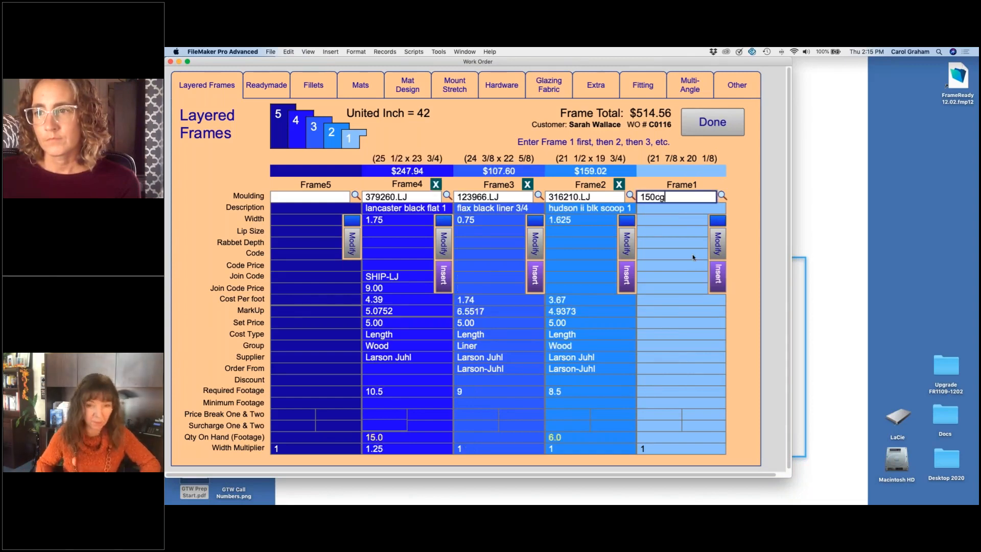
key("Return")
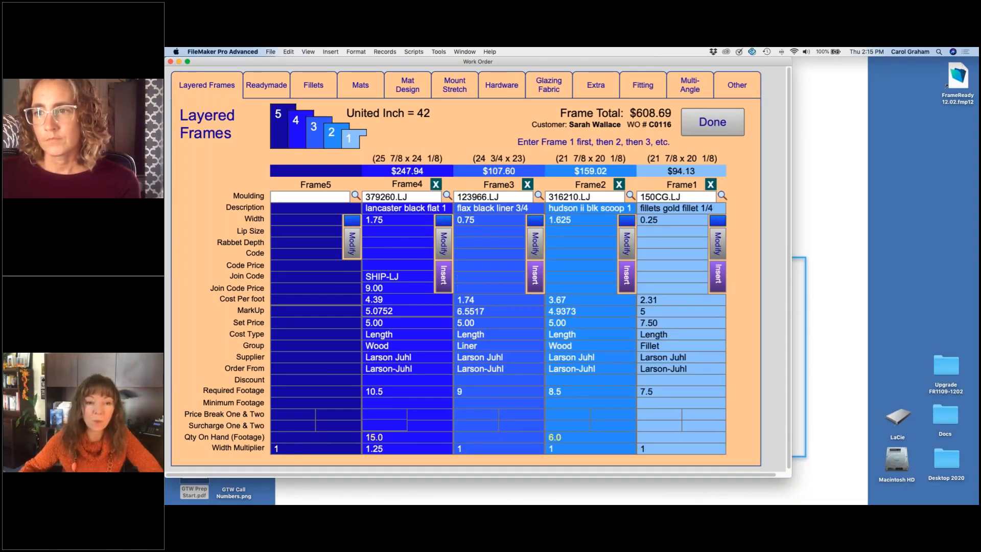
Step: Apply a .50 discount to the Frame1 gold fillet and return to the work order
left_click(679, 380)
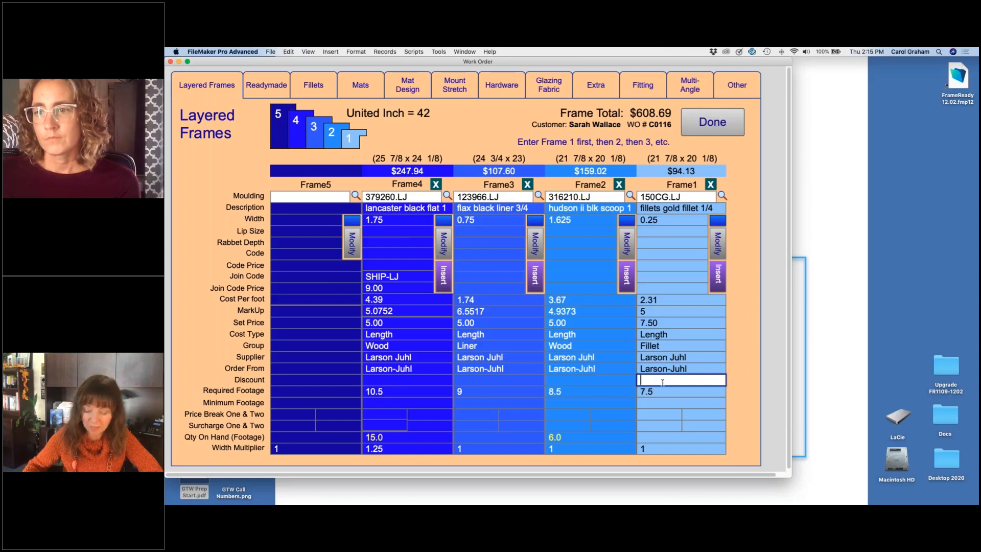
type(".5")
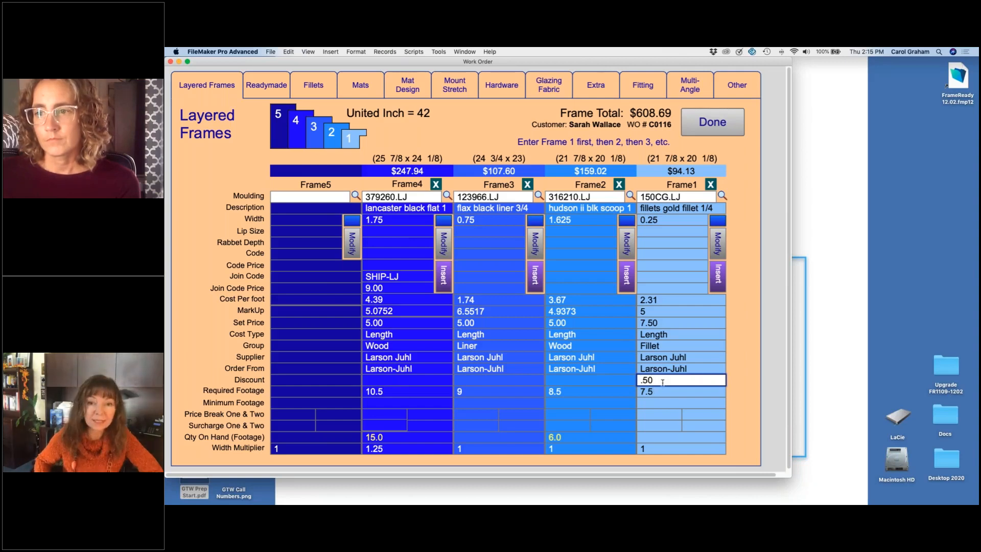
key("Return")
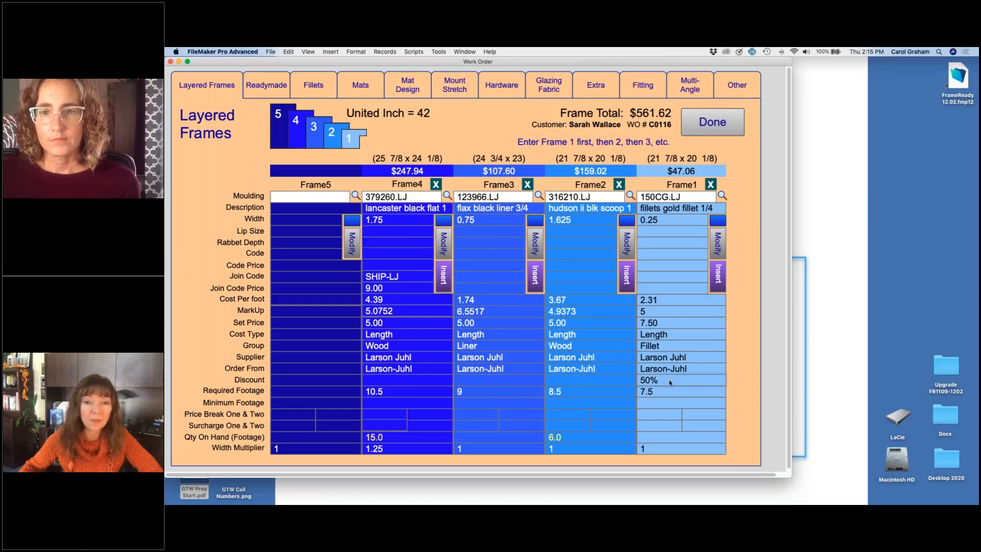
left_click(716, 126)
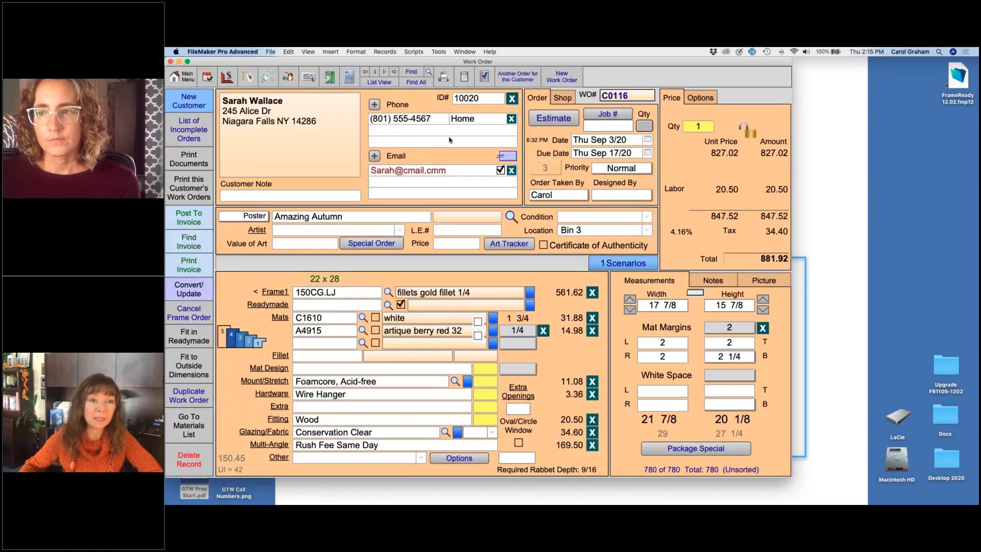
Step: Preview the customer's Detailed Summary document to examine the fillet's discount and savings, and continue past the preview
left_click(188, 159)
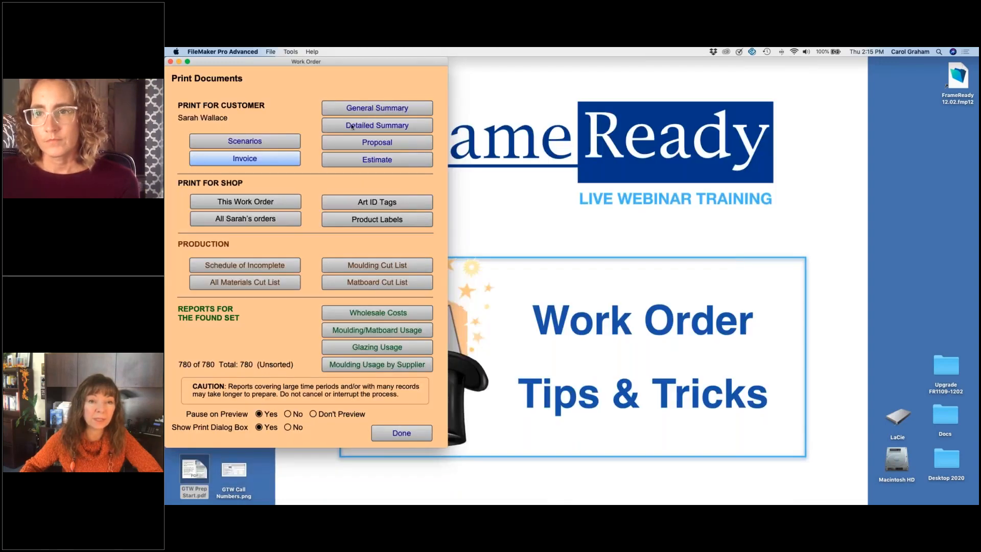
left_click(377, 125)
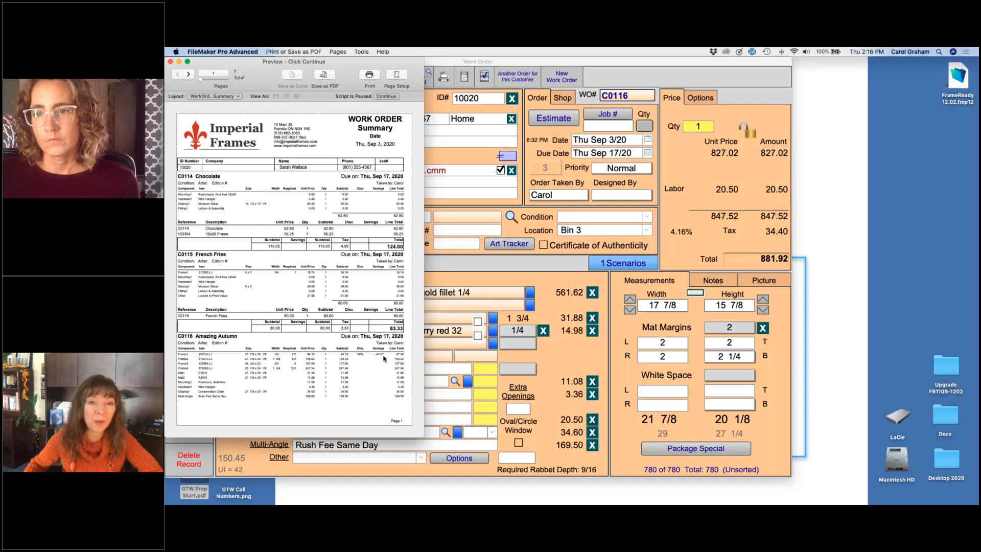
left_click(386, 97)
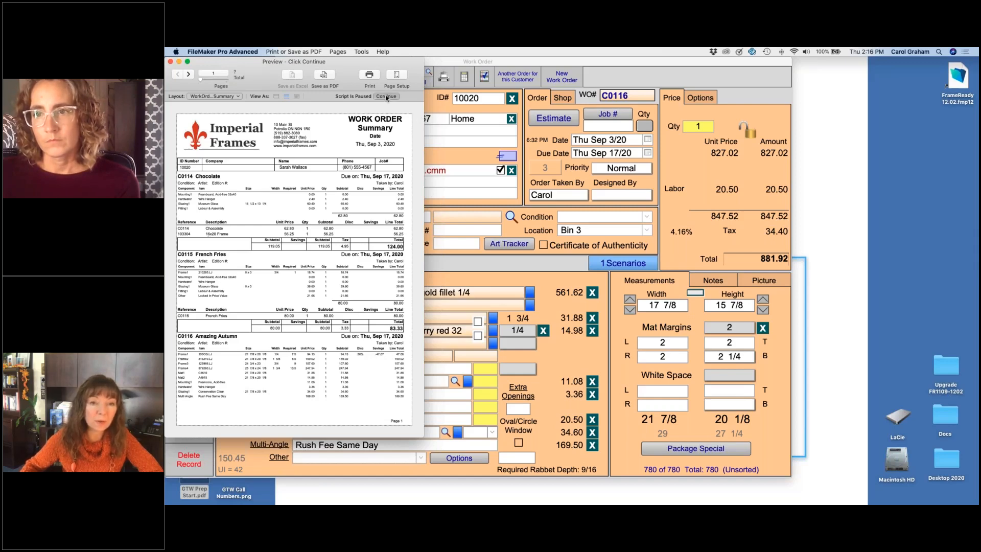
Step: Remove the 150CG gold fillet from Frame1 in the Layered Frames details and return to the work order
left_click(645, 281)
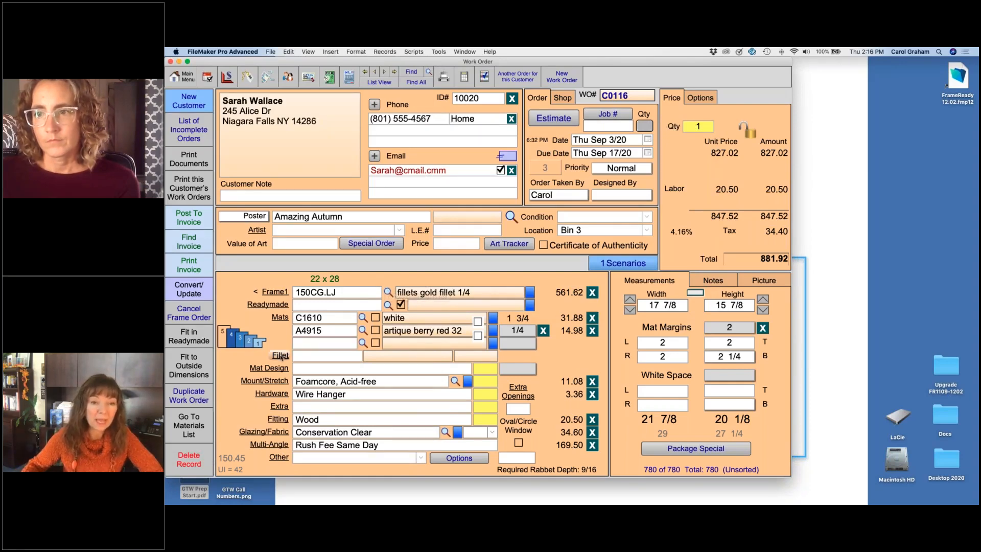
left_click(240, 337)
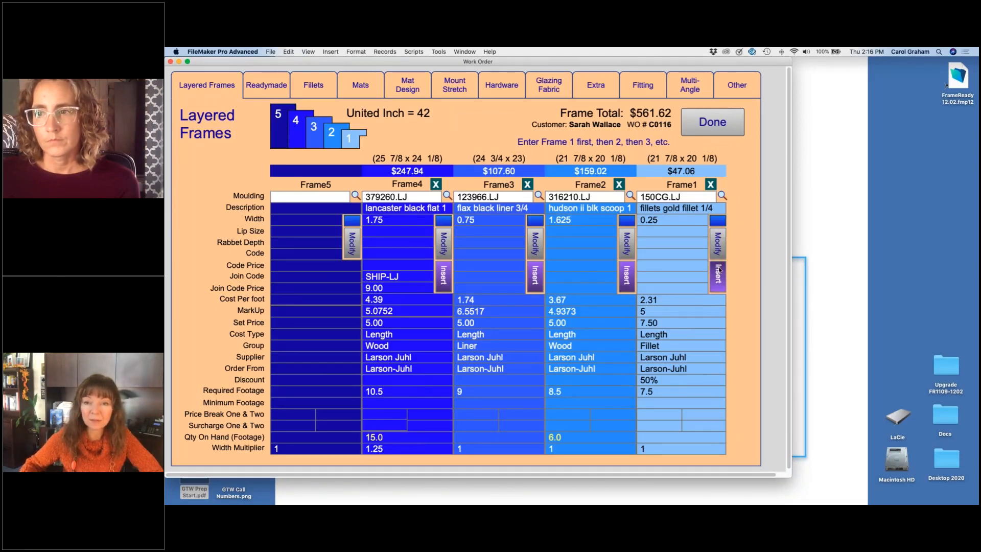
left_click(711, 184)
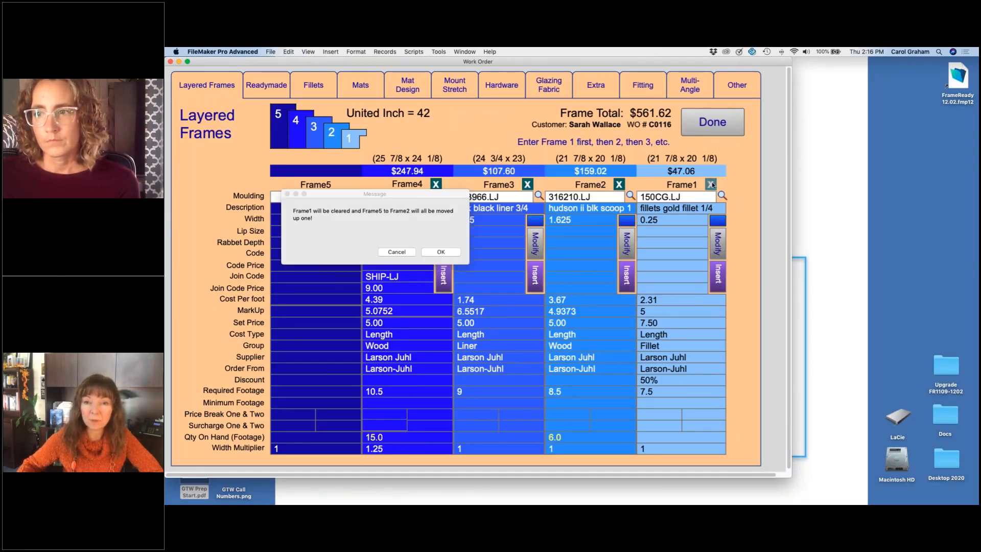
left_click(441, 252)
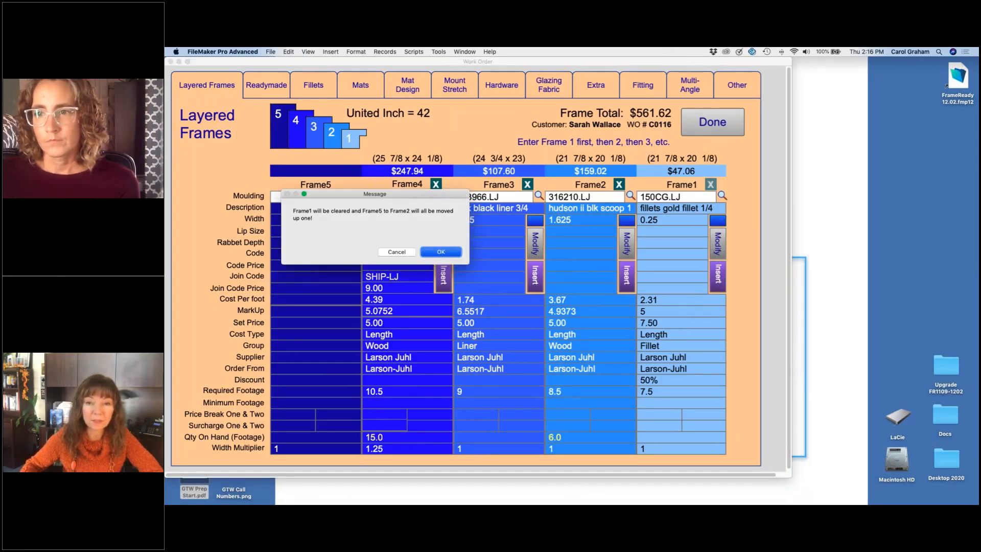
left_click(721, 118)
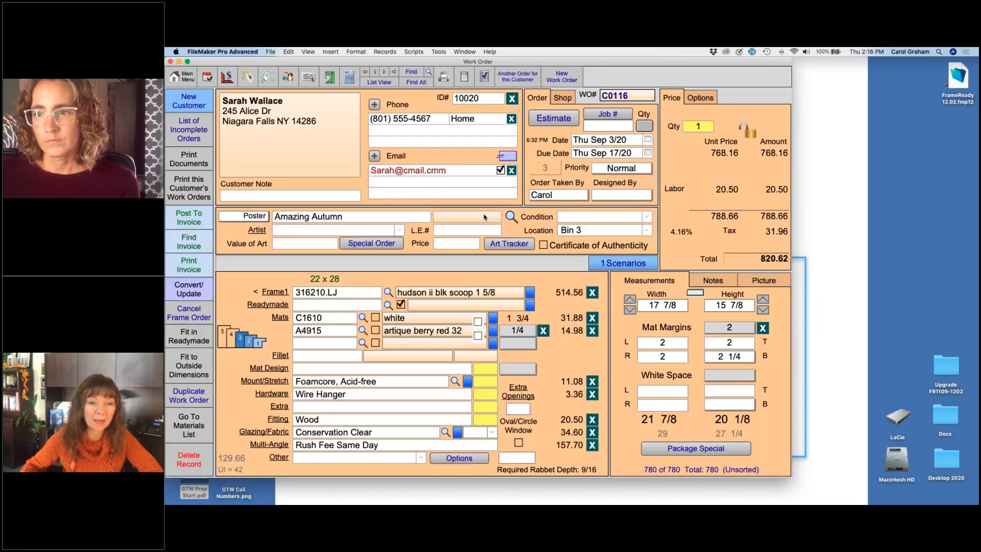
Step: Add fillet 150CG.LJ to the second mat in the Fillets details and adjust the top mat margin to 2
left_click(328, 359)
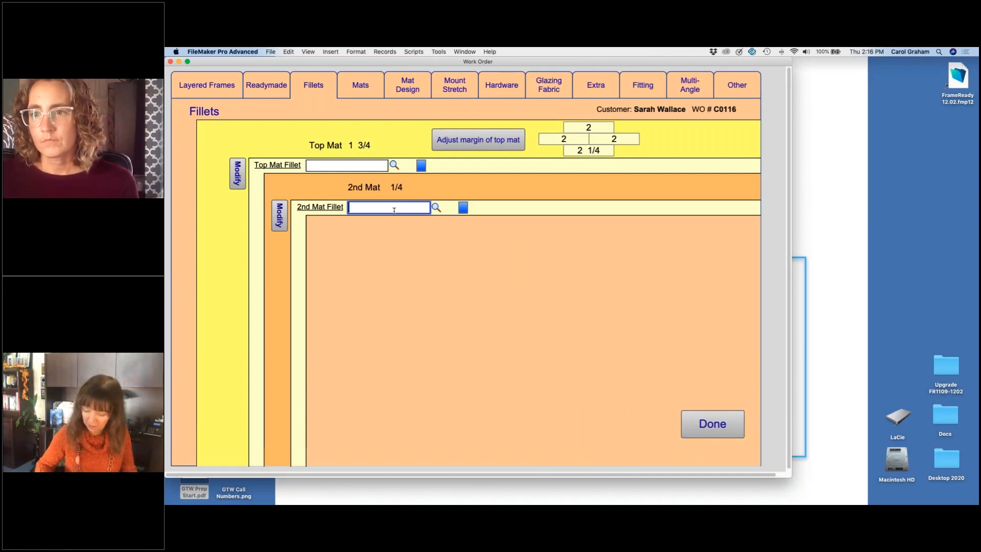
type("150CG.LJ")
key("Return")
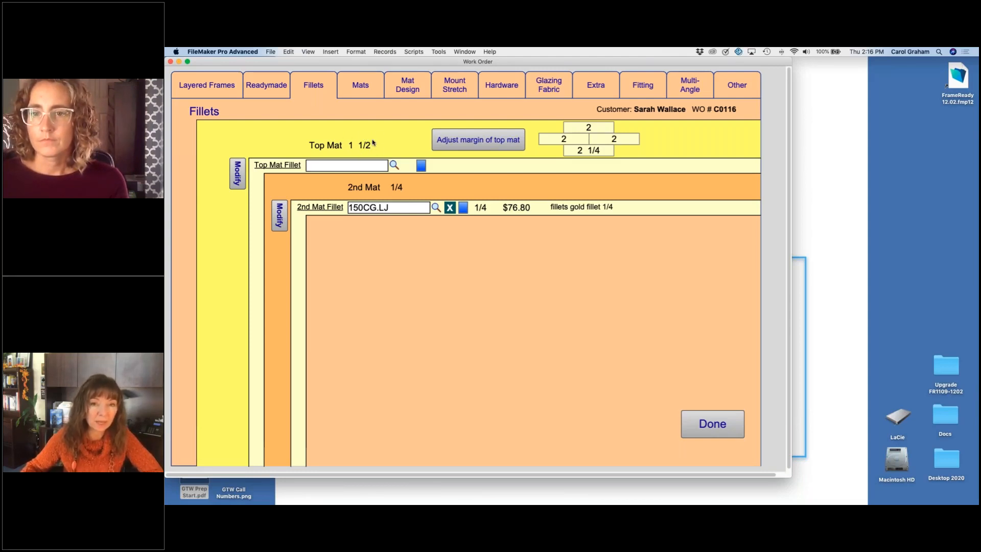
left_click(470, 143)
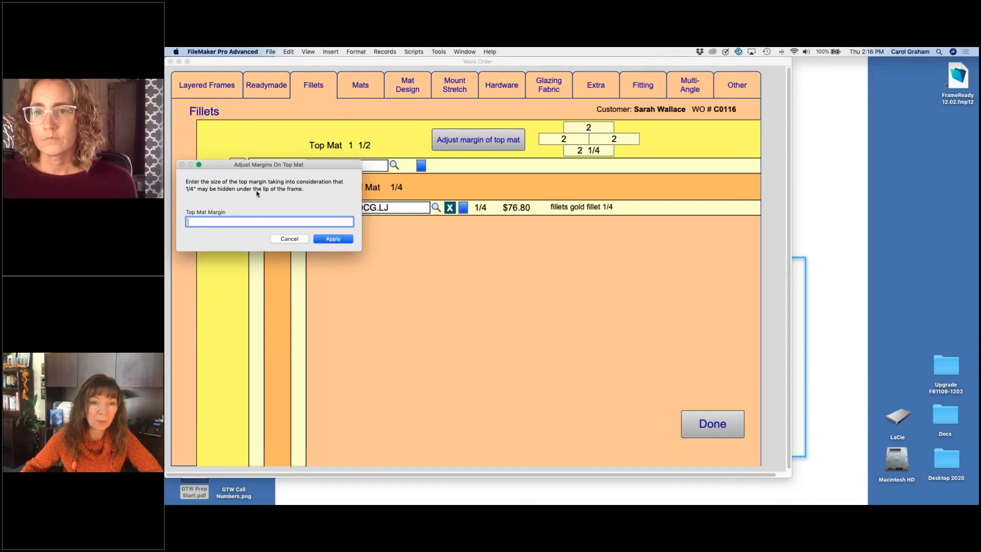
type("2")
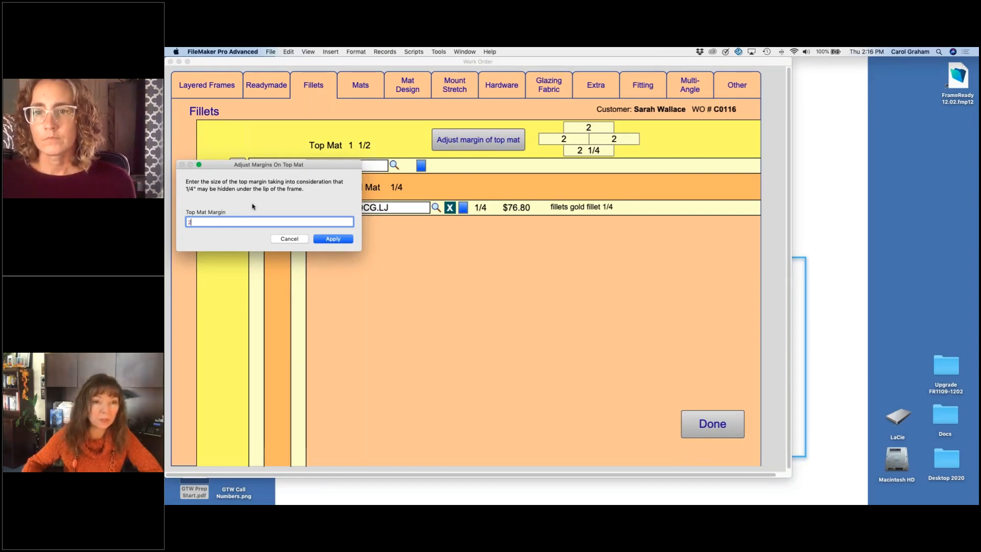
left_click(333, 239)
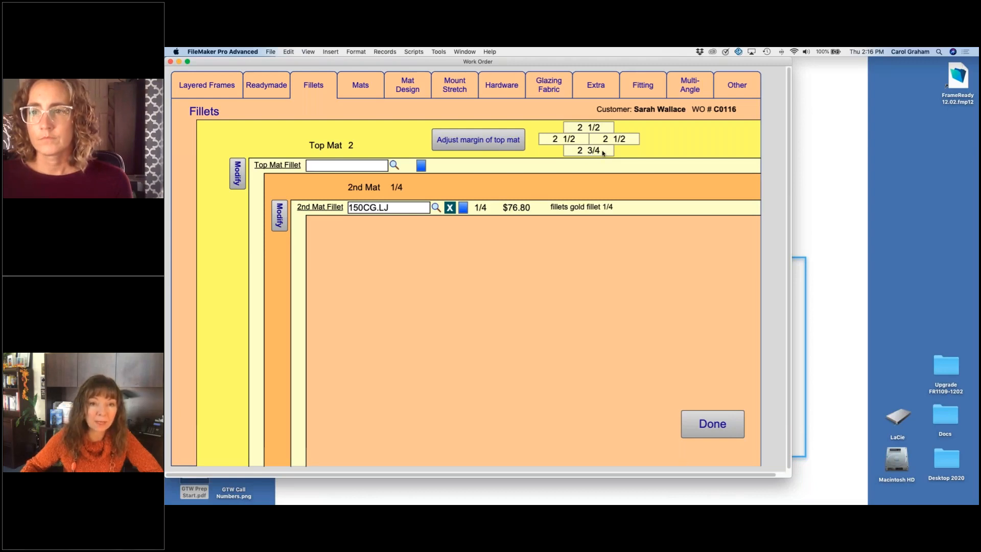
Step: Remove the second mat fillet, and set the top mat margin to 3 from the work order
left_click(449, 210)
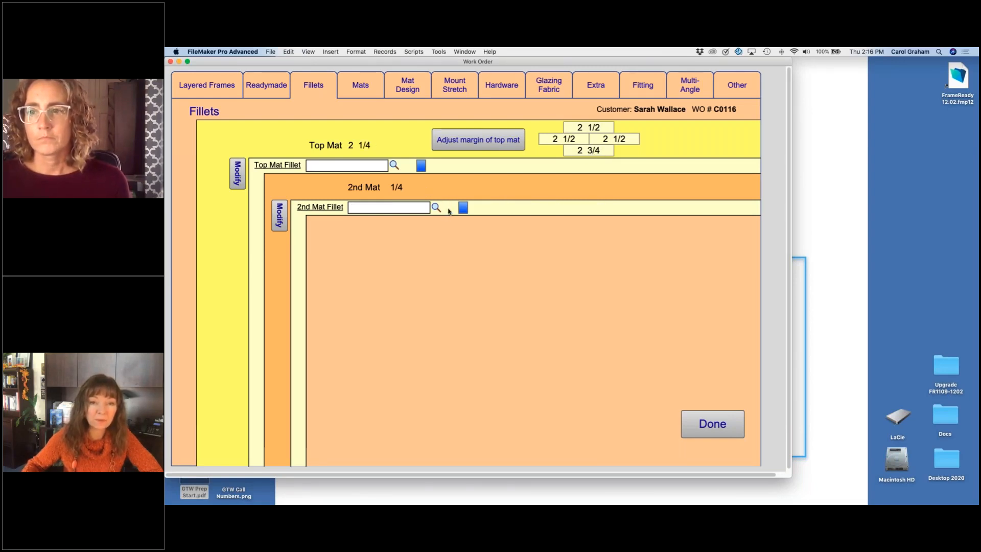
left_click(713, 425)
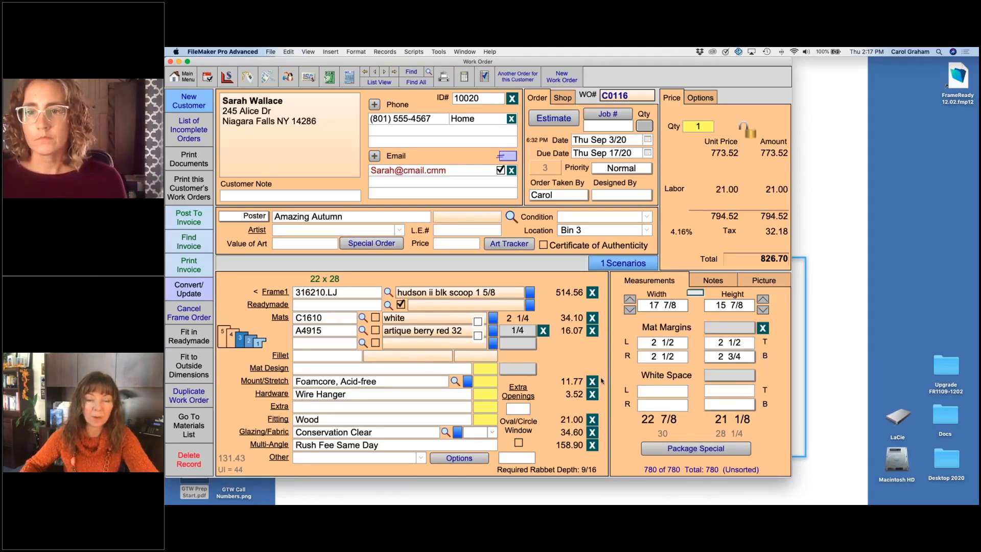
left_click(525, 319)
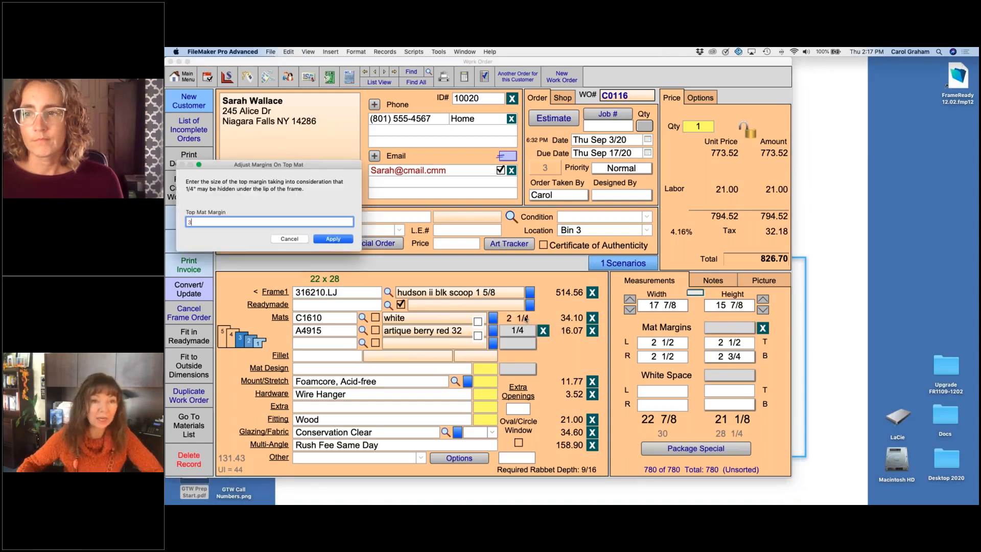
left_click(333, 239)
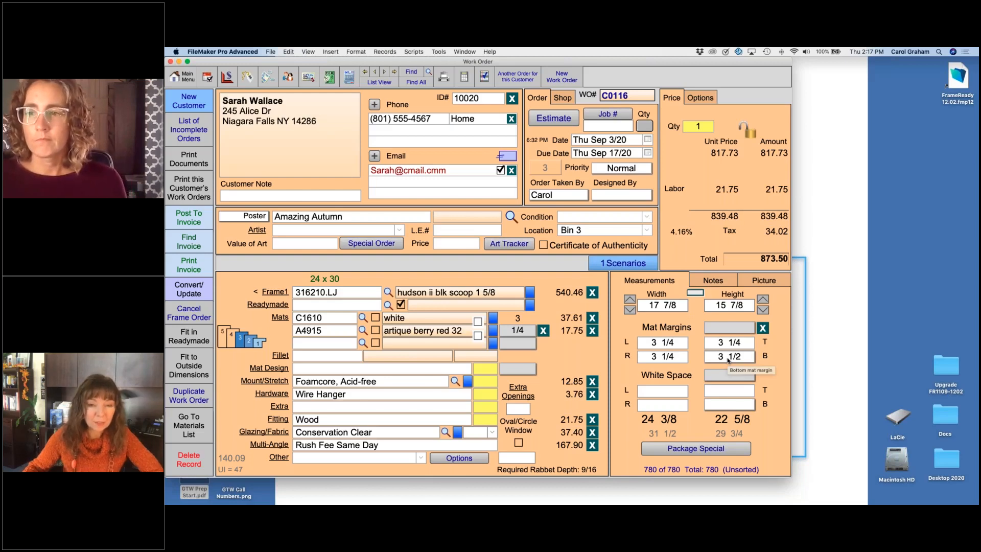
Step: Set the top mat margin to 2 on the work order
left_click(523, 320)
type("2")
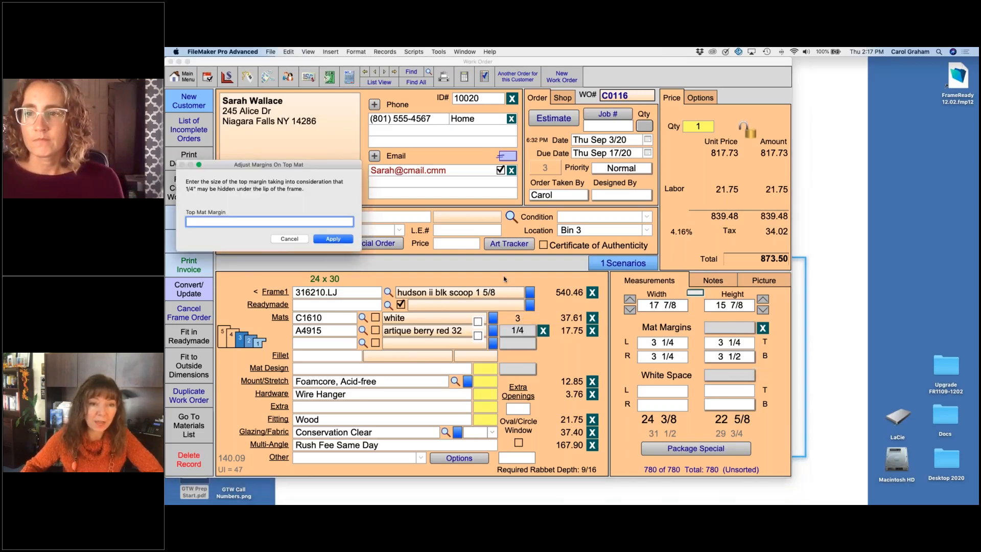
left_click(345, 239)
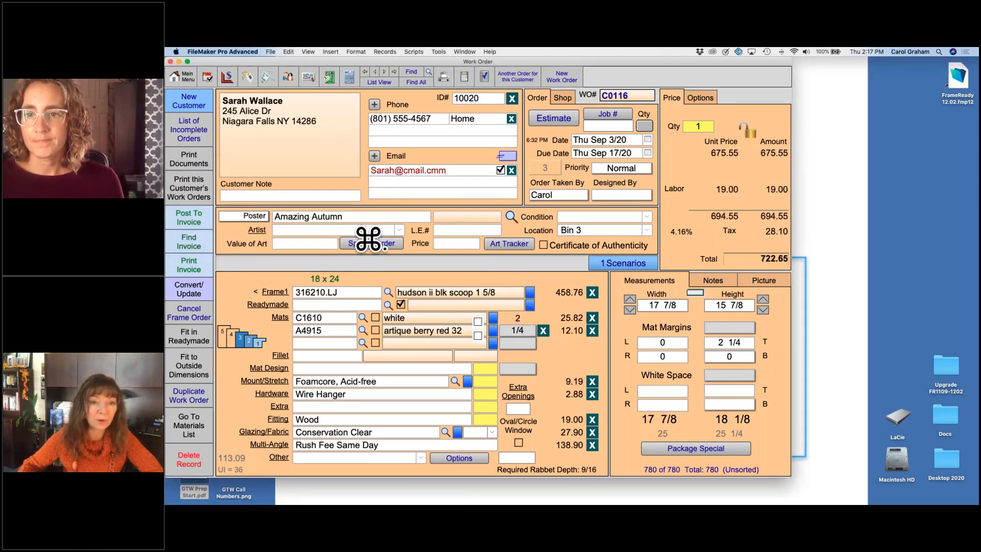
Step: Enter 150CG.LJ as the second mat fillet in the Fillets details
left_click(316, 356)
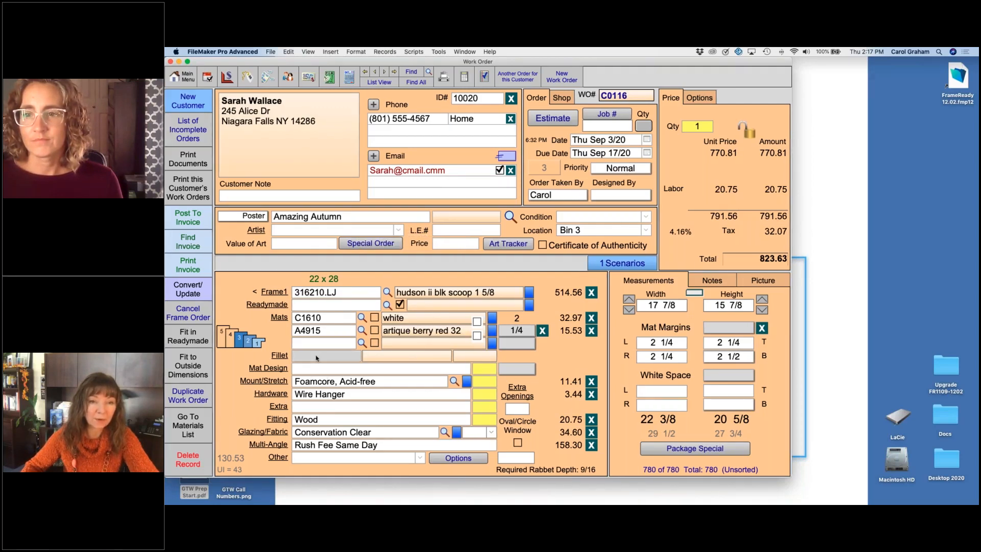
type("150CG.LJ")
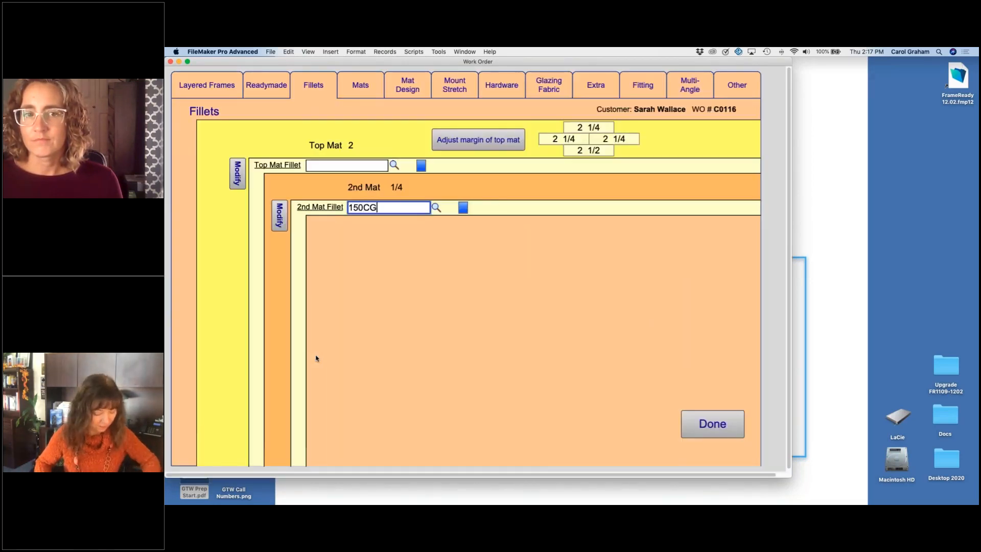
key("Return")
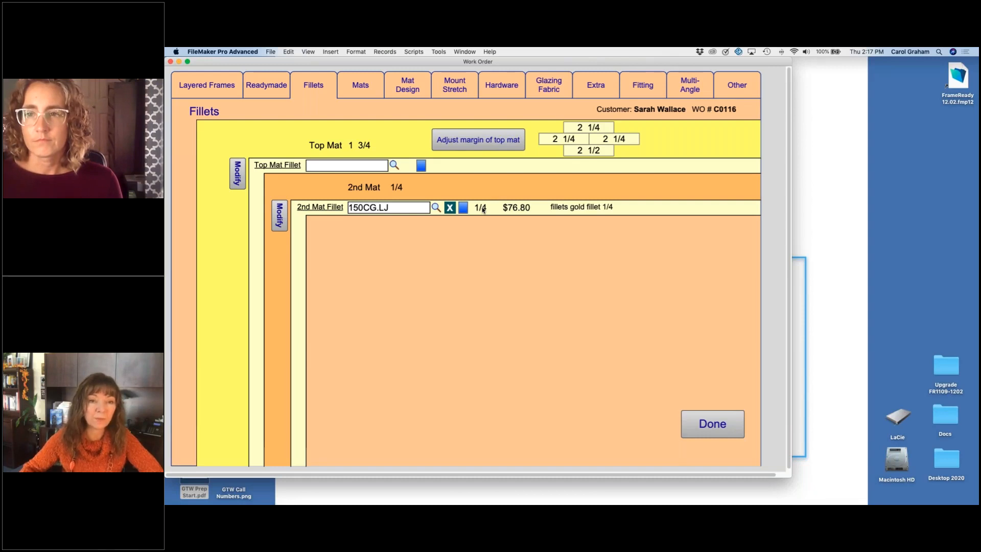
Step: Examine the second mat fillet's price code item, including its width and lip settings, and return to the work order
left_click(279, 217)
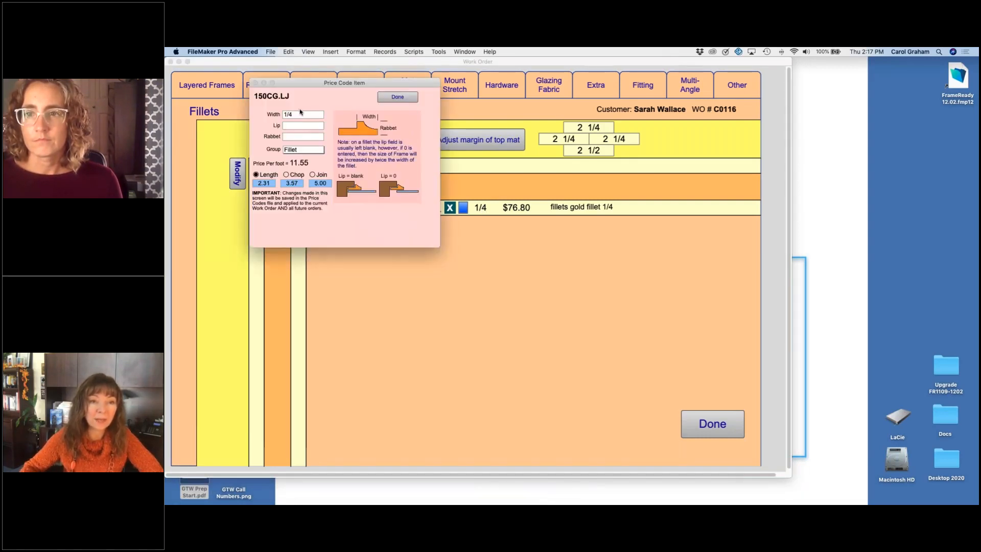
left_click(301, 115)
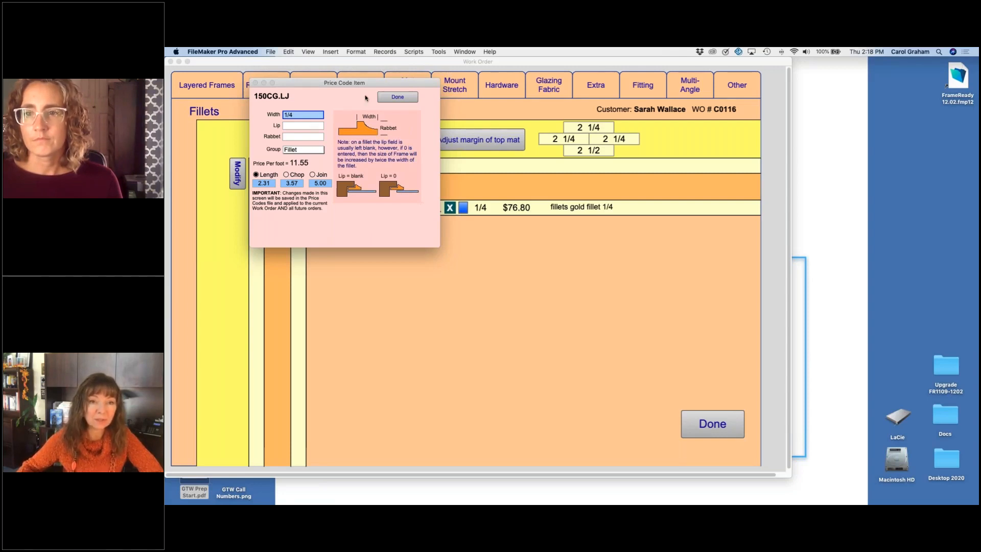
left_click(397, 97)
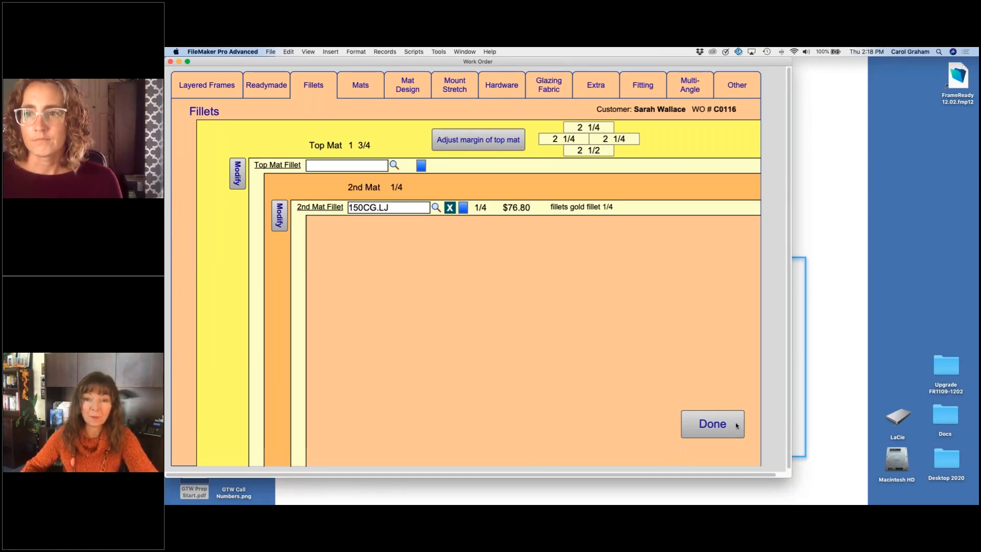
left_click(715, 423)
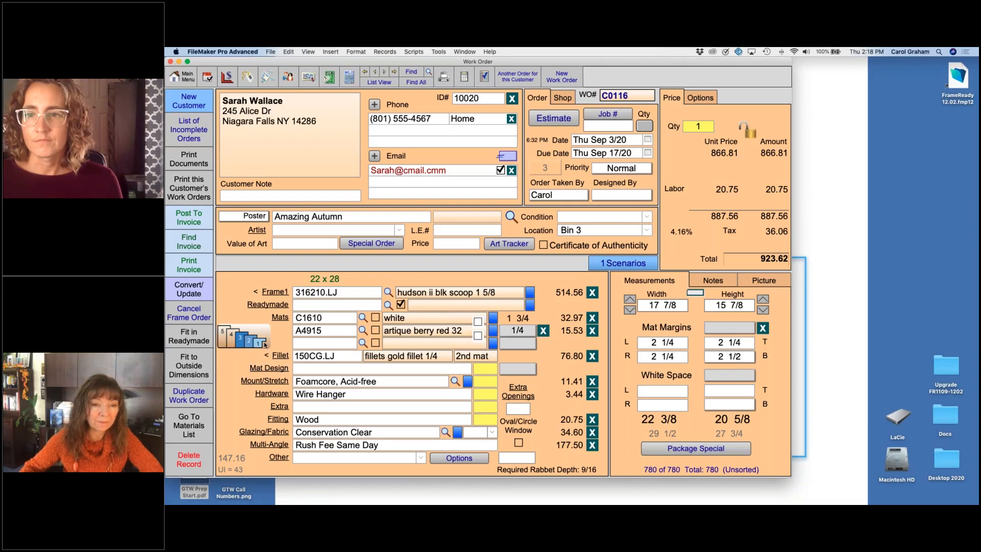
Step: Try size options 3 and 2 for the Conservation Clear glazing, and finish with option 1
mouse_move(265, 344)
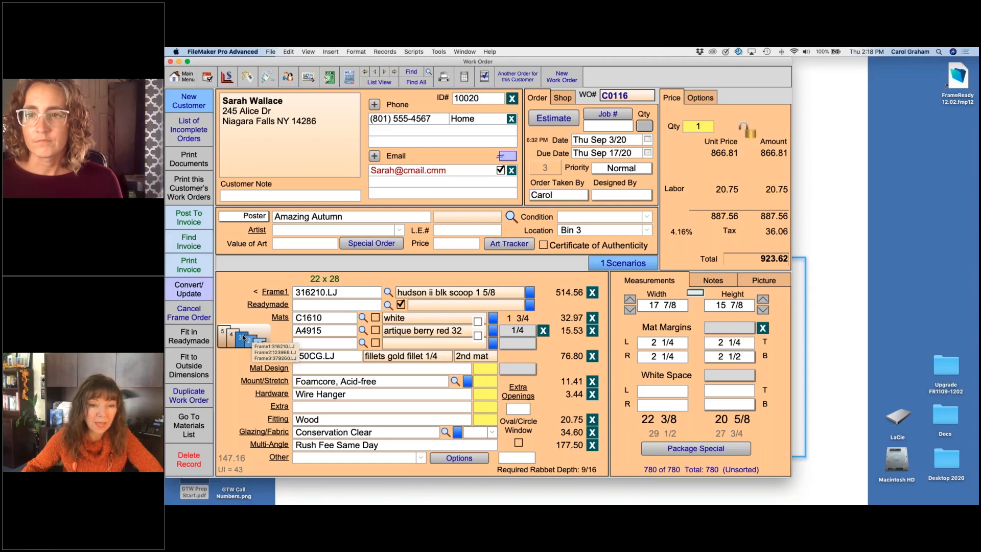
left_click(493, 433)
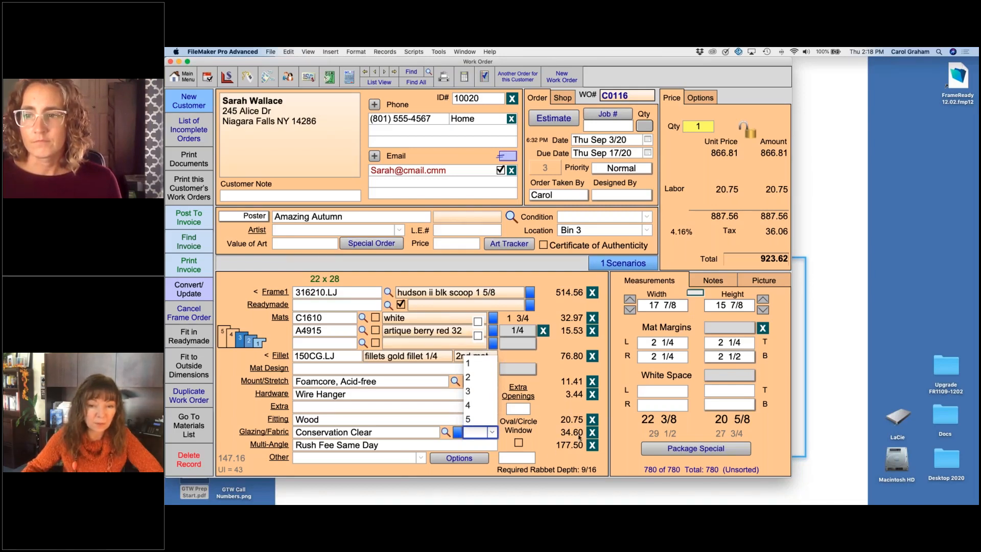
left_click(470, 393)
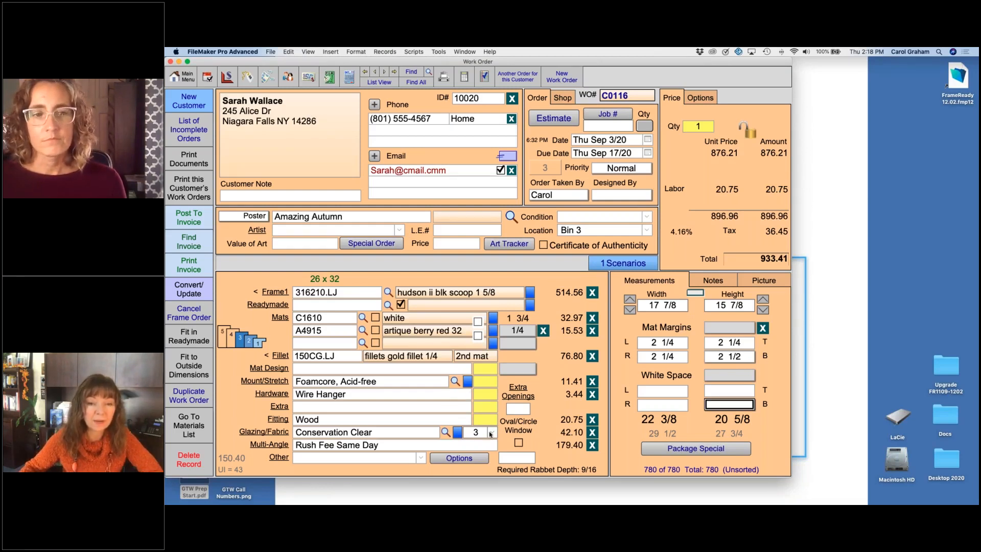
left_click(490, 433)
left_click(471, 380)
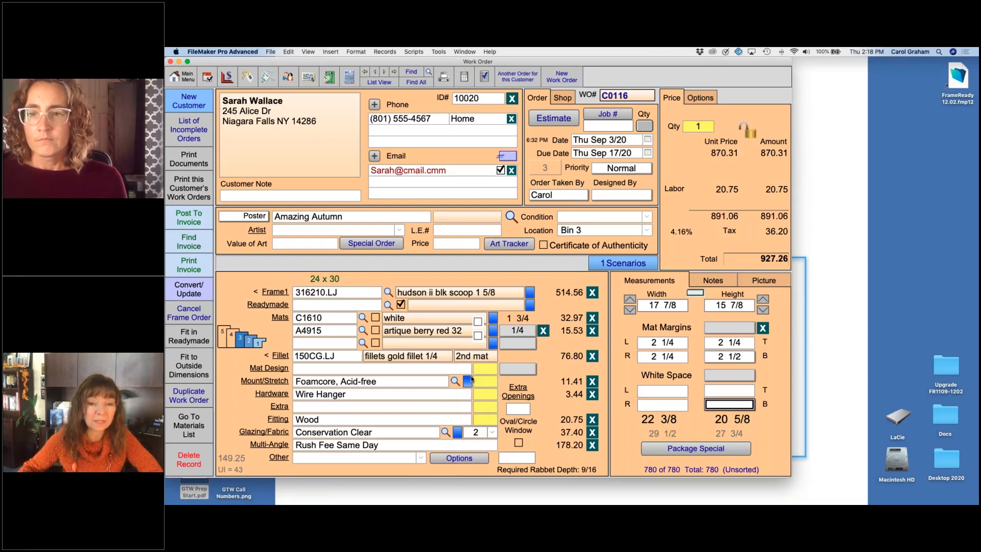
left_click(492, 432)
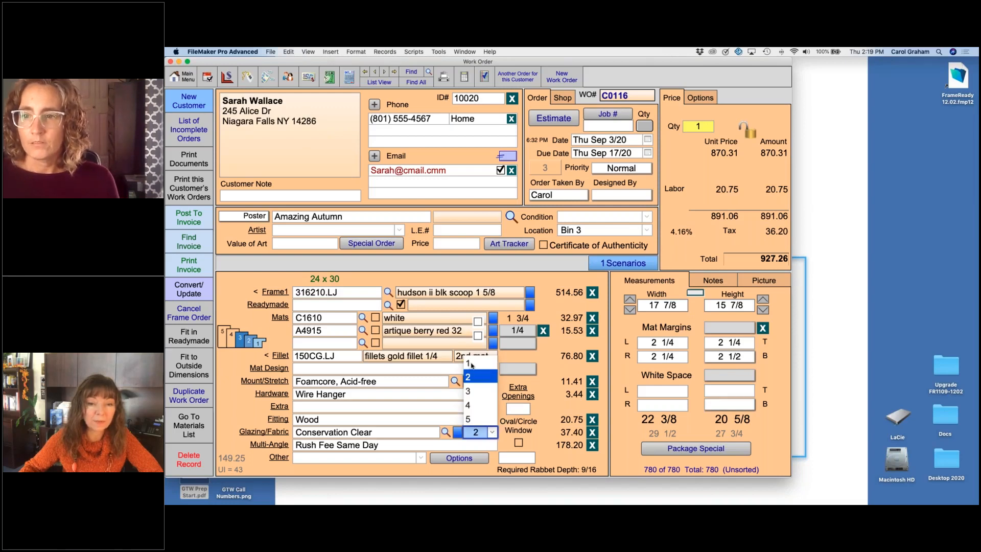
left_click(471, 364)
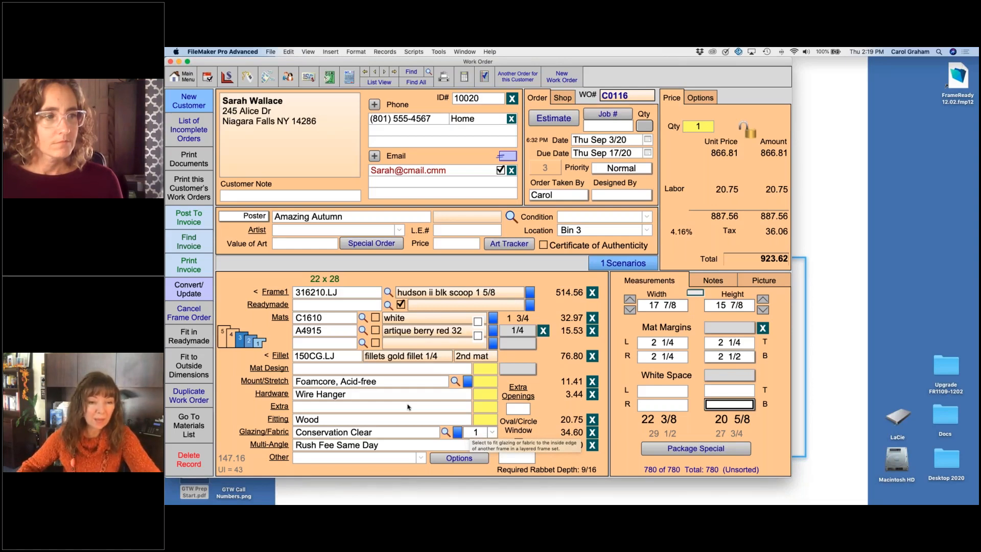
Step: Clear the same-day rush fee from the Multi-Angle item and replace it with Rush Fee 10%
left_click(592, 445)
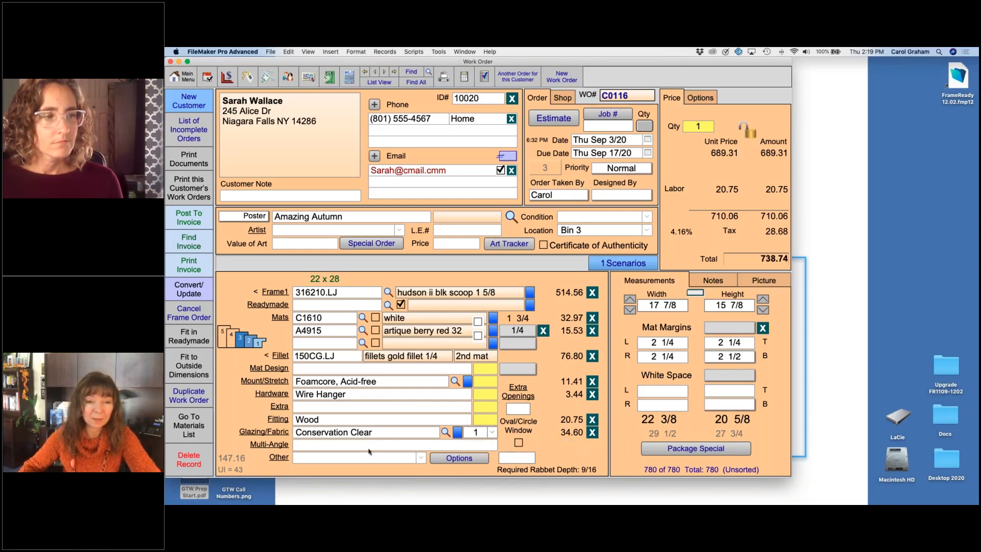
left_click(325, 445)
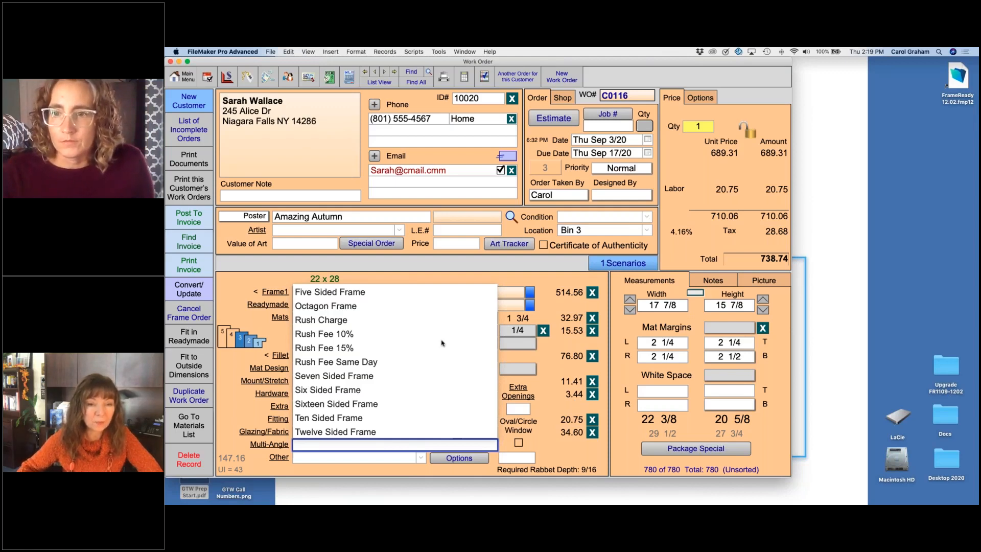
left_click(345, 335)
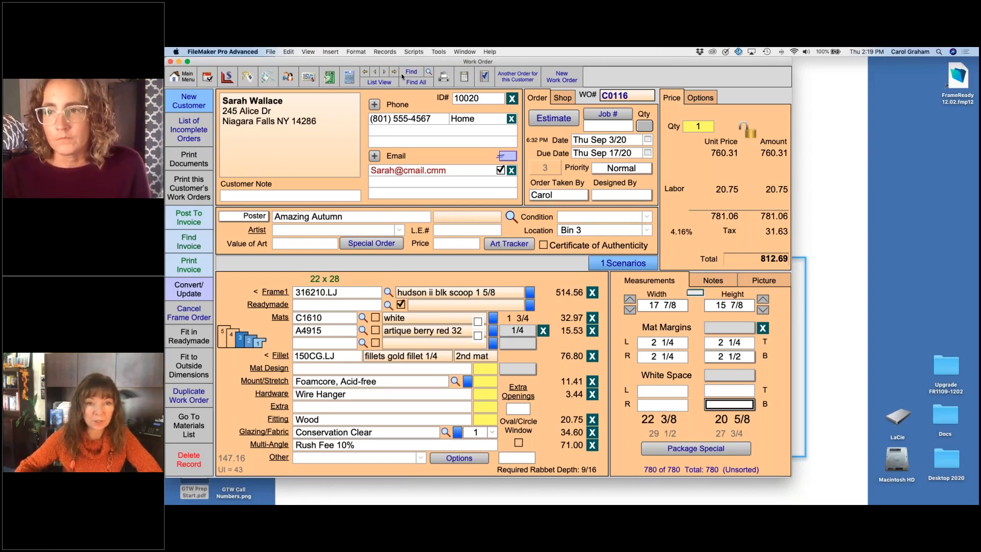
Step: Go to the previous work order, French Fries, and add Rush Fee 10% as its Multi-Angle item
left_click(375, 72)
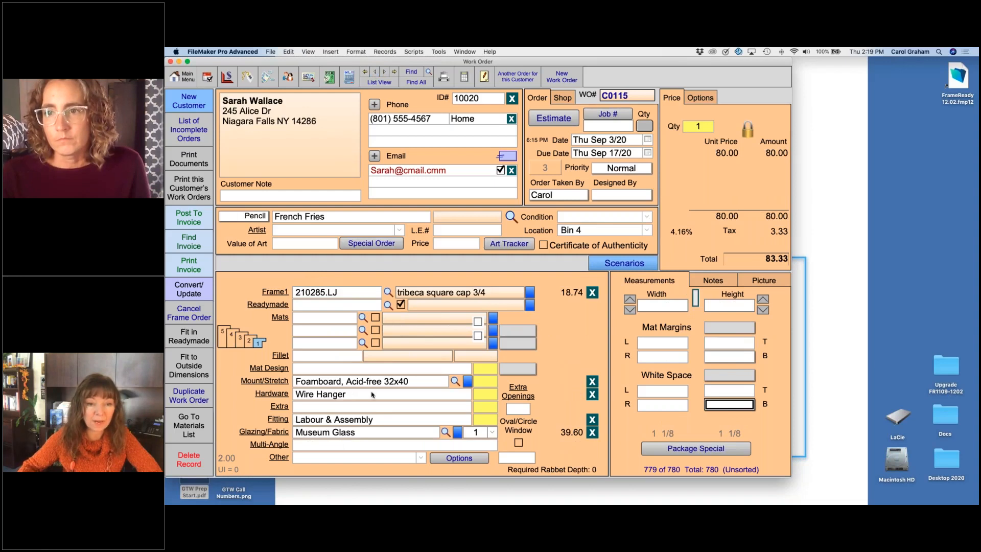
left_click(354, 444)
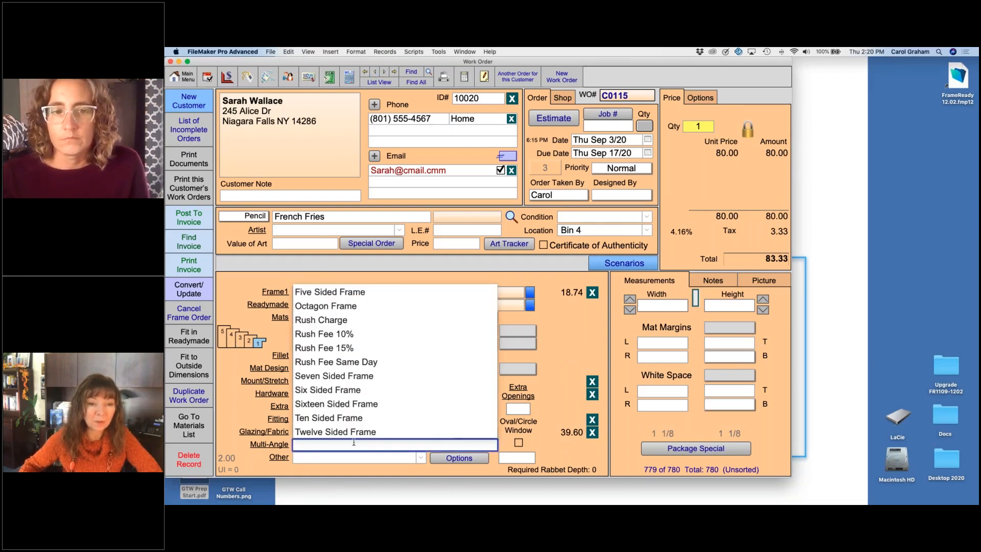
left_click(338, 334)
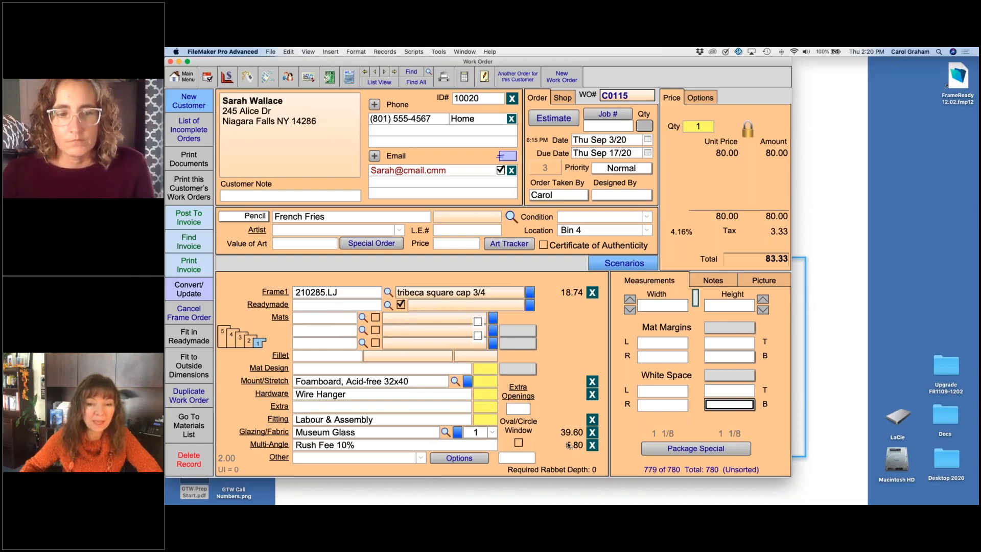
Step: Clear the rush fee from the French Fries work order and go to the last work order, Amazing Autumn
left_click(593, 445)
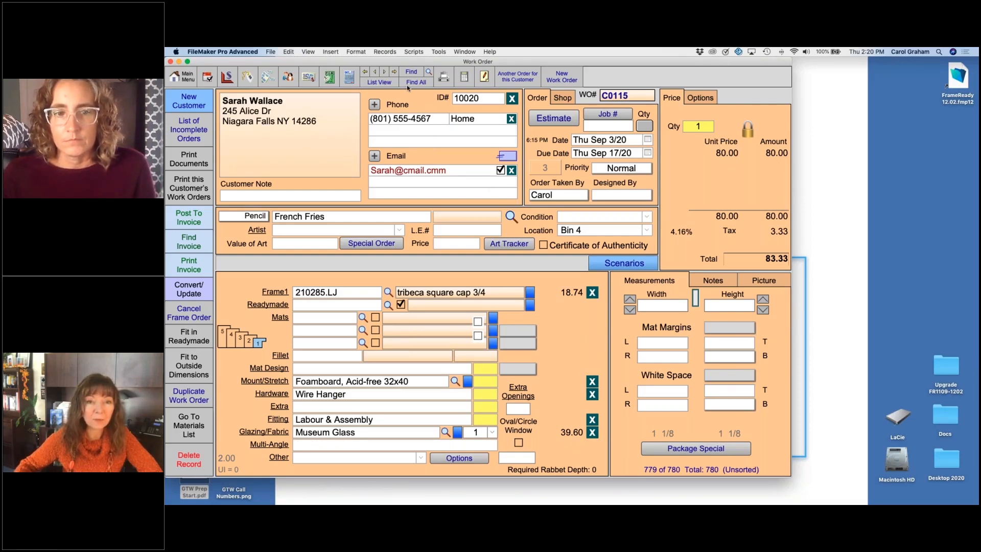
left_click(394, 75)
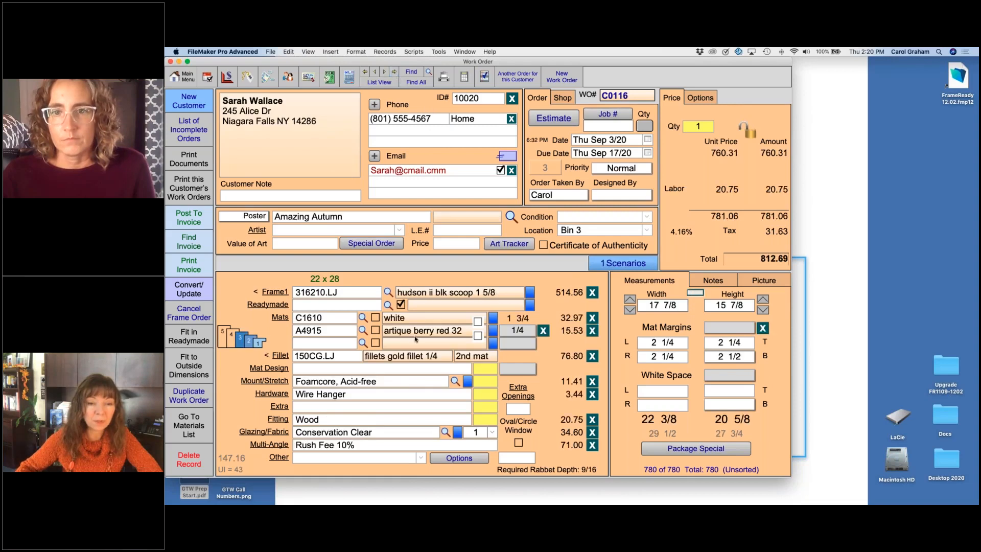
Step: Change Amazing Autumn's Multi-Angle item to Rush Fee Same Day, and clear that fee from the work order
left_click(346, 444)
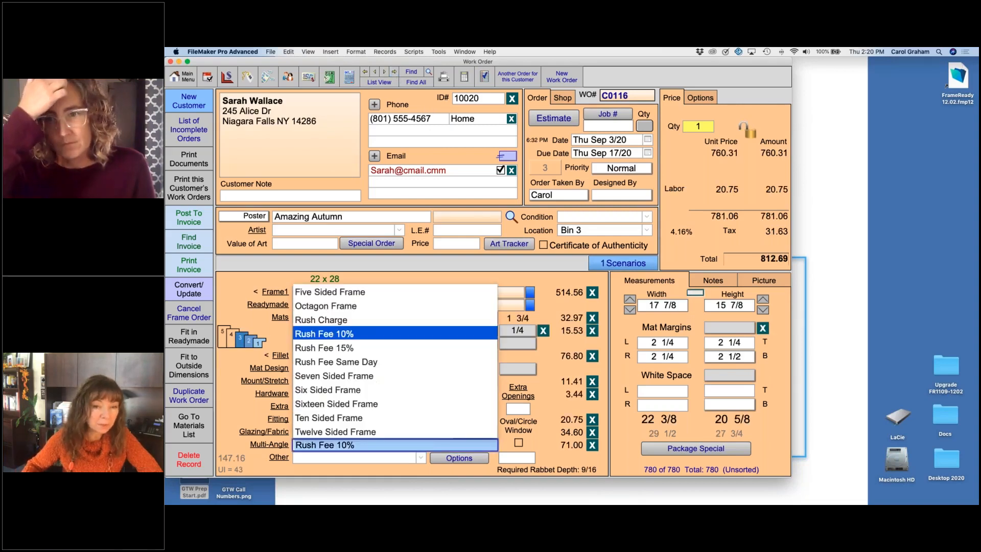
left_click(367, 362)
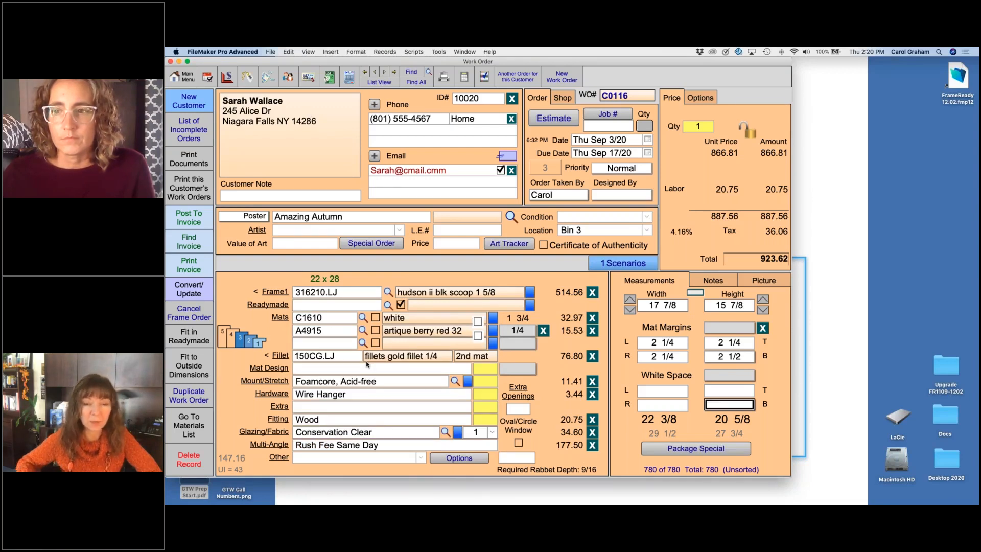
left_click(593, 447)
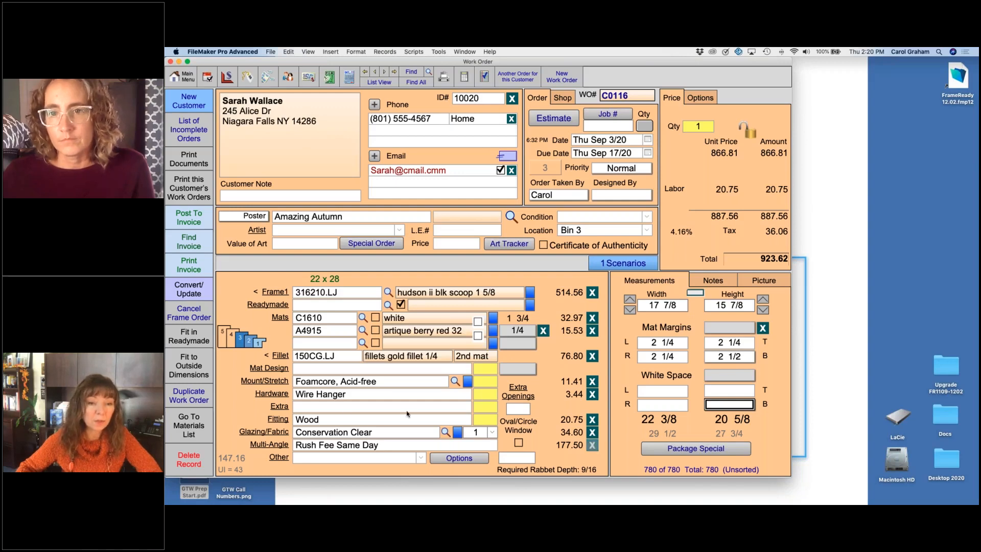
Step: Check the available Other descriptions, open the Other items, and add a line item for fillet 150CG
left_click(422, 457)
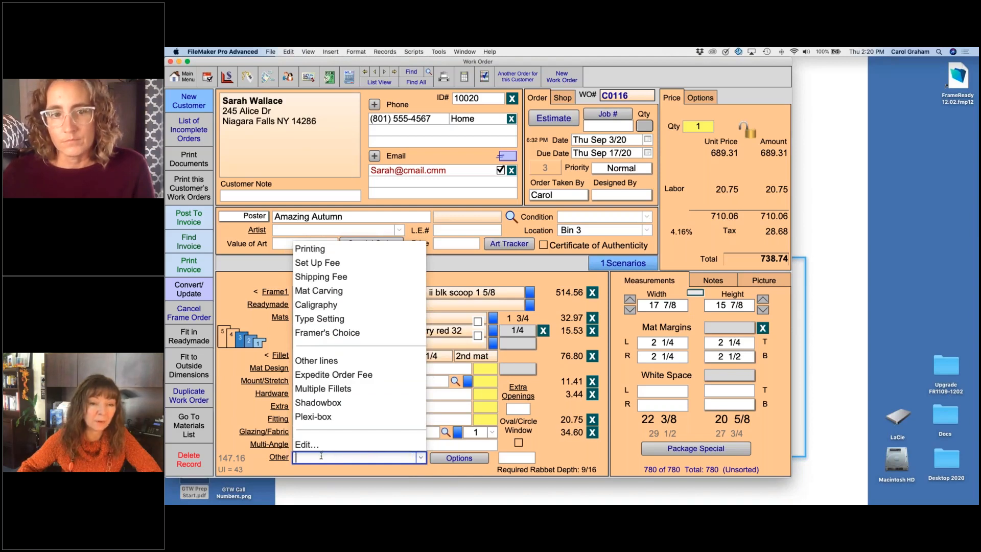
left_click(515, 458)
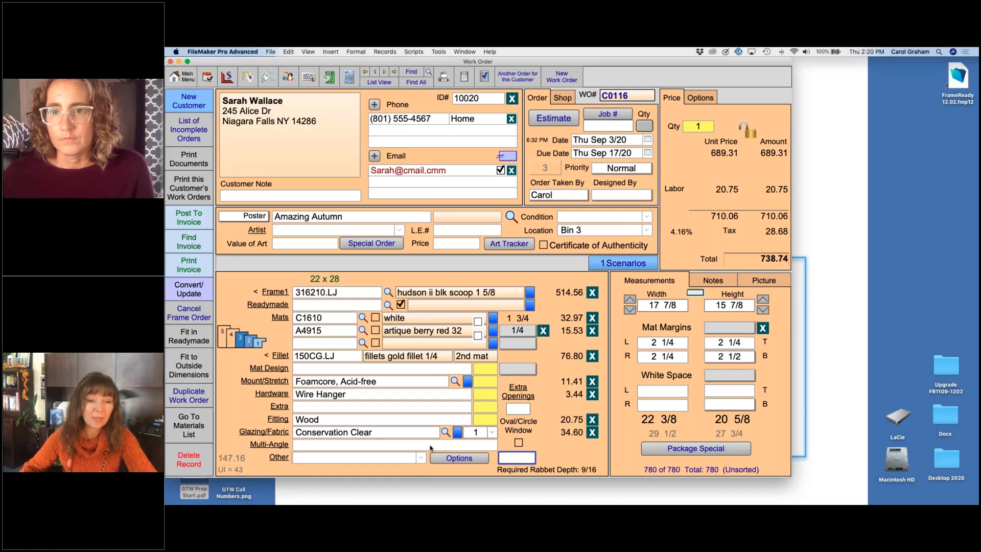
left_click(278, 457)
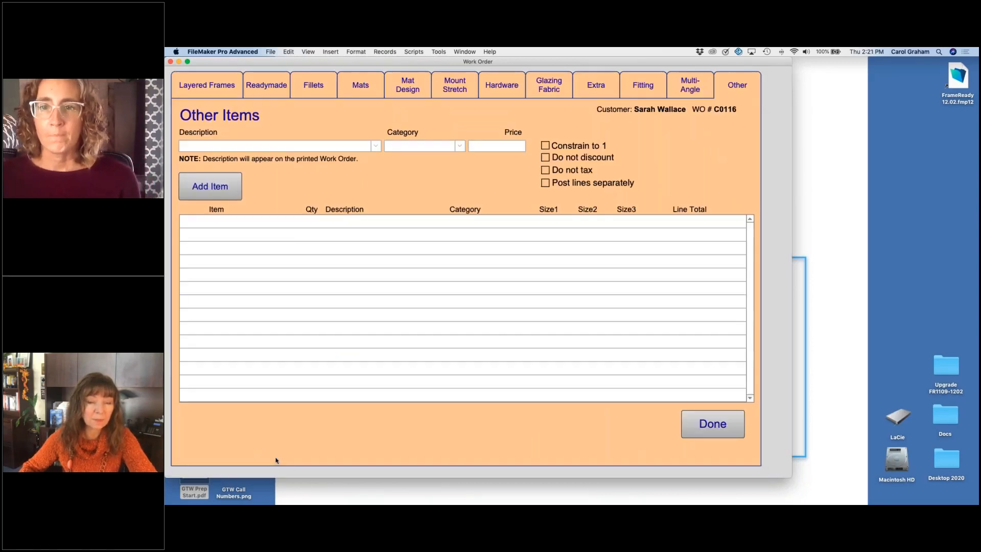
left_click(212, 186)
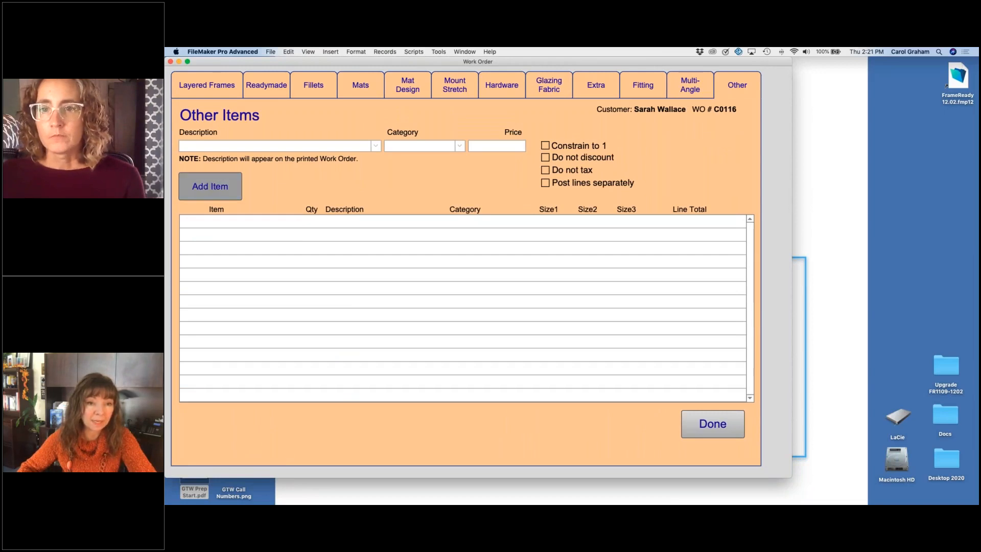
type("150")
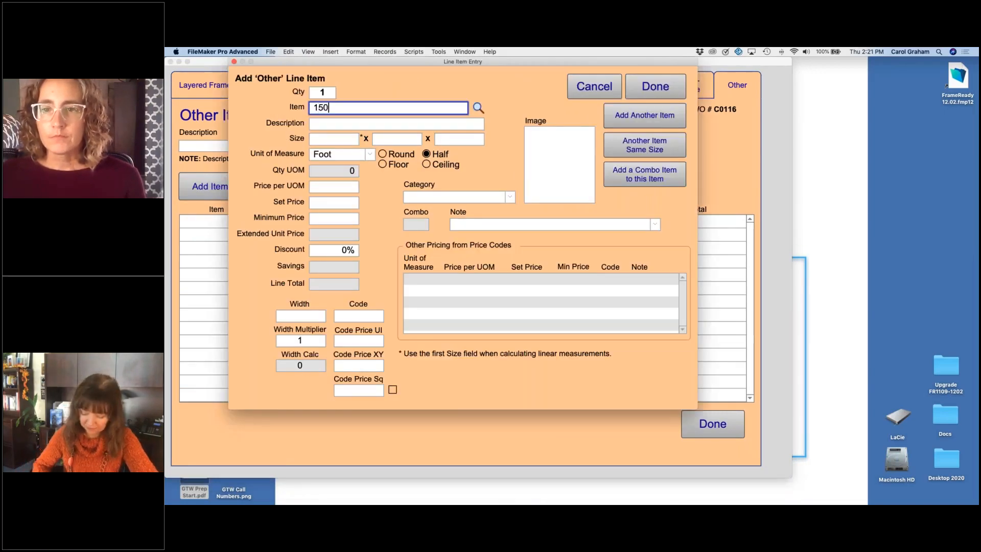
type("cg")
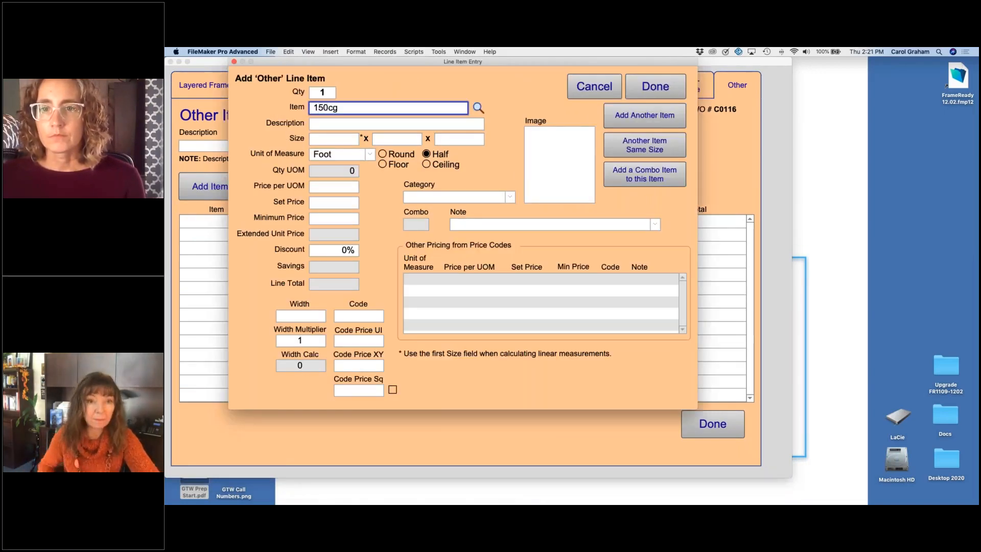
key("Return")
left_click(276, 110)
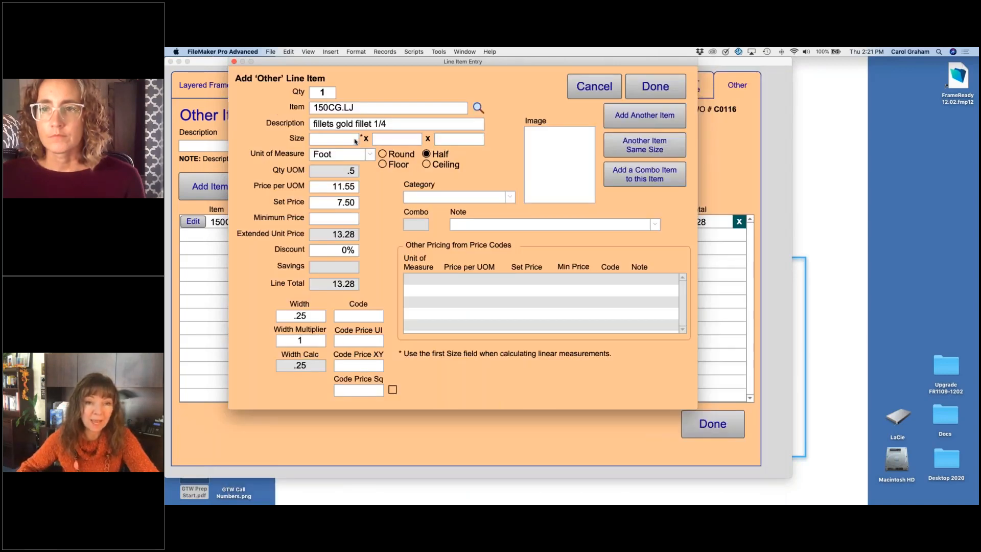
Step: Set the fillet line item's size to 4 x 5 and its quantity to 3, and finish the entry
left_click(356, 141)
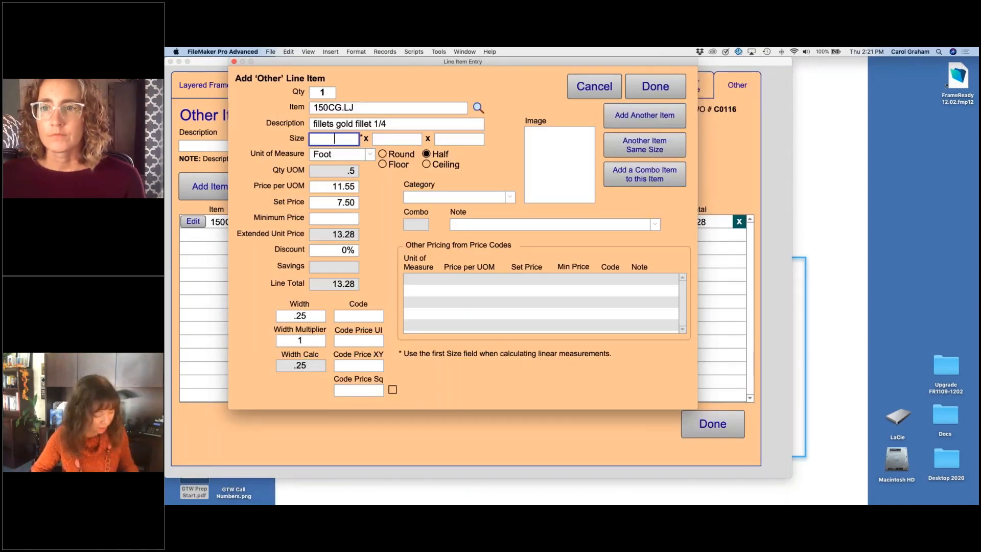
type("4")
key("Tab")
type("5")
key("Tab")
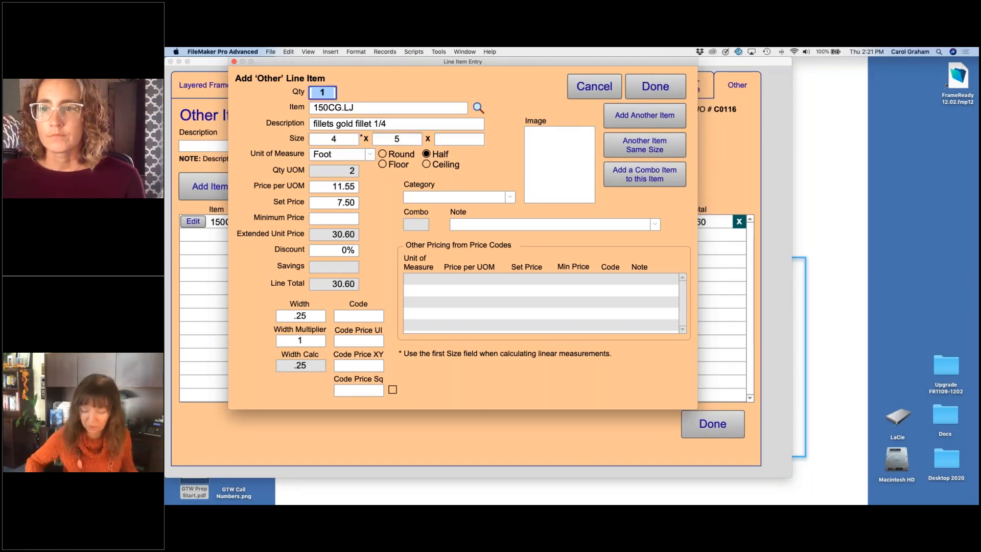
type("3")
left_click(391, 86)
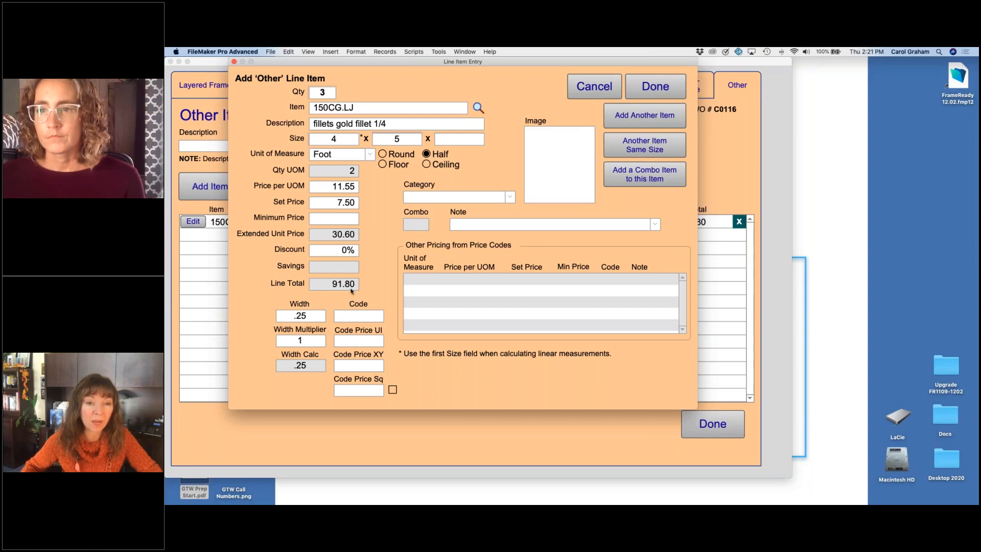
left_click(644, 89)
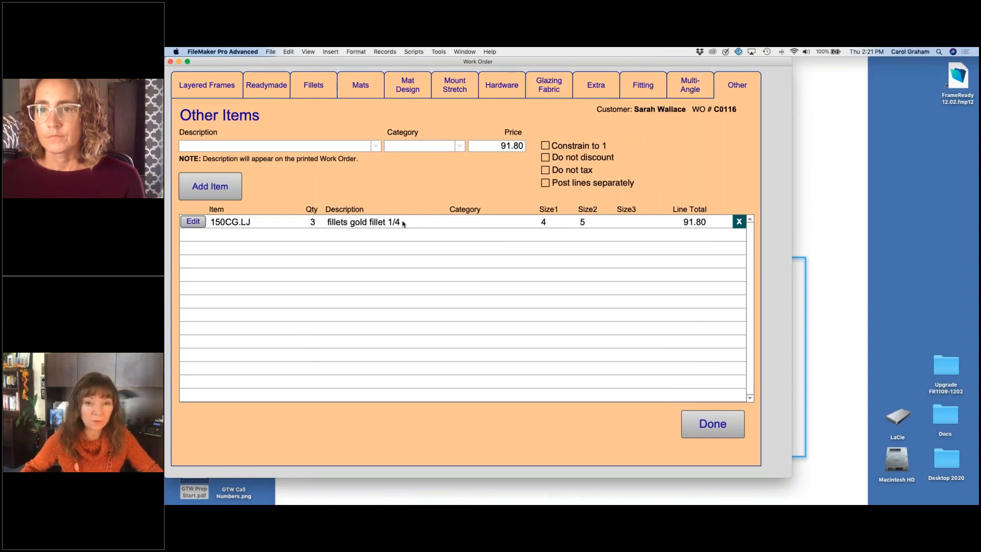
left_click(239, 188)
left_click(323, 139)
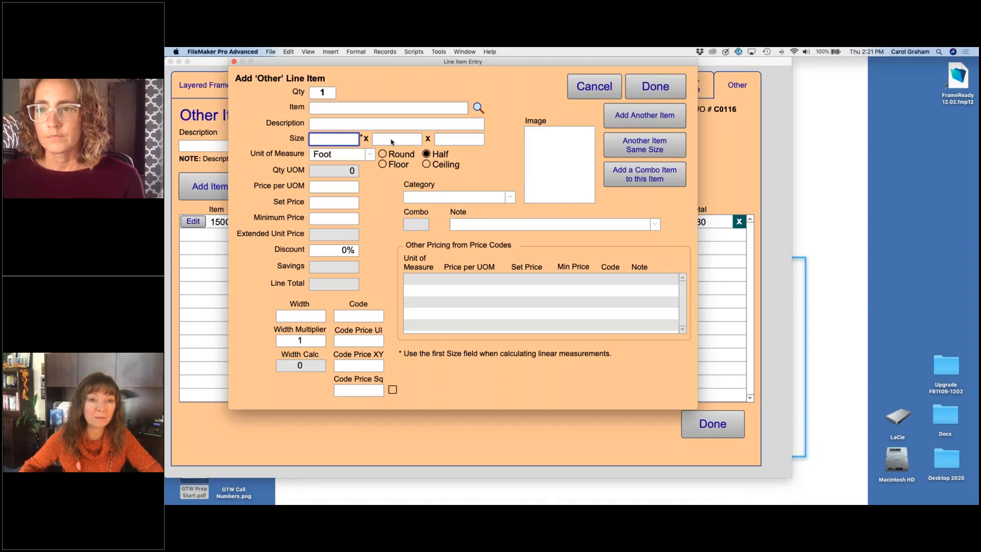
left_click(397, 139)
left_click(459, 138)
left_click(594, 87)
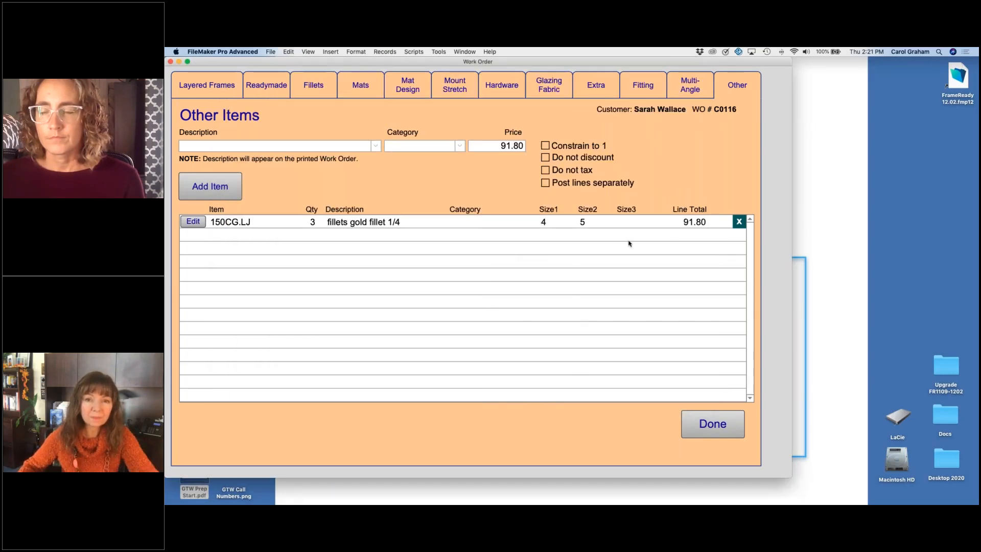
Step: Save the current work order as a second scenario and restore Scenario 1 as the active work order
left_click(695, 423)
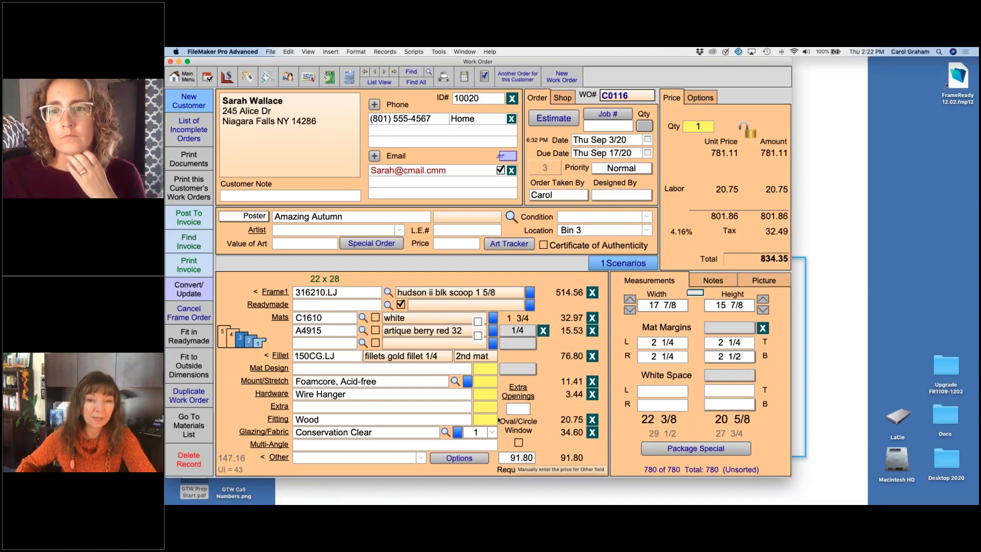
left_click(620, 264)
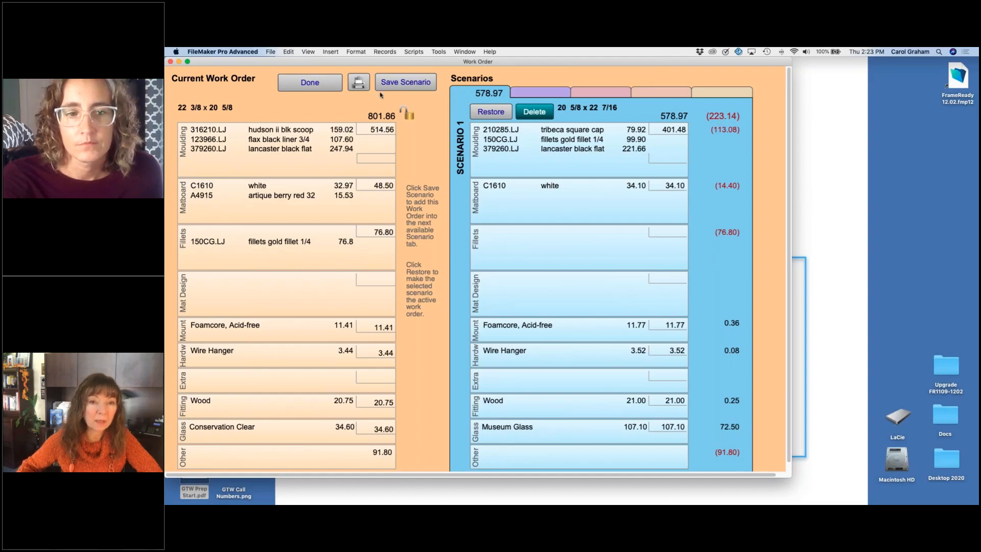
left_click(391, 82)
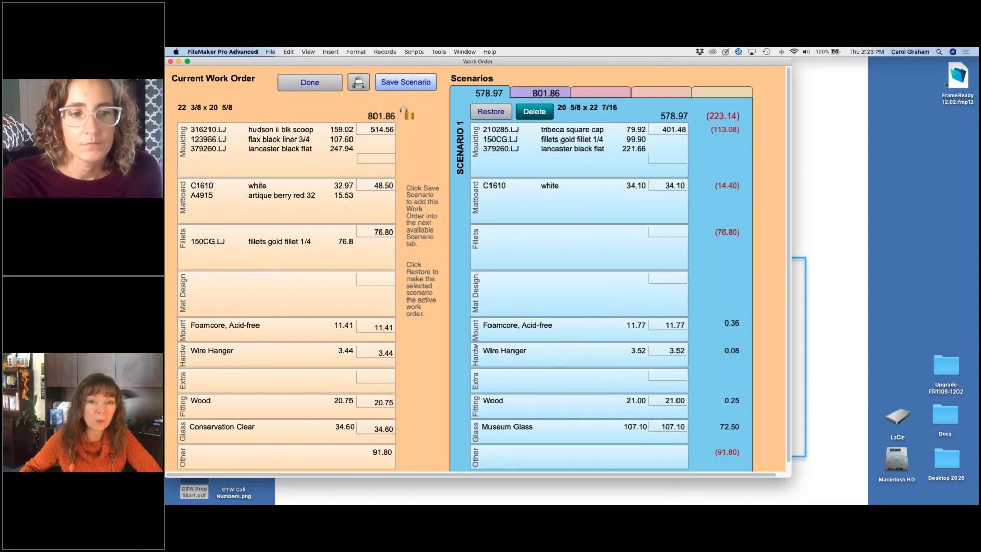
left_click(486, 113)
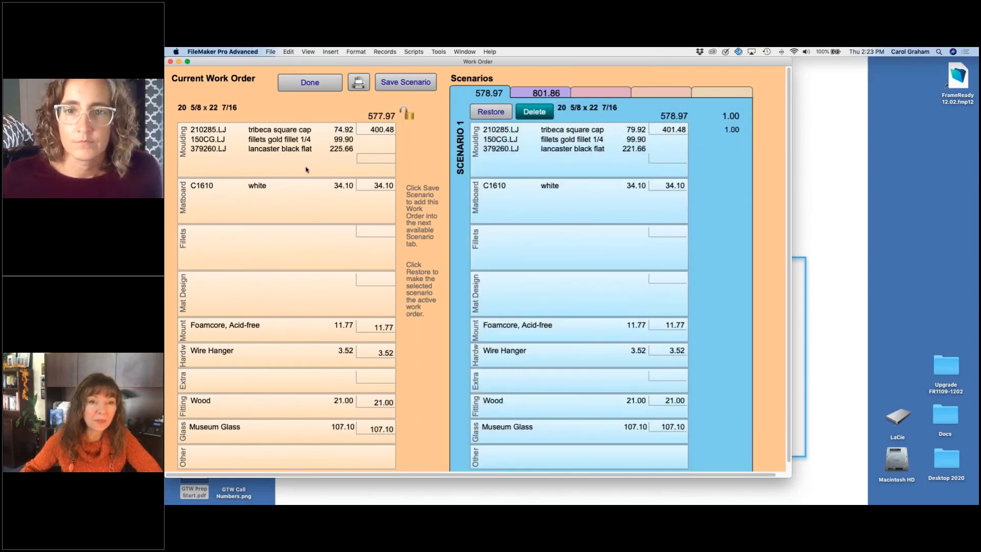
Step: Preview the printed Work Order Scenarios comparison and cancel the printing
left_click(359, 83)
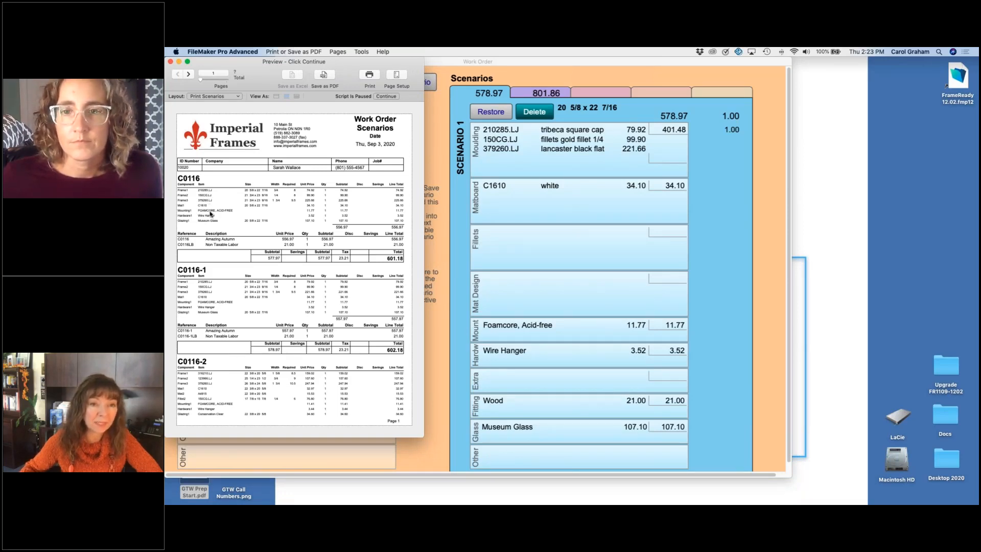
left_click(386, 97)
left_click(649, 281)
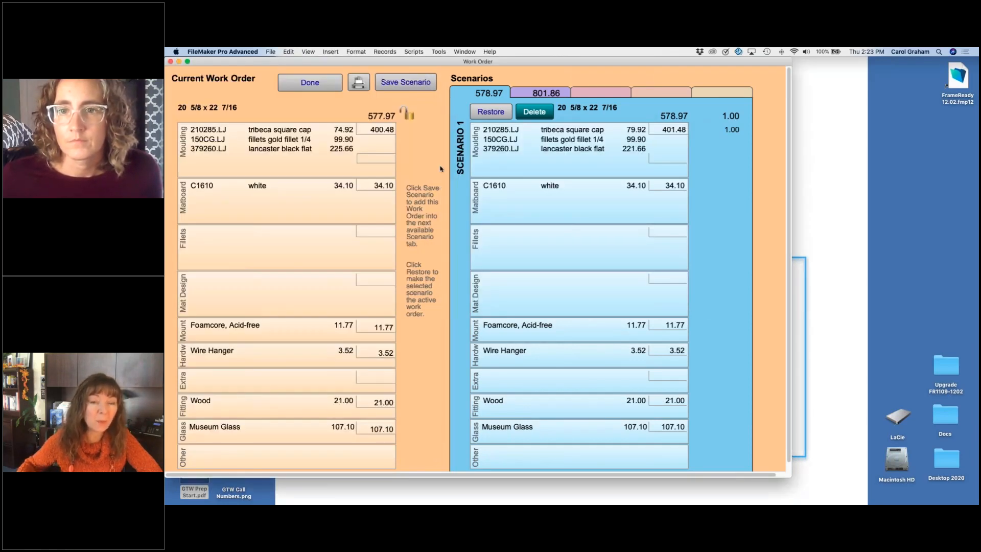
Step: Preview a blind copy of the scenarios printout and close it without printing
left_click(359, 83)
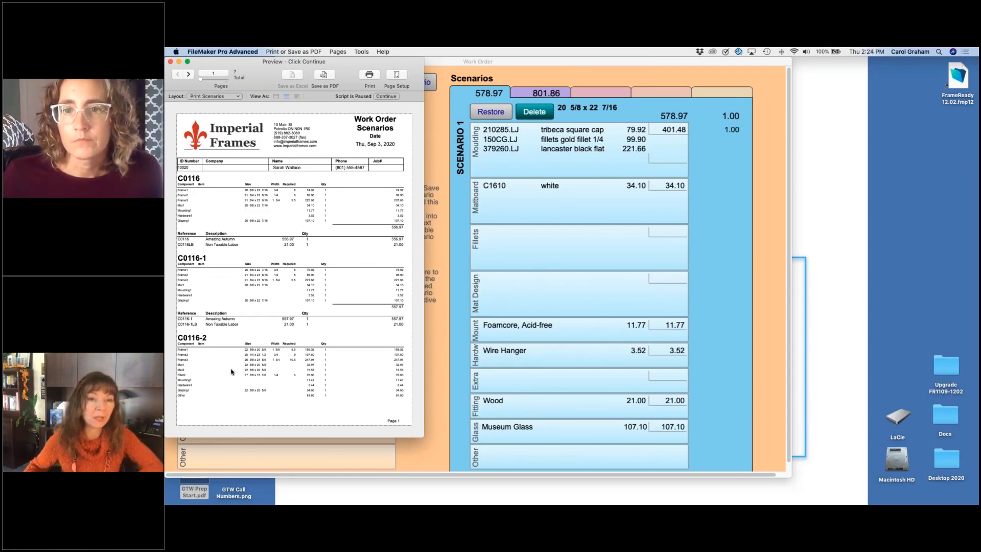
left_click(393, 97)
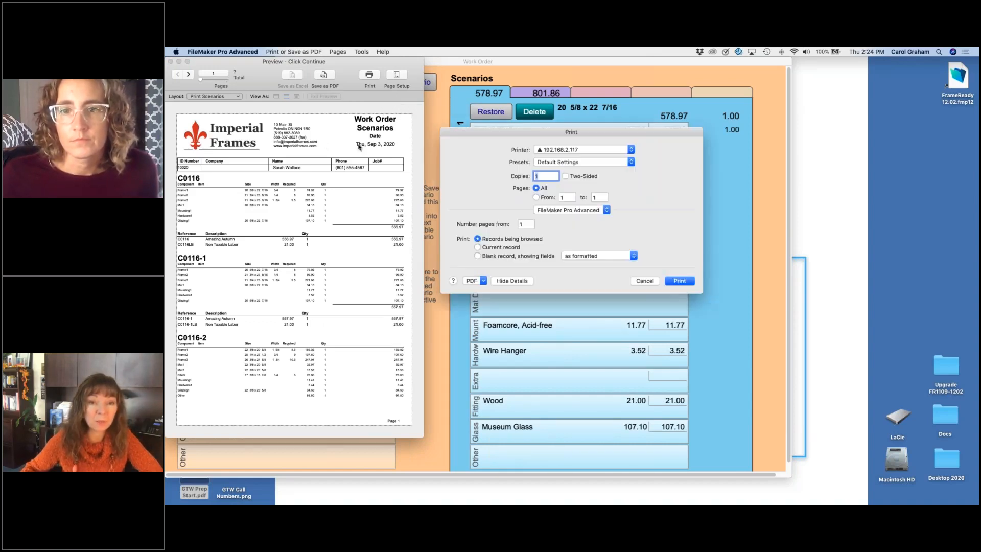
left_click(634, 281)
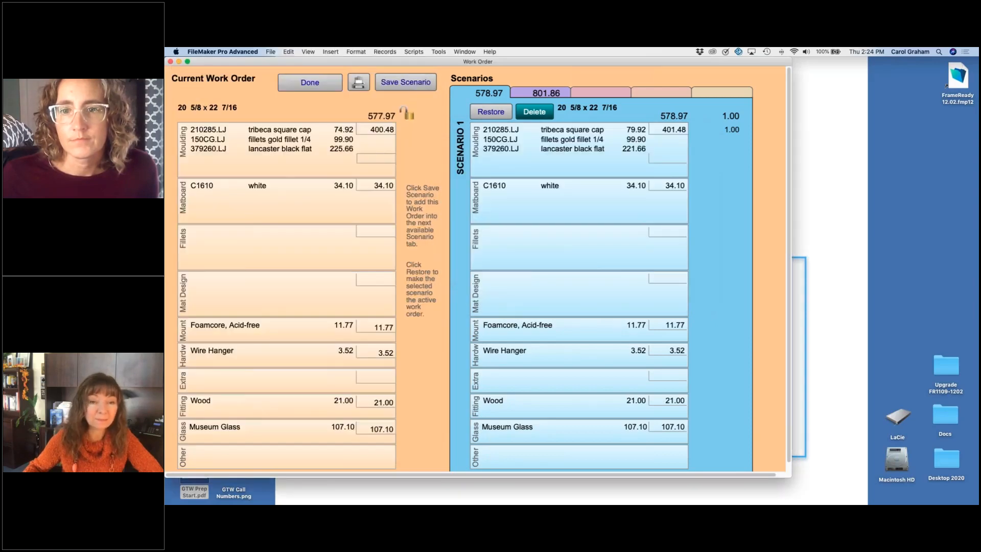
Step: Go back to the work order, reopen its scenarios to compare Scenario 2 with the current order, and return
left_click(310, 82)
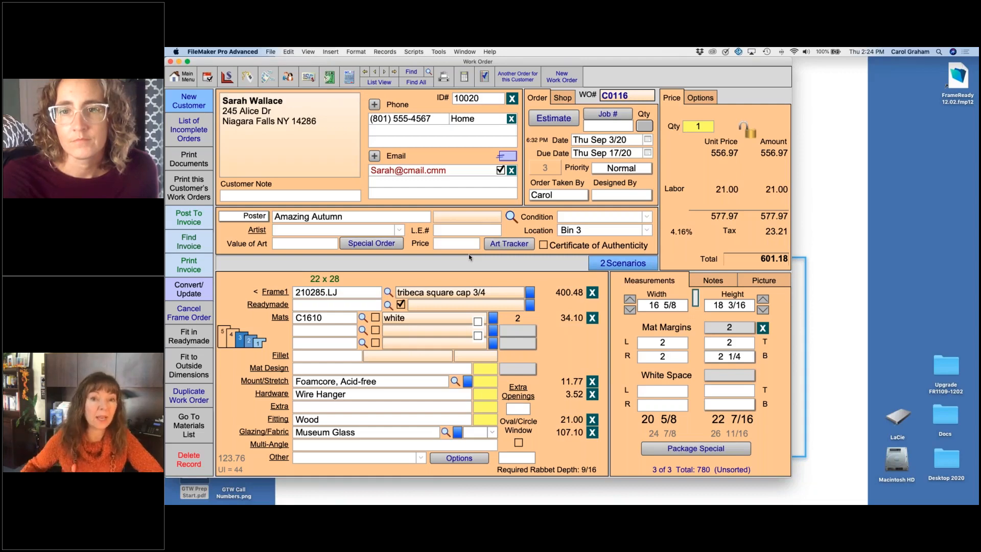
left_click(612, 264)
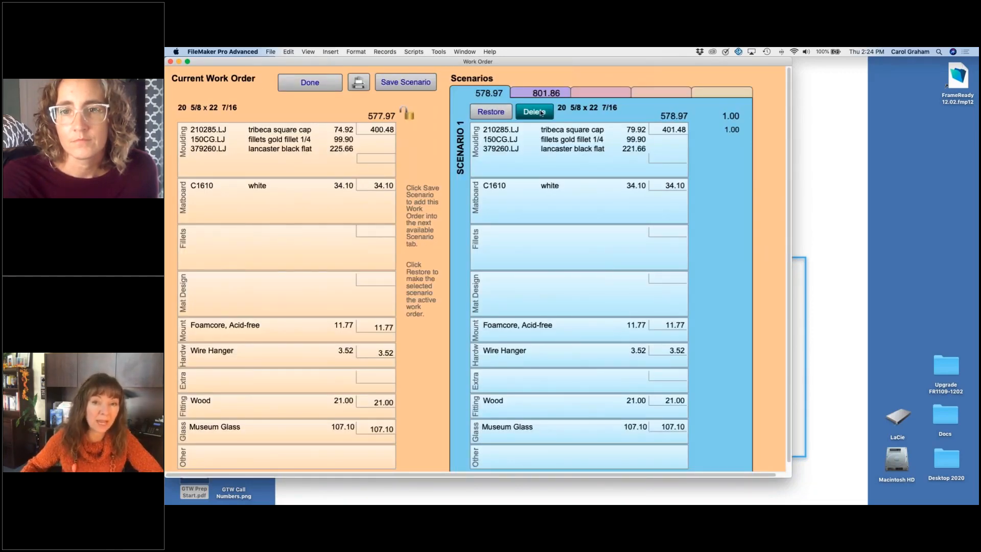
left_click(544, 93)
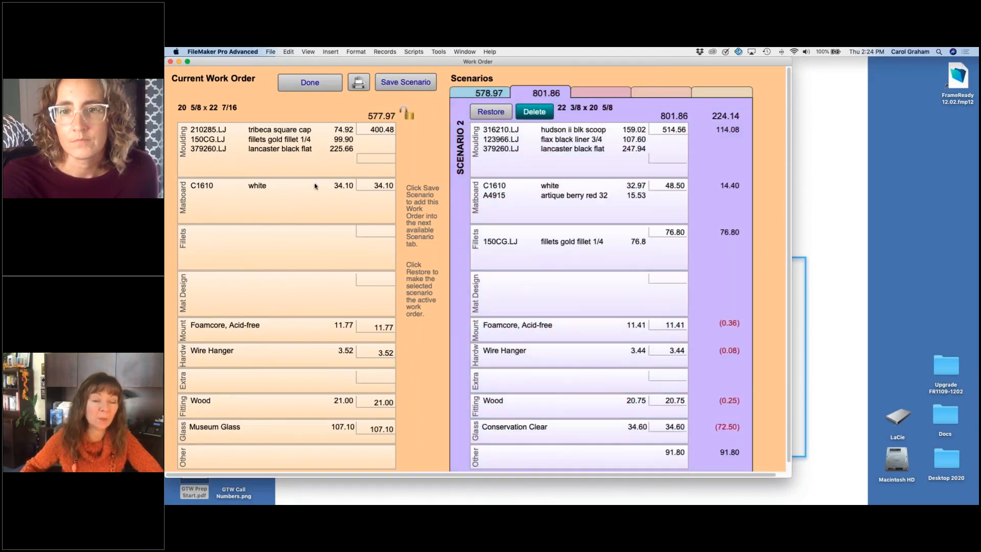
left_click(316, 82)
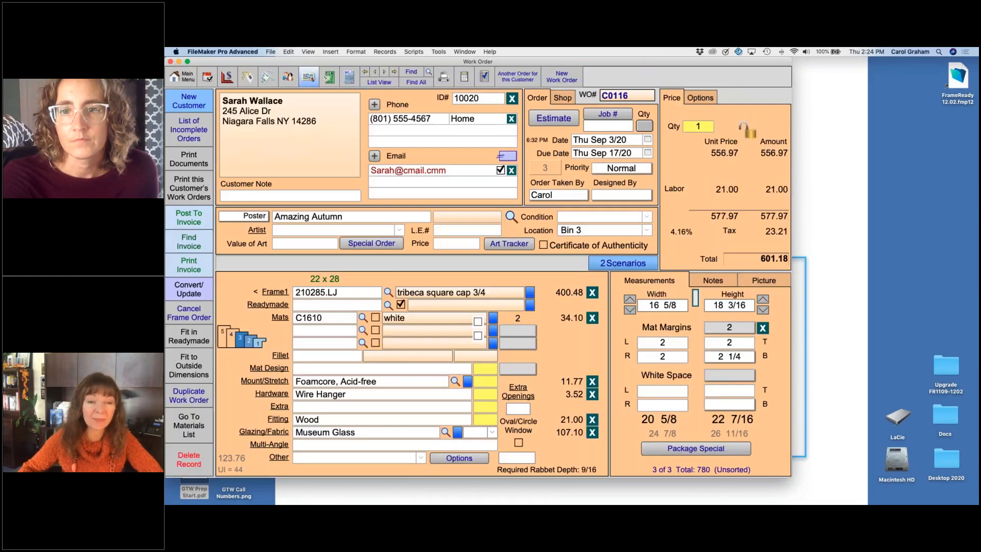
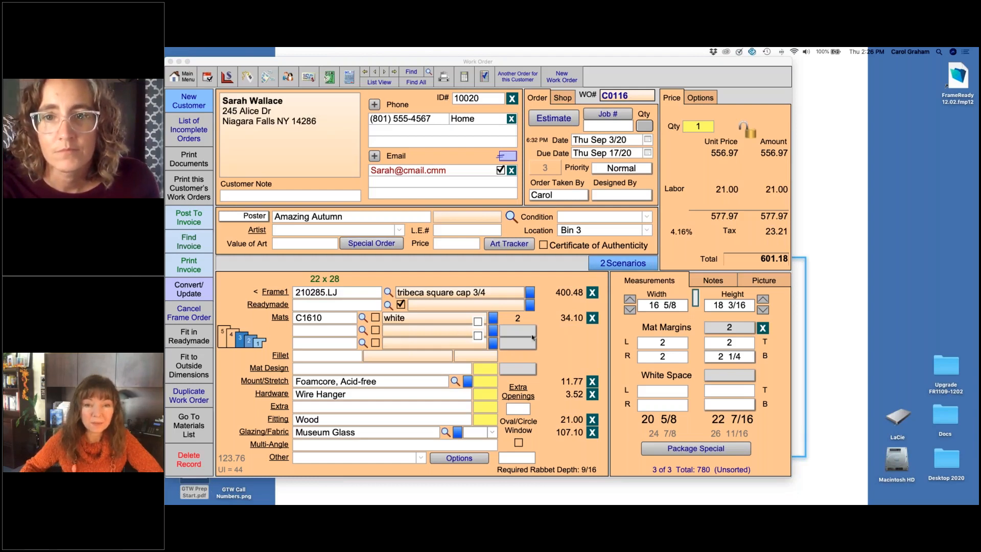
Step: Set the work order quantity to 2
left_click(549, 353)
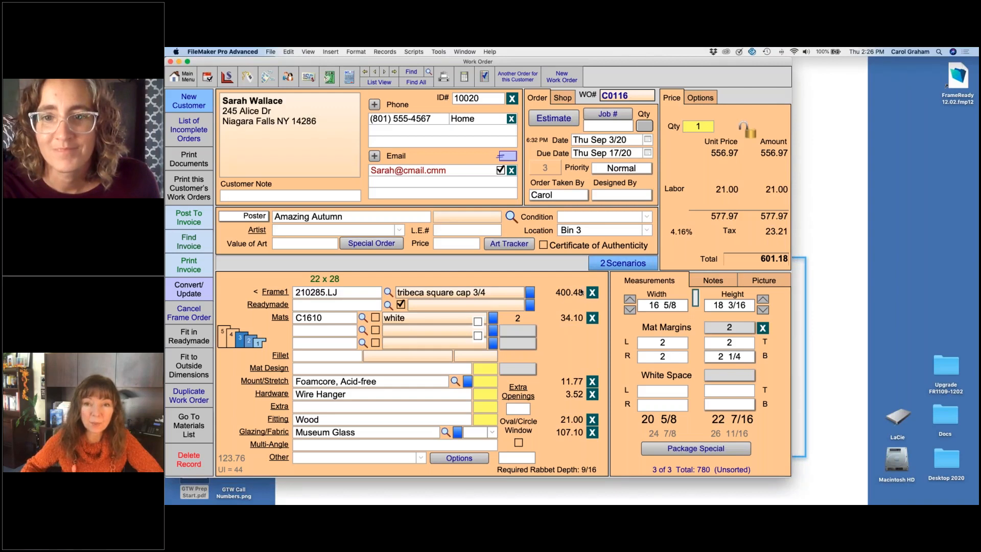
left_click(704, 126)
type("2")
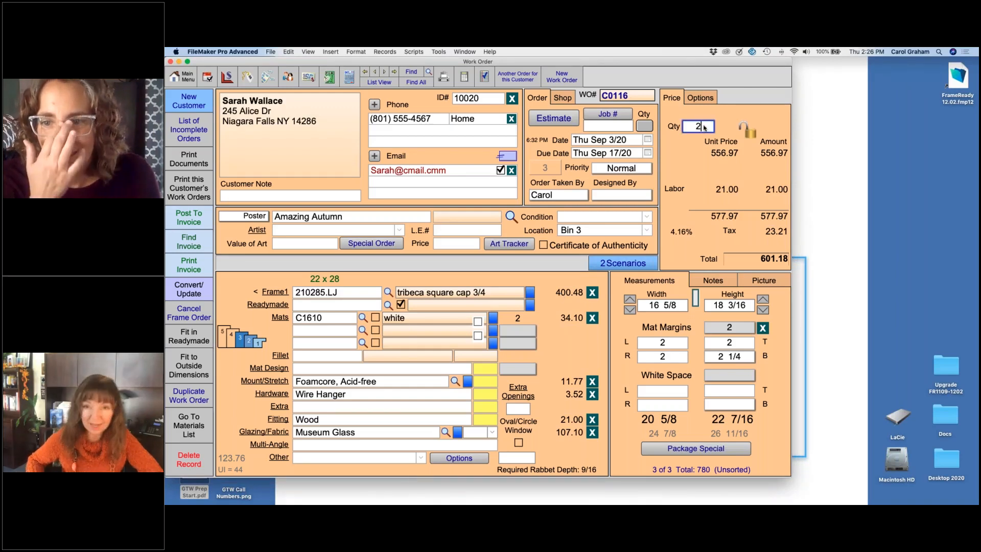
key("Return")
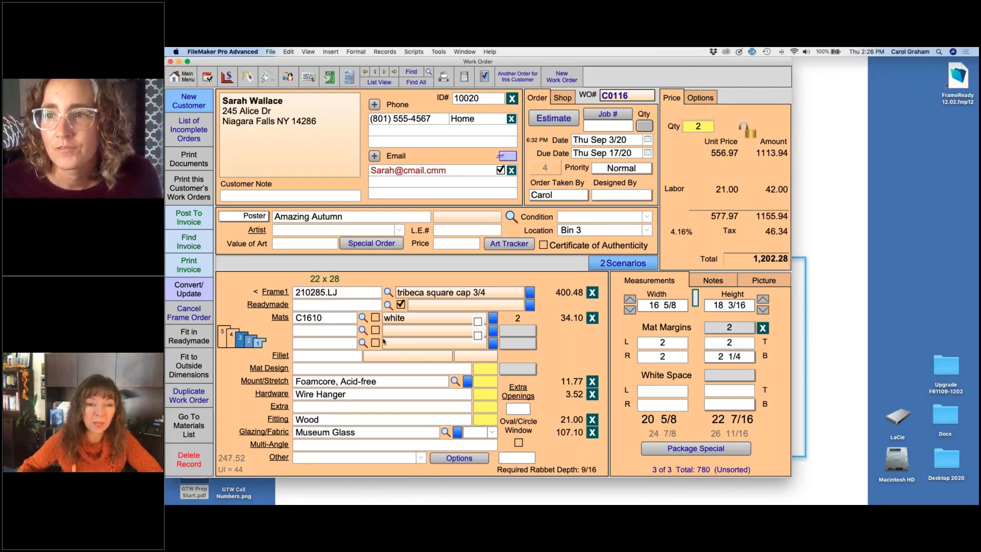
Step: Add an Other line item to the work order using the gold fillet item 150CG
left_click(279, 458)
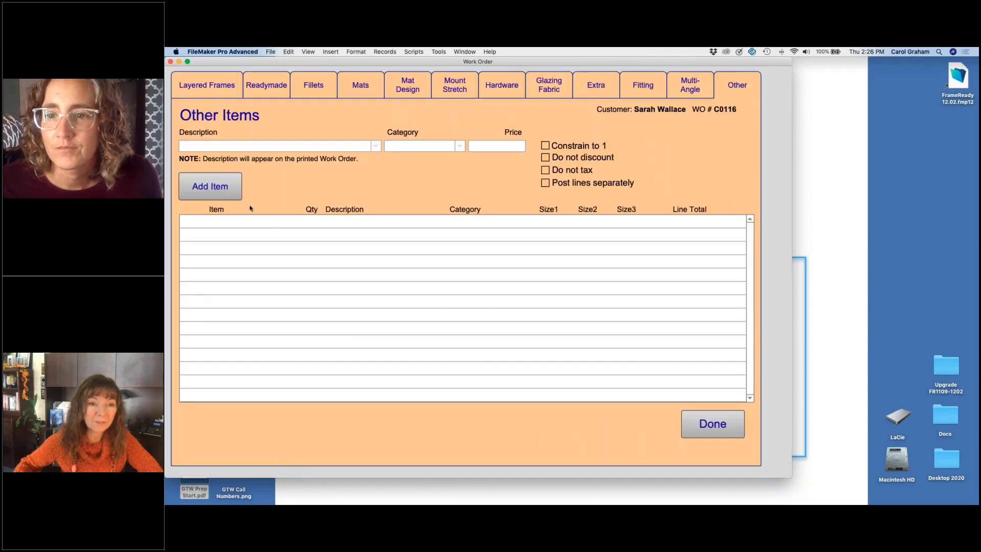
left_click(228, 193)
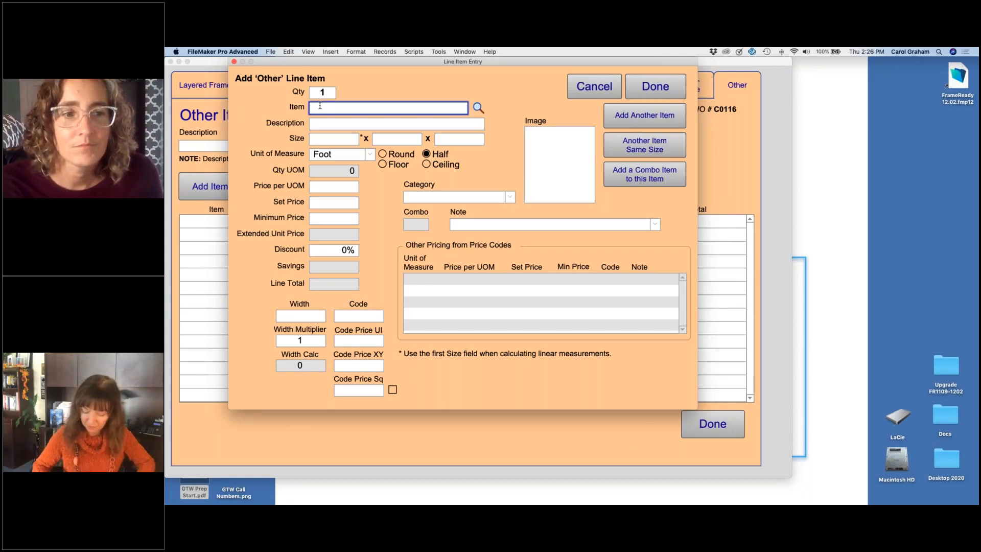
type("150cg")
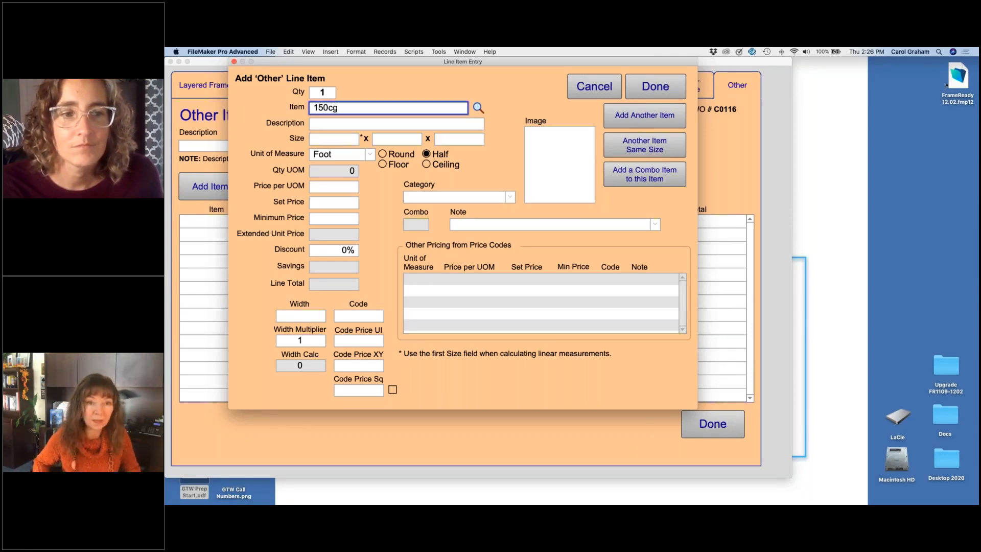
key("Return")
left_click(320, 111)
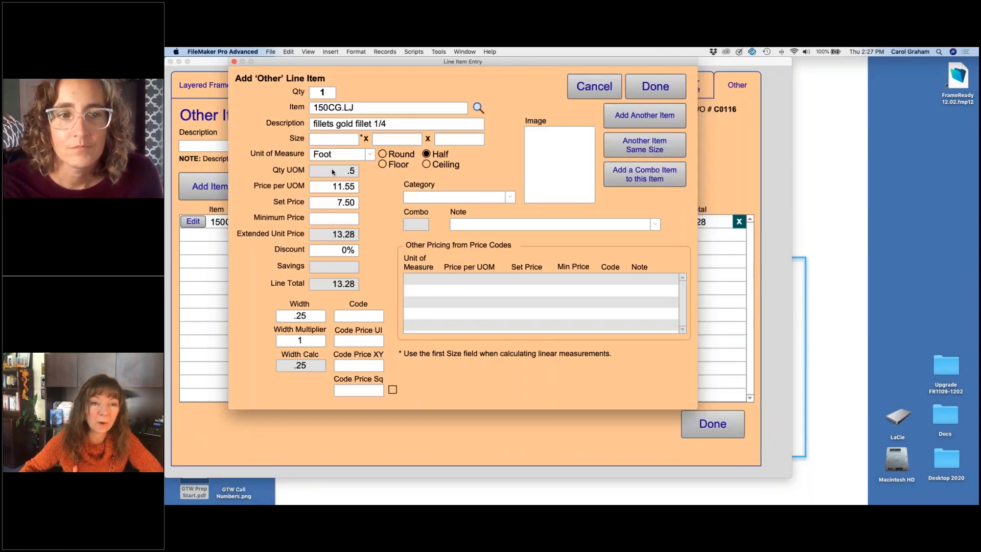
Step: Set the fillet line item's size to 5 x 5 and constrain the Other items to a quantity of 1
left_click(334, 139)
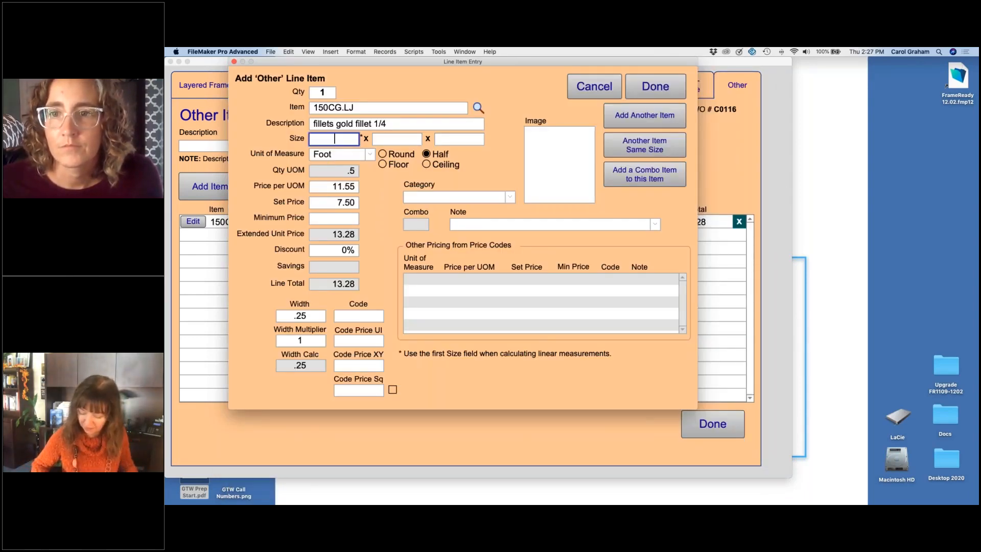
type("5")
key("Tab")
type("5")
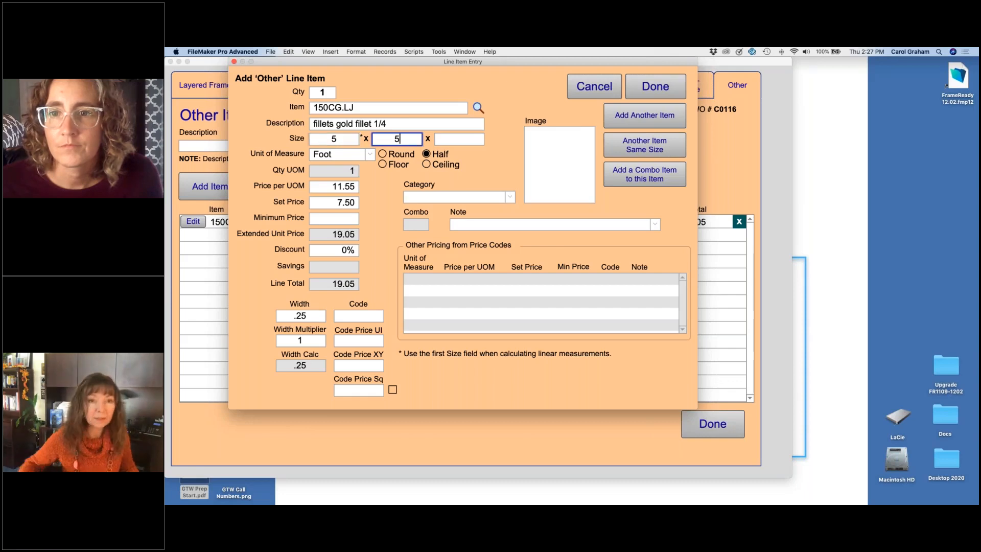
left_click(379, 83)
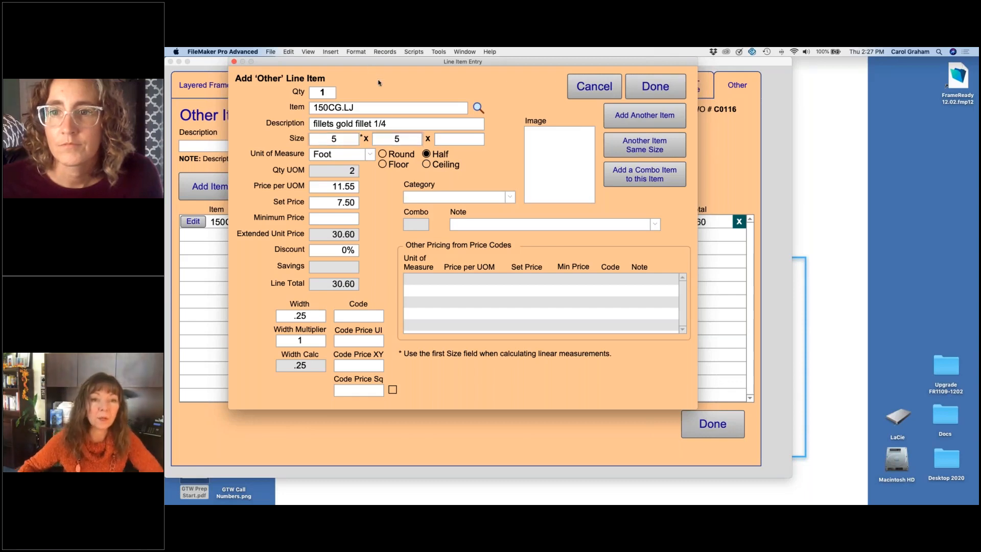
left_click(656, 88)
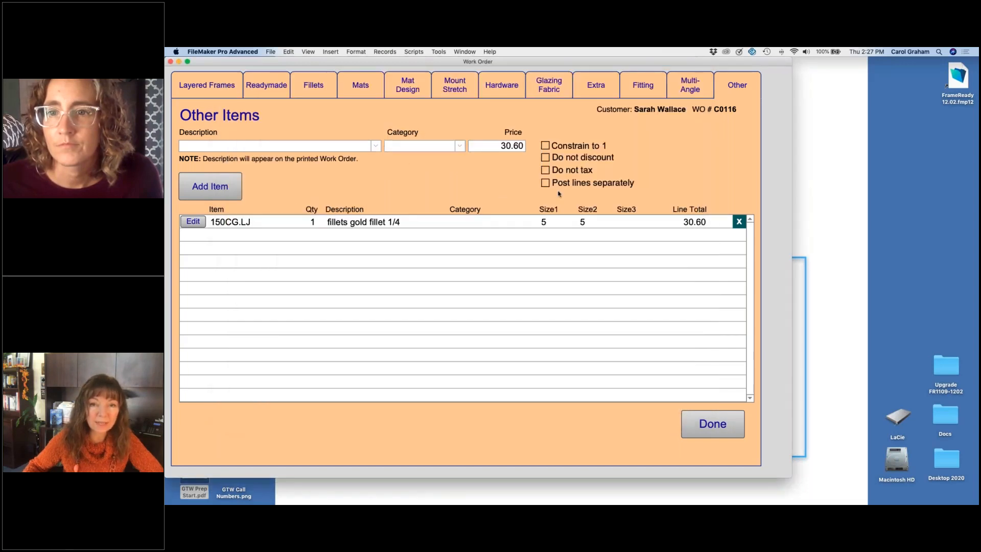
left_click(546, 146)
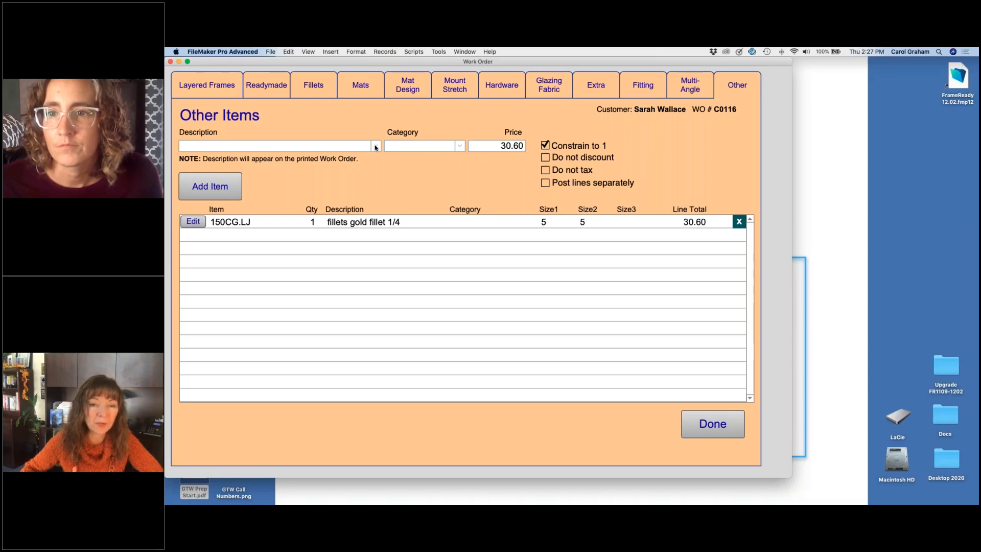
left_click(690, 423)
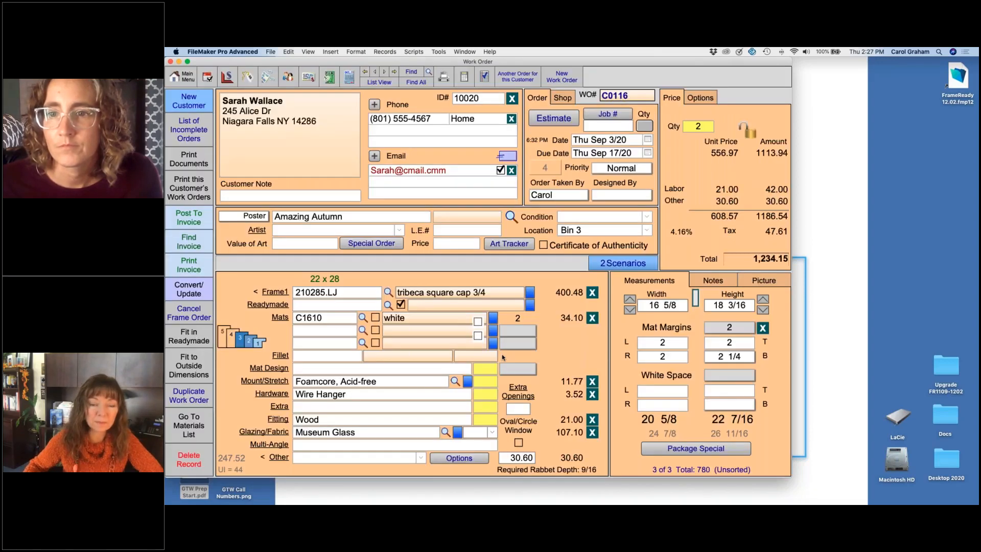
Step: Describe the Other charge as Shipping Fee, review its options, and clear the charge from the work order
left_click(420, 458)
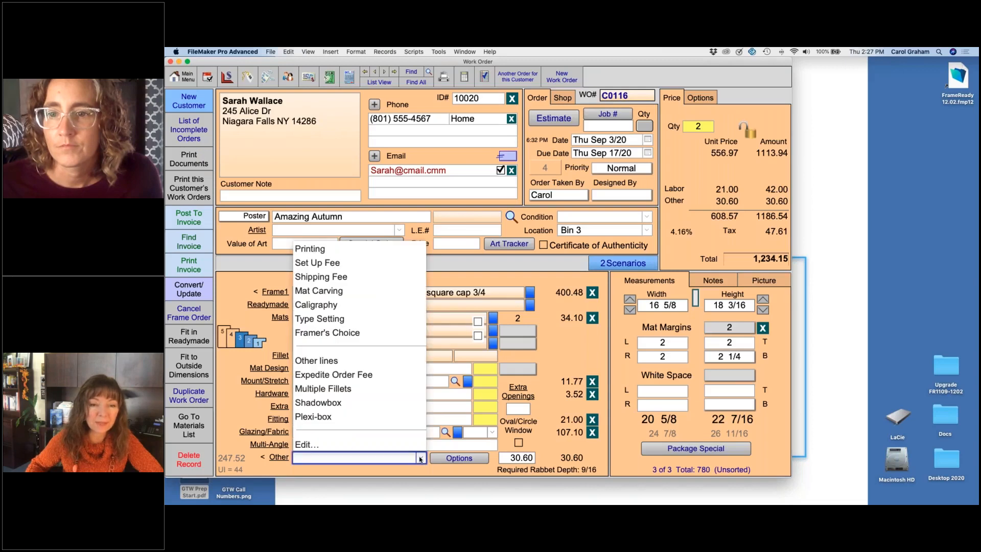
left_click(341, 278)
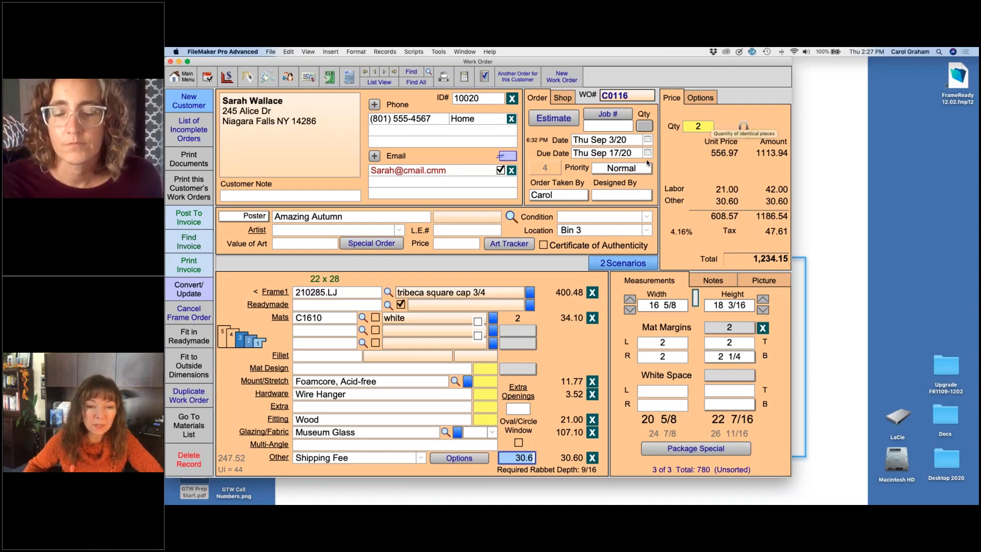
left_click(475, 458)
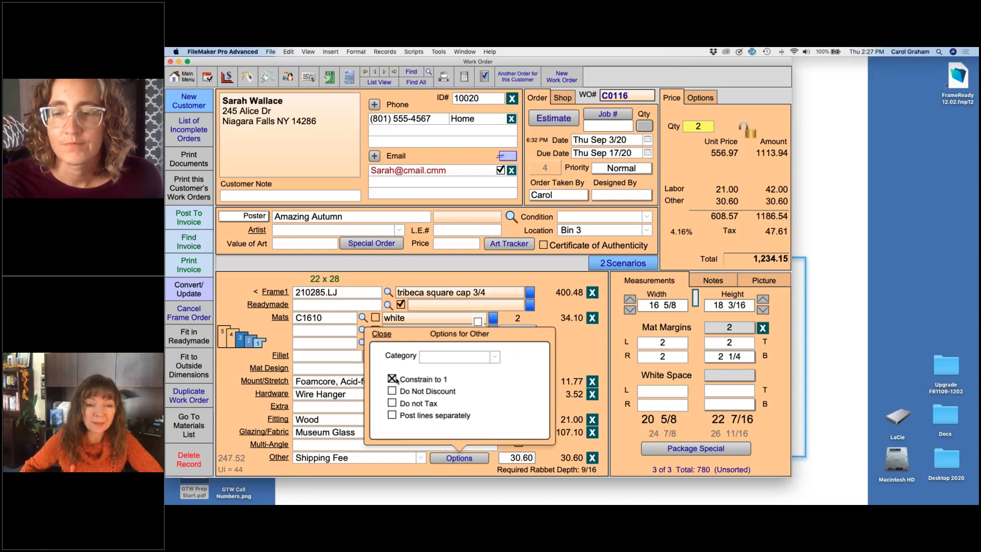
left_click(236, 410)
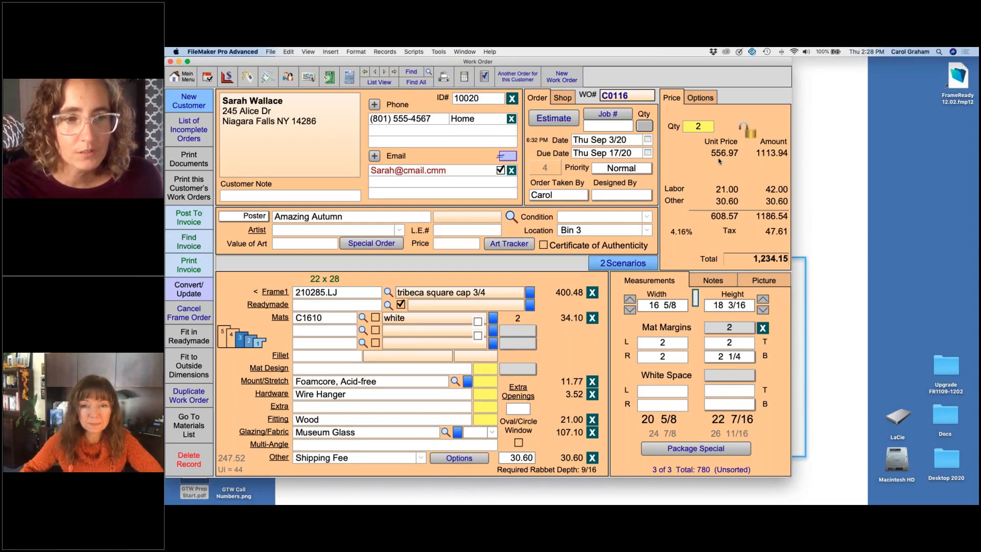
left_click(592, 457)
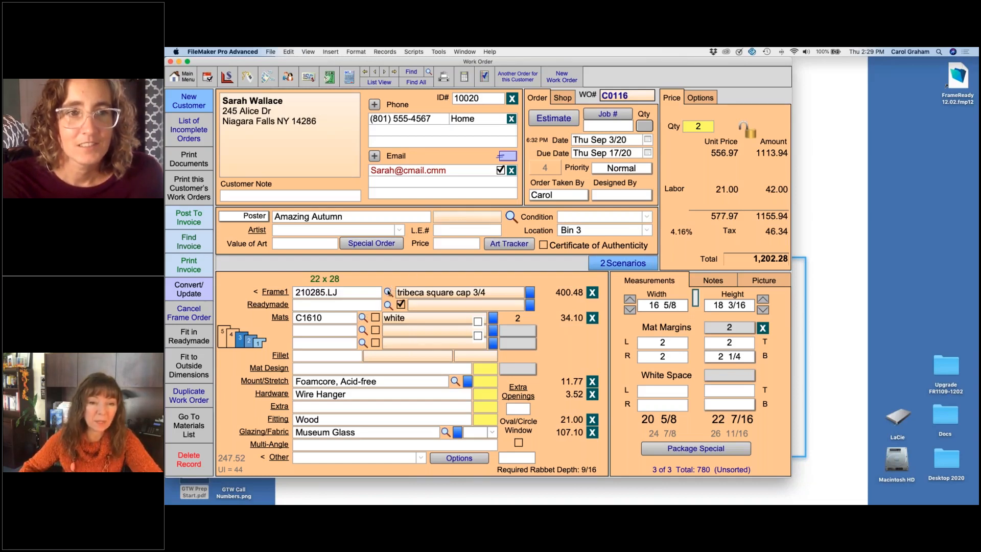
Step: Search for current matboards described as red and enter B8427 red clay as the second mat
left_click(363, 331)
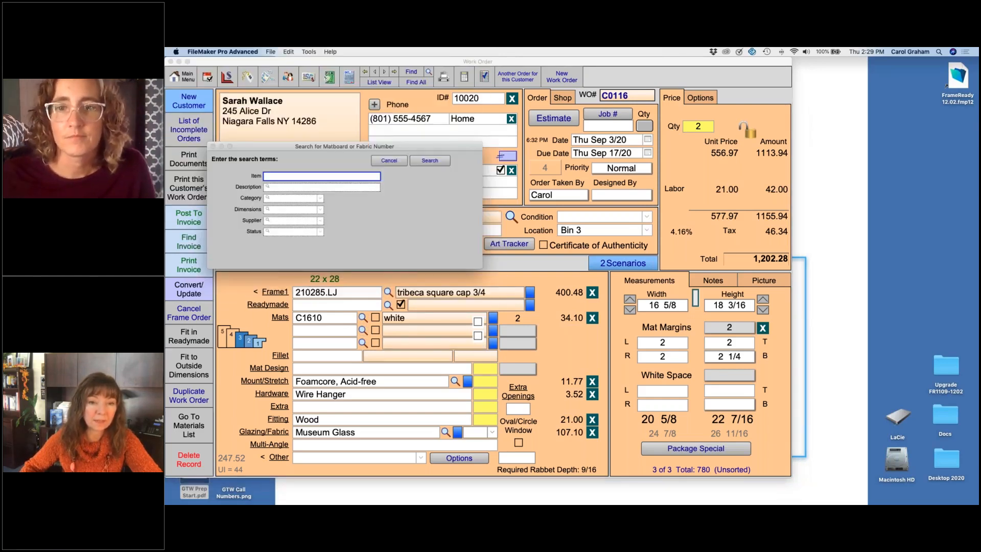
left_click(304, 187)
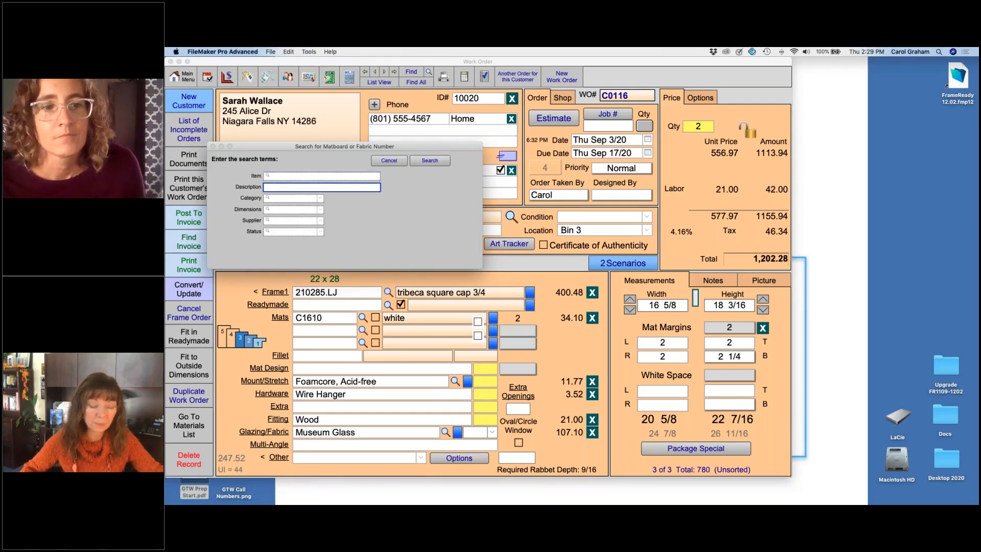
type("red")
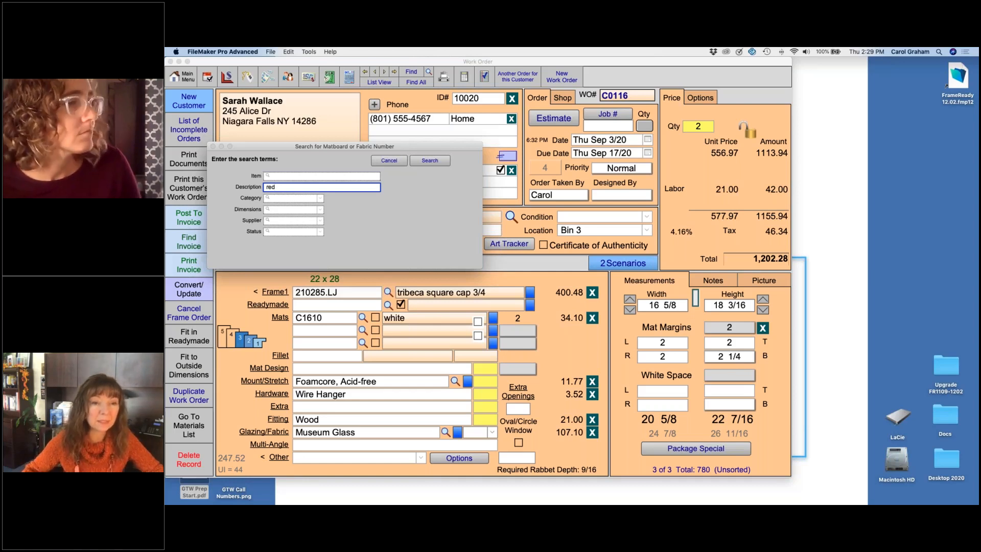
left_click(320, 232)
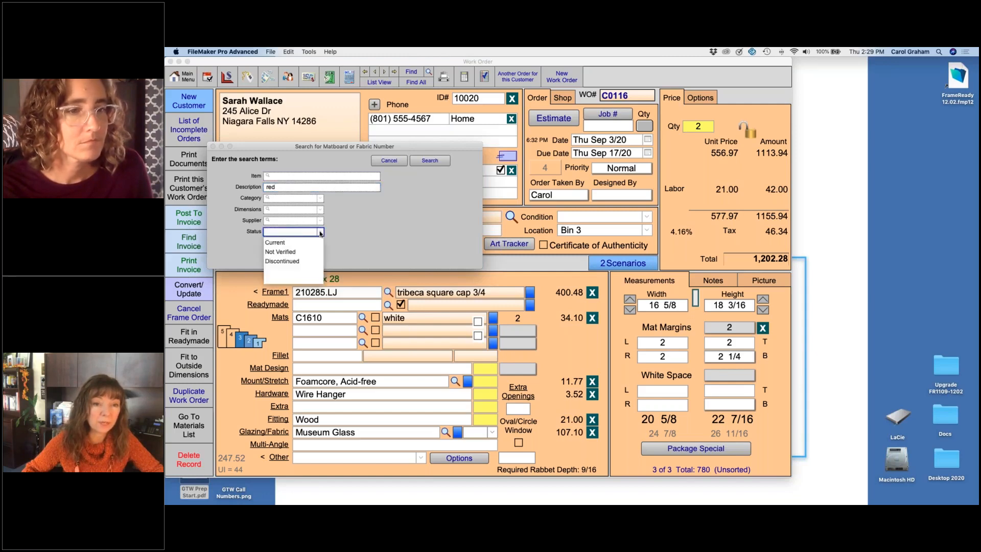
left_click(276, 243)
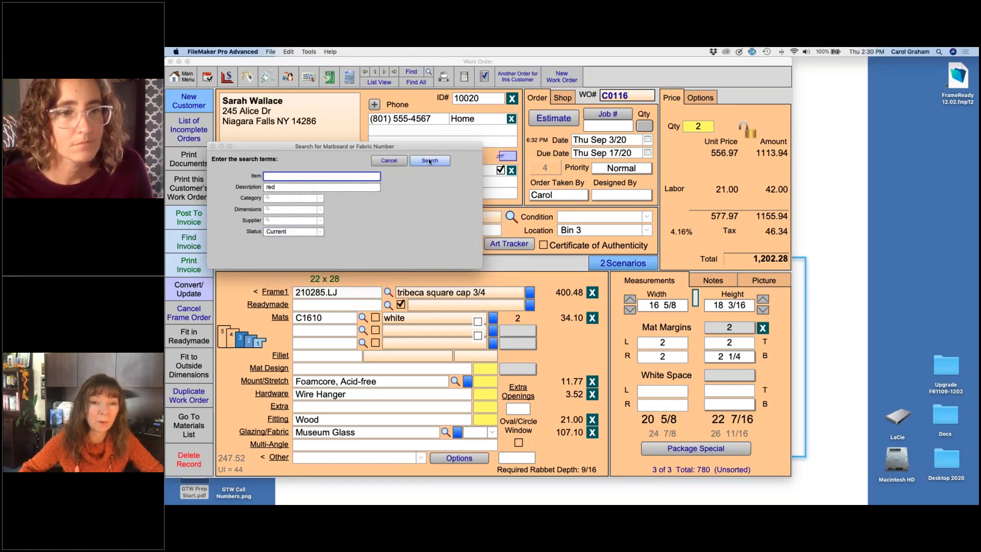
key("Return")
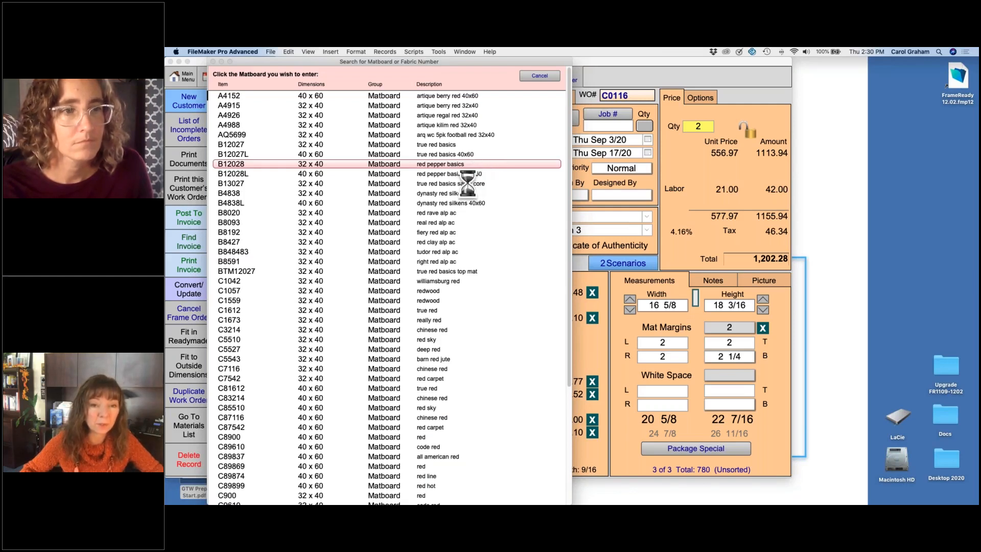
left_click(446, 243)
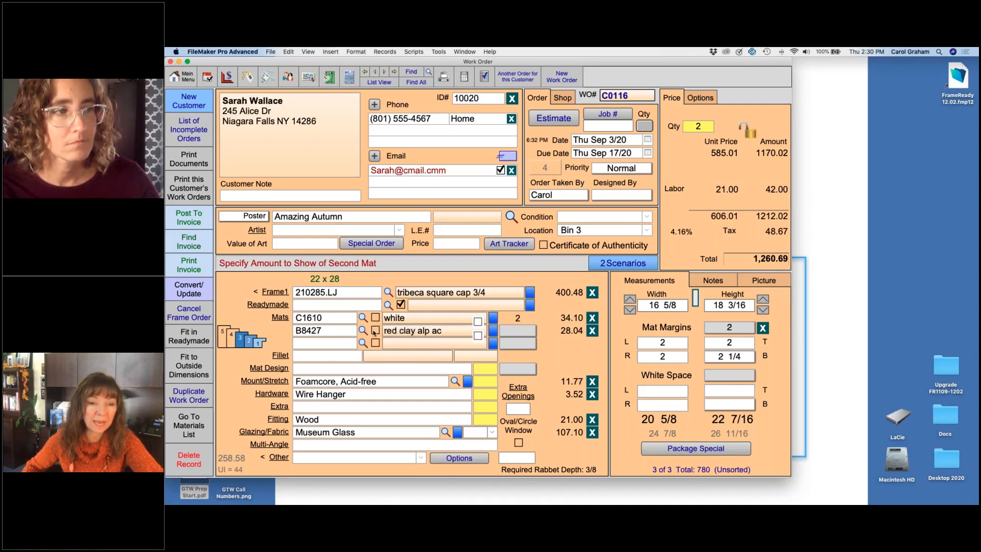
Step: Mark the second mat for a reverse bevel and set its amount to show to 1/4
left_click(375, 331)
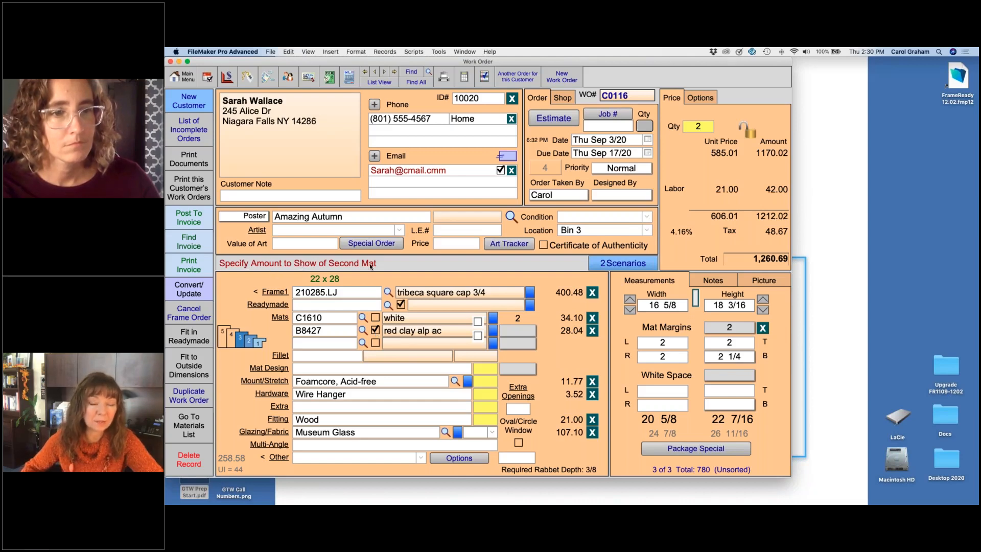
left_click(526, 333)
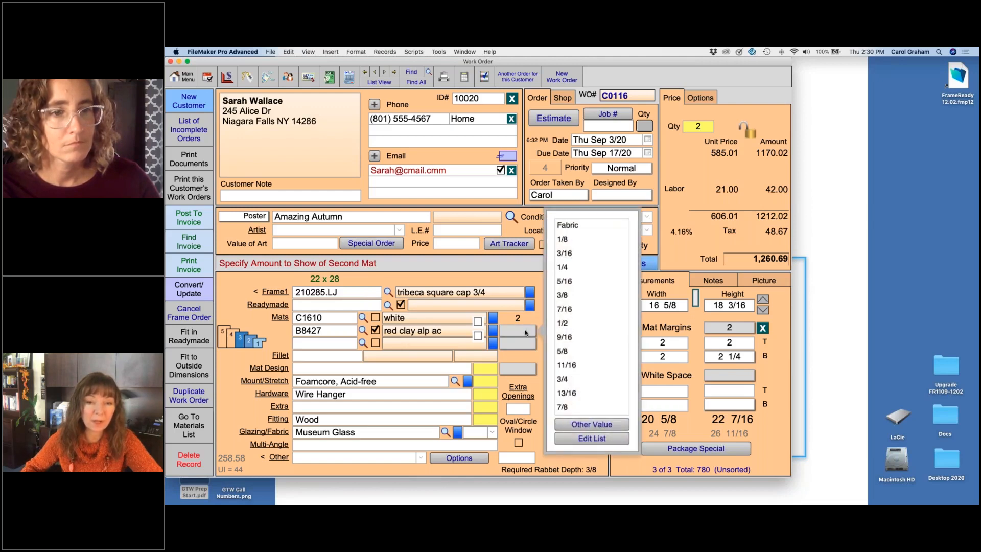
left_click(563, 268)
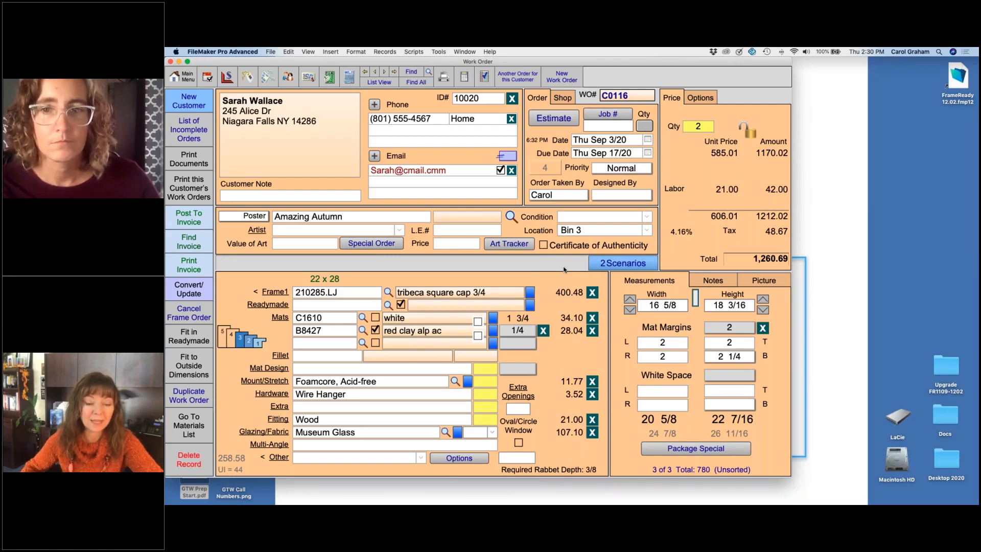
Step: Add a spacer between the two mats and choose Framespace 1/8 Clear as the extra
left_click(477, 321)
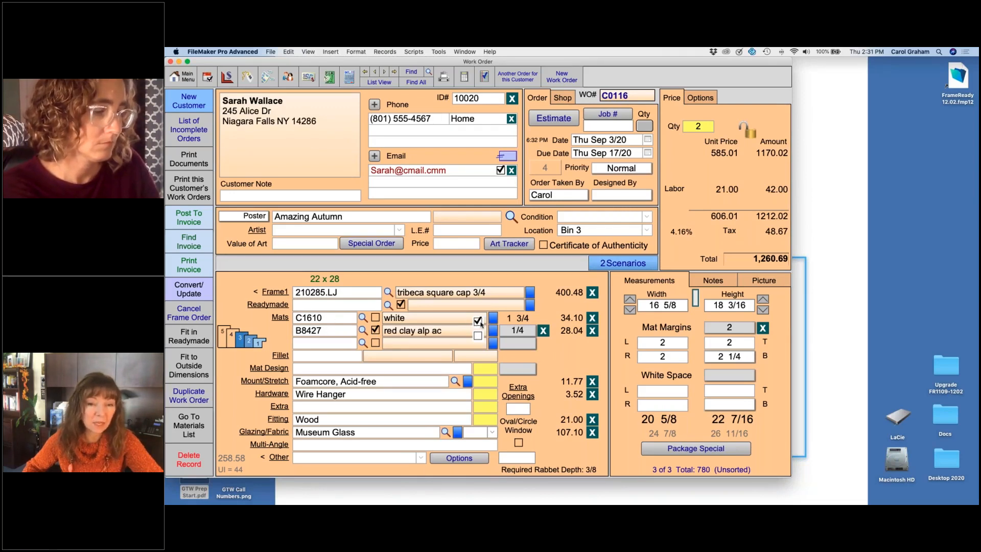
left_click(366, 408)
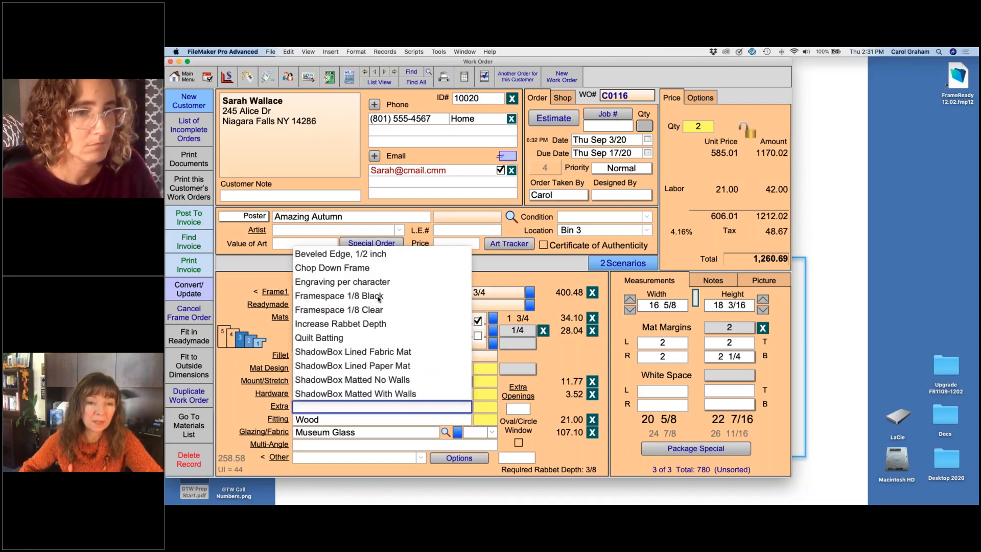
left_click(379, 310)
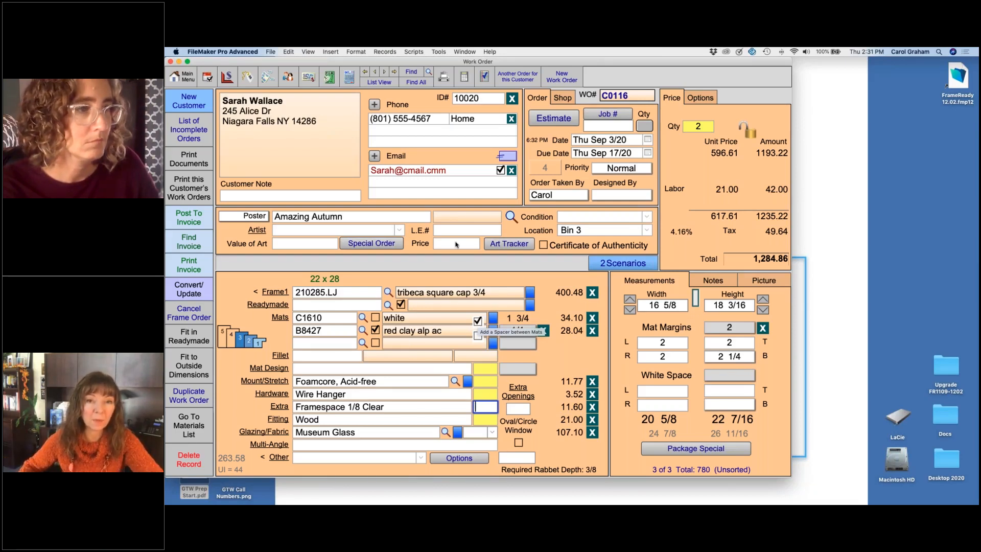
Step: Preview the printed work order and its Other Items page, continuing through each without printing
left_click(443, 76)
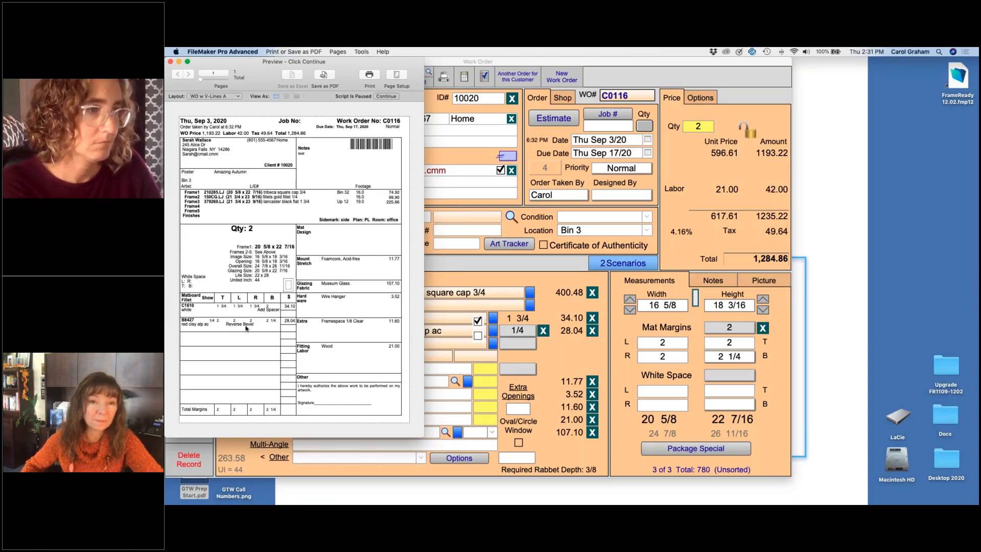
left_click(386, 97)
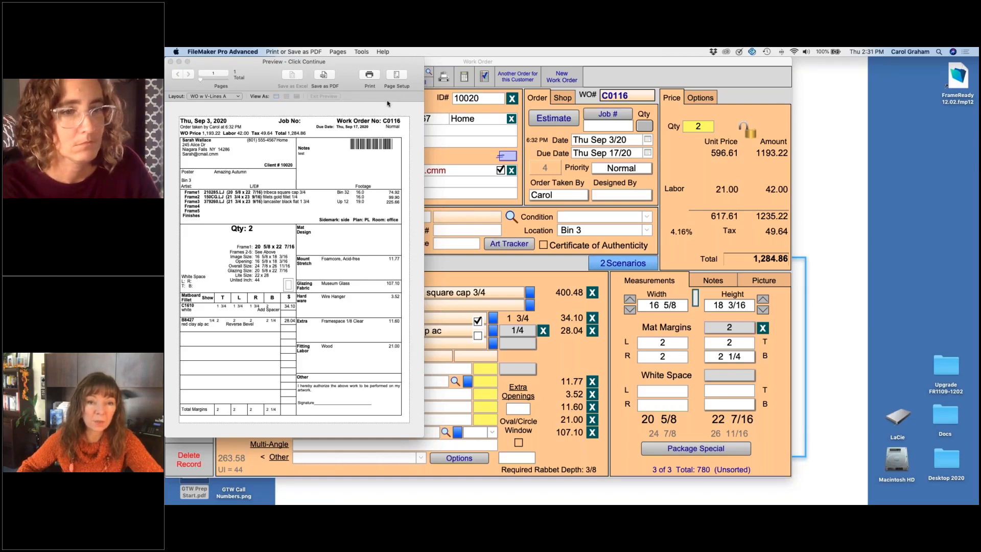
left_click(643, 281)
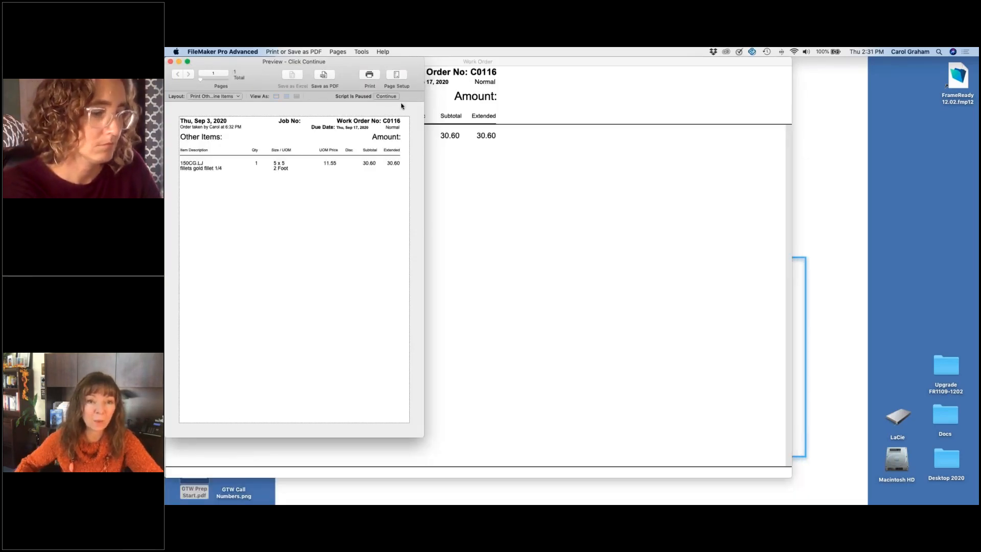
left_click(386, 96)
left_click(650, 280)
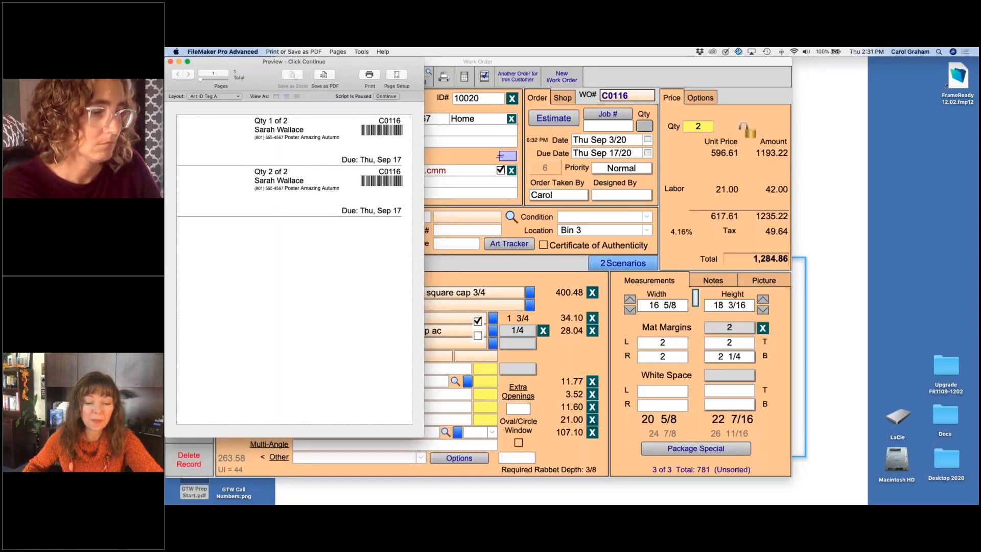
Step: Continue past the art ID tag preview and cancel its print request to return to the work order
left_click(387, 96)
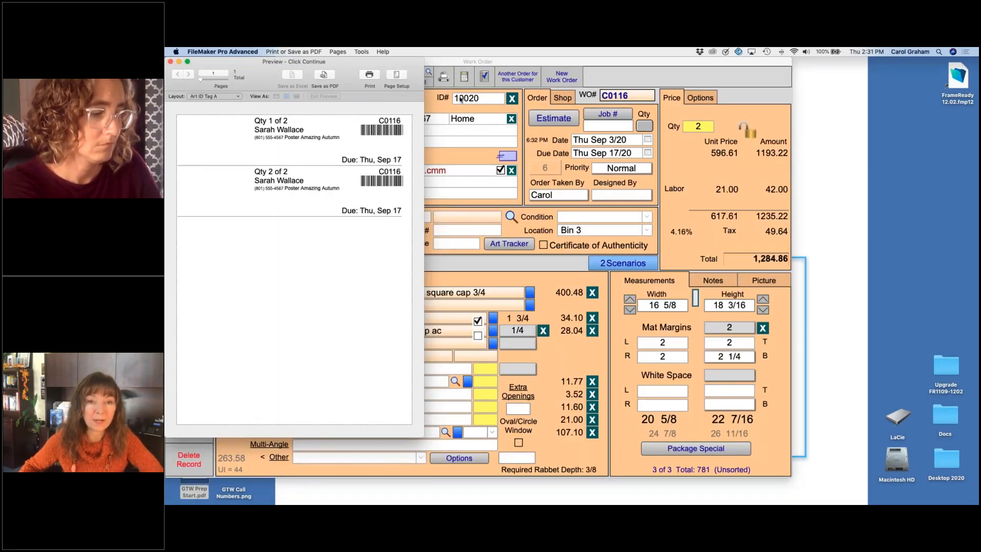
left_click(644, 280)
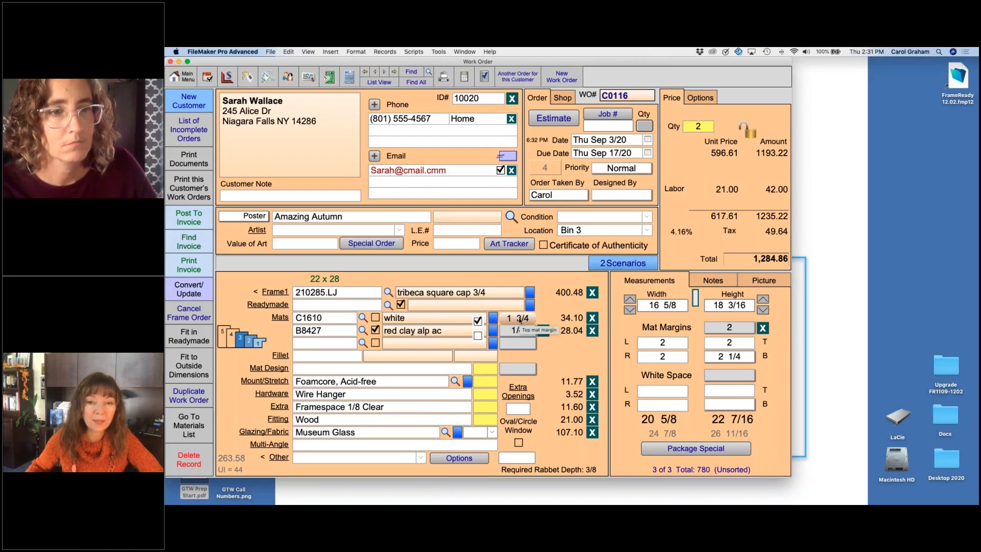
Step: Adjust the margin of the top mat to 2
left_click(522, 329)
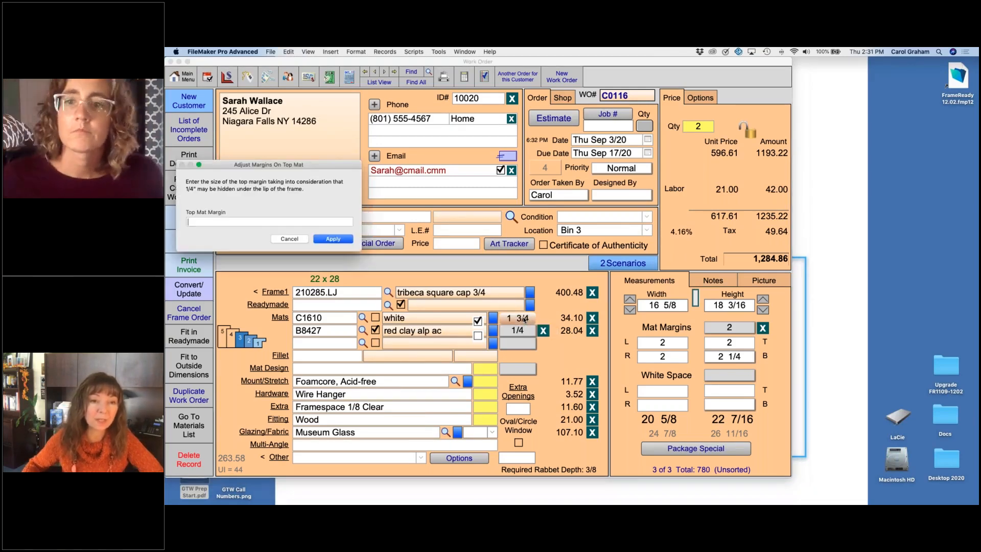
key("super+period")
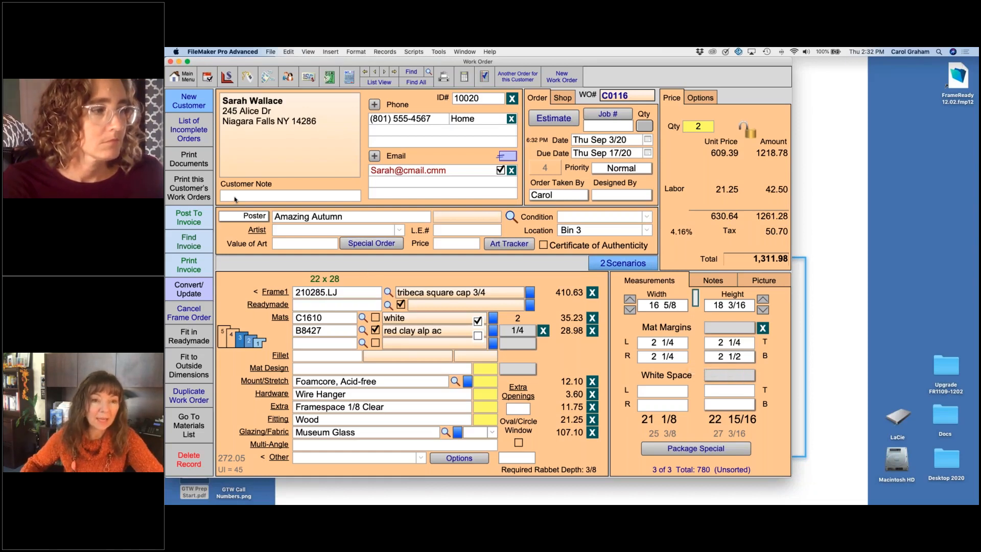
Step: Open the art type value list for editing and move Watercolor directly below Needlework, leaving no blank line
left_click(258, 217)
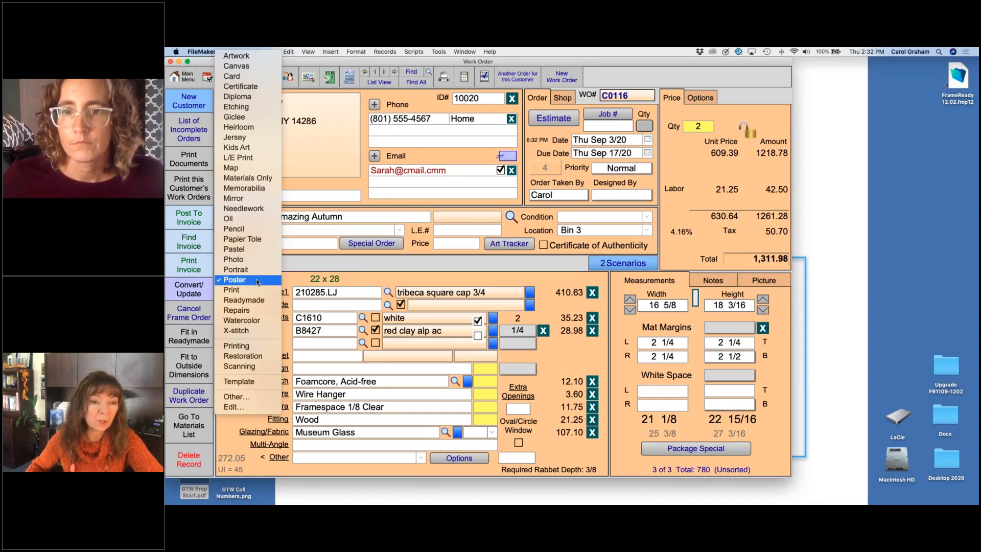
left_click(233, 407)
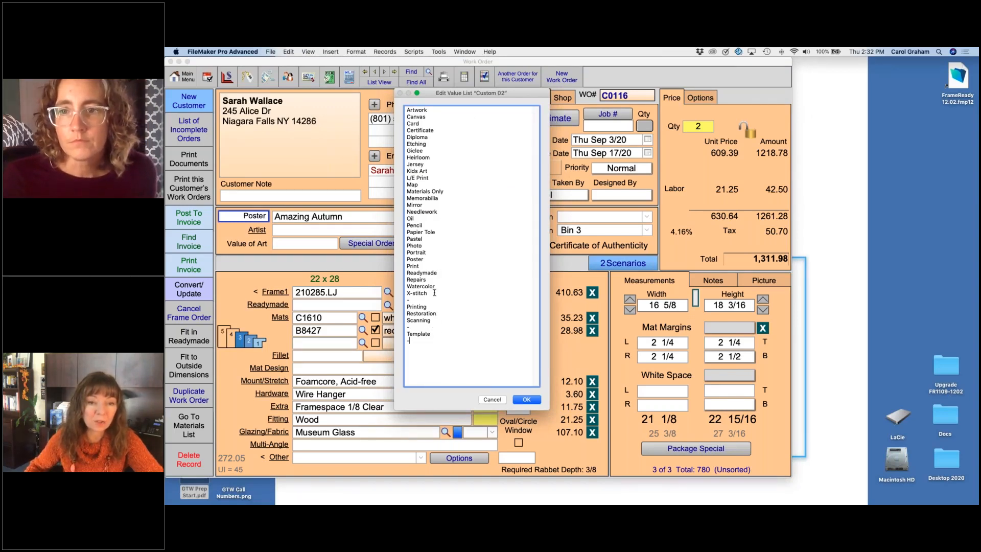
left_click_drag(435, 287, 407, 287)
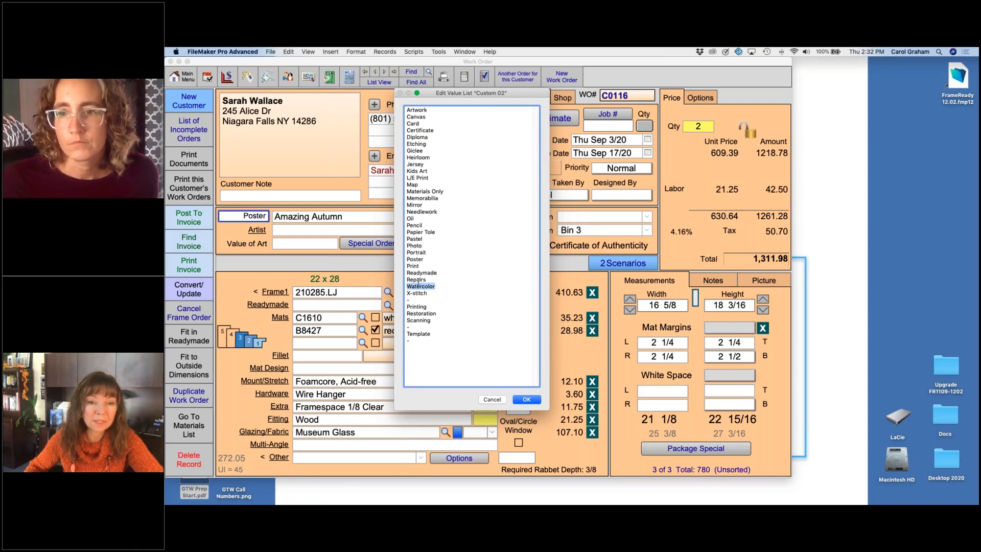
left_click(443, 211)
key("Return")
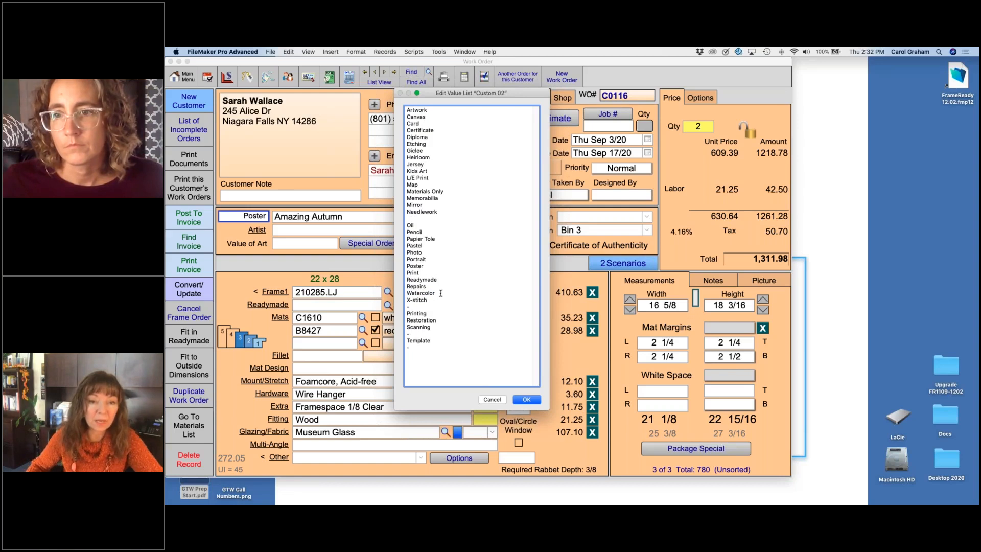
left_click_drag(441, 293, 408, 219)
left_click(438, 294)
left_click(437, 293)
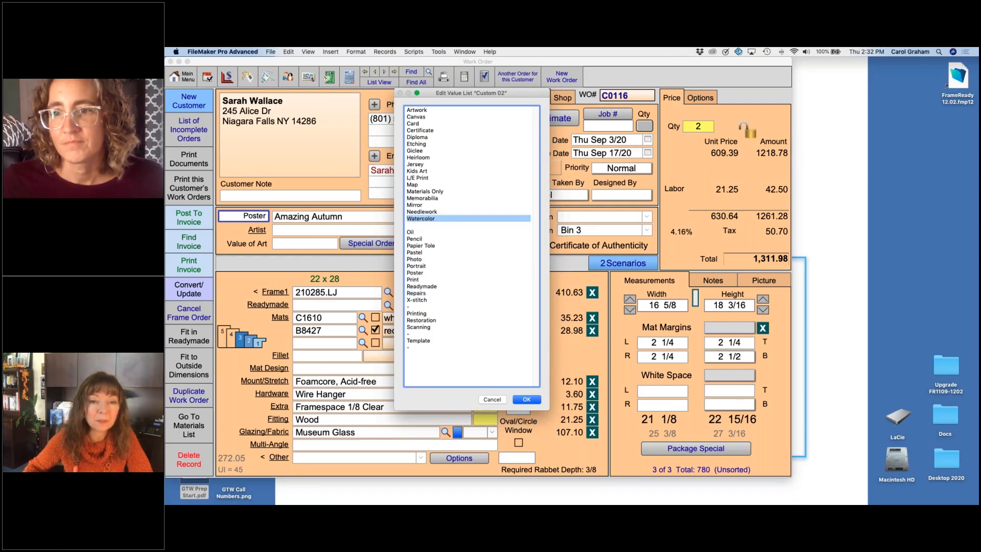
left_click(423, 228)
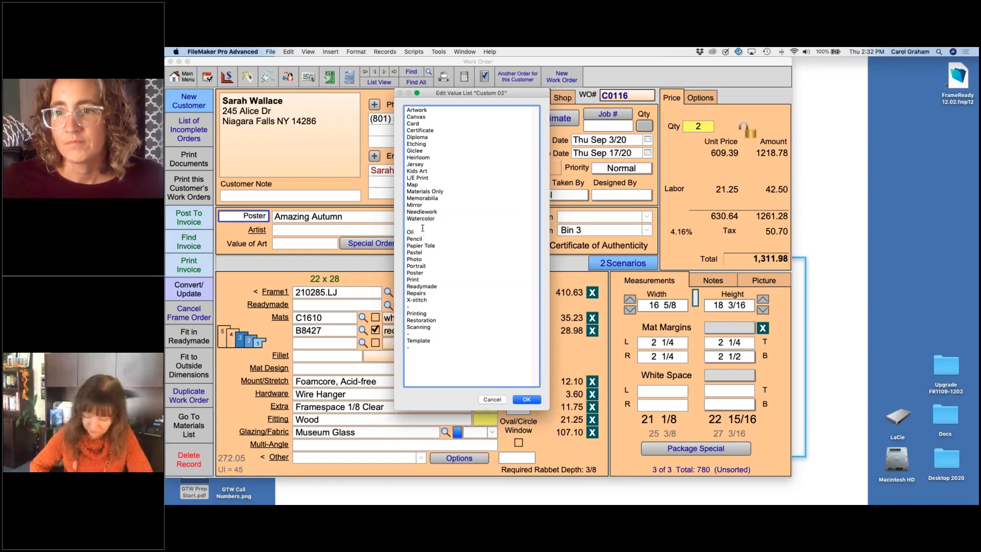
key("BackSpace")
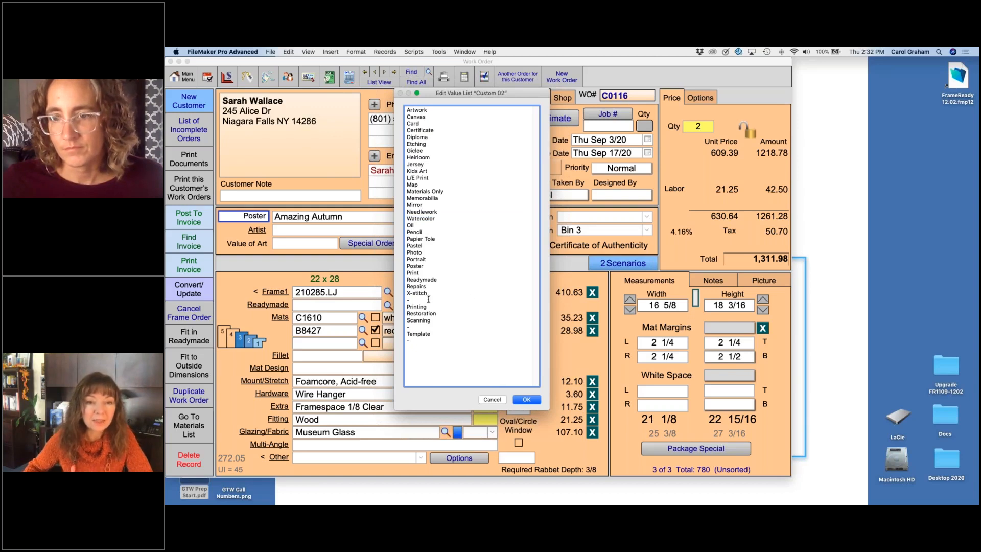
Step: Select the dash separators around the Printing, Restoration and Scanning group, and discard the value list edits
left_click_drag(421, 299, 407, 300)
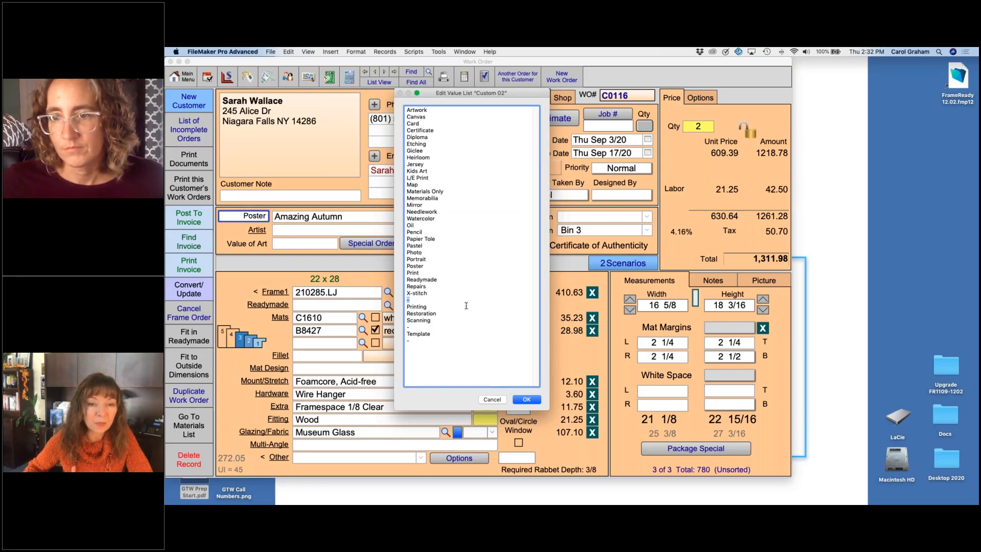
triple_click(418, 327)
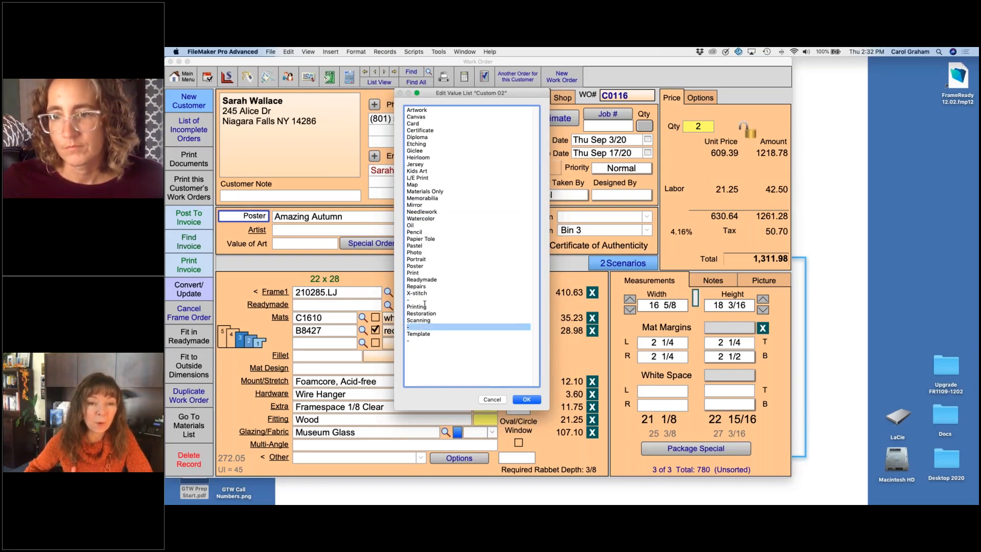
left_click(492, 399)
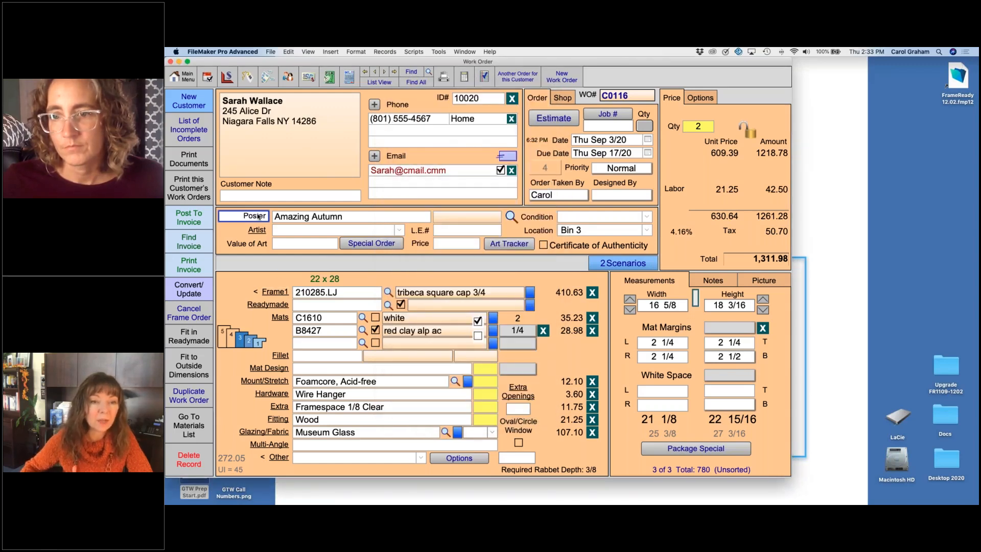
Step: Review the available art types and close the list, keeping Poster
left_click(256, 216)
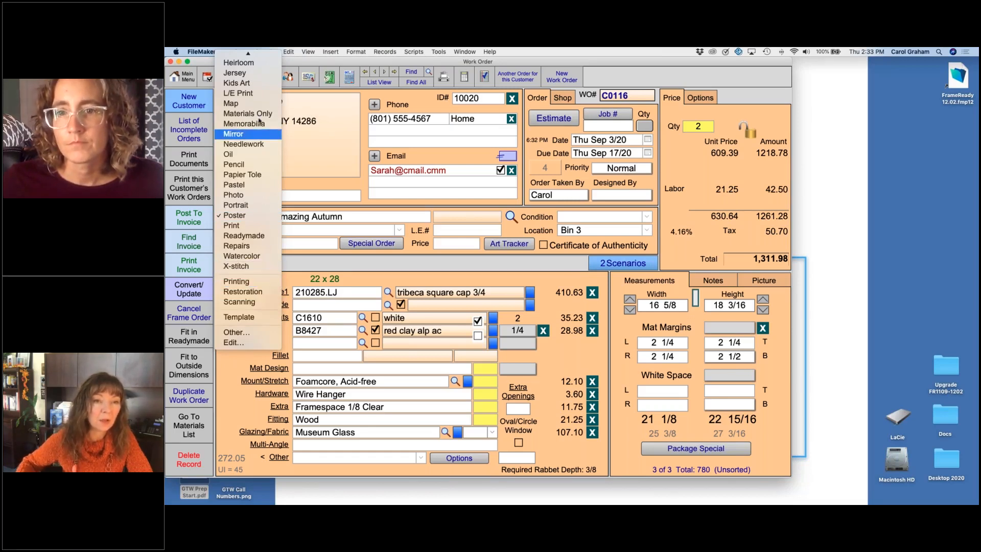
mouse_move(252, 50)
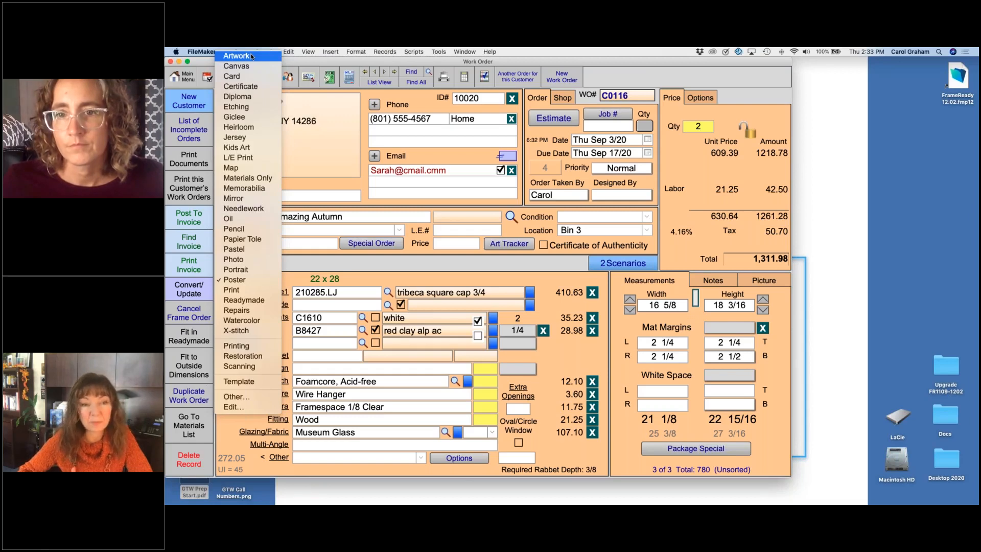
left_click(351, 265)
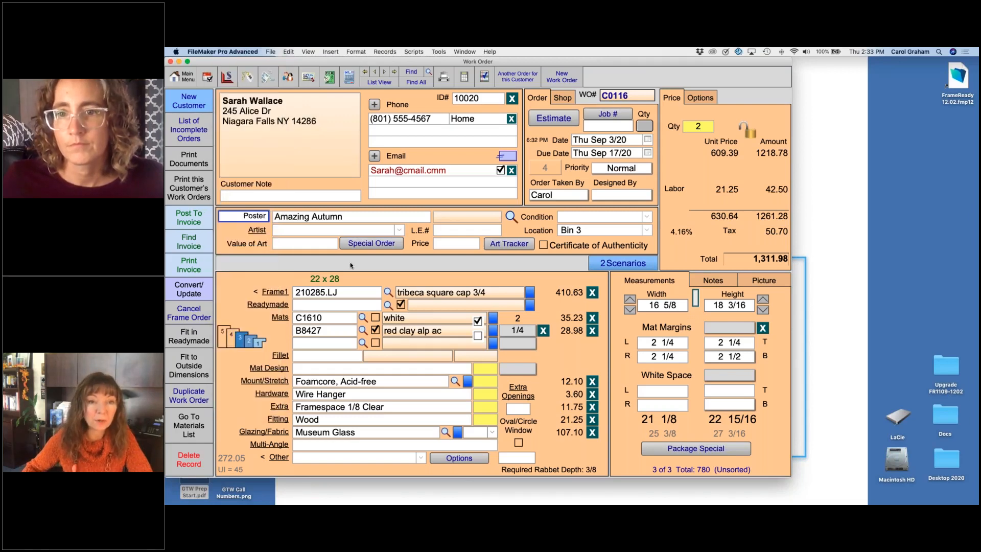
Step: Preview the work order printout, its Other Items page and the art ID tags, continuing through each without printing
left_click(444, 77)
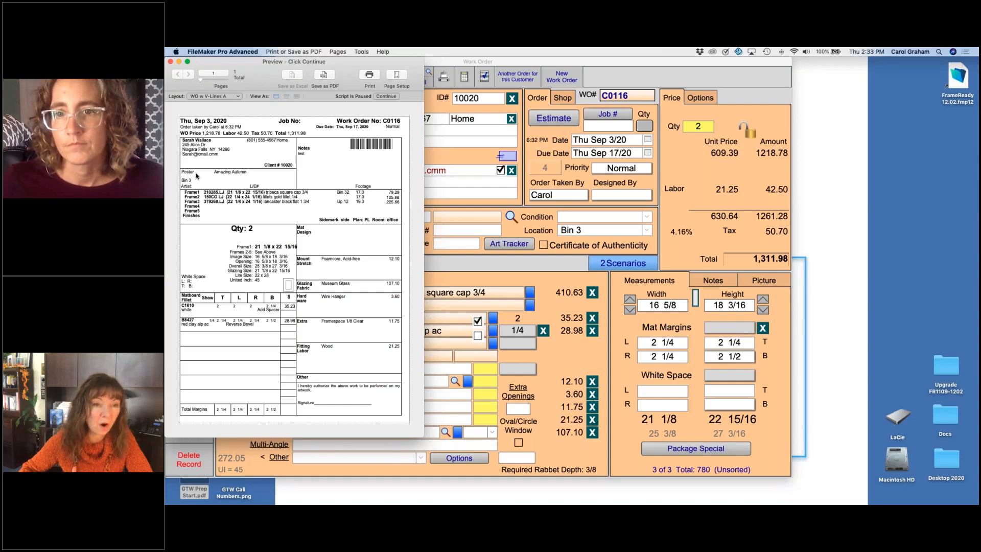
left_click(386, 96)
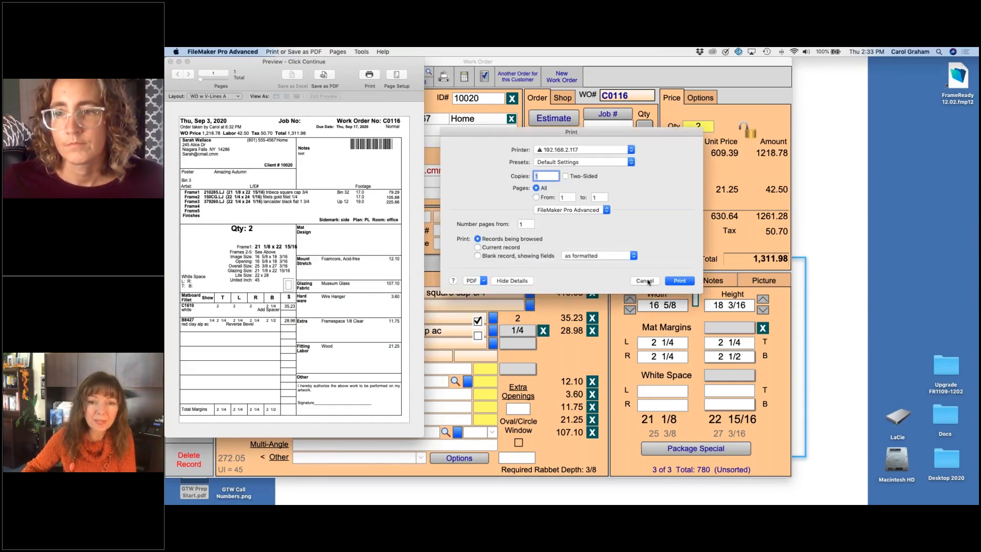
left_click(679, 280)
left_click(387, 96)
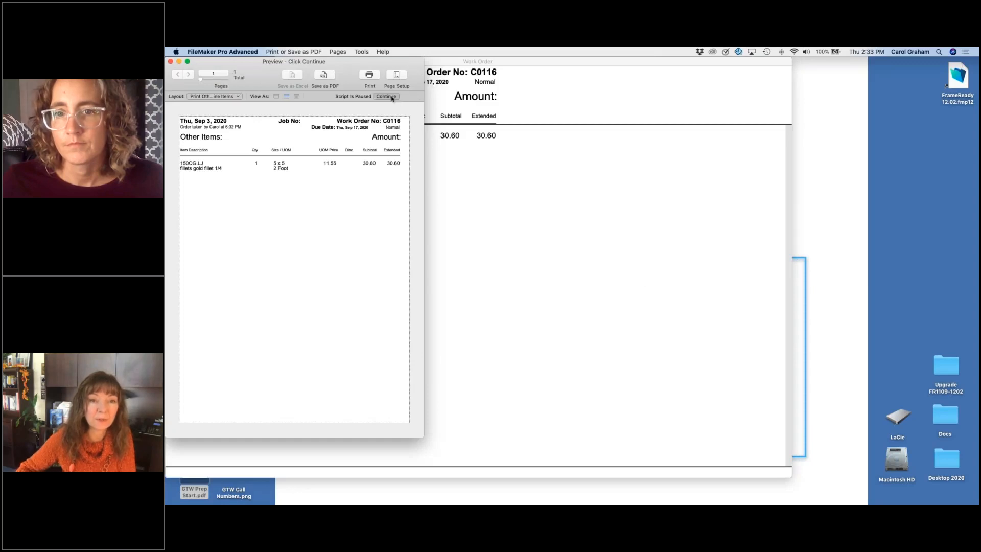
left_click(645, 281)
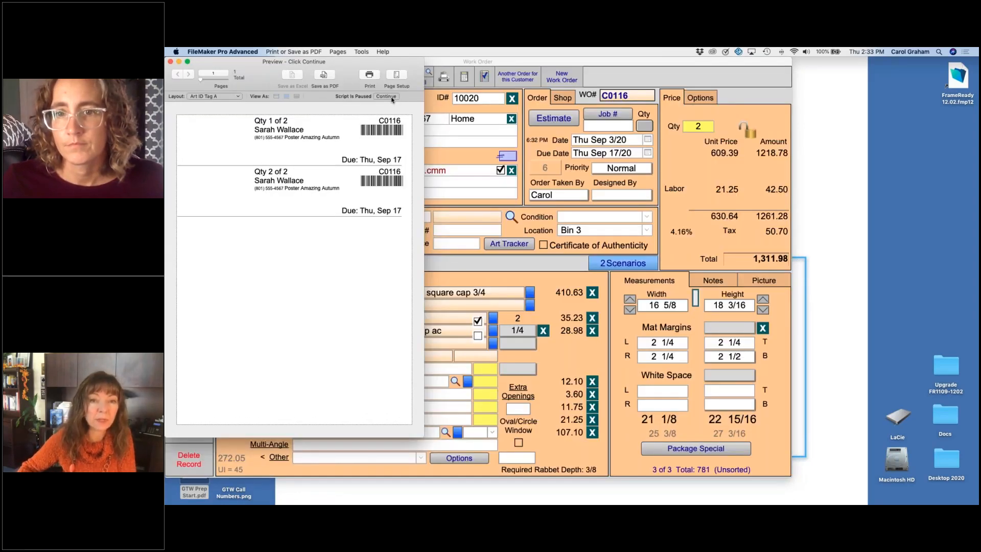
left_click(389, 97)
left_click(644, 281)
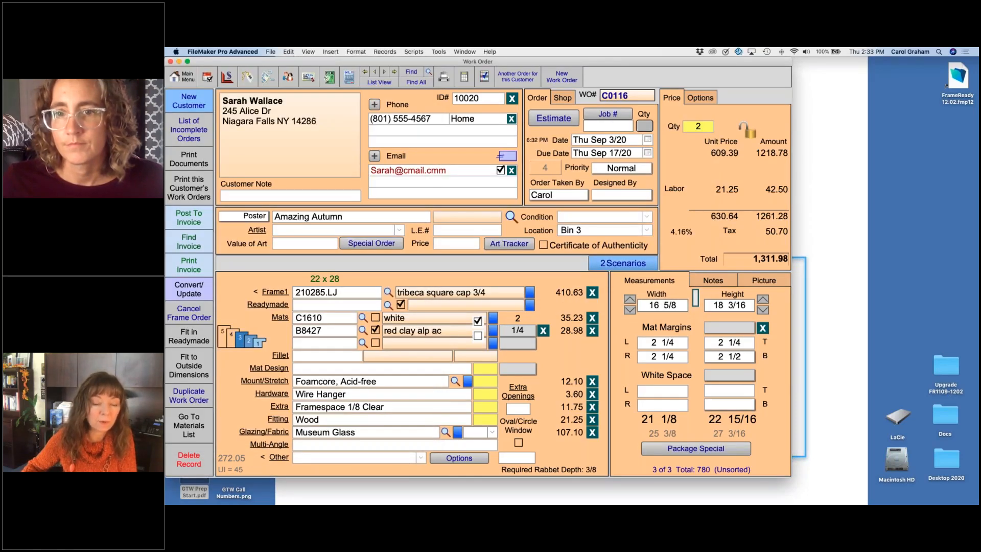
Step: Review all the location choices for the artwork and close the list, keeping Bin 3
left_click(636, 231)
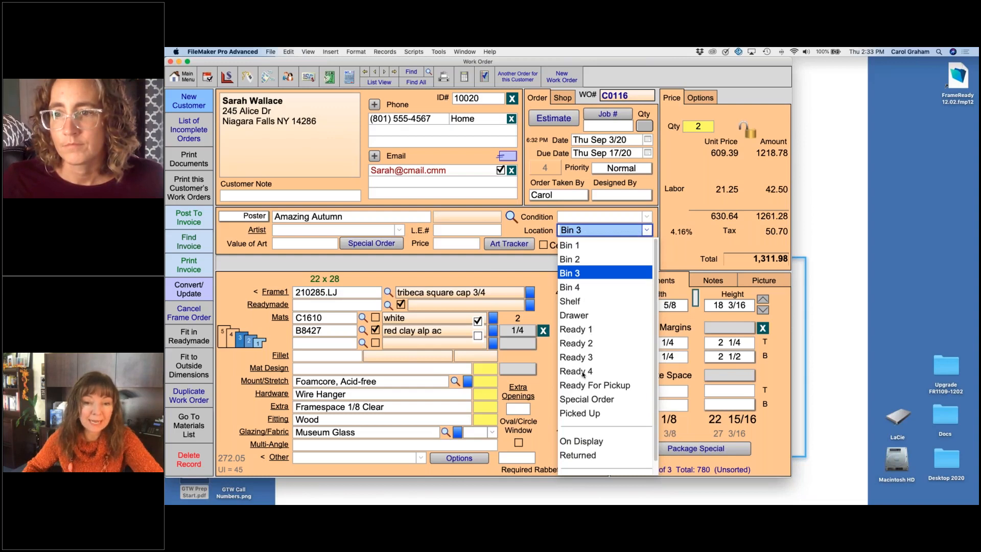
scroll(603, 398, "down", 1)
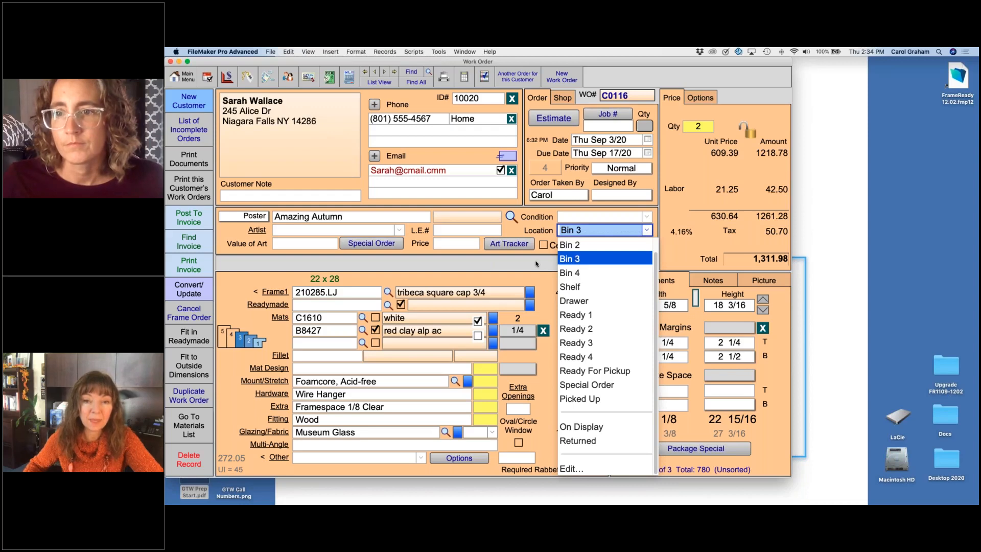
left_click(536, 264)
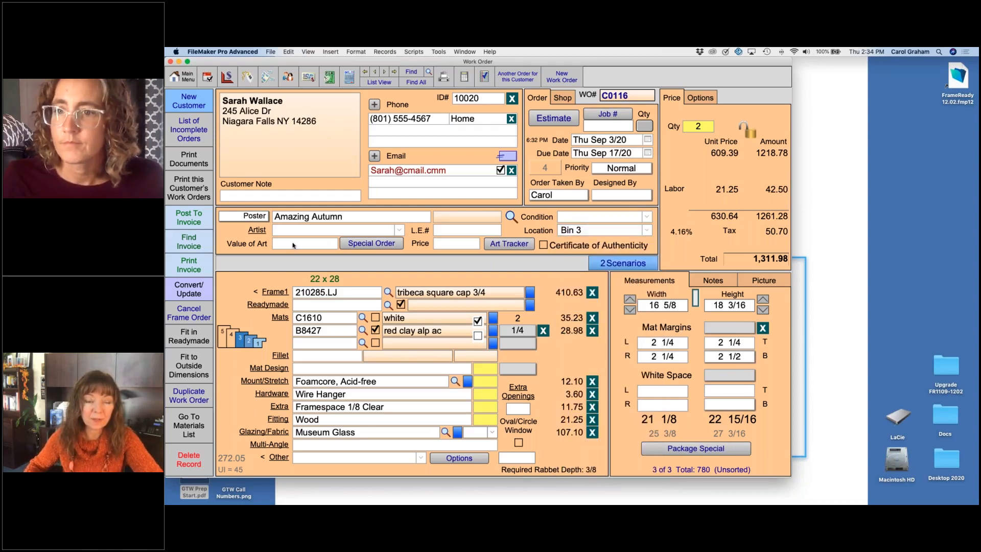
Step: Try an art price of 50 on the work order, apply it to the pricing, and clear the price
left_click(449, 244)
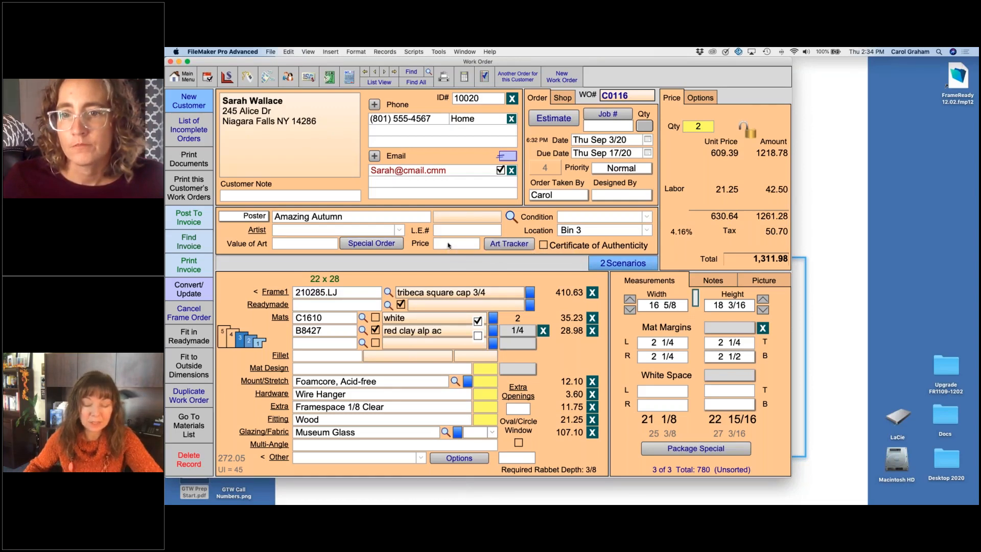
type("50")
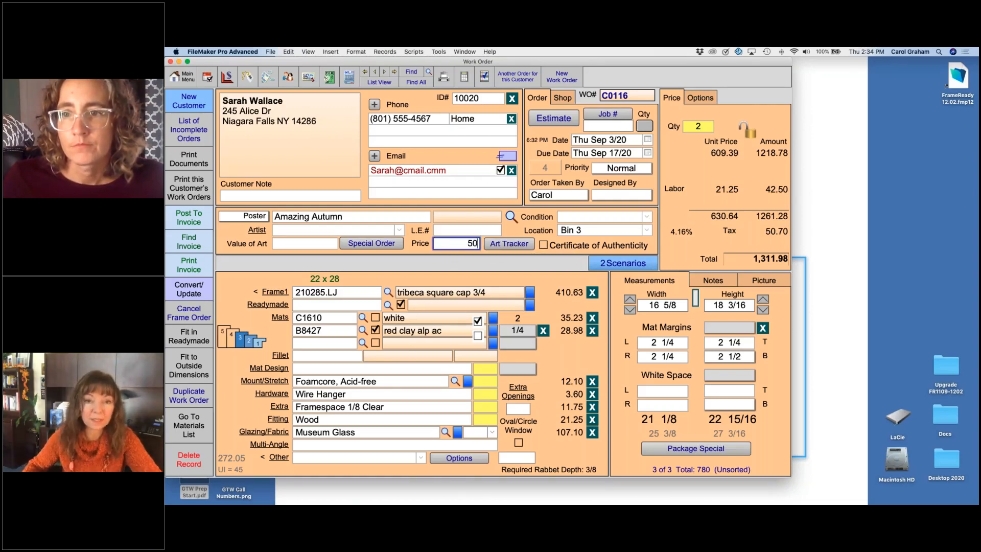
left_click(718, 158)
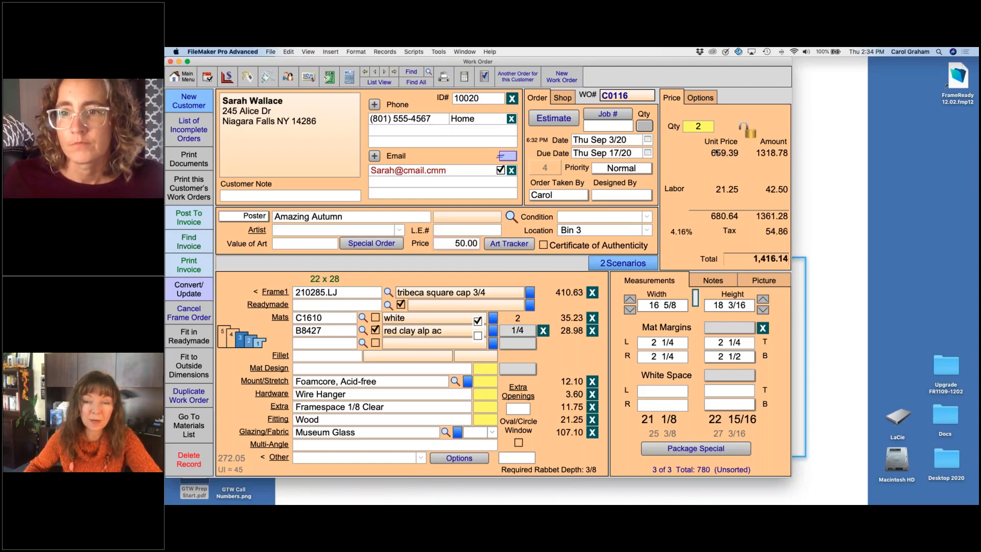
double_click(441, 244)
key("BackSpace")
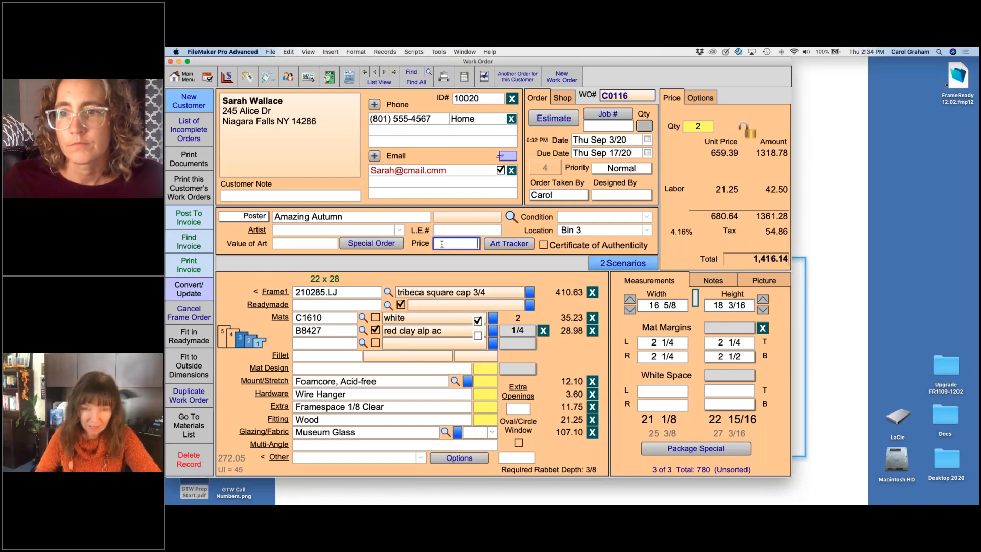
left_click(510, 217)
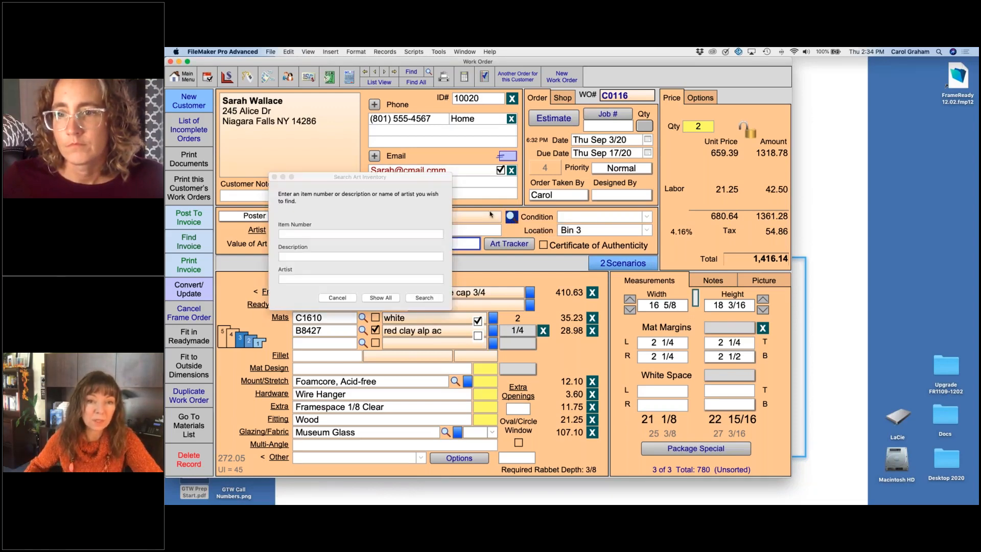
left_click(309, 256)
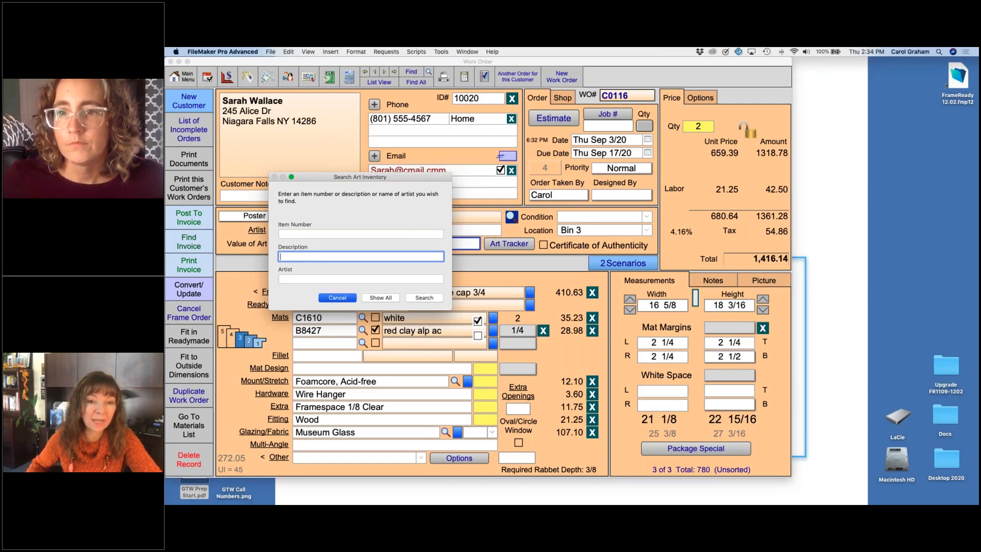
left_click(424, 298)
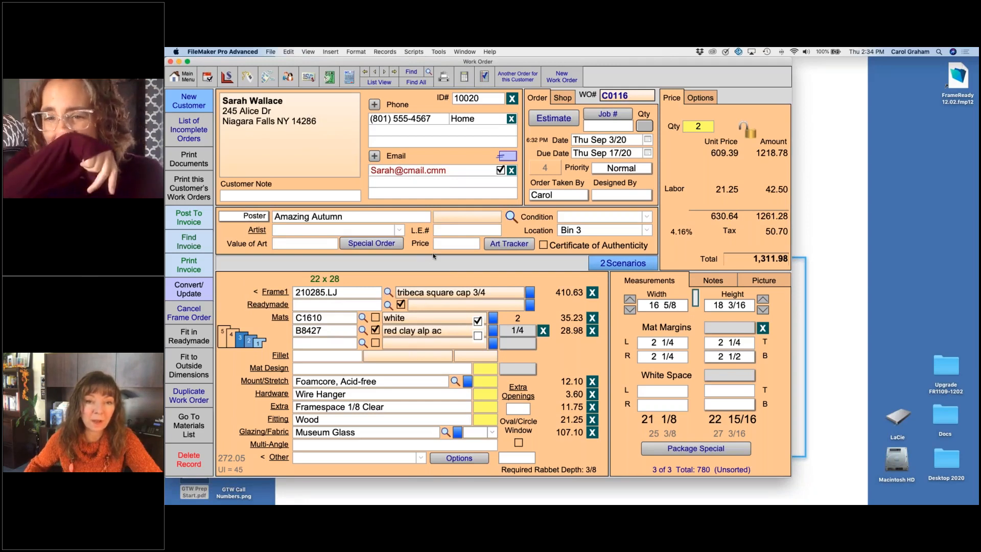
Step: Search the art inventory by the description "evening song" and bring the matching artwork into the work order
left_click(511, 216)
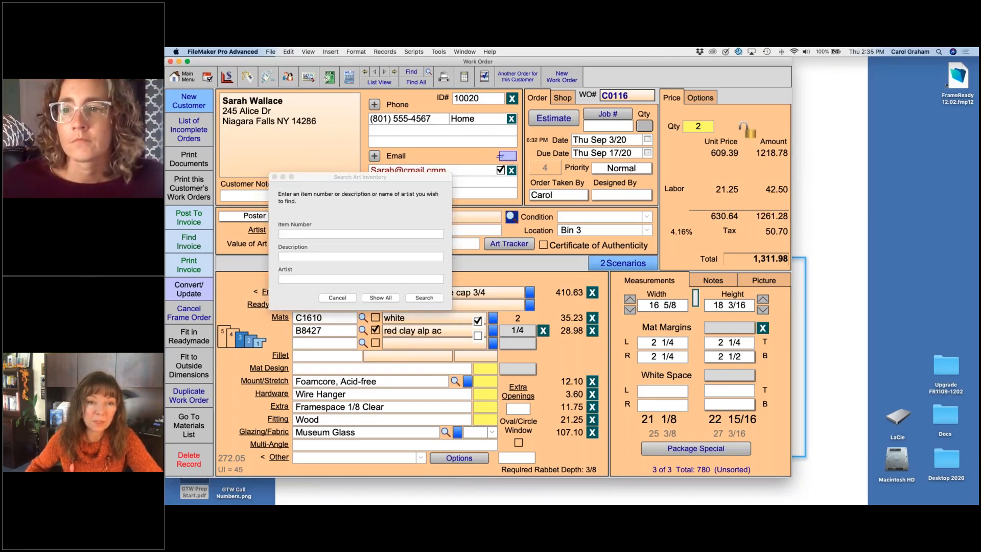
left_click(340, 259)
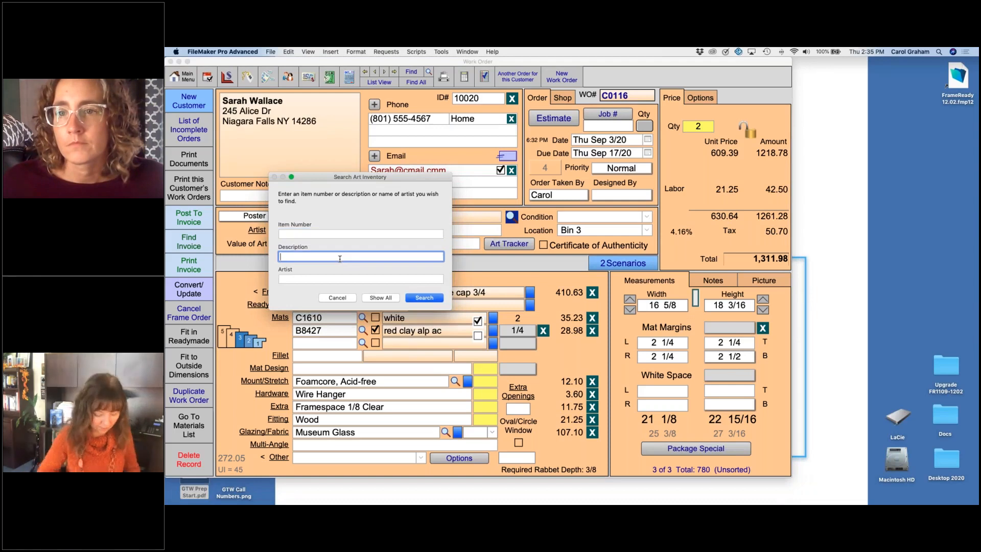
type("evening")
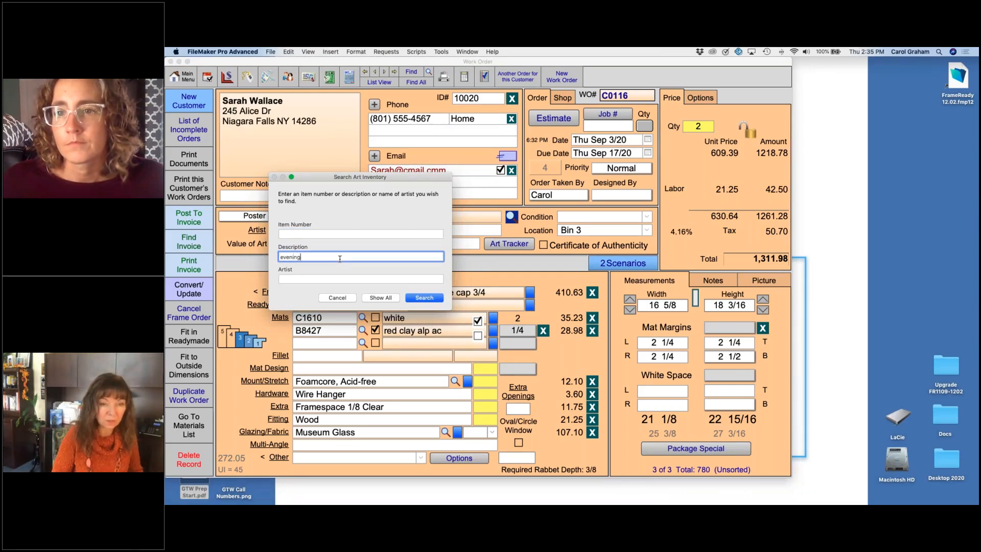
type(" song")
key("Return")
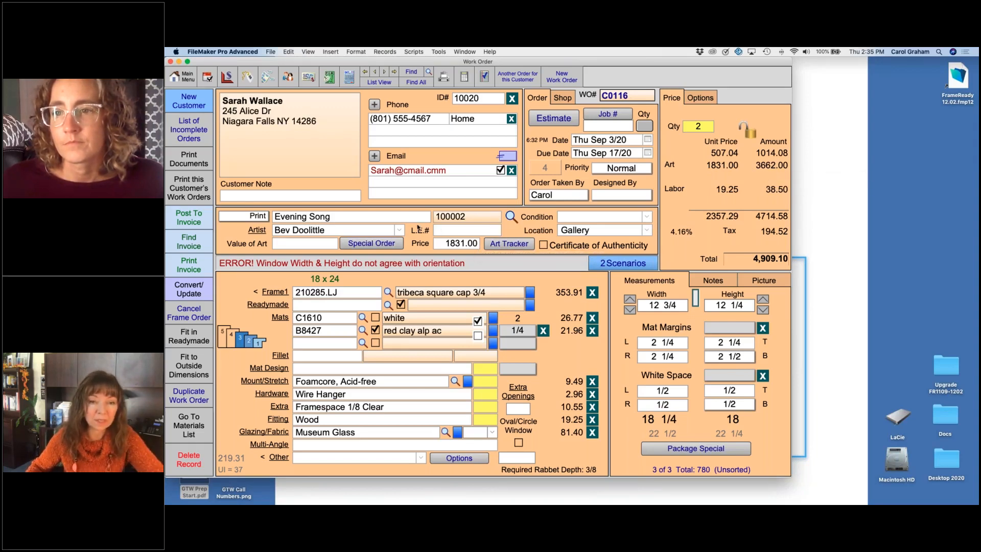
Step: Try a value of art of 200 on the Evening Song work order, check the pricing, and clear the value
left_click(336, 244)
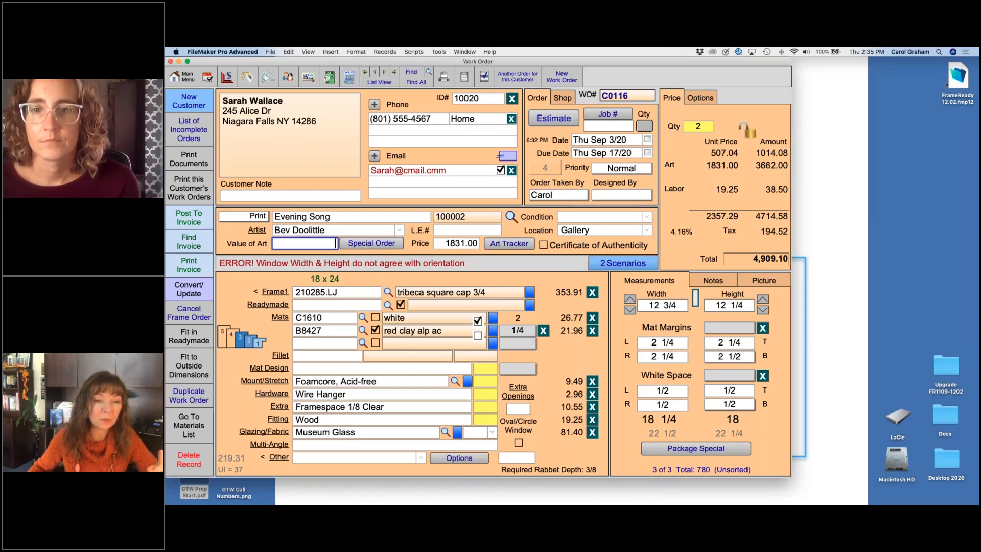
type("200")
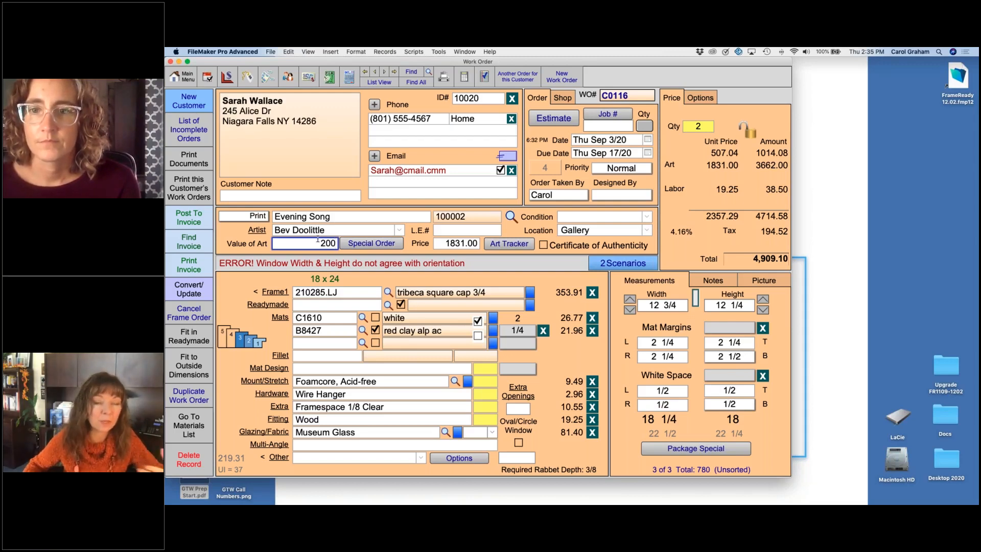
left_click(683, 206)
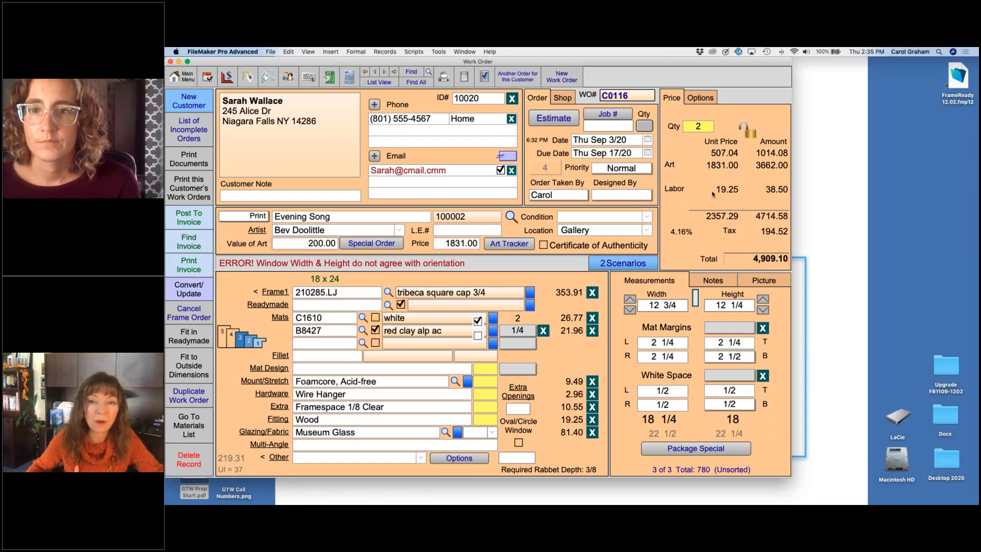
left_click(294, 245)
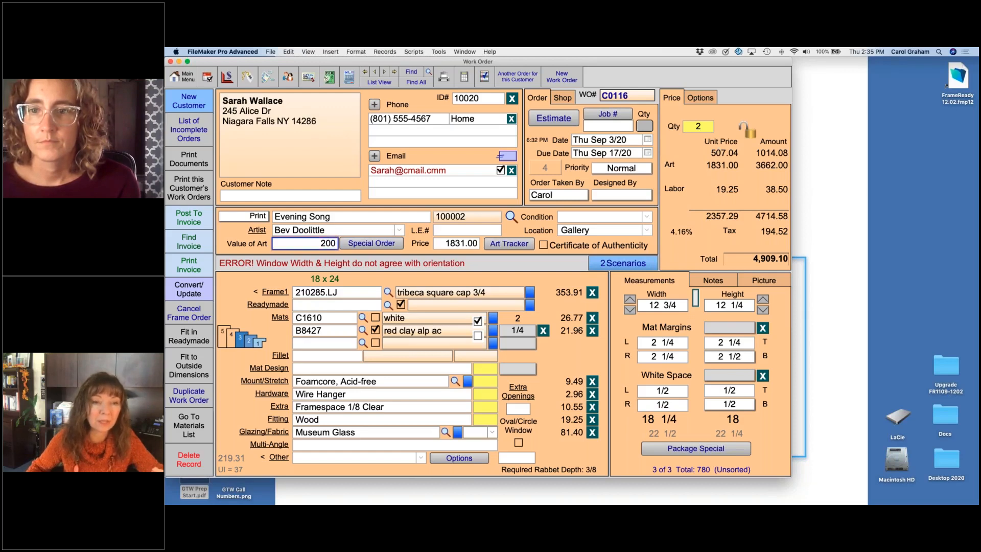
key("BackSpace")
key("BackSpace")
key("BackSpace")
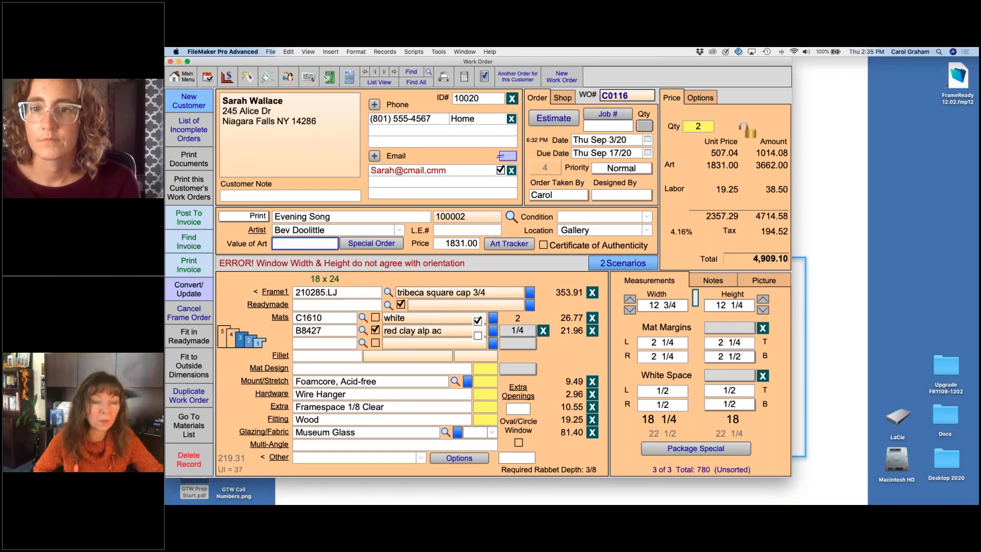
left_click(228, 230)
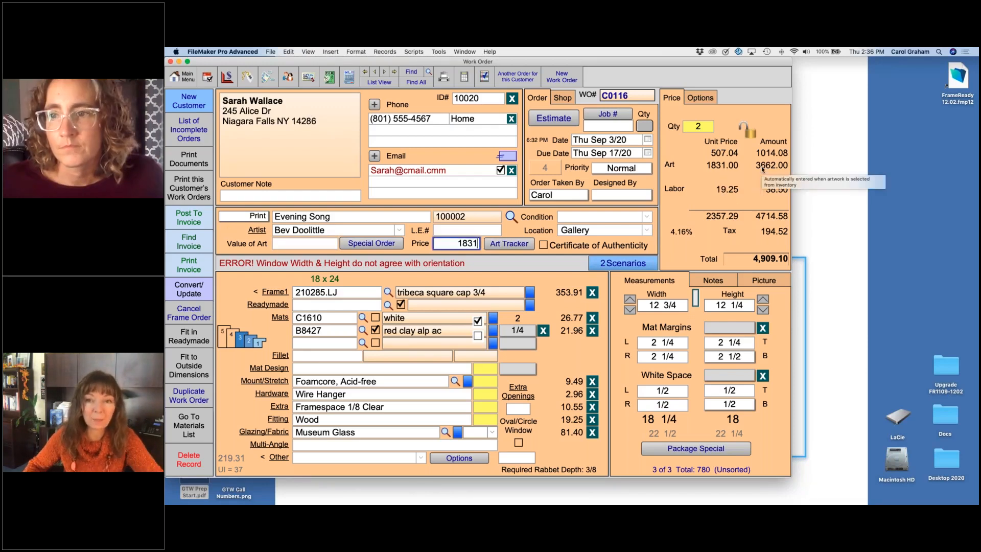
Step: Look at the pricing options for locked price, discounts and tax exemption, and return to the price breakdown
left_click(706, 98)
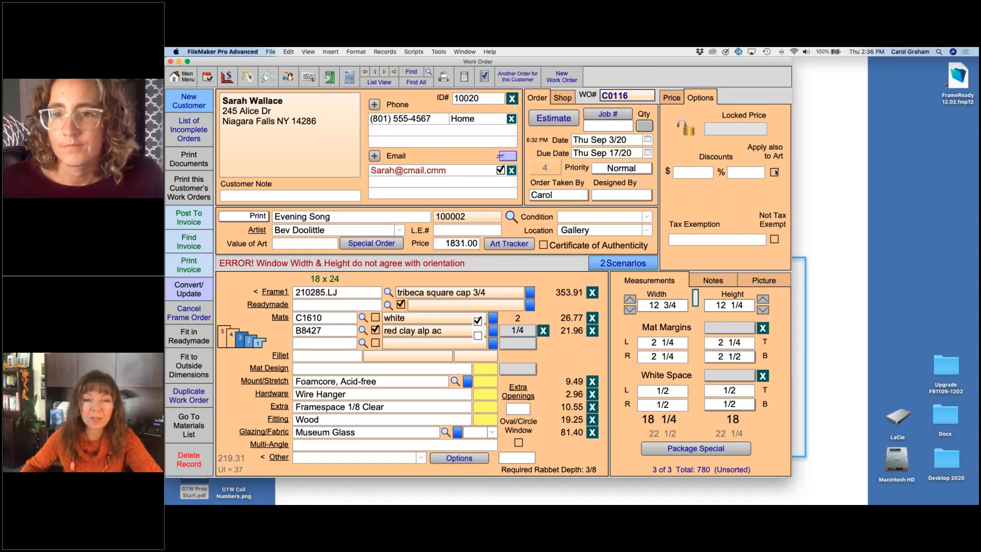
left_click(676, 98)
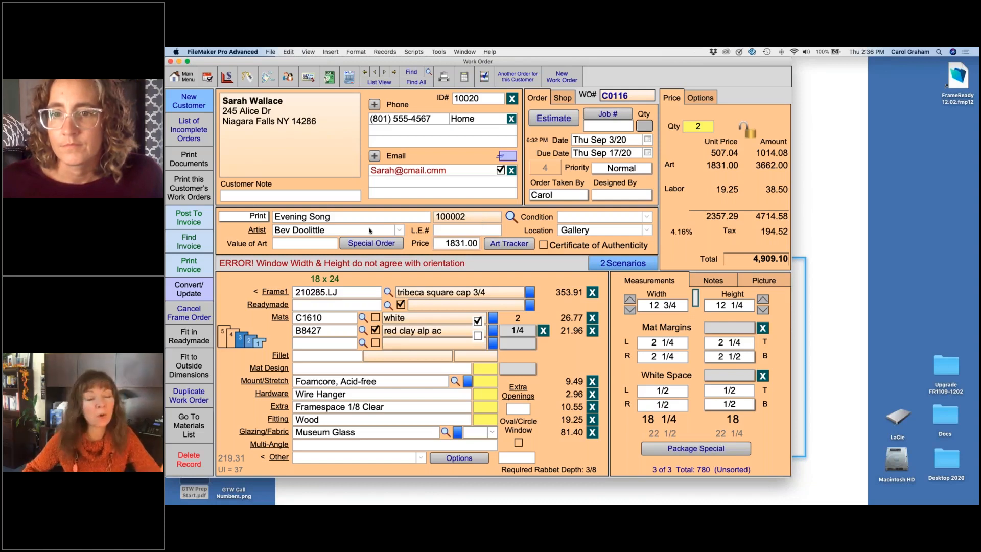
Step: Go to the previous work order, French Fries, and enter an artist's name that is not in the artist list
left_click(375, 72)
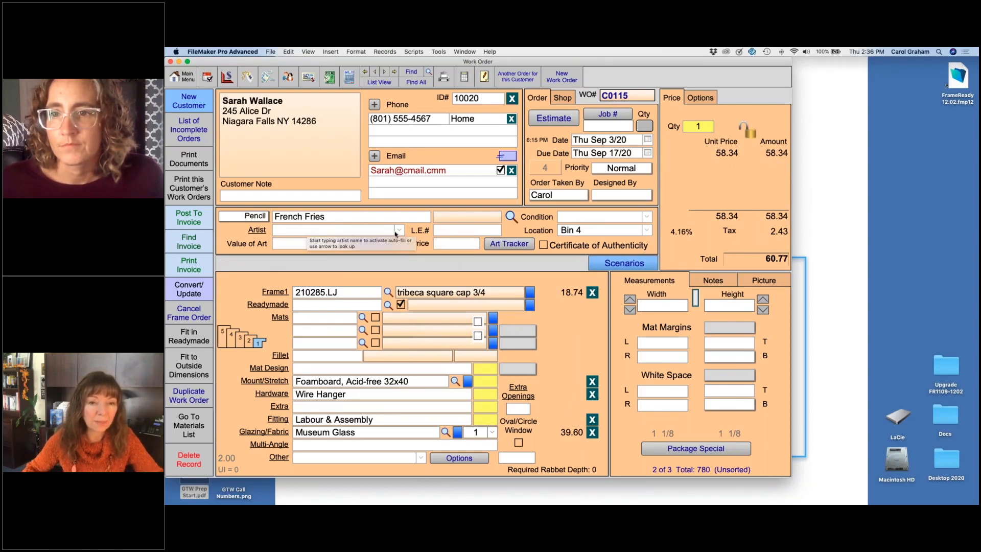
left_click(348, 231)
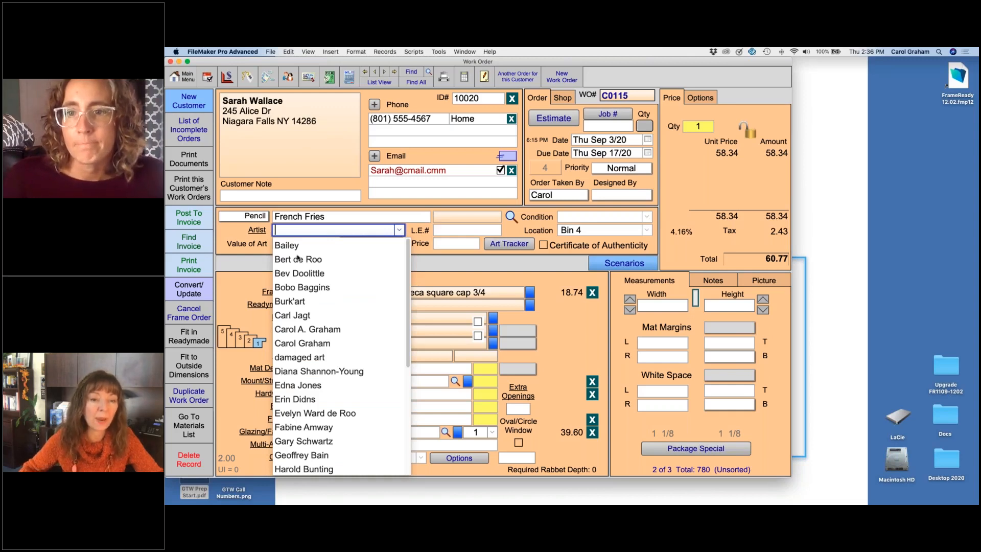
left_click(336, 230)
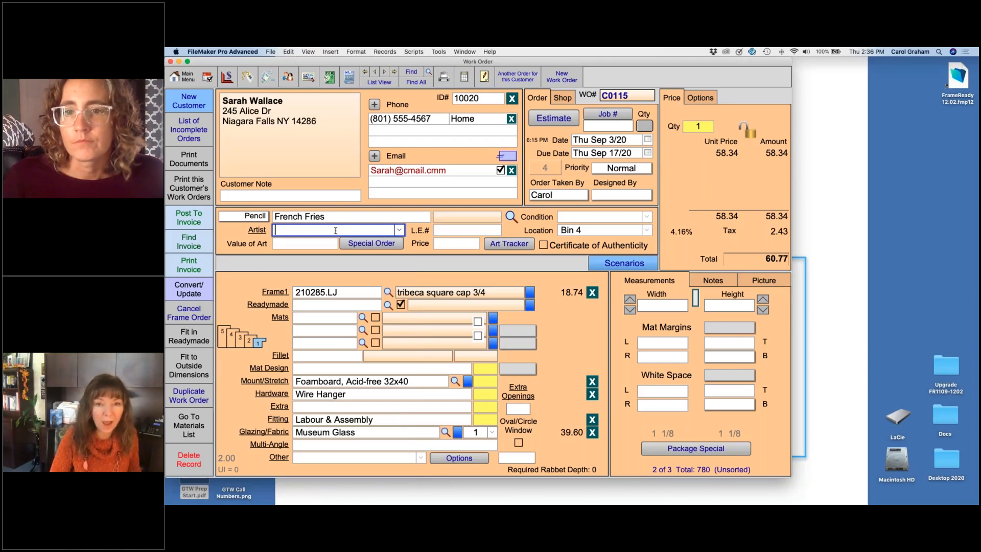
type("ti")
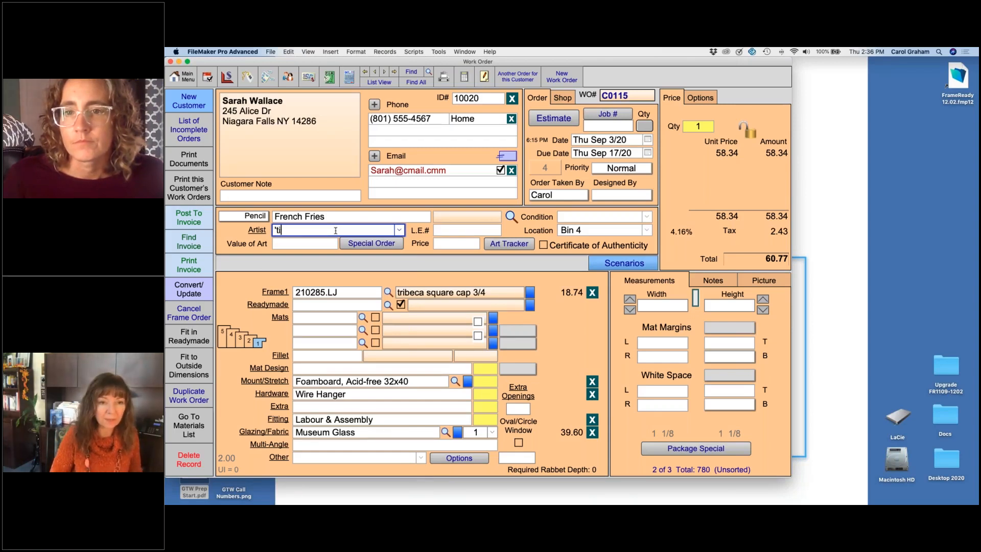
key("BackSpace")
key("BackSpace")
key("BackSpace")
type("Tim")
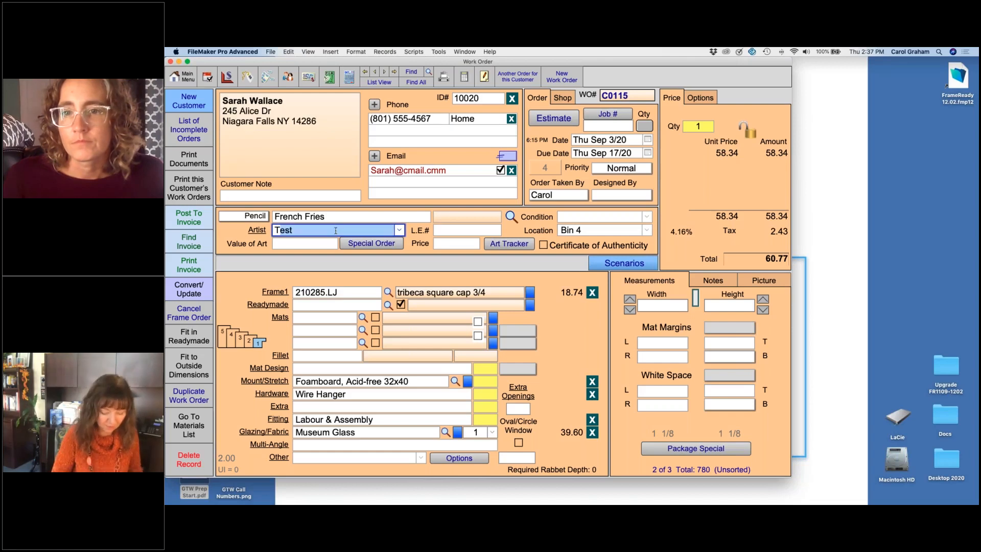
key("BackSpace")
key("BackSpace")
key("BackSpace")
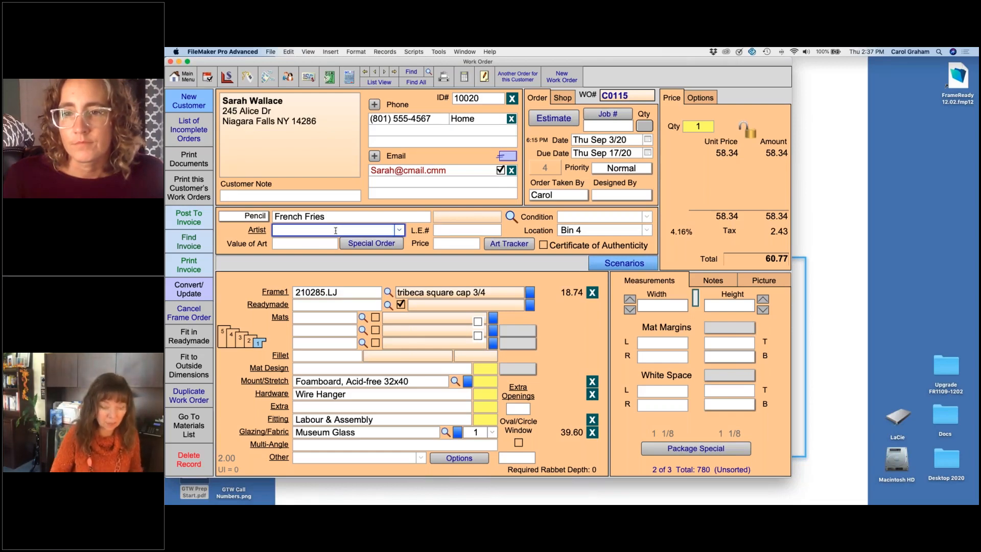
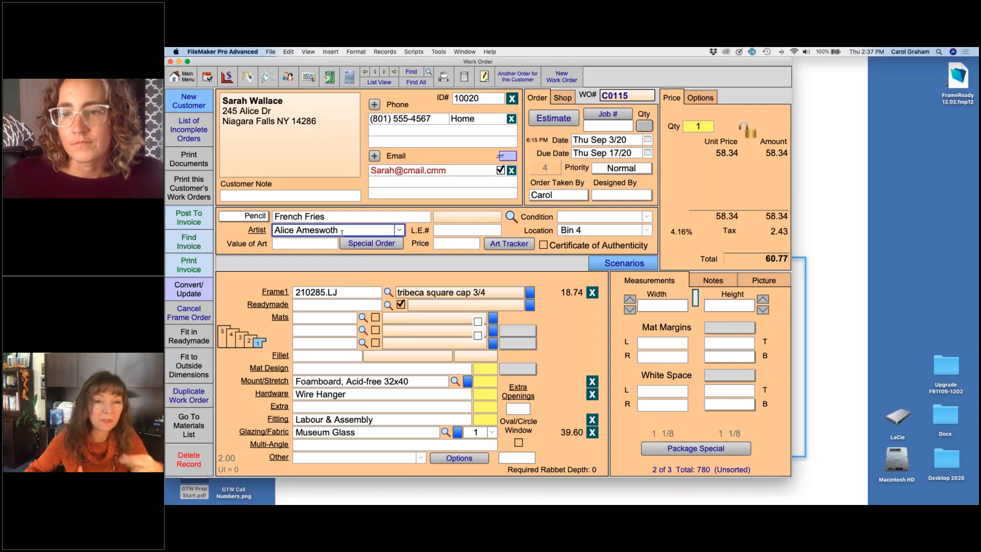
Step: Check the artist choices on the French Fries order and the Evening Song order, and return to French Fries
left_click(400, 231)
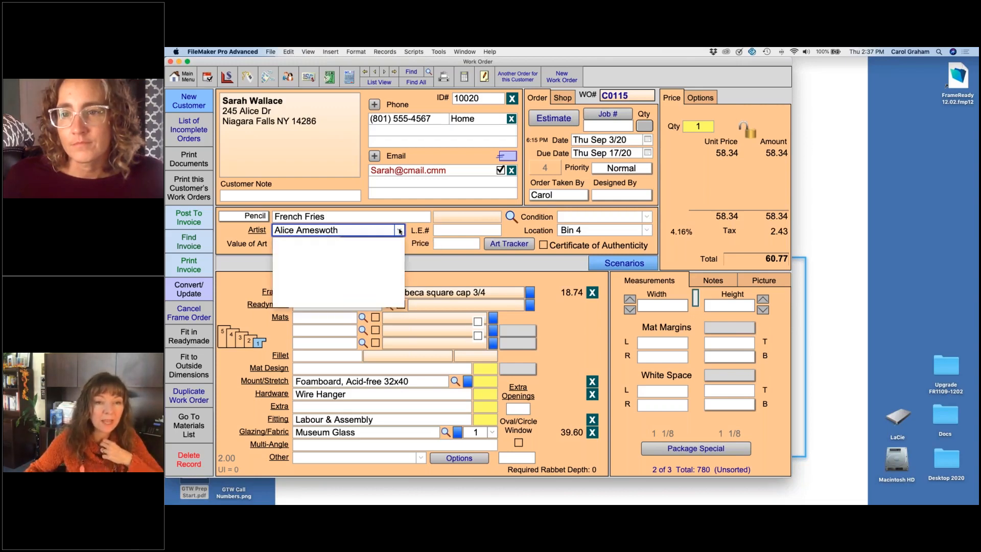
left_click(225, 232)
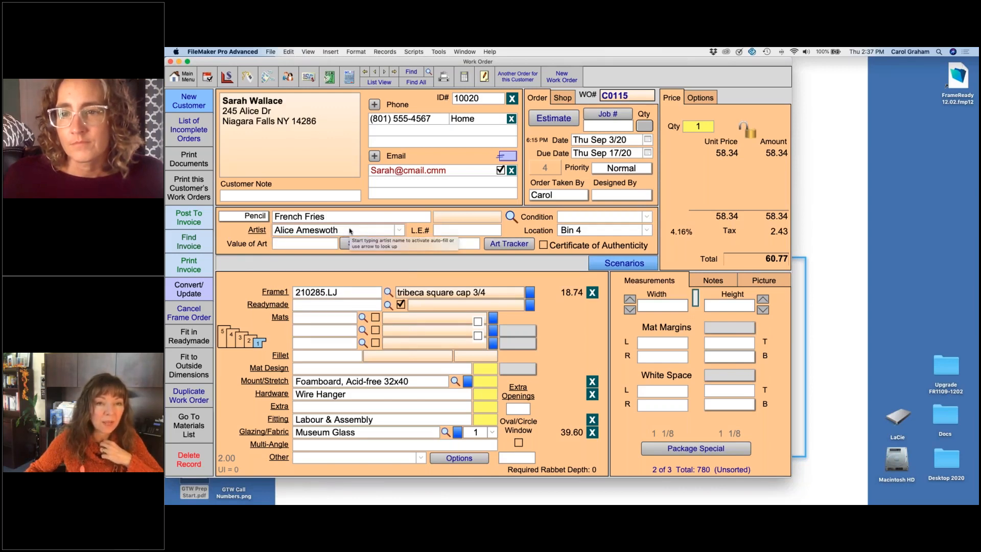
left_click(384, 72)
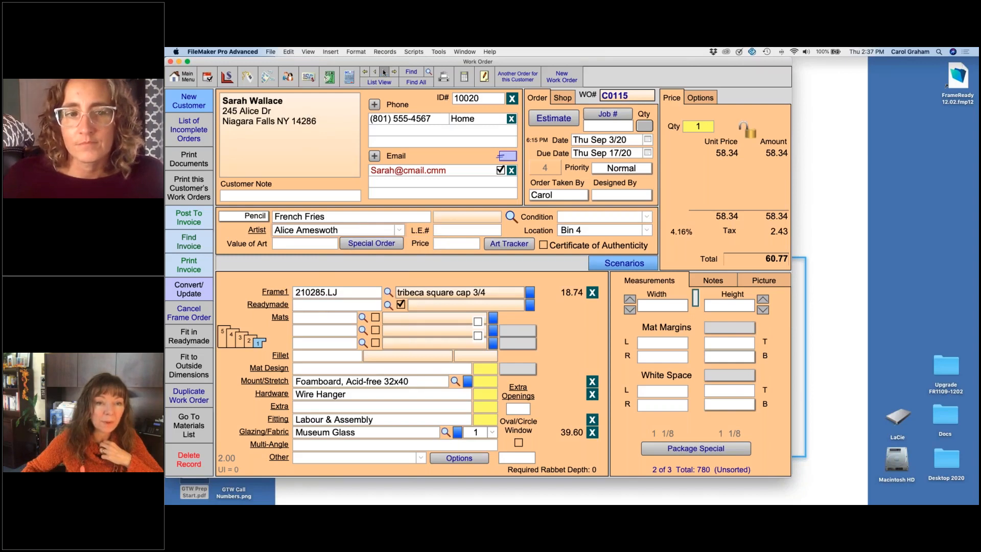
left_click(400, 229)
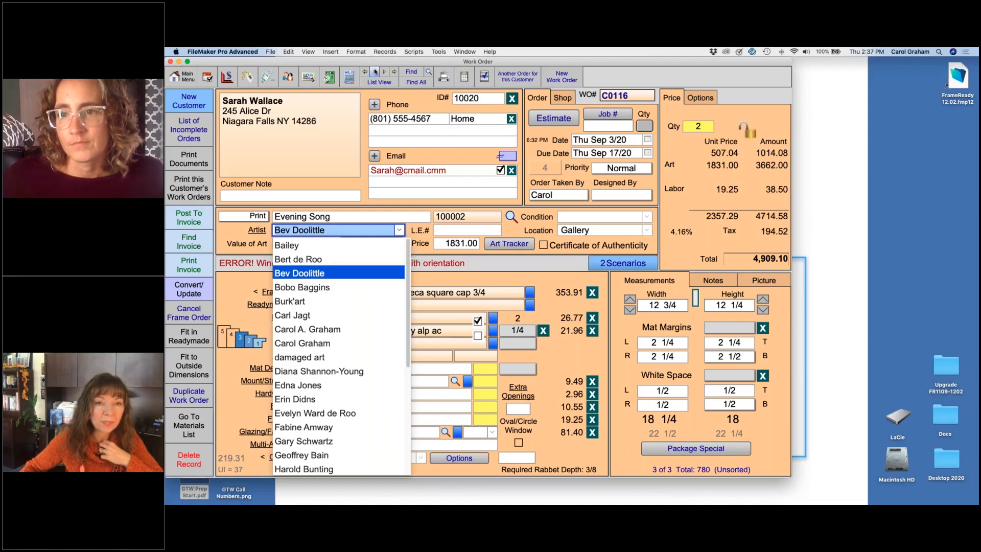
left_click(375, 72)
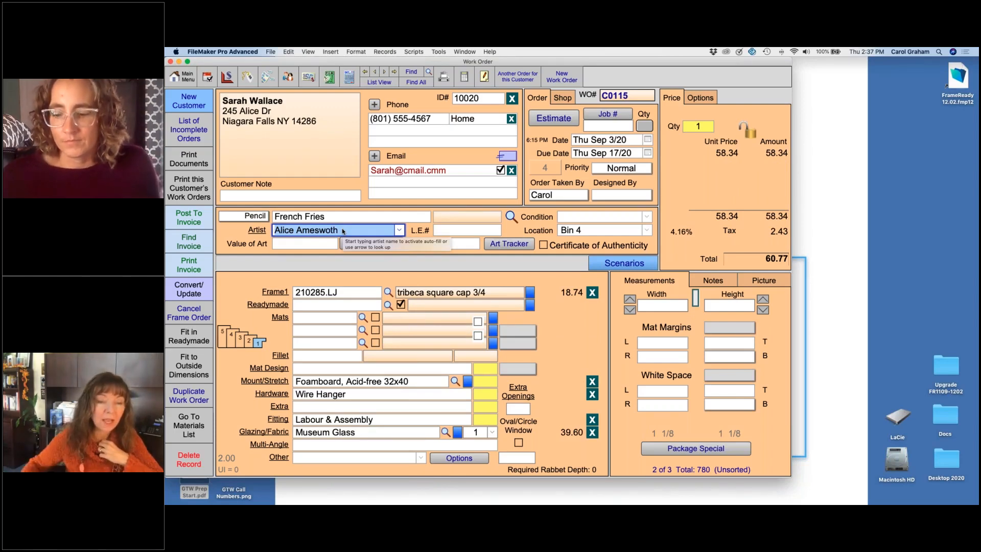
Step: Add the name entered on the French Fries order to the artist list and check the updated choices
left_click(257, 231)
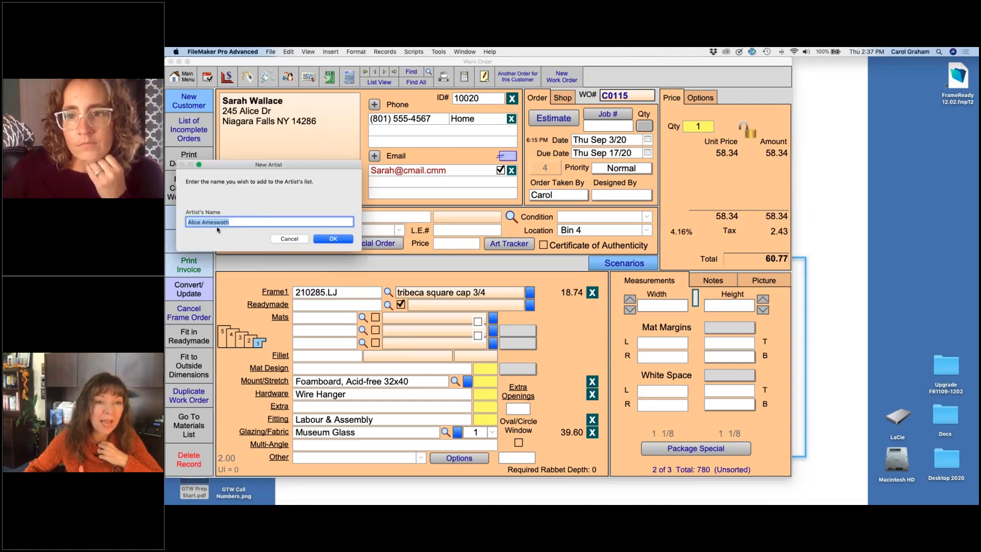
left_click(333, 239)
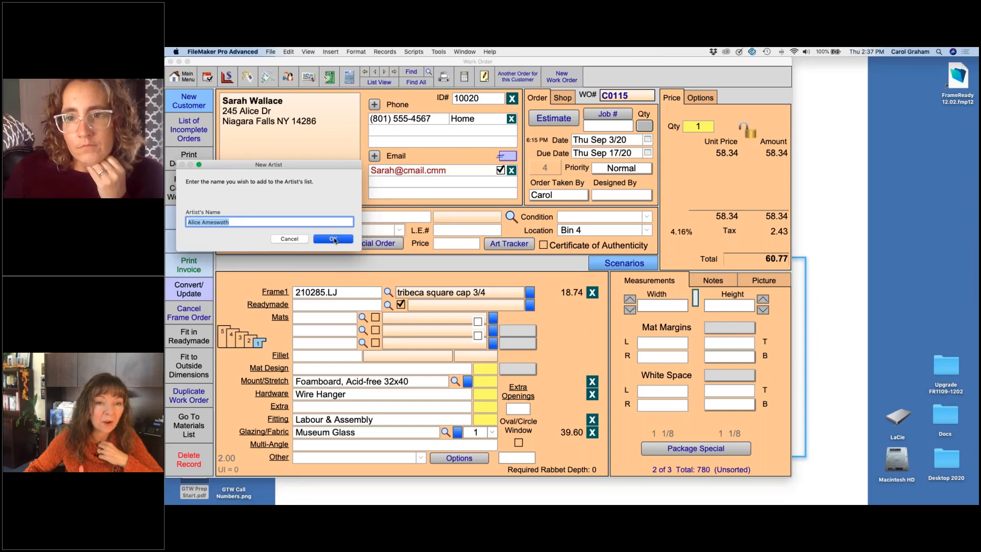
left_click(399, 232)
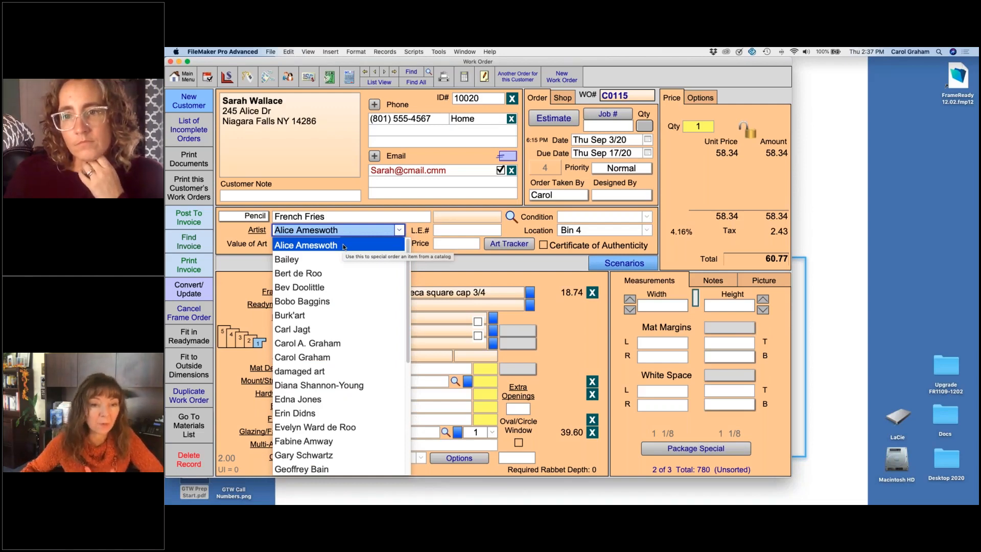
left_click(233, 233)
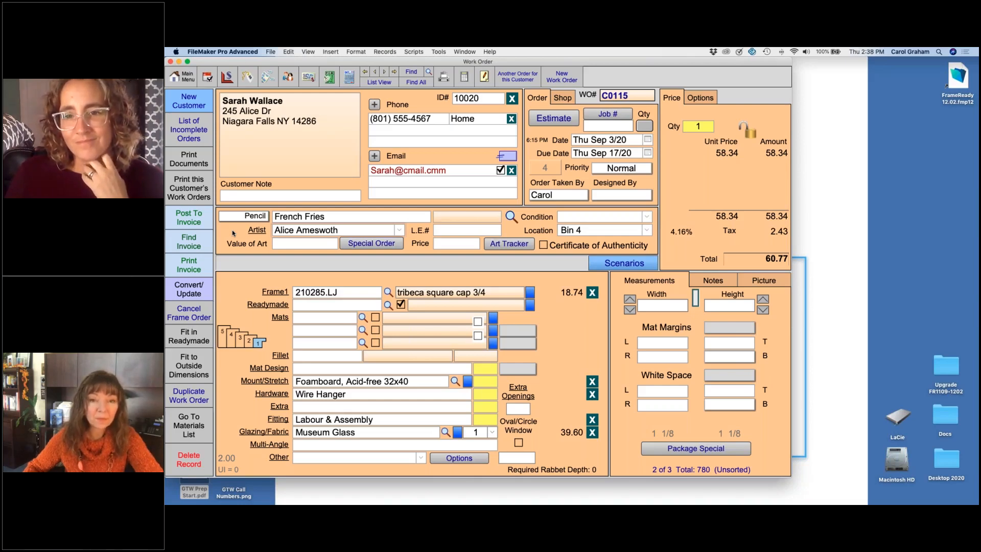
Step: Record the conditions Brittle, Faded and Mold for the French Fries artwork
left_click(647, 218)
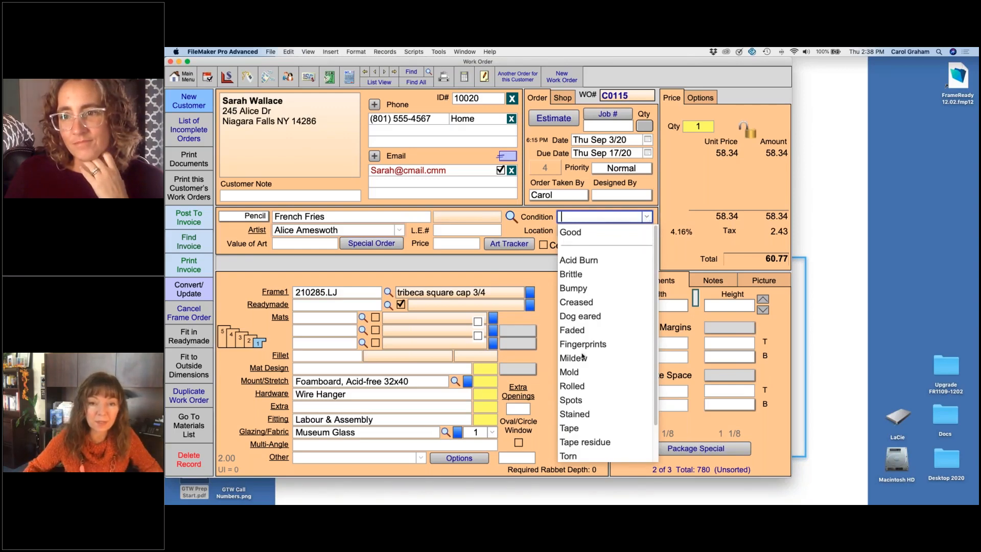
left_click(575, 275)
left_click(579, 331)
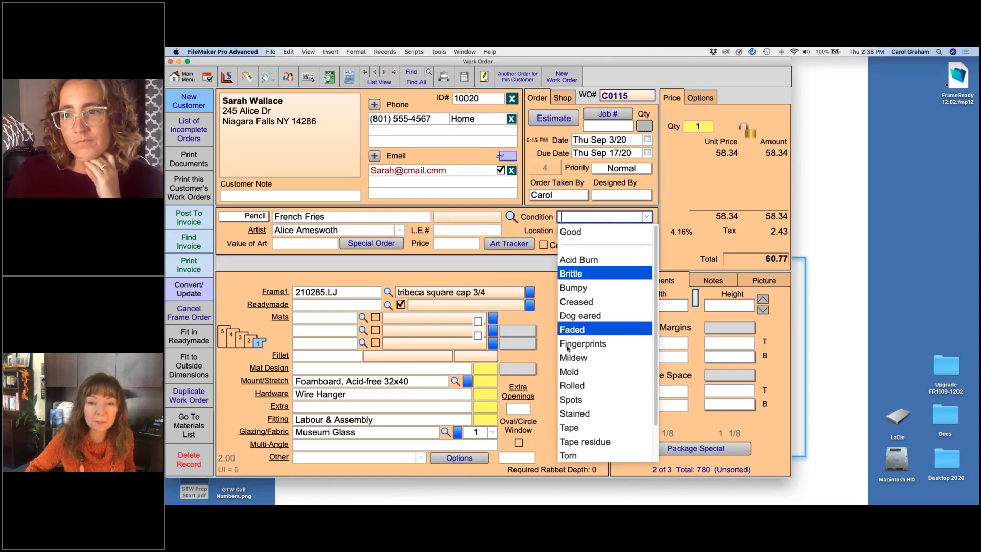
left_click(572, 372)
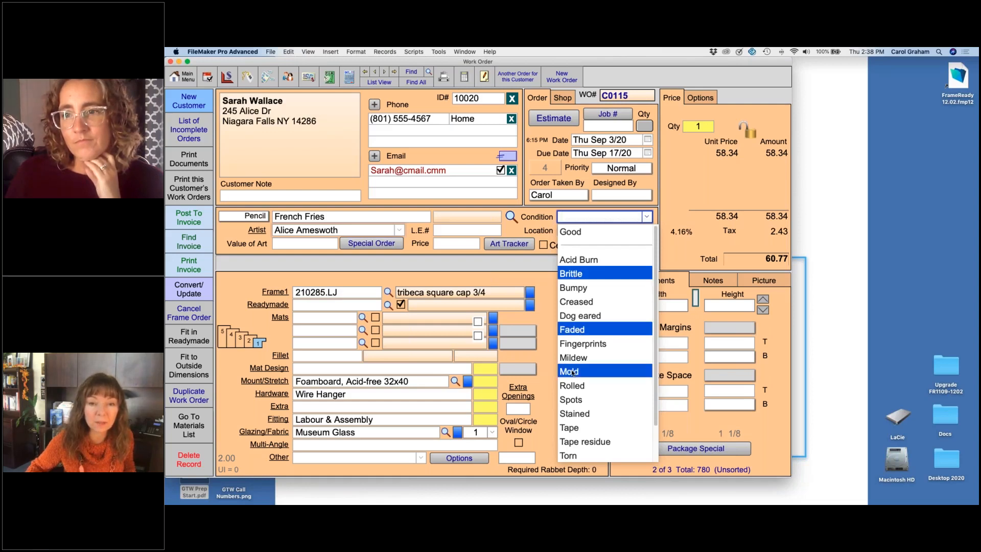
key("Return")
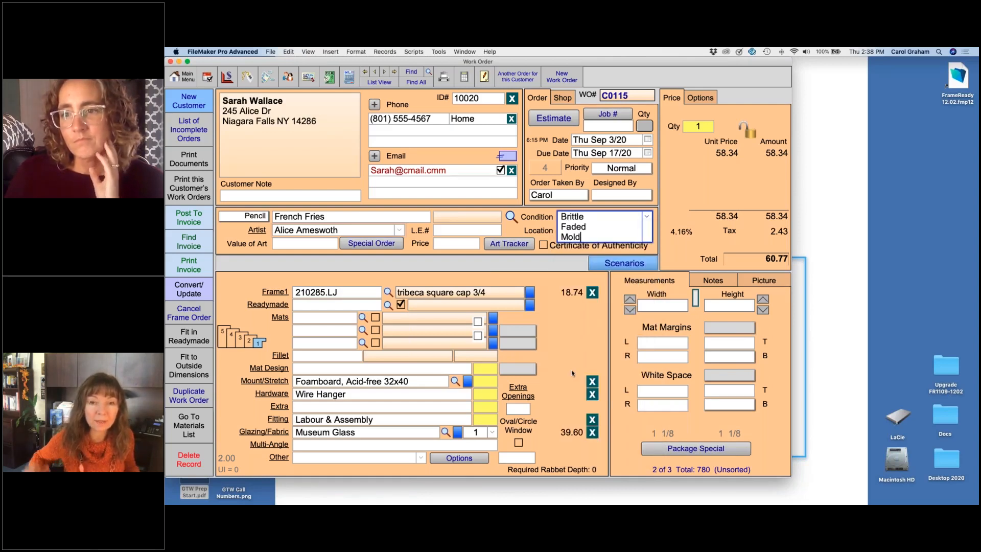
Step: Remove the line breaks between the conditions so the entry reads "Brittle Faded Mold" on one line
left_click(592, 217)
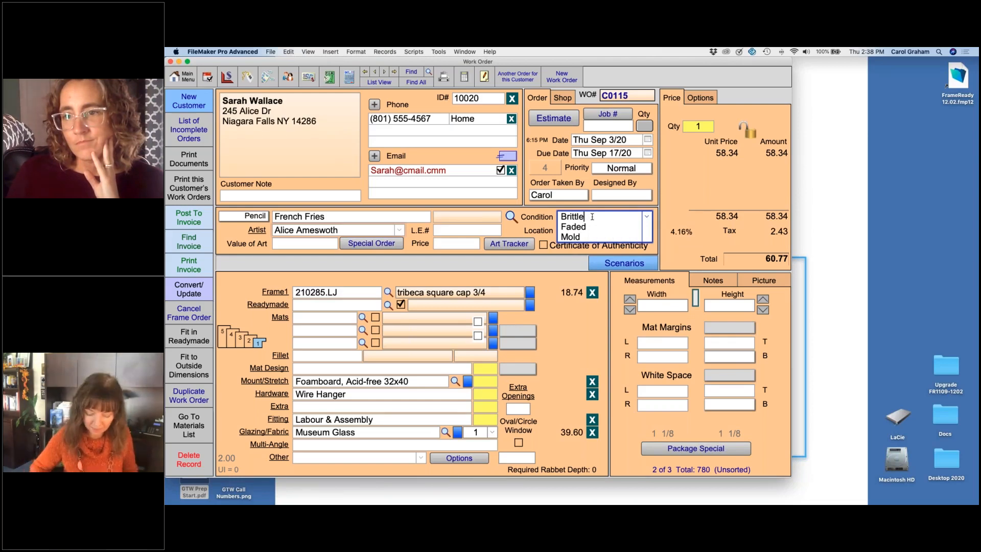
key("Delete")
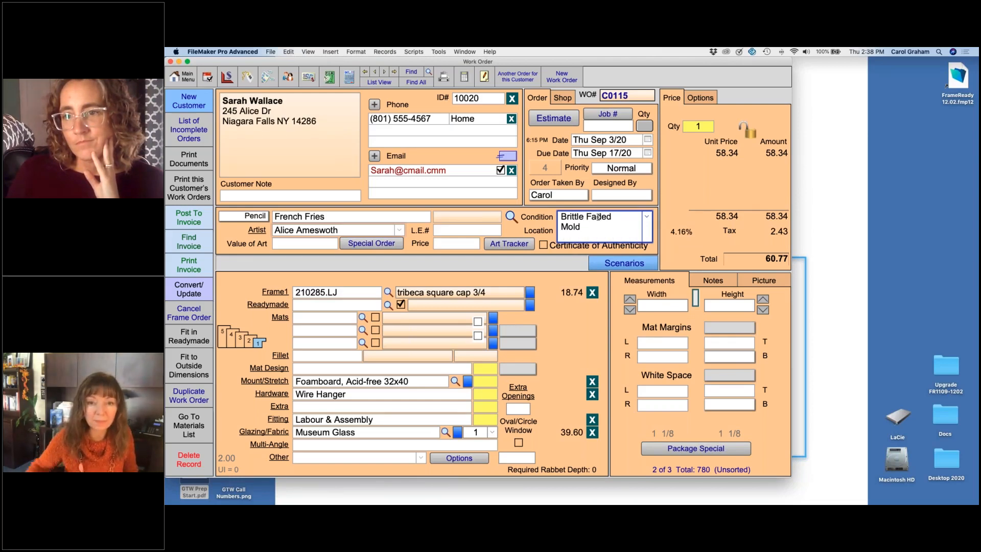
key("Delete")
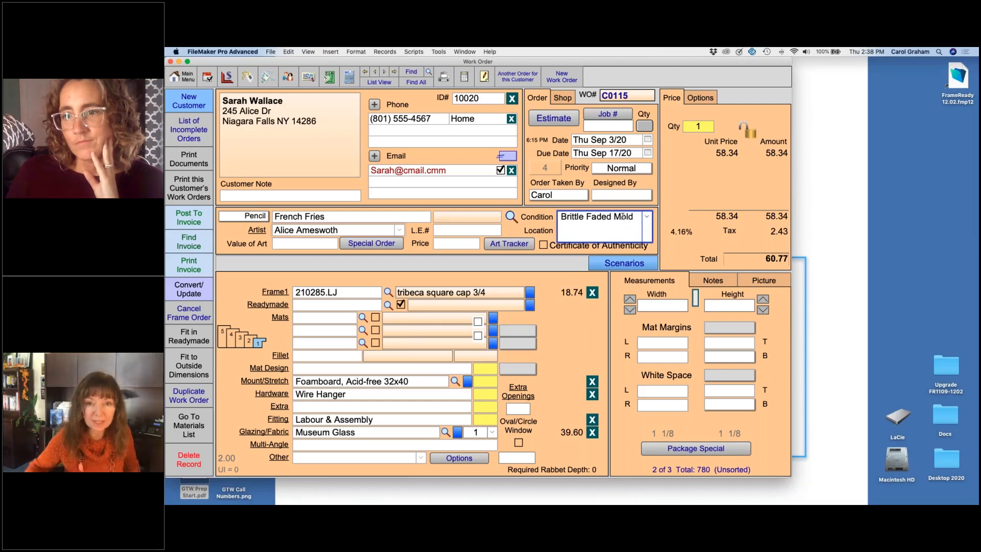
Step: Examine the French Fries order's picture, measurements and notes areas, along with its customer note field
left_click(510, 231)
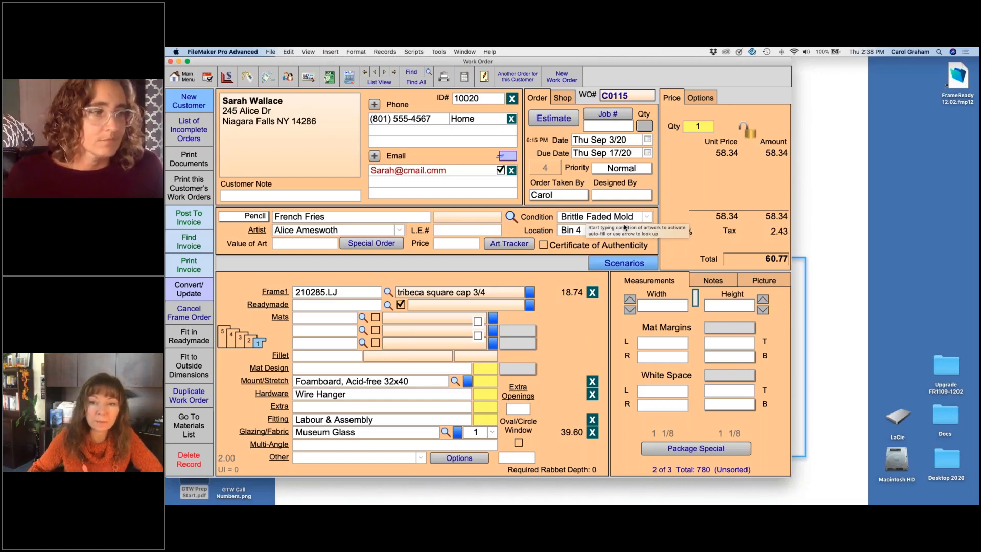
left_click(764, 281)
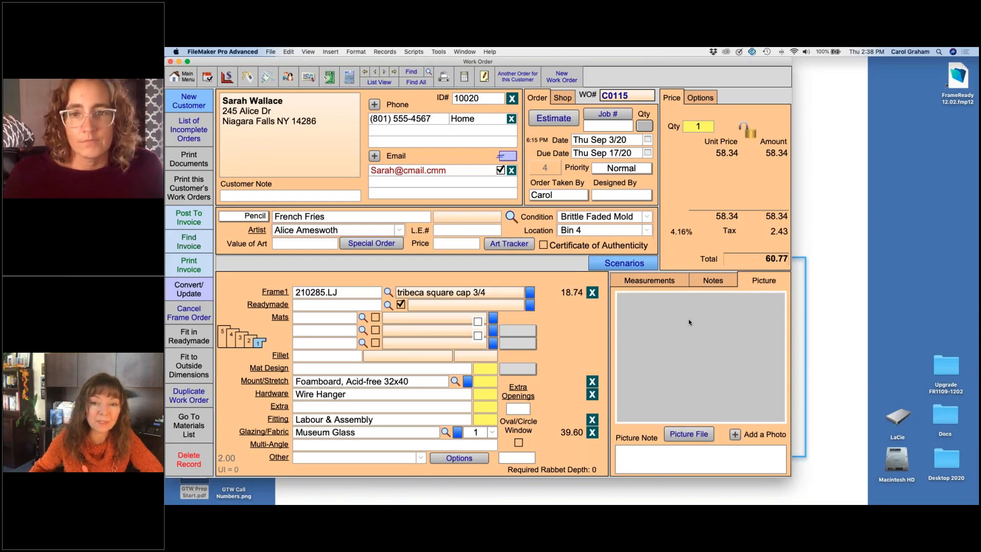
left_click(649, 281)
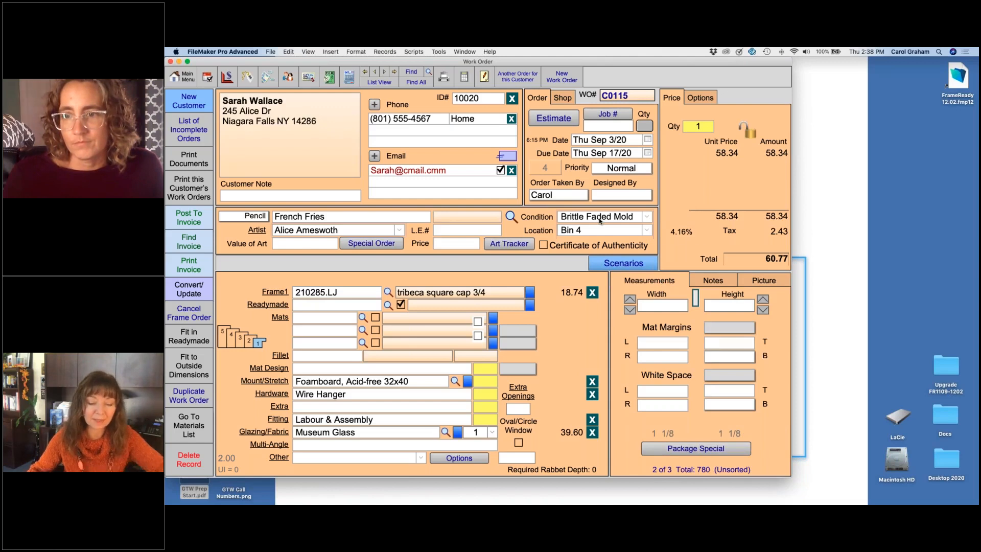
left_click(334, 201)
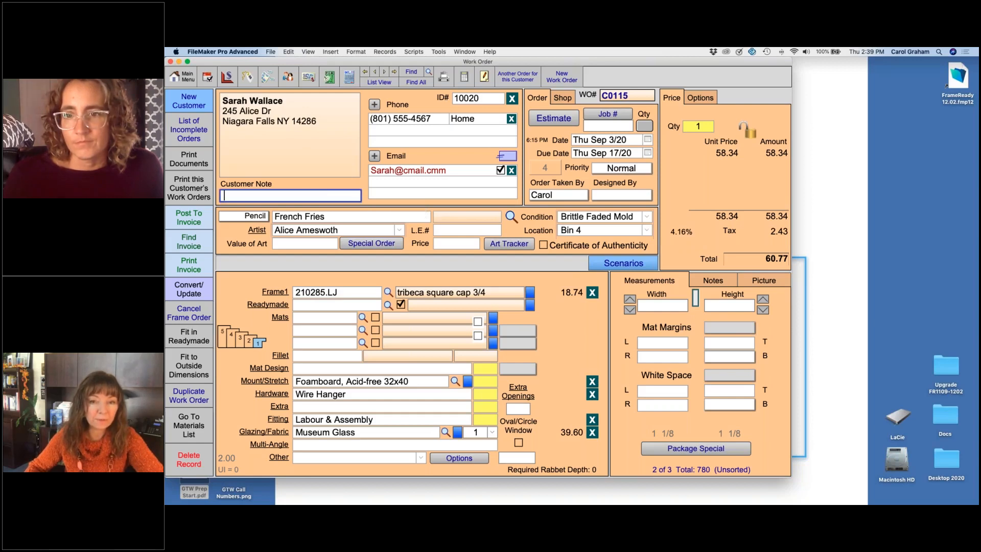
left_click(715, 280)
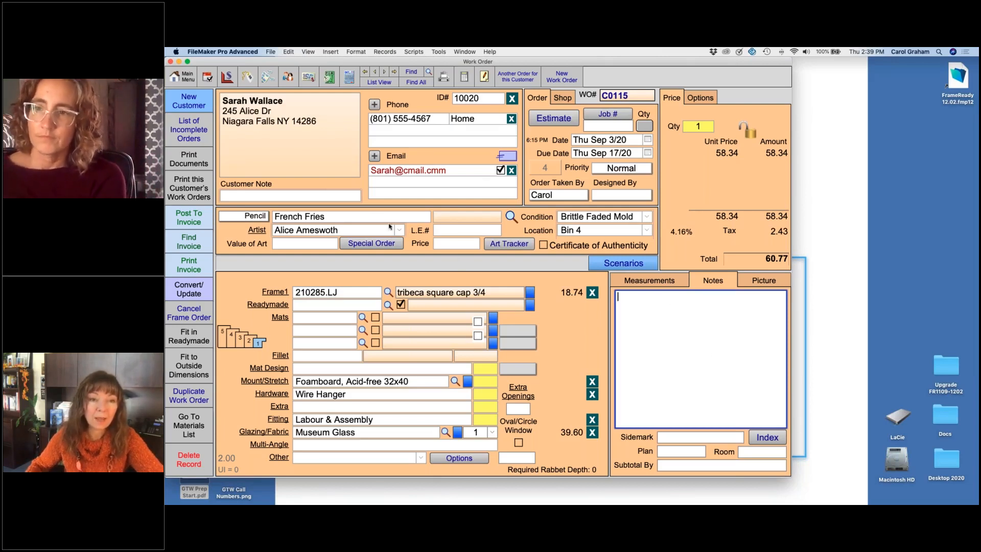
left_click(337, 196)
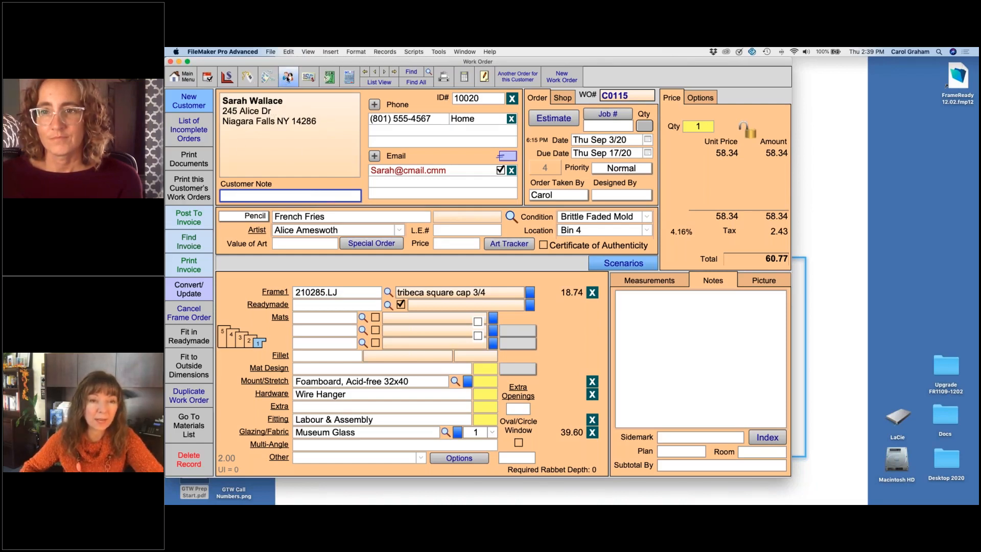
Step: Open the contact record of the French Fries customer and check its group details and dated notes
left_click(288, 77)
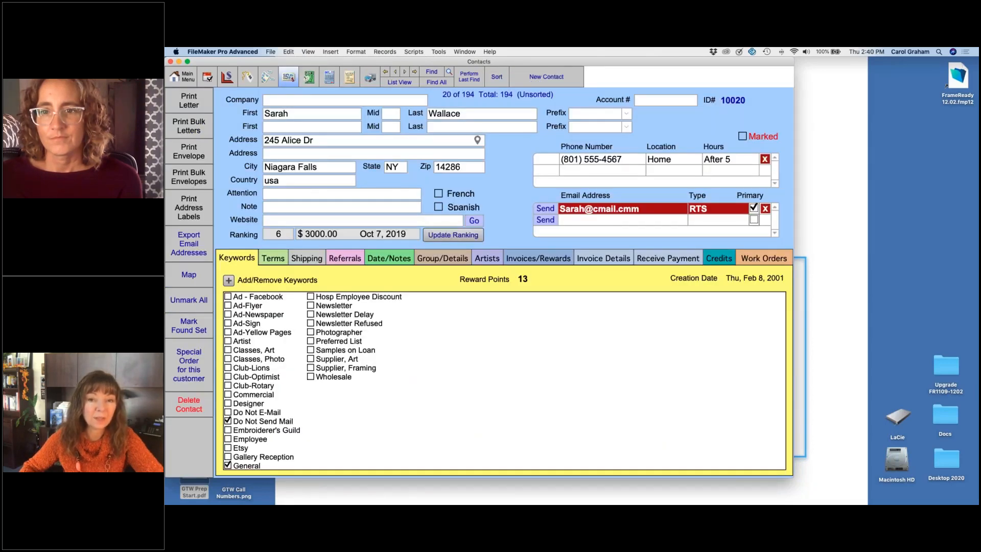
left_click(438, 258)
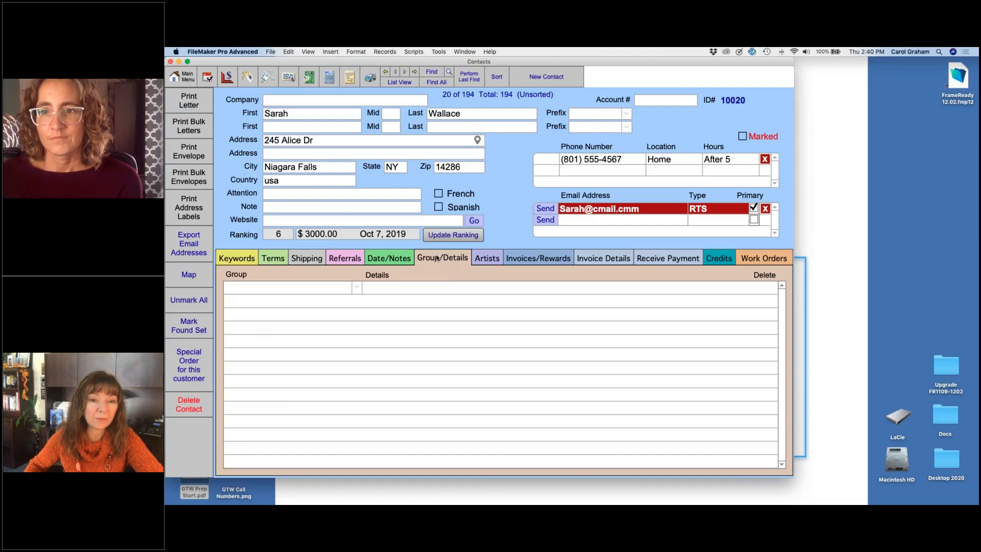
left_click(399, 258)
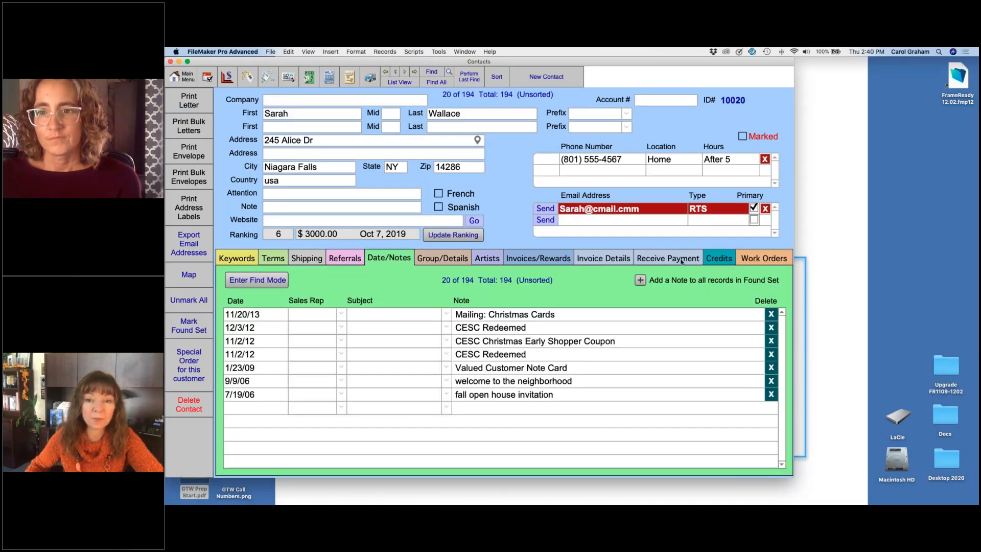
Step: Try the Home type for the customer's email address, restore the RTS type, and return to the work order
left_click(722, 211)
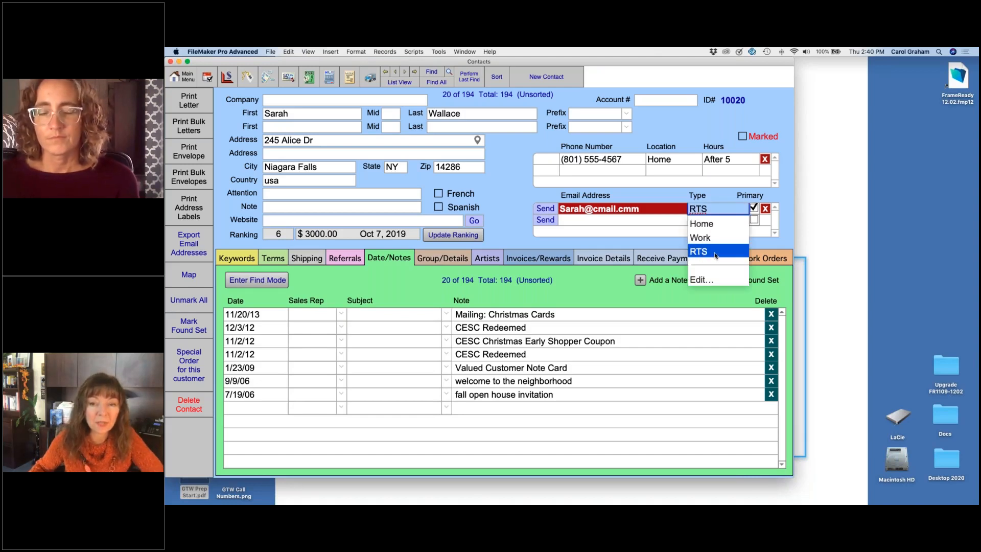
left_click(714, 224)
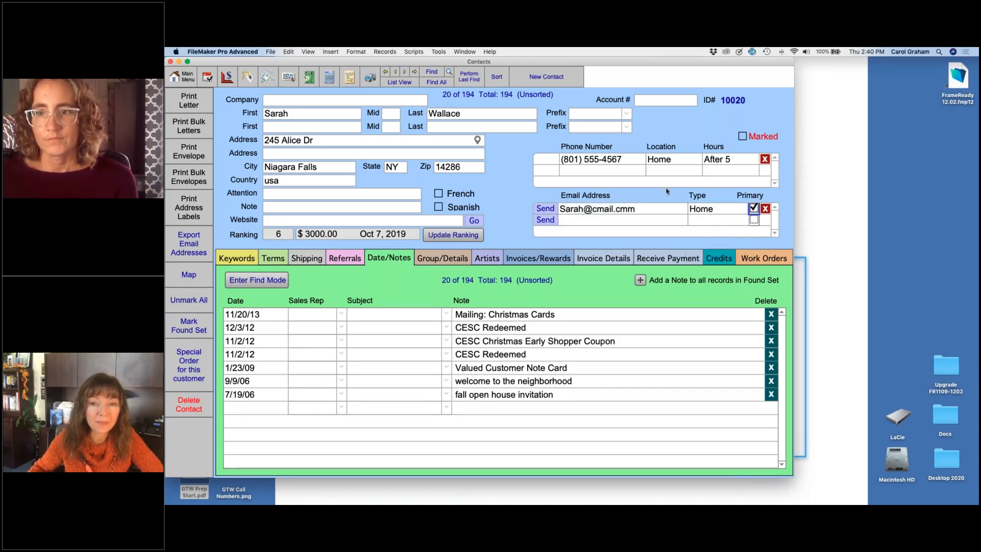
left_click(716, 209)
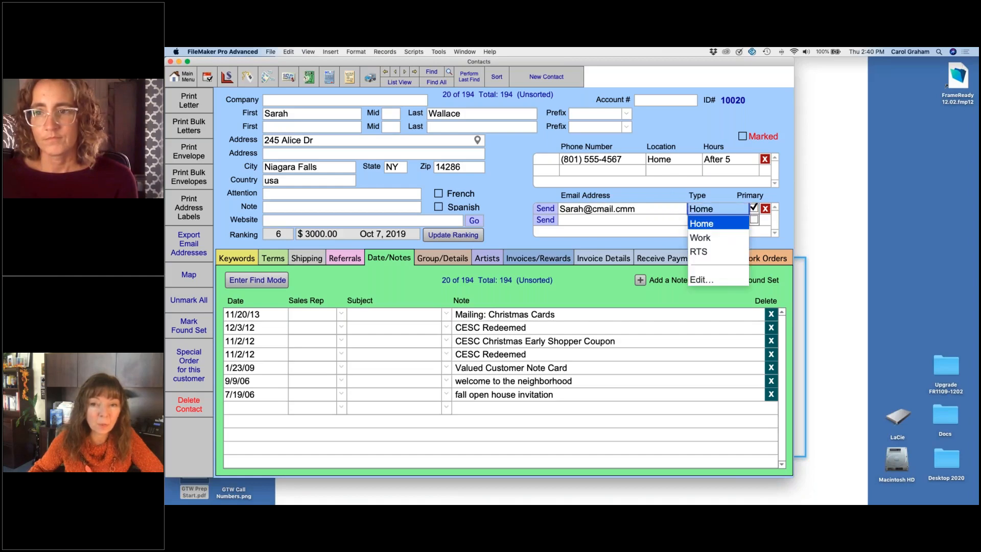
left_click(714, 253)
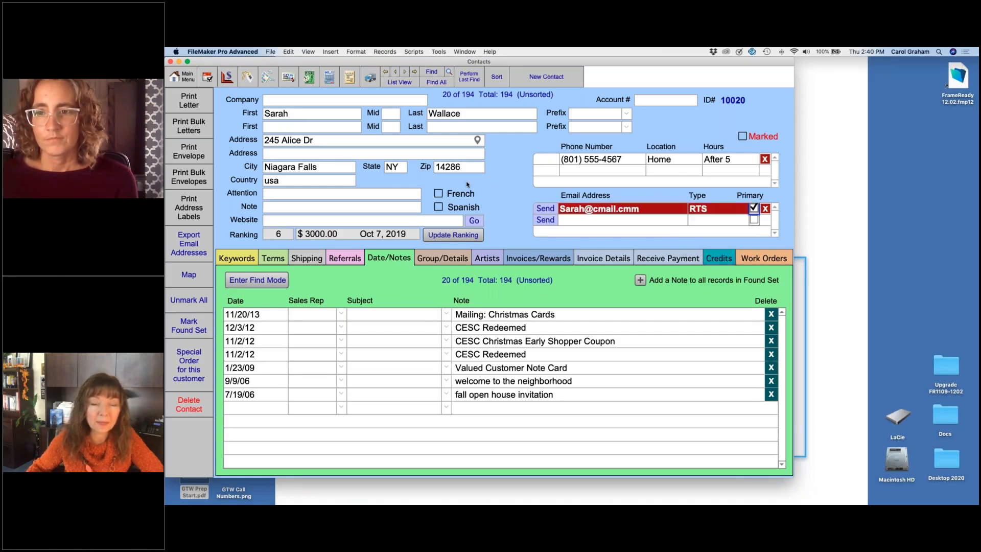
left_click(351, 79)
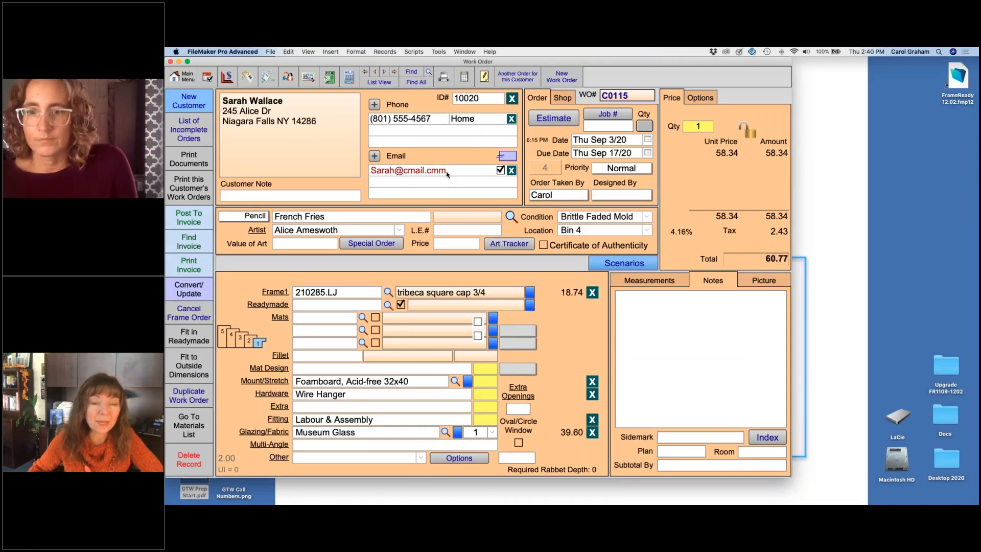
Step: Correct the domain spelling in the customer's email on the work order and add the surname initial before the @ sign
left_click(414, 171)
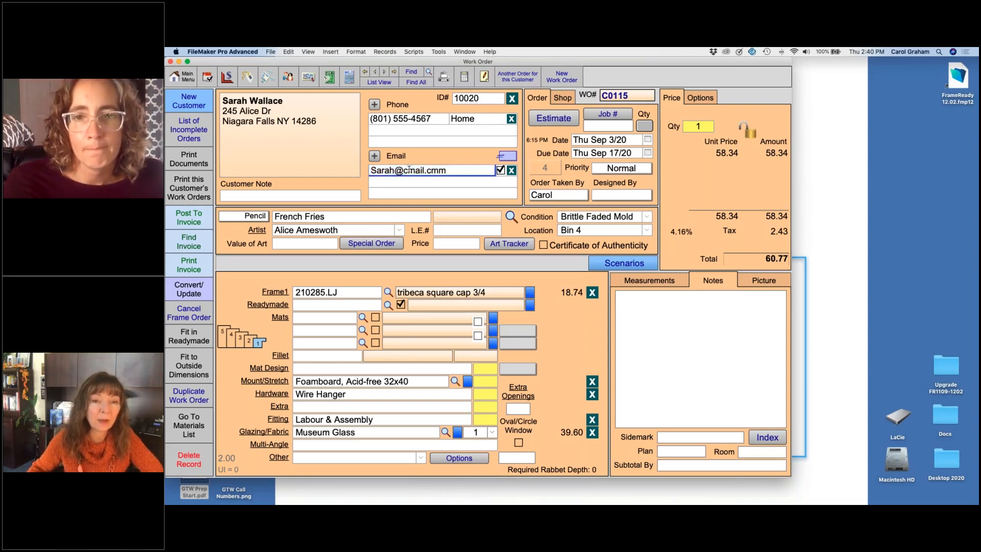
key("BackSpace")
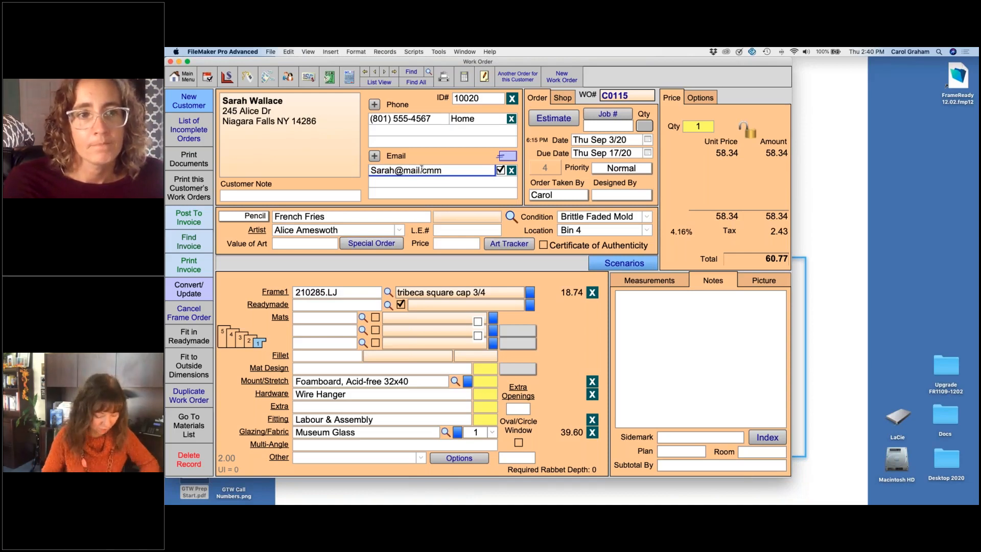
type("g")
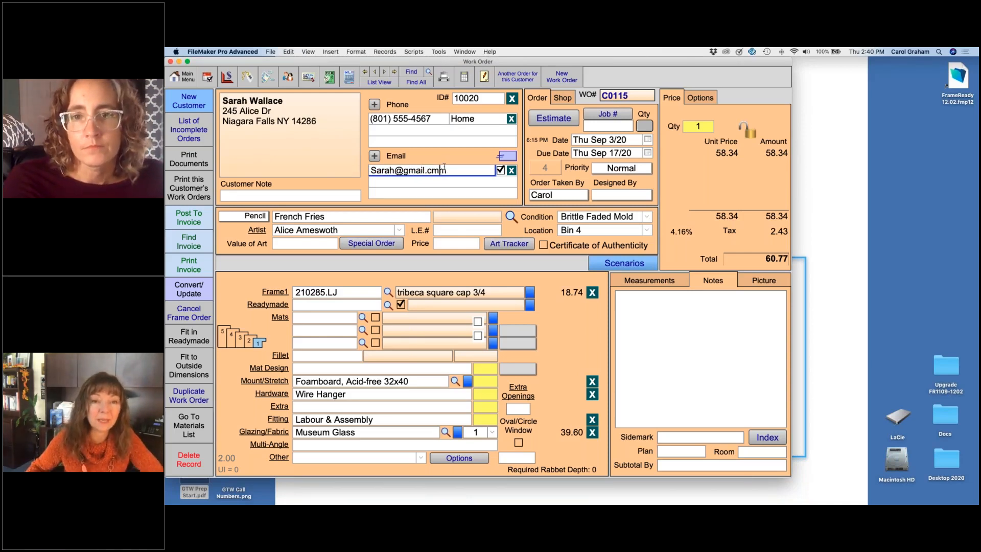
left_click(444, 168)
key("BackSpace")
left_click(435, 170)
type("o")
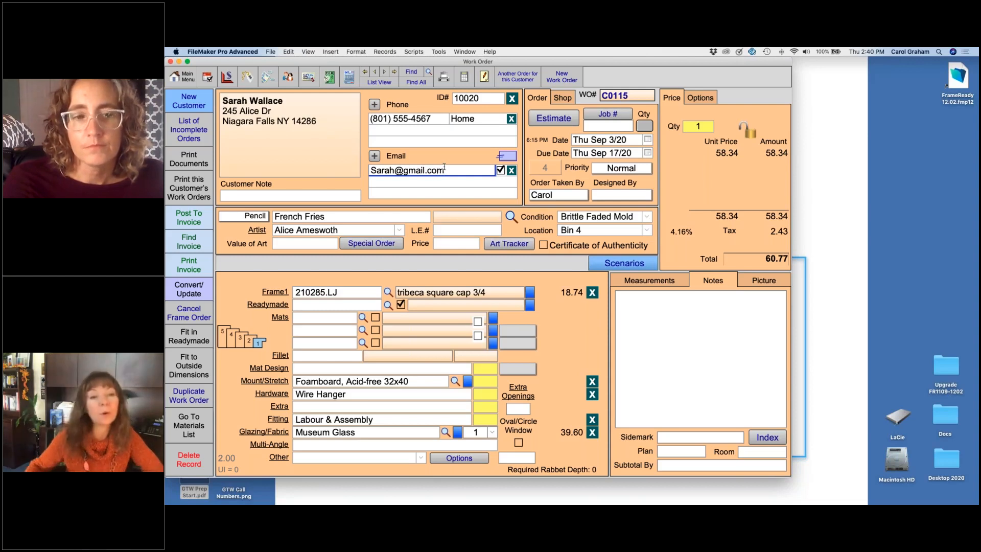
left_click(409, 169)
type("W")
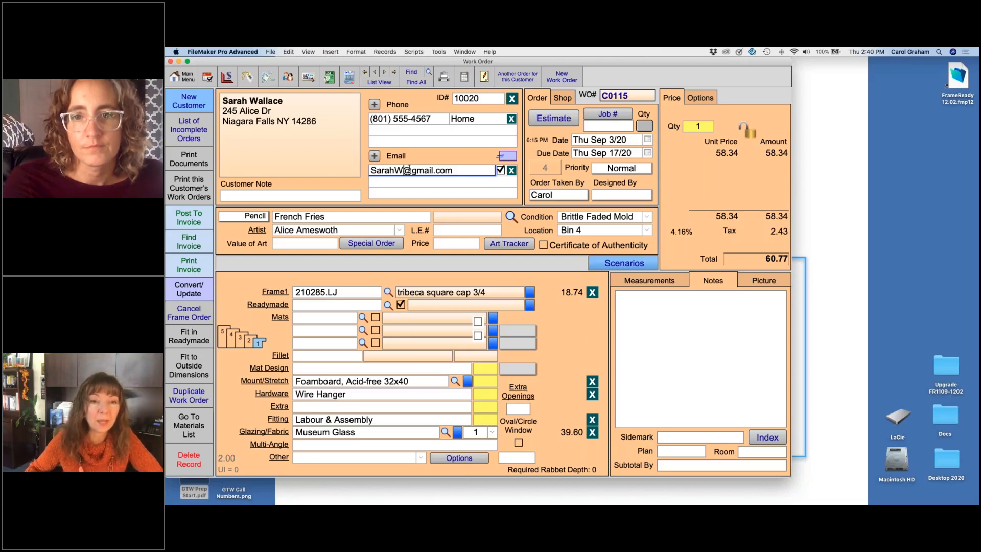
left_click(437, 157)
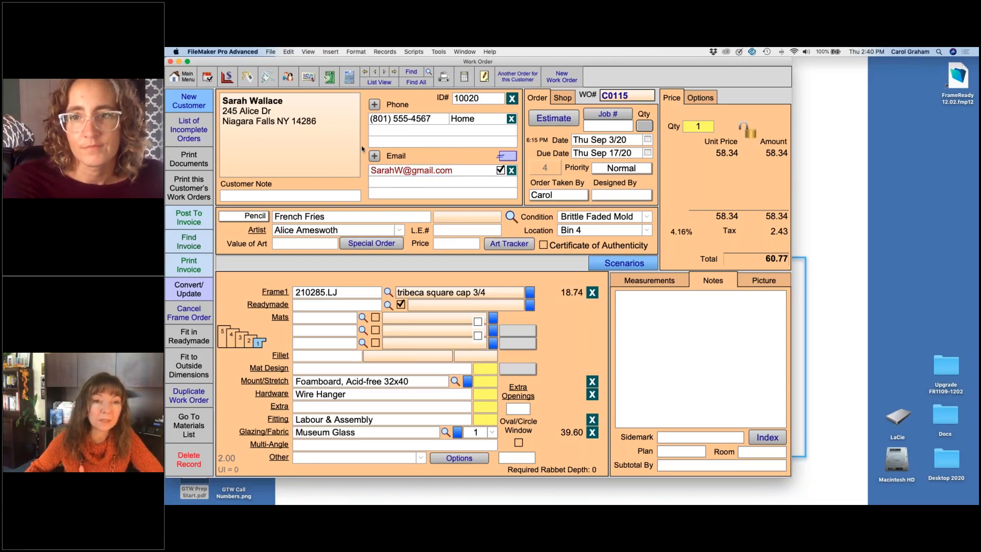
Step: Set the email type to Home in the customer's contact record and return to the work order
left_click(288, 77)
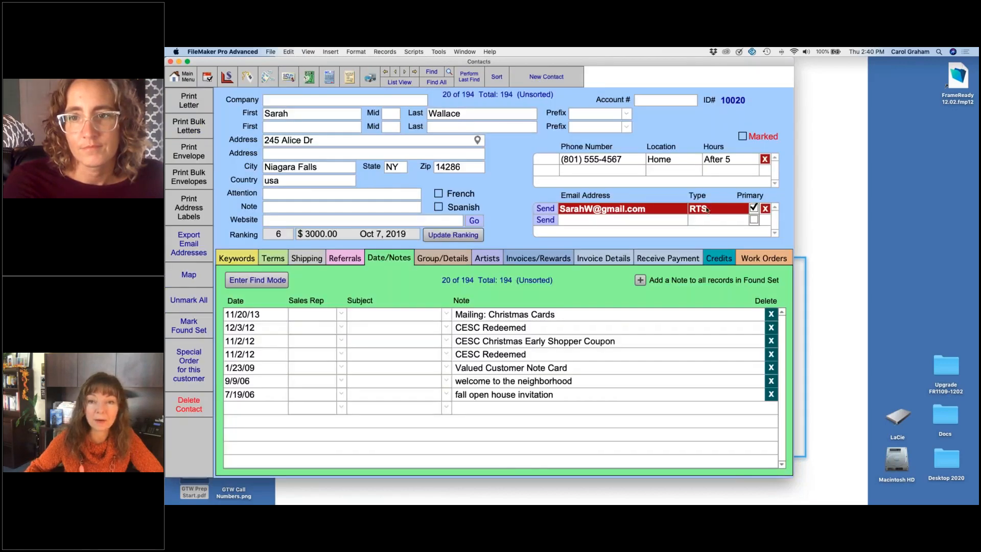
left_click(710, 208)
left_click(704, 223)
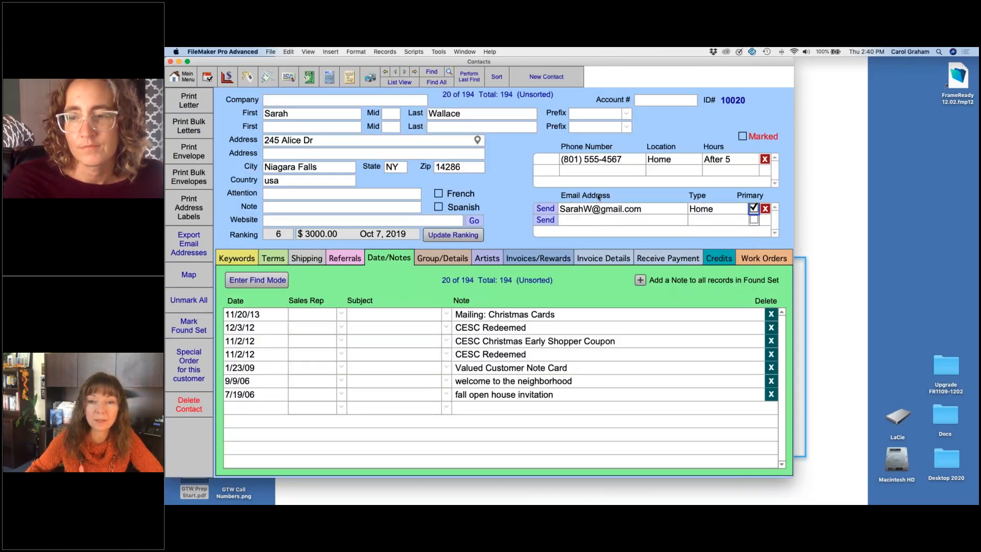
left_click(350, 76)
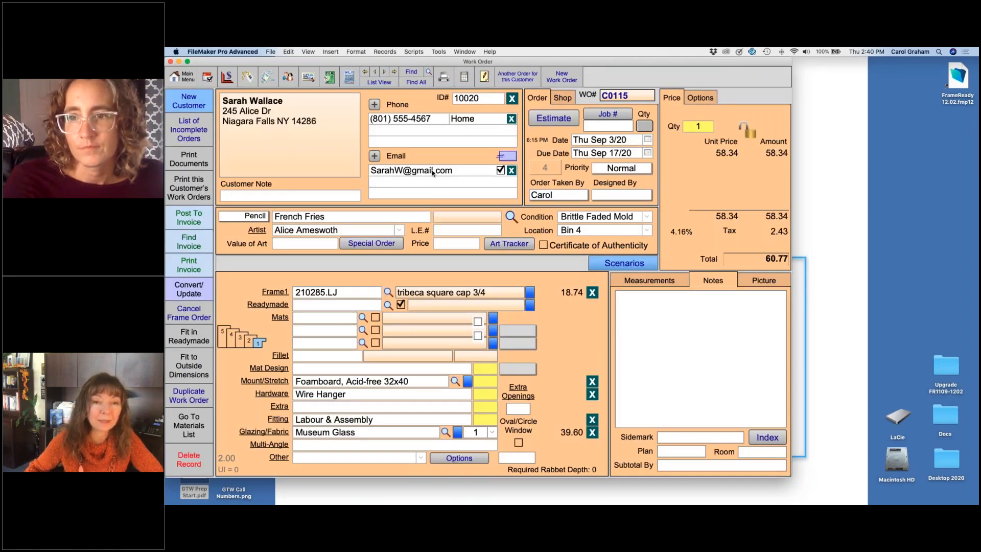
Step: View the new email entry without adding one, and add a second phone number for the customer
left_click(376, 158)
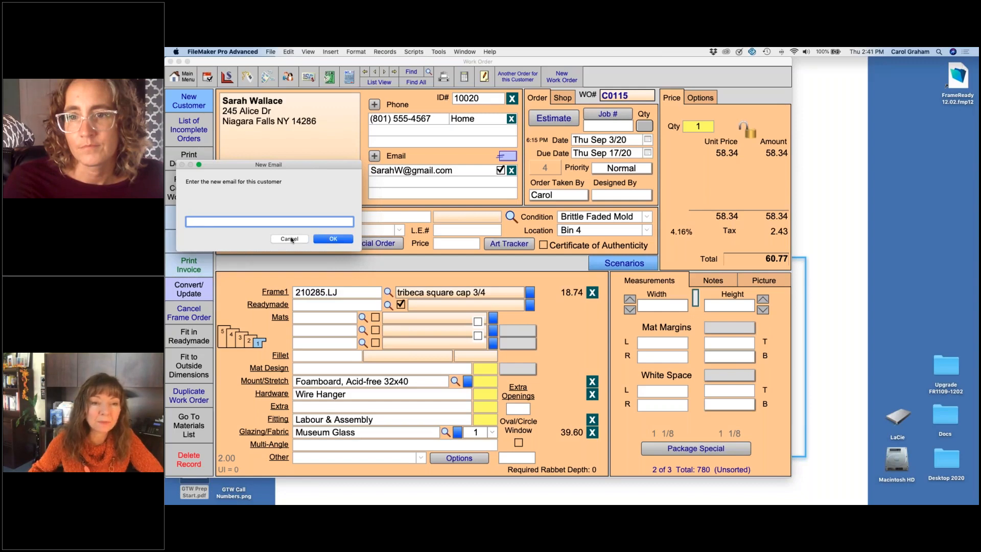
left_click(290, 239)
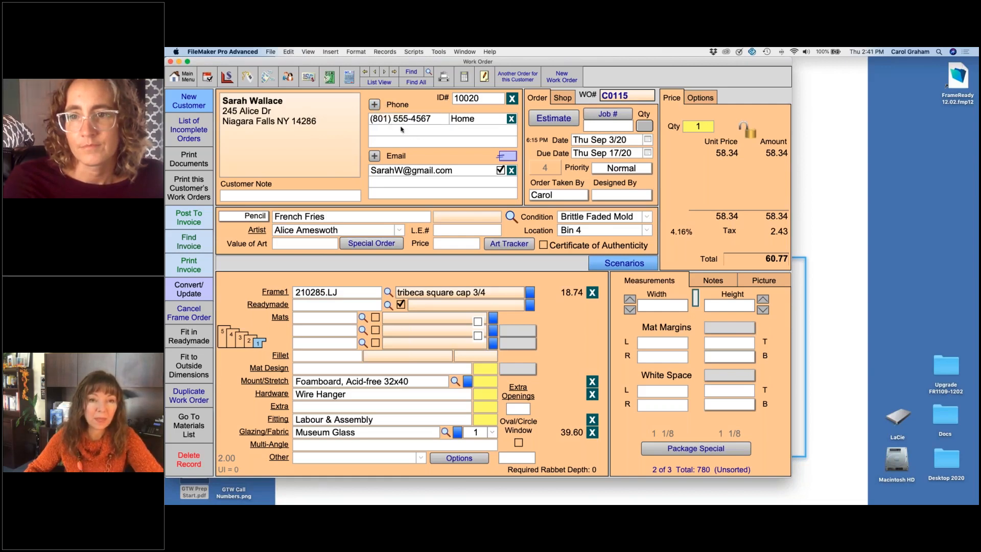
left_click(374, 104)
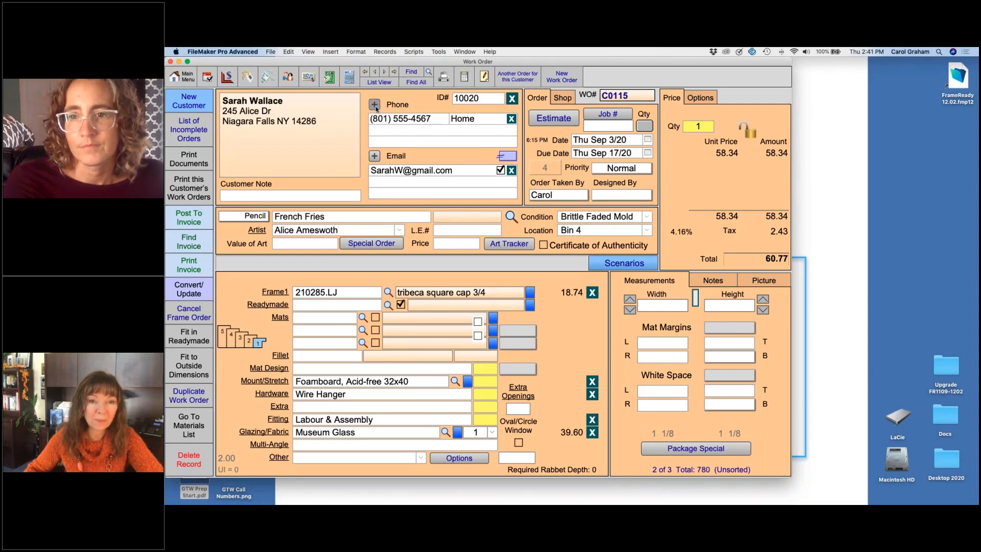
type("123")
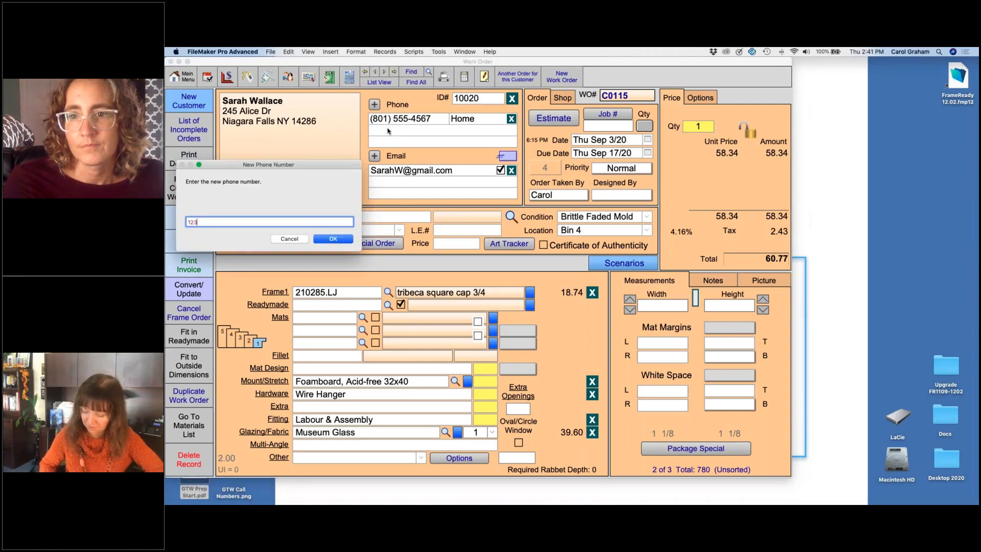
type("4567893")
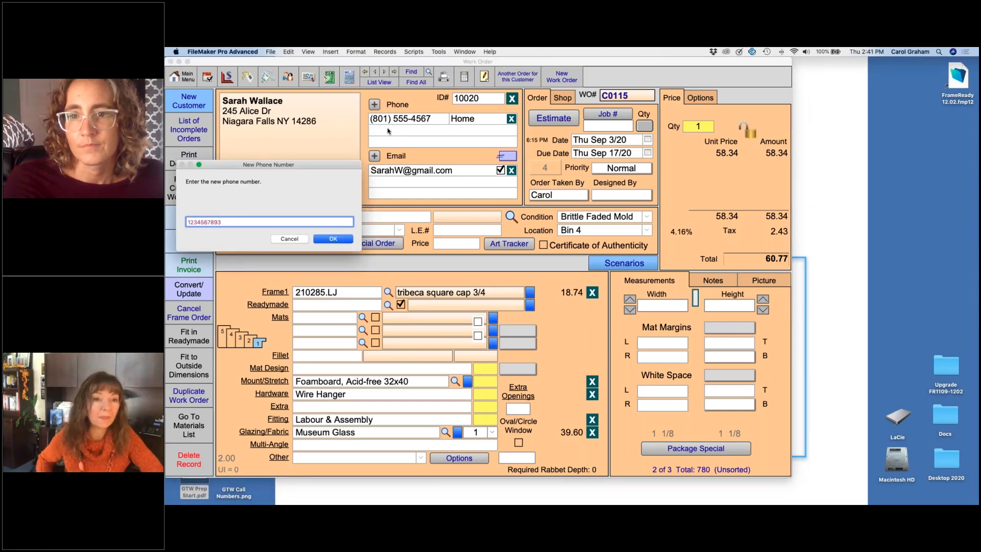
key("Return")
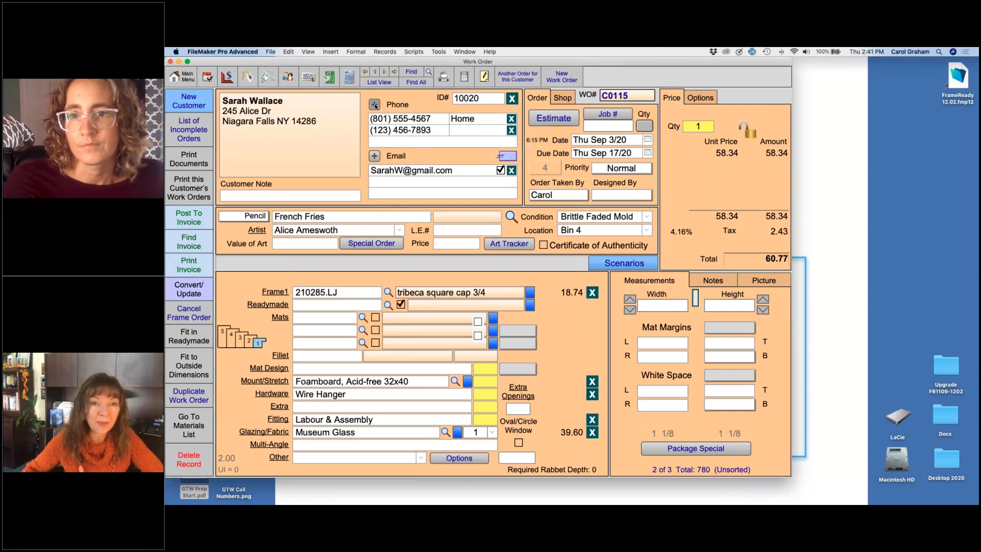
Step: Add a third, eleven-digit phone number for the customer from the work order
left_click(382, 142)
type("12345678900")
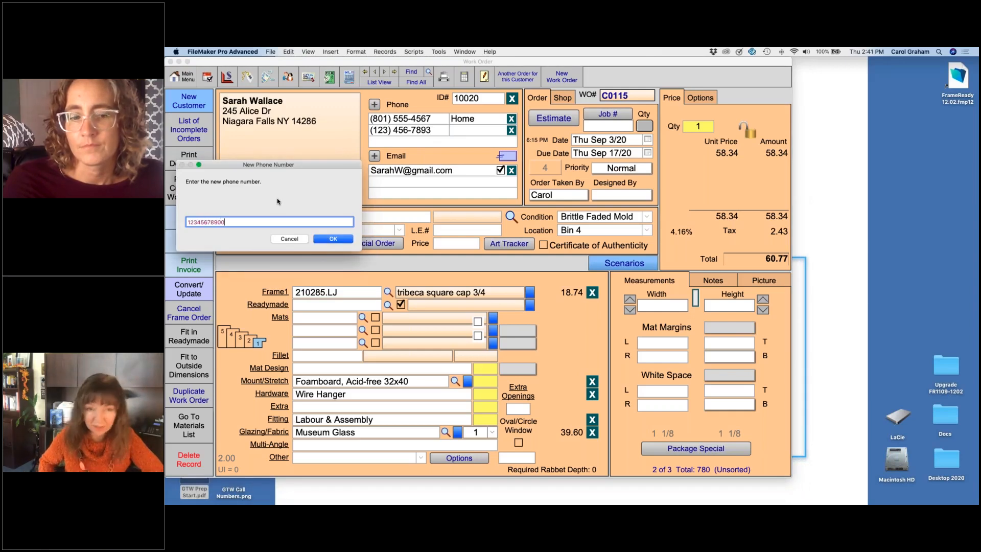
key("Return")
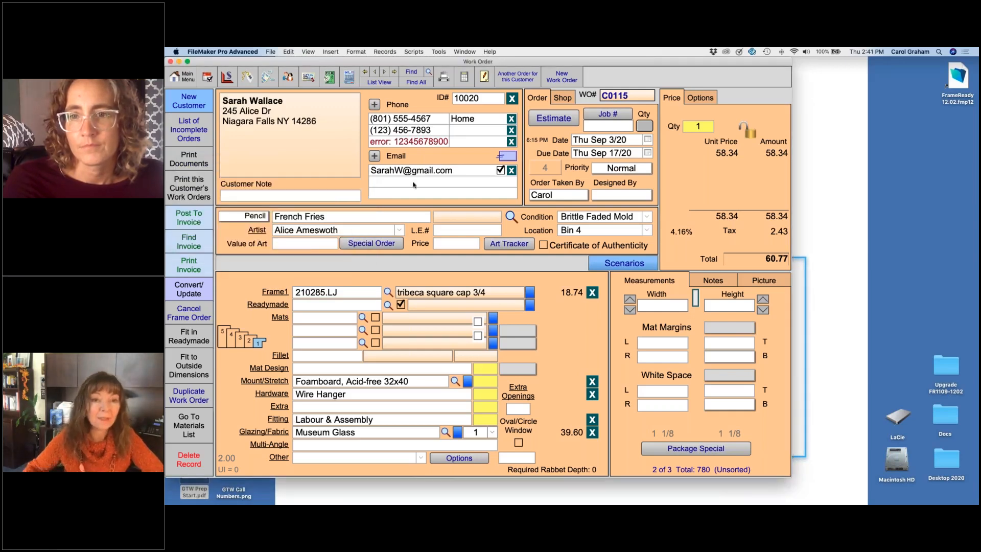
Step: Remove the extra digit from the customer's third phone number and return to the main menu
left_click(426, 145)
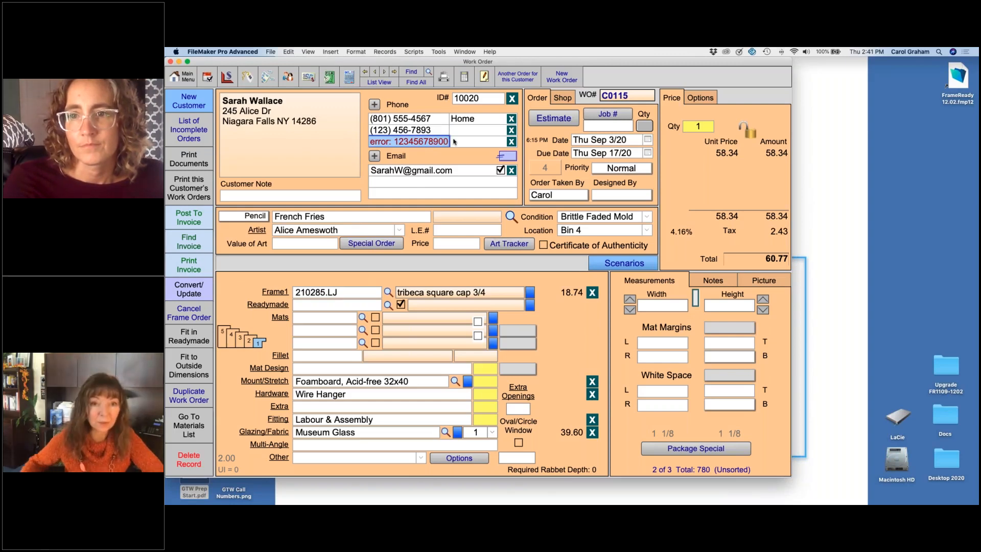
left_click(445, 143)
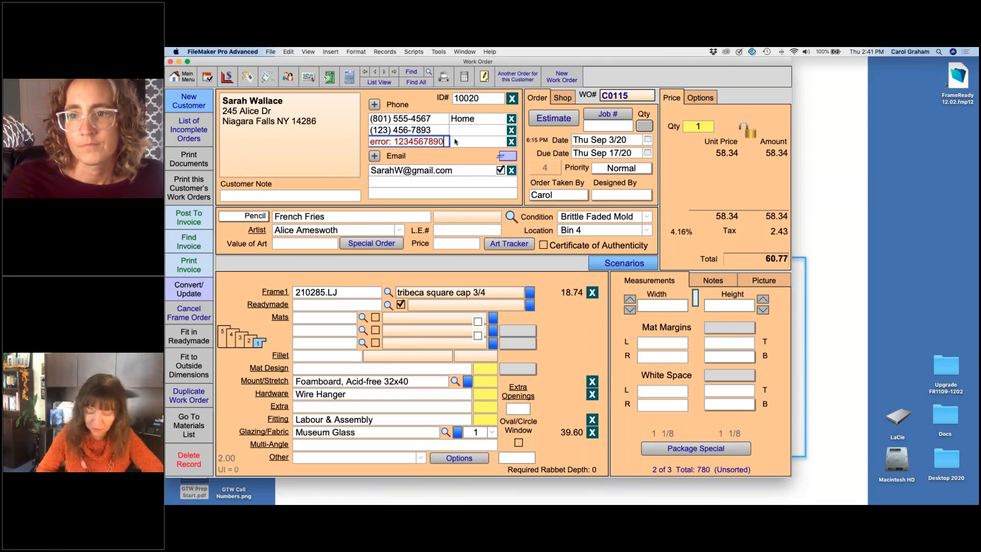
key("Delete")
key("Return")
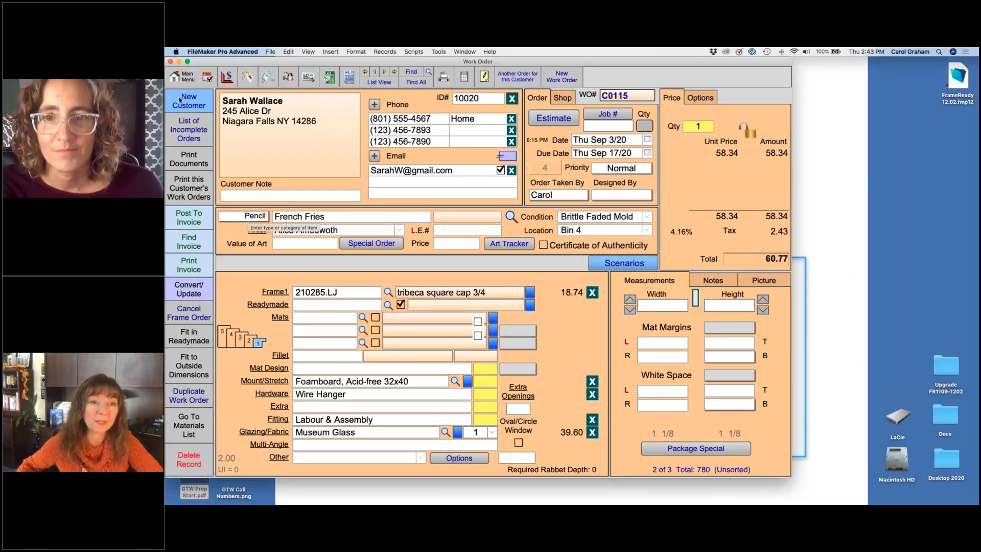
left_click(174, 72)
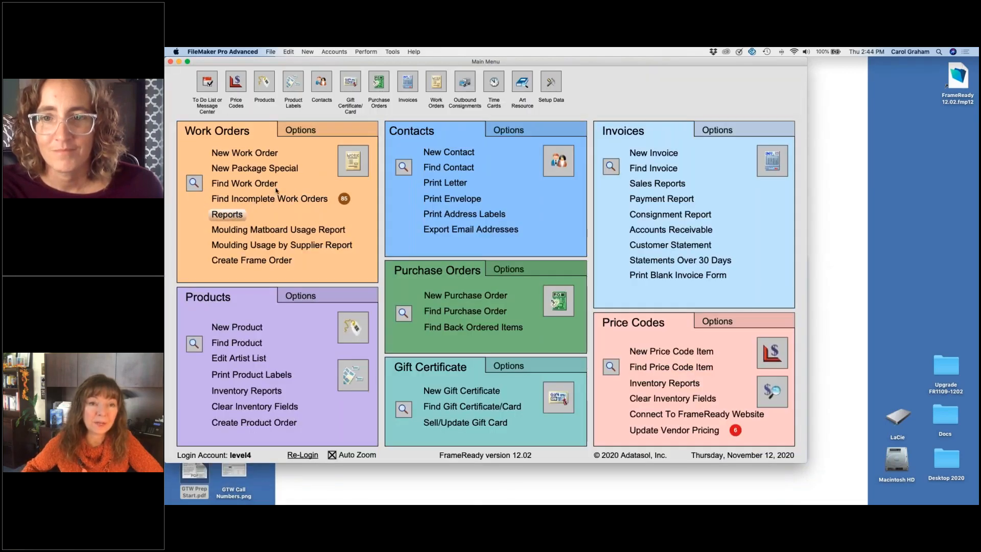
Step: Find all incomplete work orders sharing the displayed order's September 17, 2020 due date, and open the Evening Song order
left_click(357, 157)
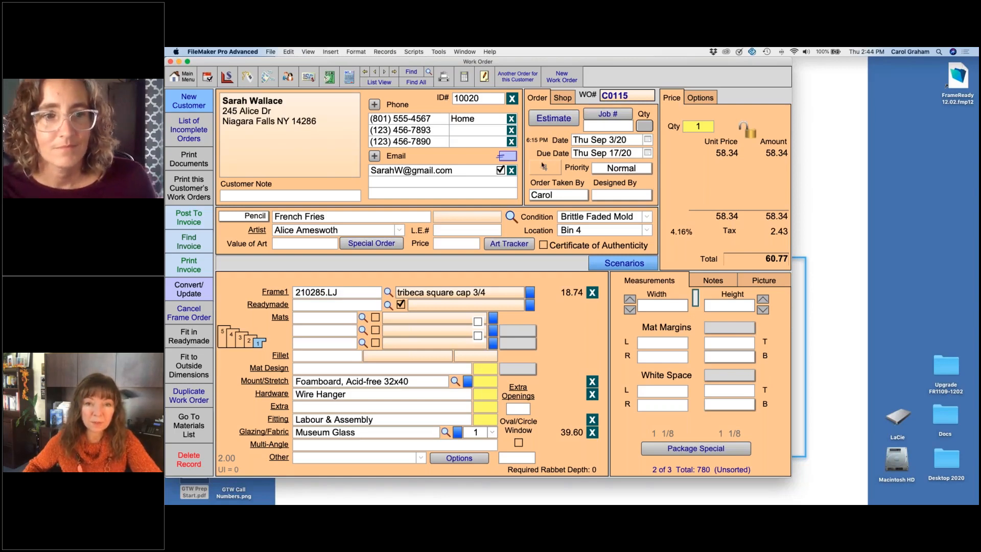
mouse_move(551, 169)
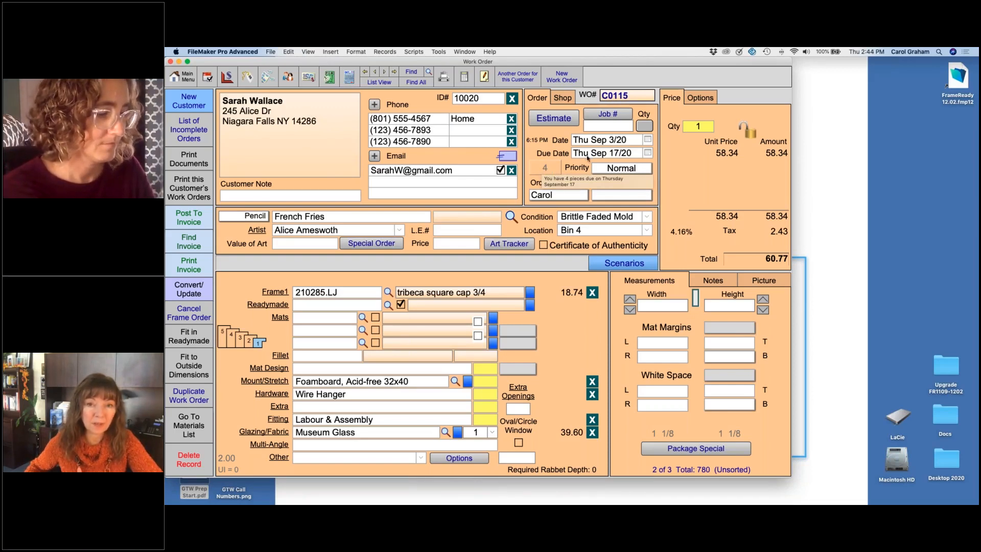
left_click(548, 168)
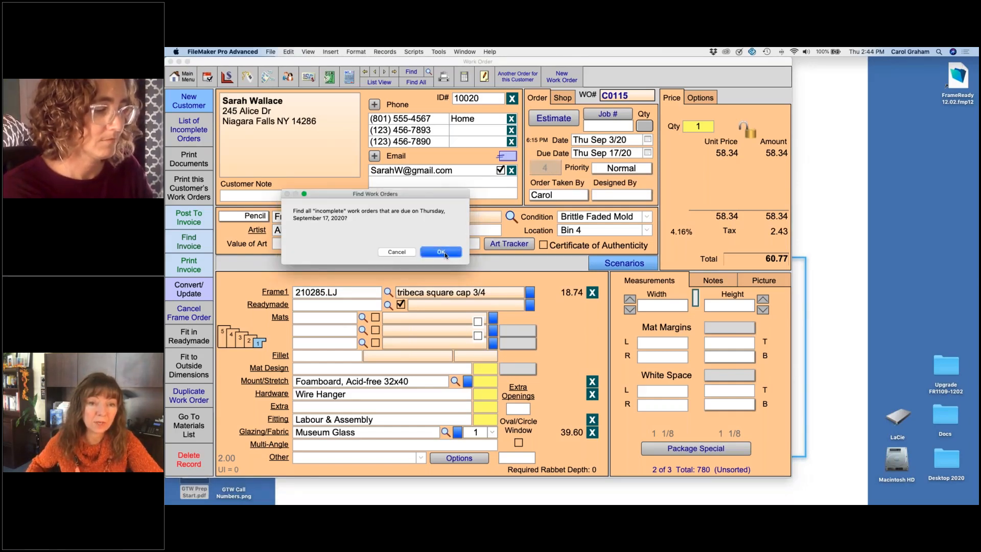
left_click(441, 251)
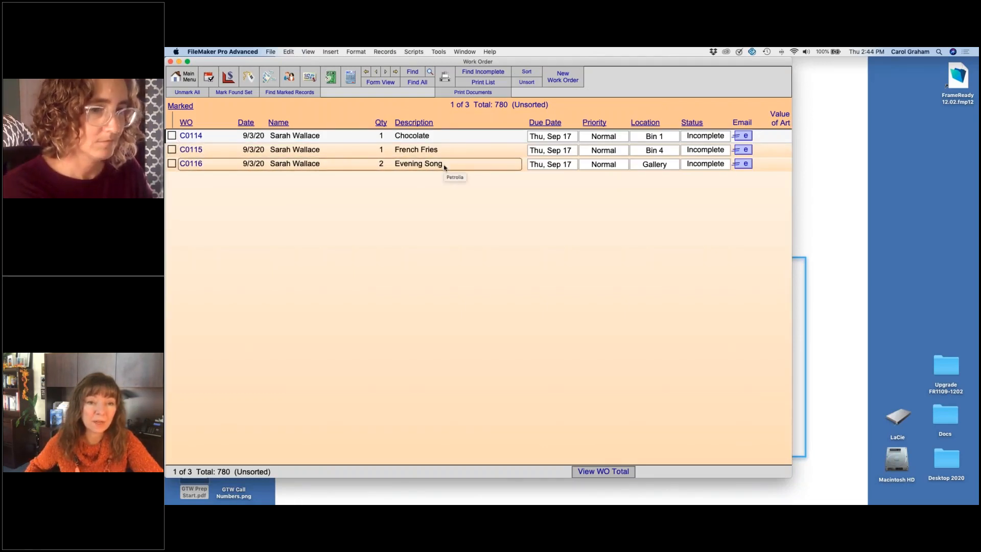
left_click(444, 167)
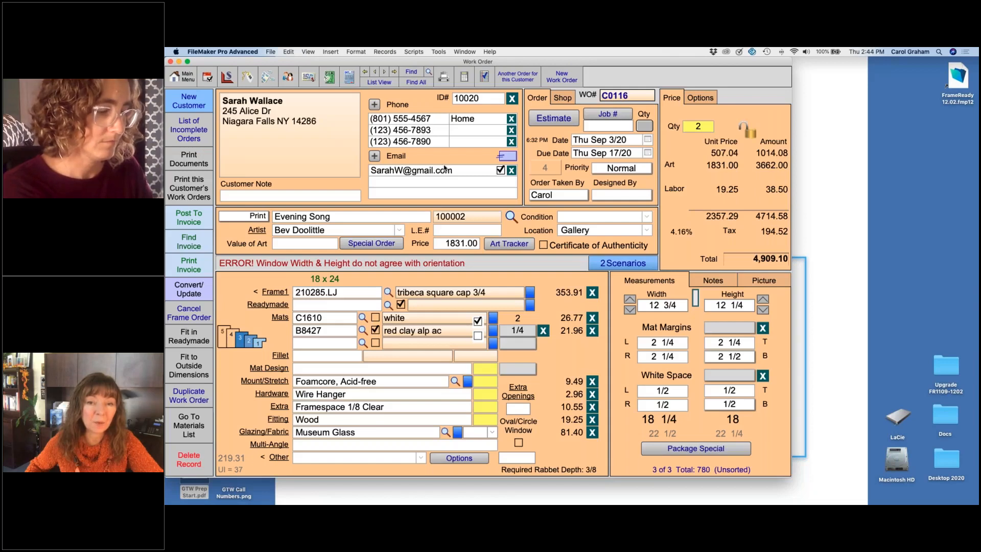
Step: List the incomplete orders due September 17, 2020 again to compare their quantities, and reopen the Evening Song work order
left_click(547, 168)
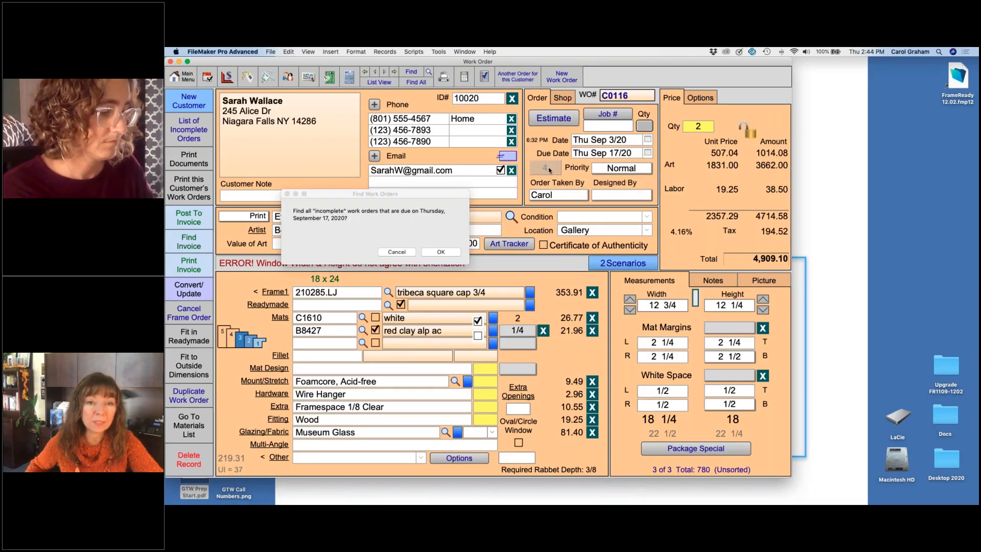
left_click(441, 252)
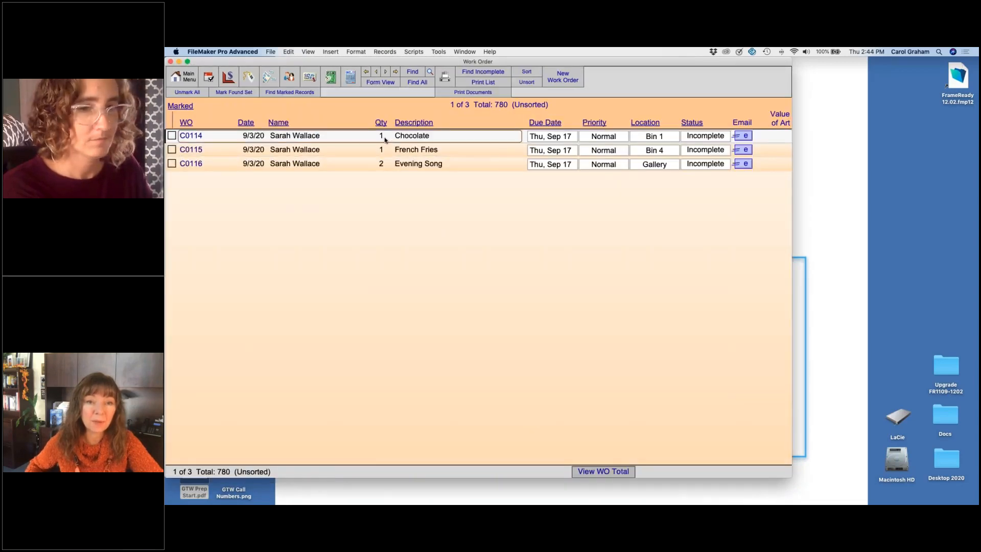
left_click(385, 152)
left_click(385, 166)
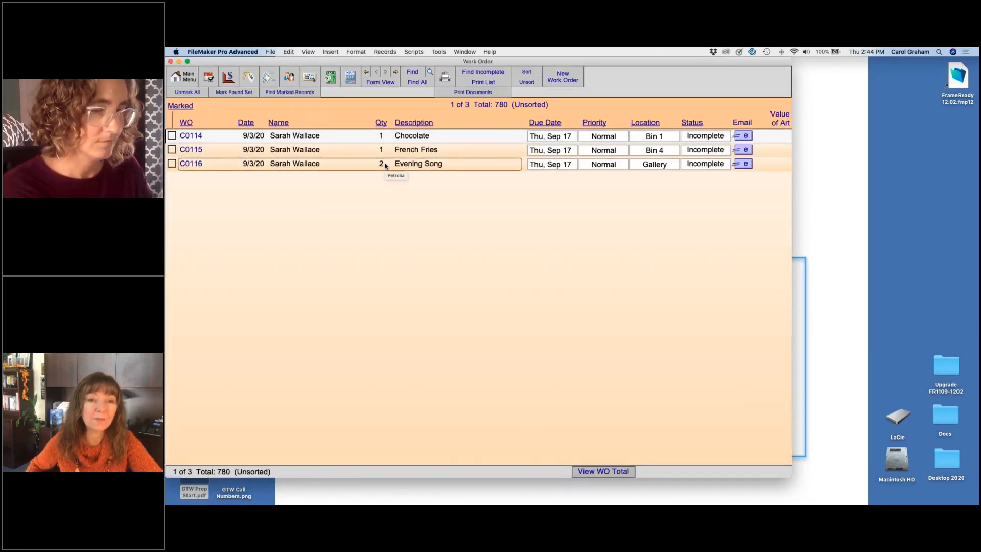
left_click(384, 137)
left_click(381, 165)
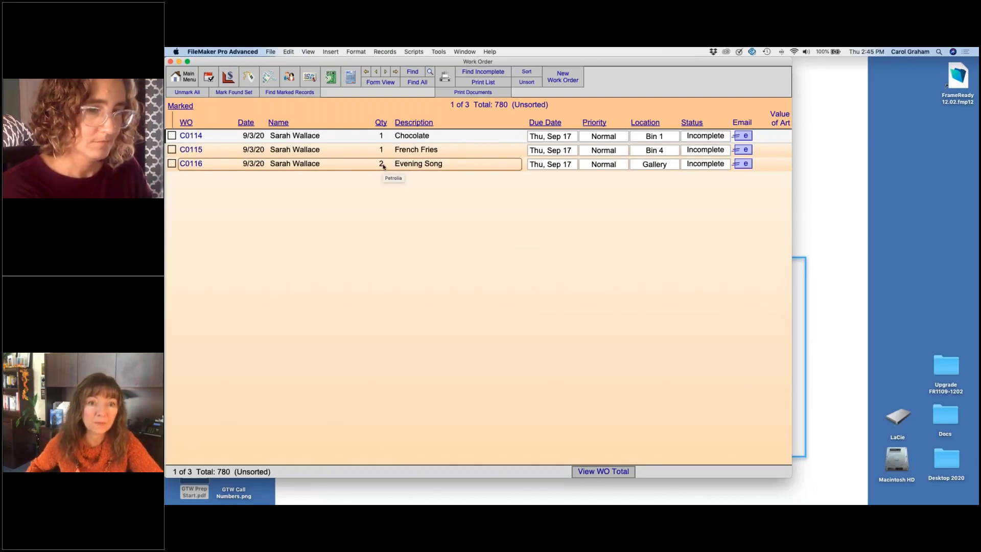
left_click(386, 151)
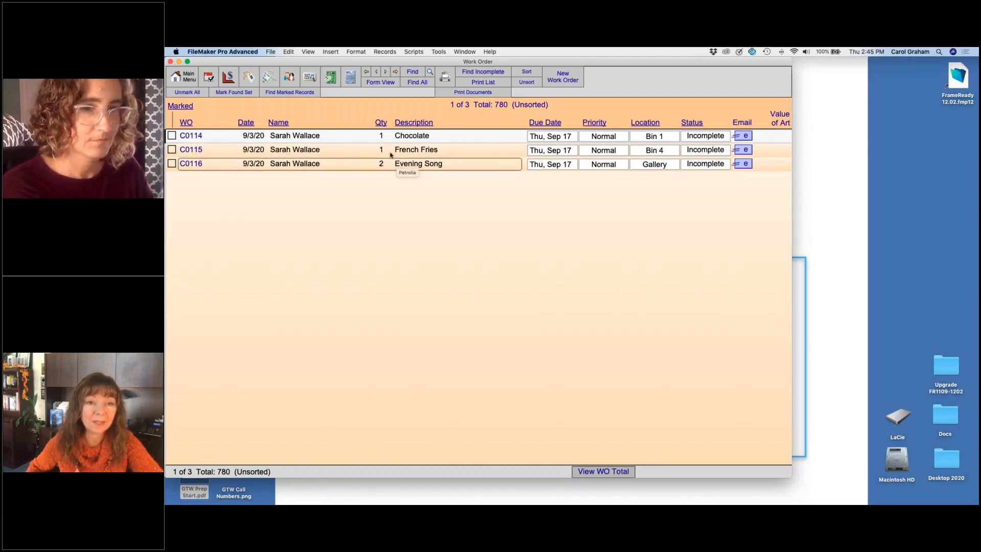
left_click(419, 165)
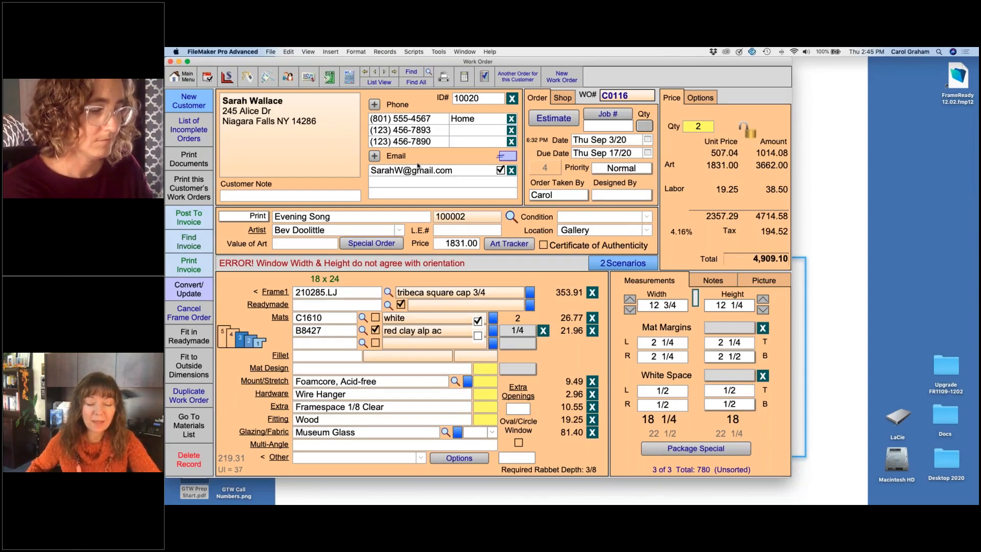
Step: Set both the due date and the order date of the Evening Song work order to today, November 12, 2020
left_click(647, 152)
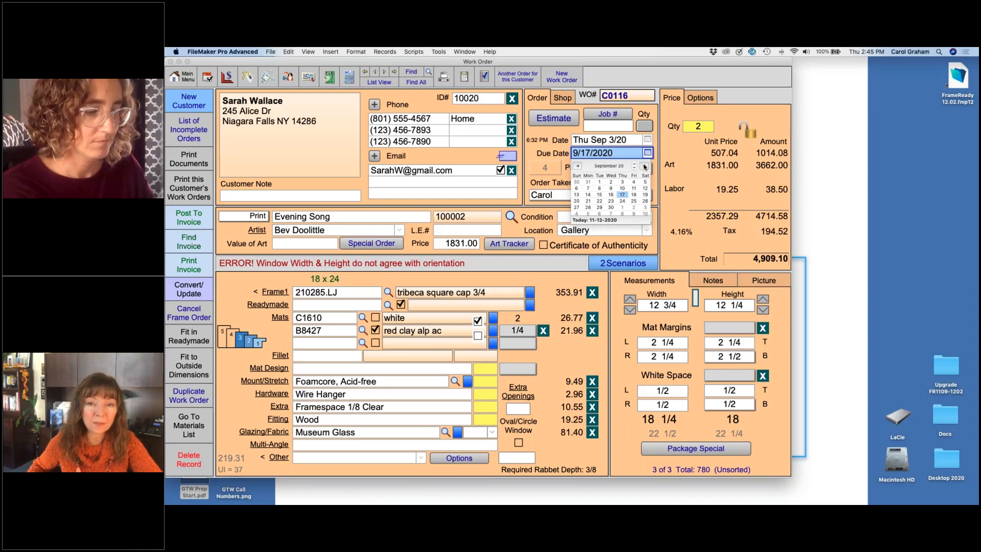
left_click(644, 167)
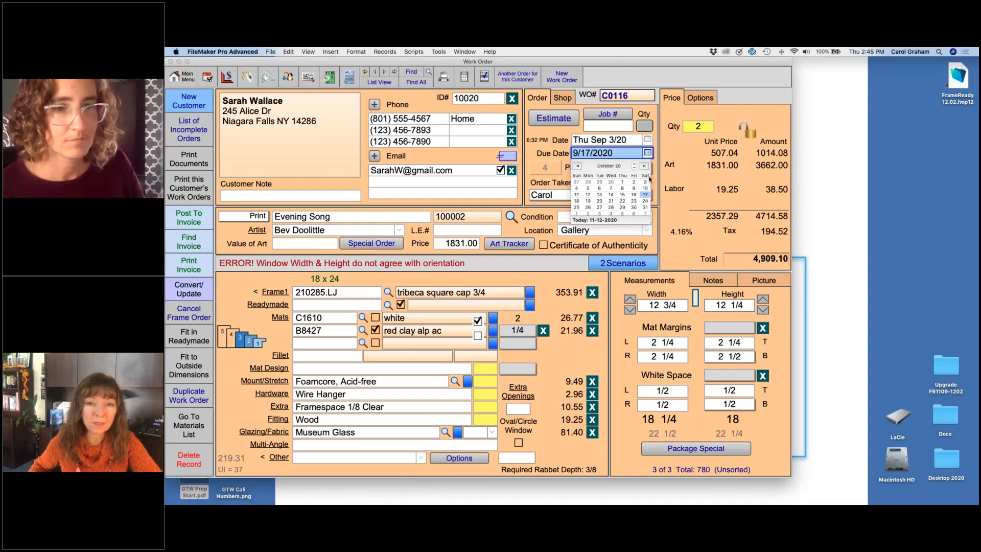
left_click(648, 153)
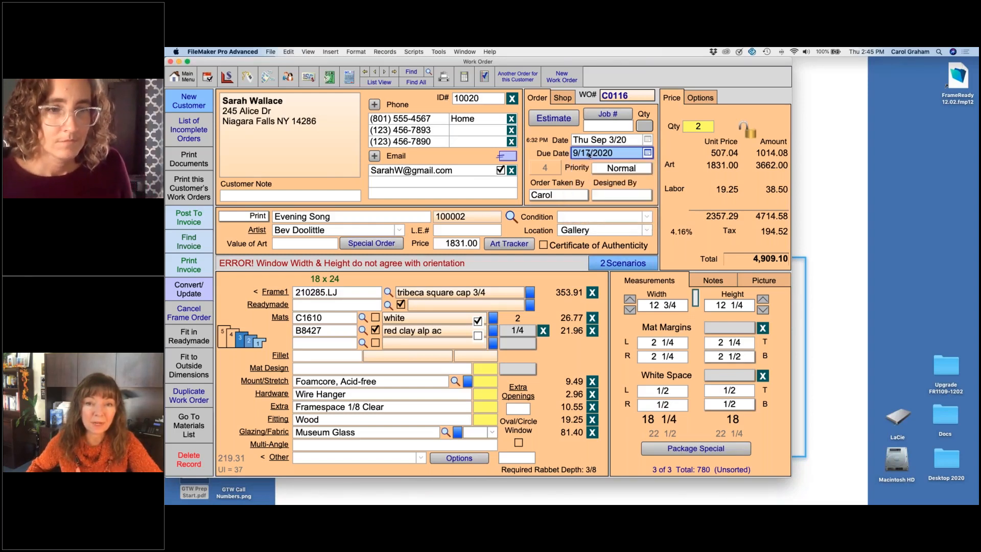
left_click(648, 154)
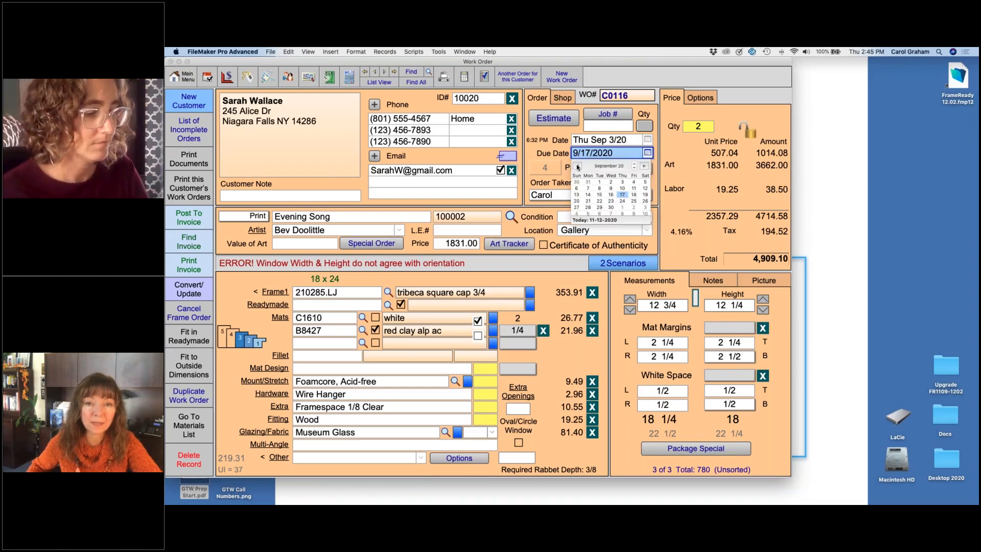
left_click(578, 166)
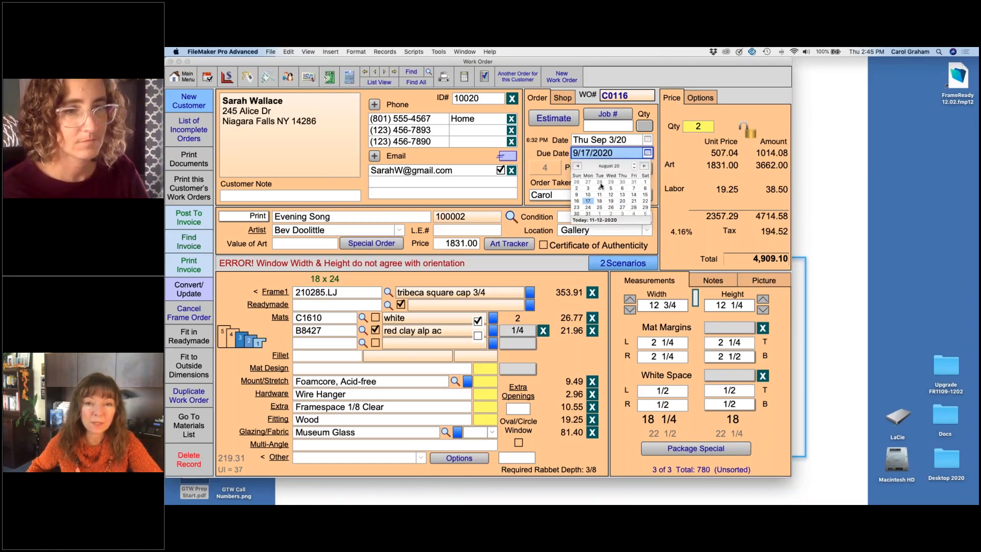
left_click(624, 220)
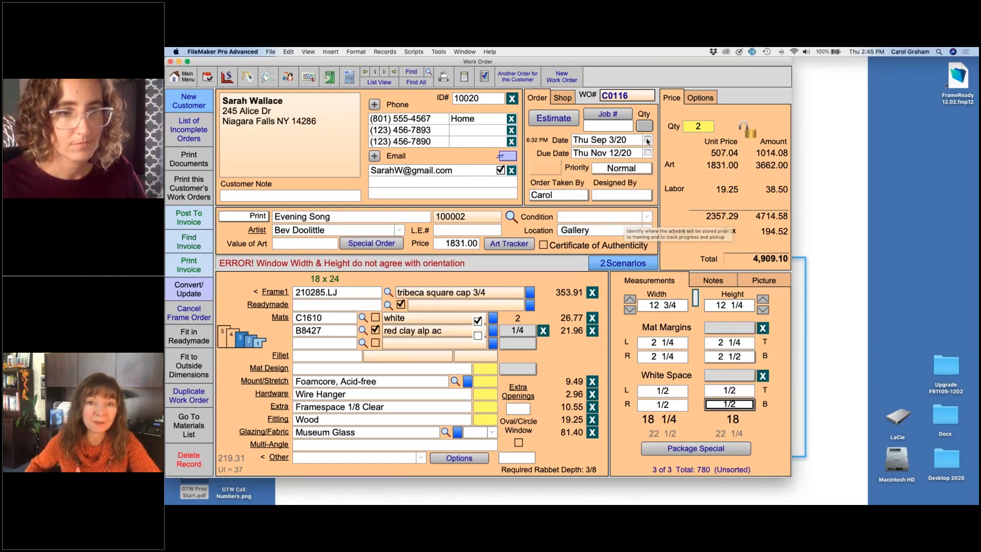
left_click(647, 140)
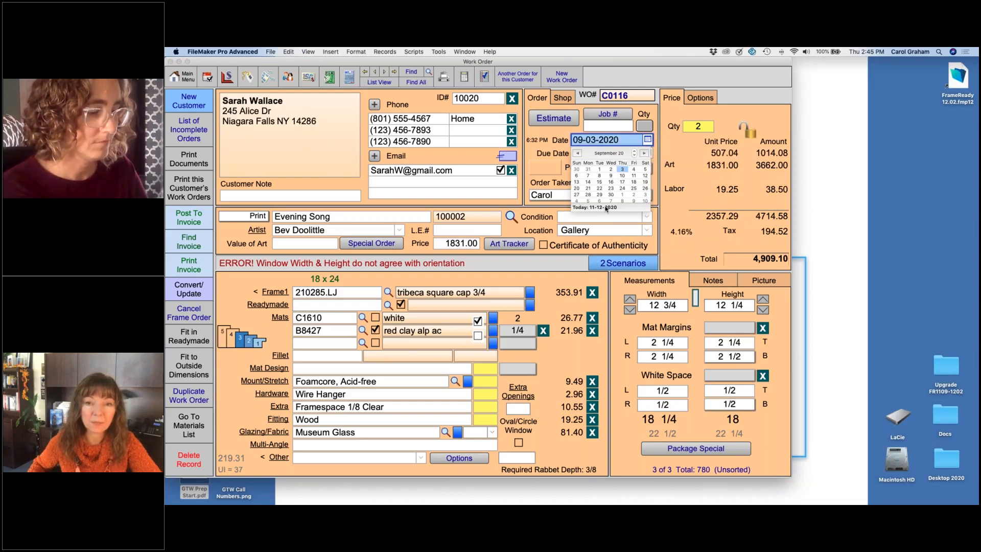
left_click(581, 208)
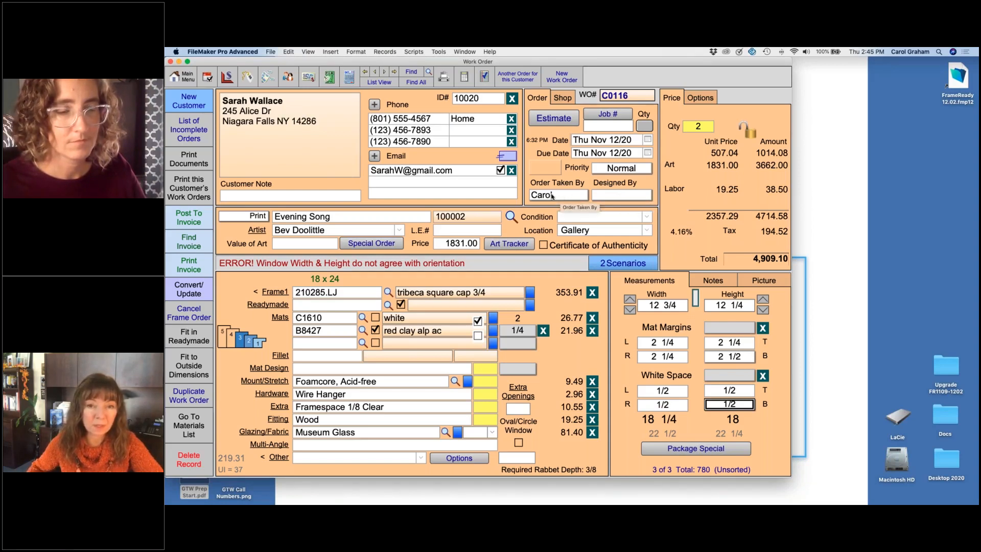
Step: View the Designed By choices on the work order, and start a work order search with Promo as the designer
left_click(620, 198)
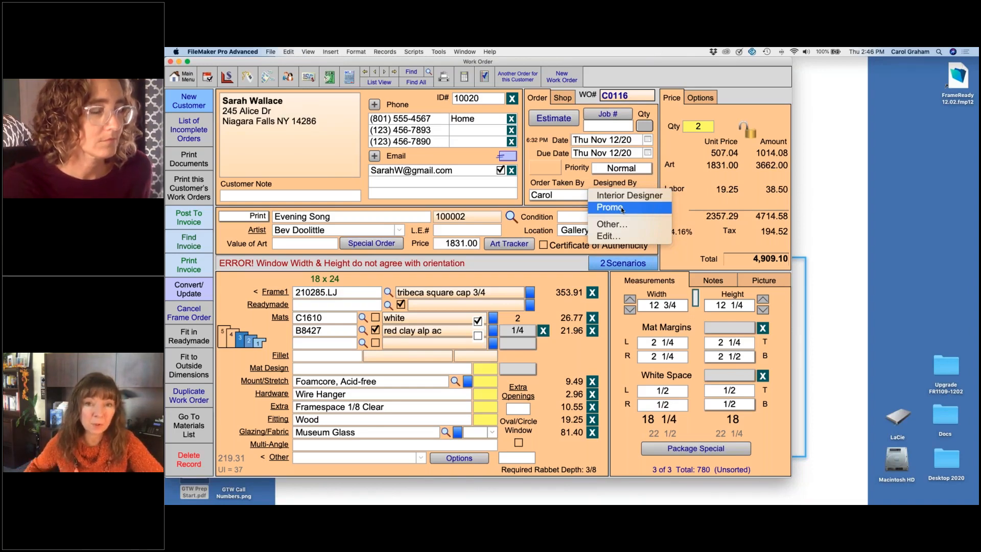
left_click(413, 72)
left_click(410, 73)
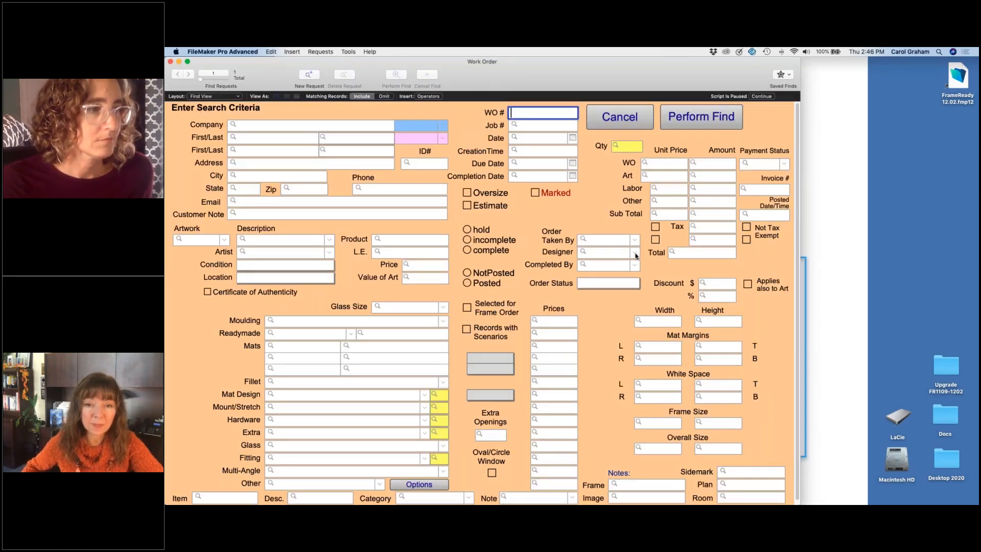
left_click(636, 256)
left_click(593, 282)
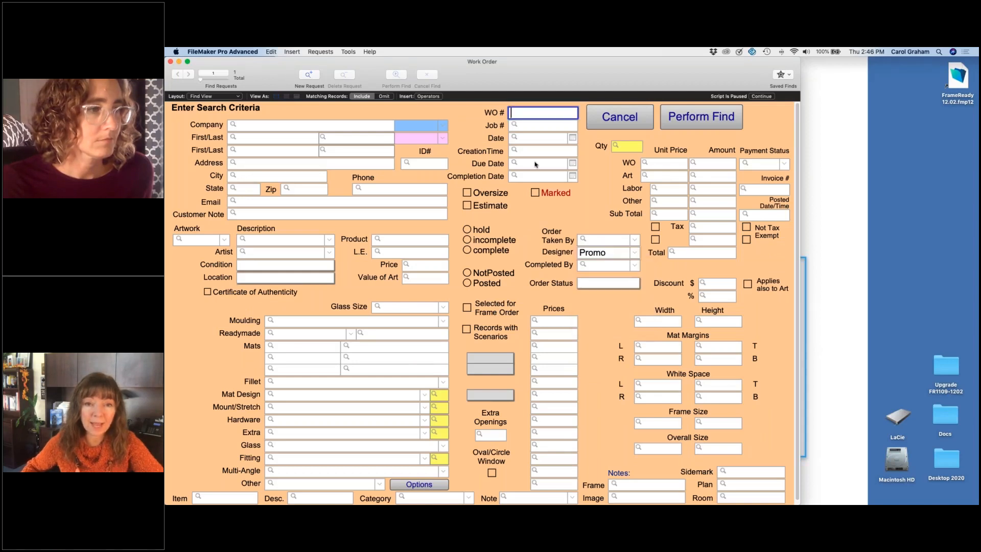
Step: Limit the search to the date 10/*/2019, run it, and view the total of the found work orders
left_click(541, 141)
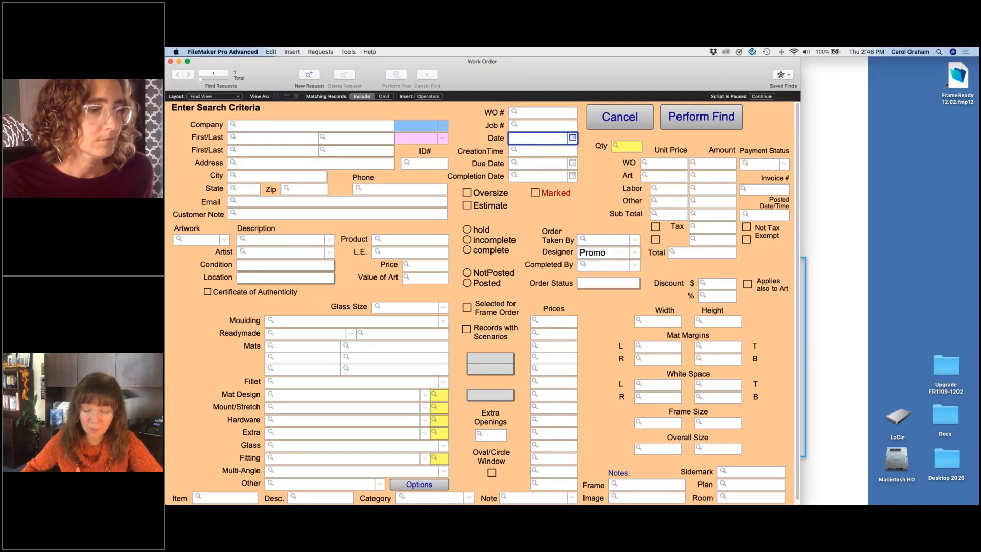
type("10/")
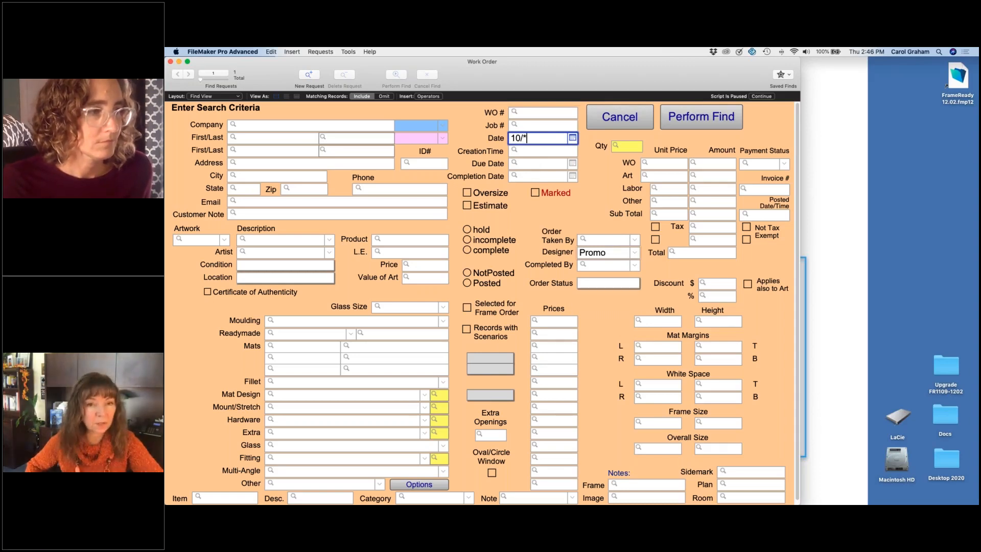
type("*/2019")
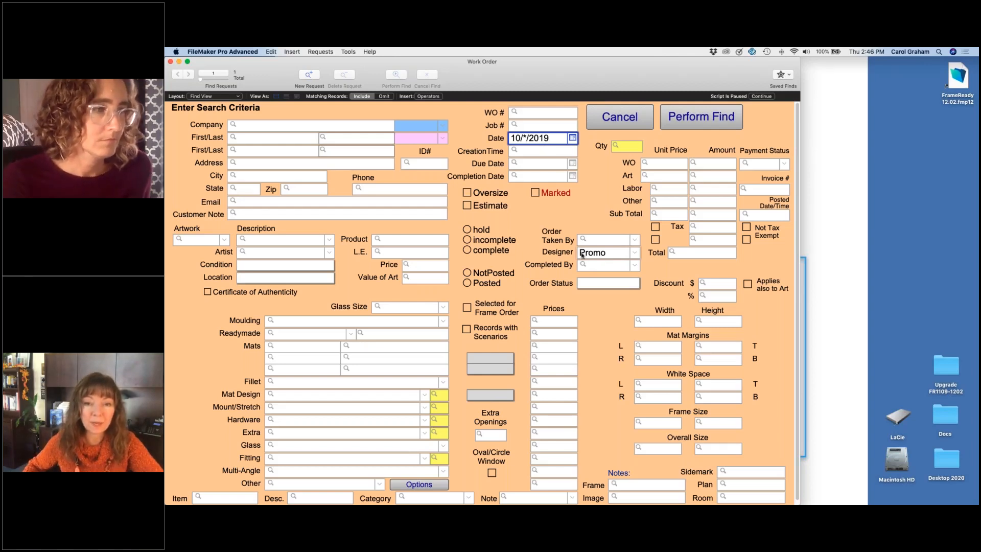
left_click(695, 122)
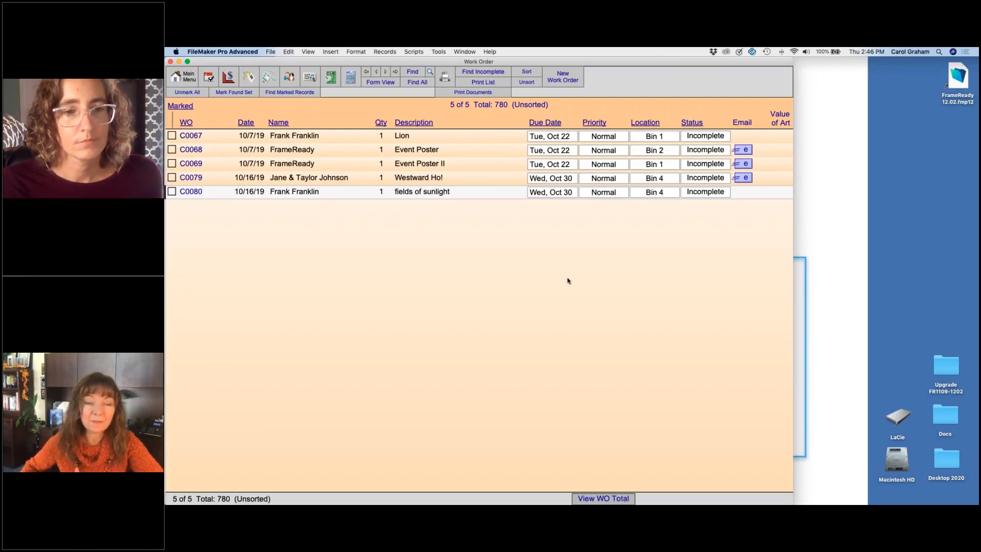
left_click(604, 499)
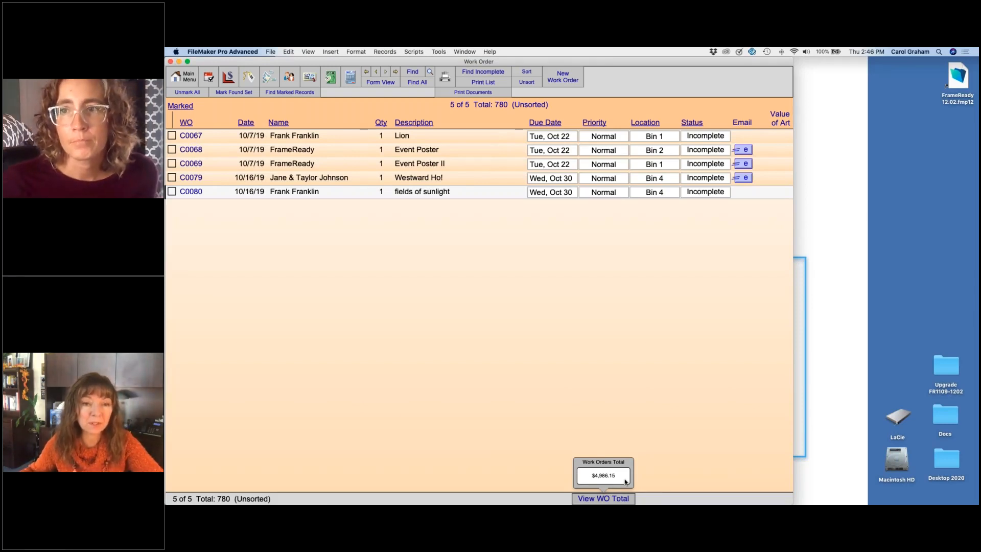
left_click(644, 432)
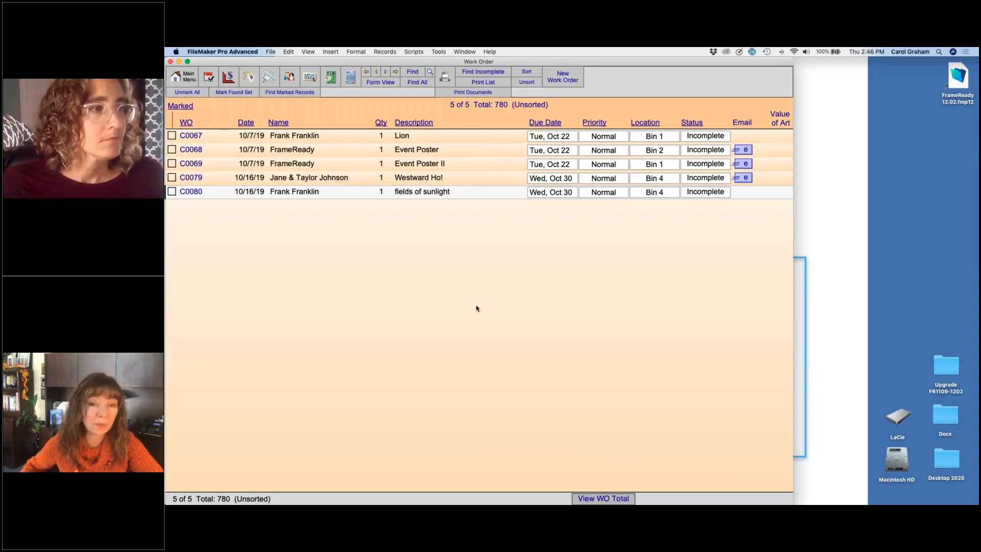
Step: Start a new work order search with the date criterion 10/*/2019
left_click(414, 72)
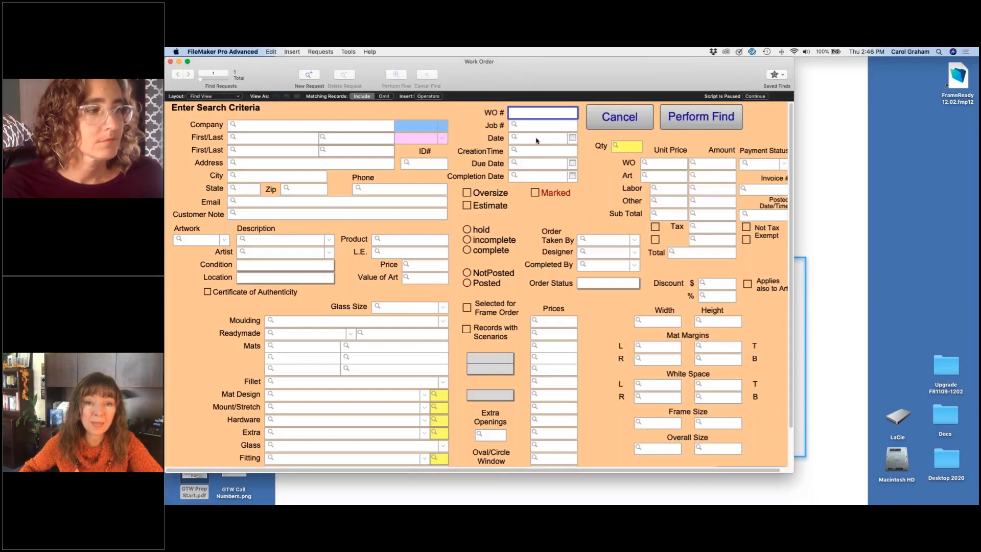
left_click(536, 139)
type("10")
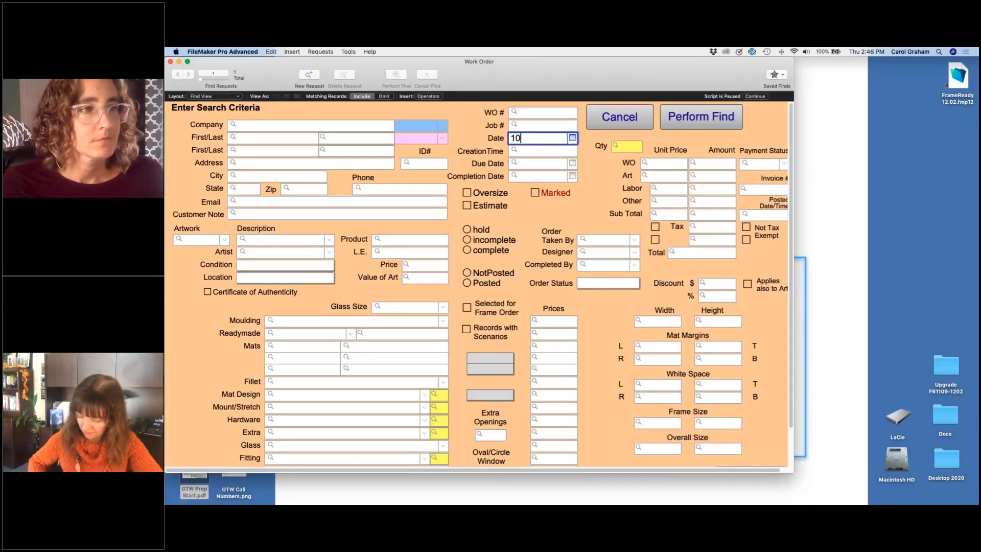
type("/*/2019")
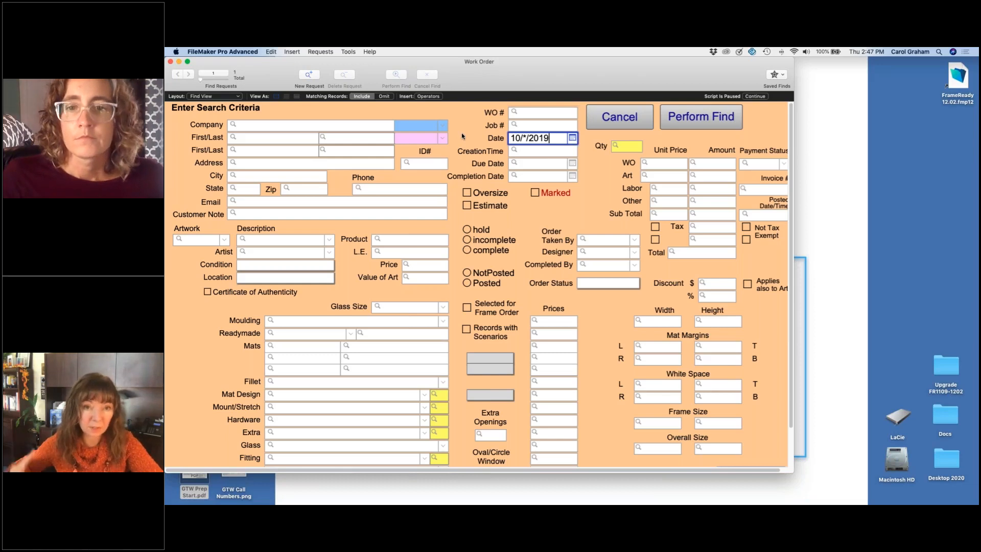
Step: Add a second find request that omits work orders with the designer Promo, and run the search
left_click(309, 74)
left_click(384, 96)
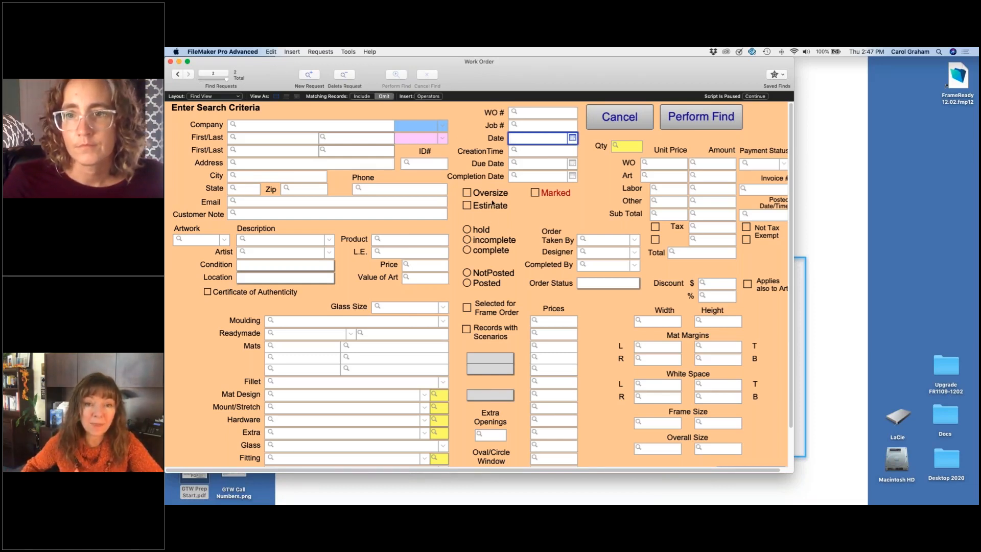
left_click(637, 251)
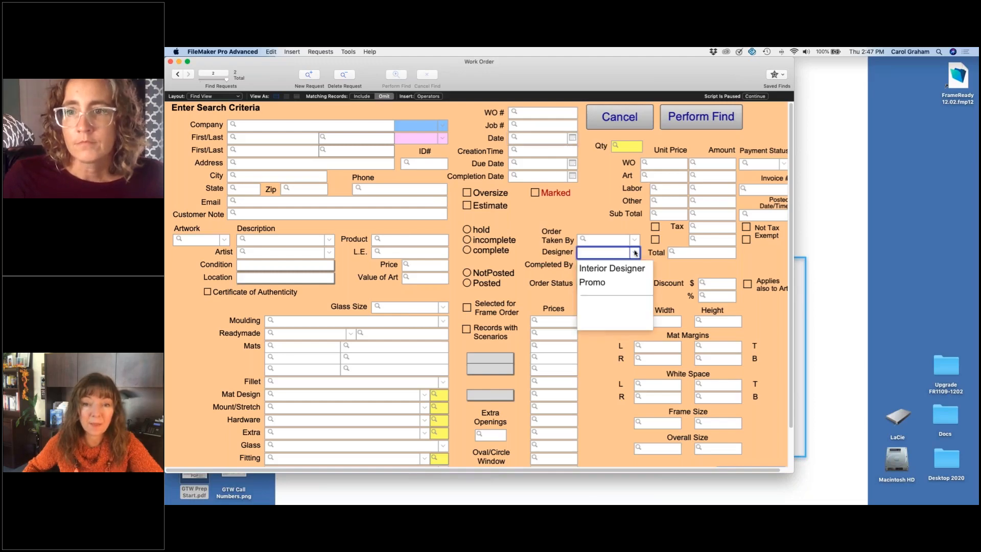
left_click(606, 282)
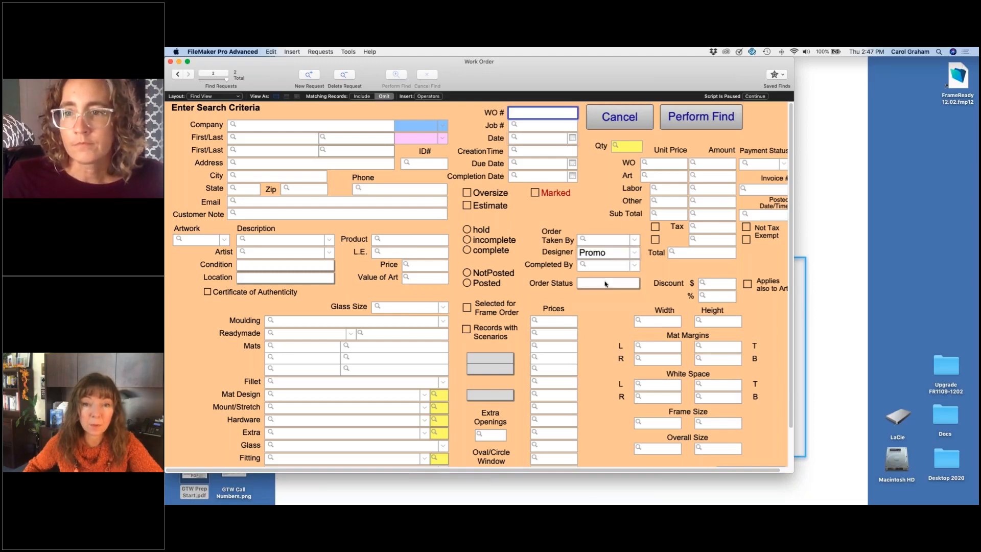
left_click(715, 120)
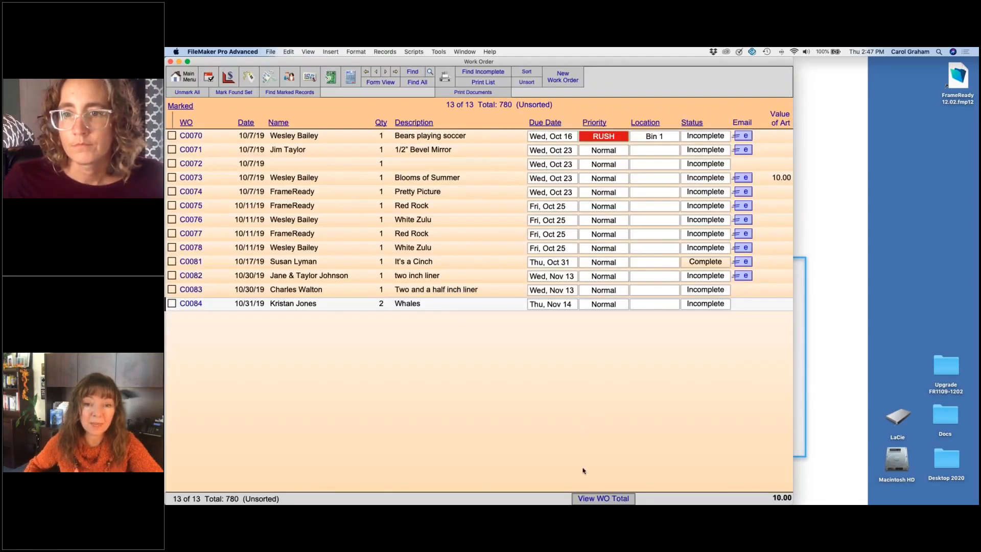
Step: View the total of the found work orders, and show all work orders with the latest one open in form view
left_click(605, 496)
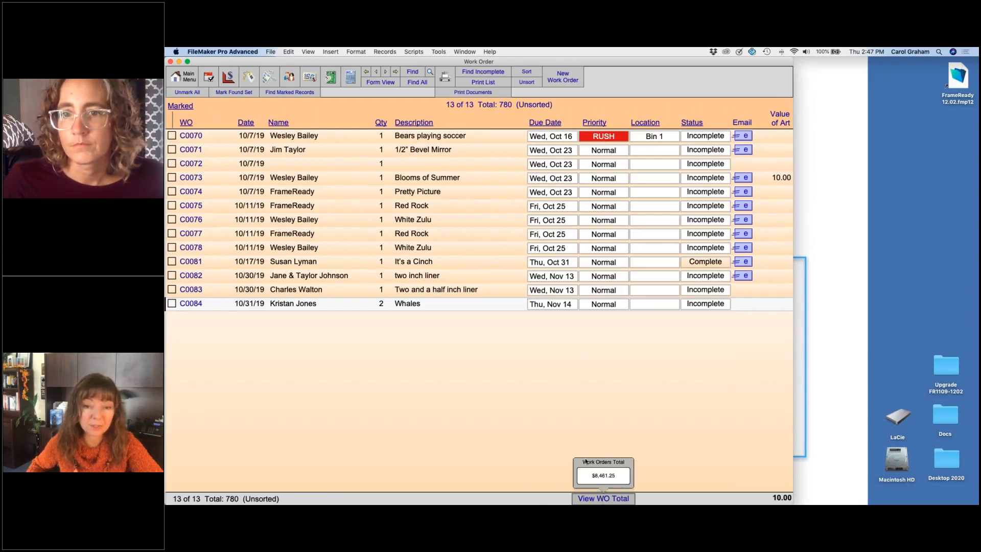
left_click(658, 426)
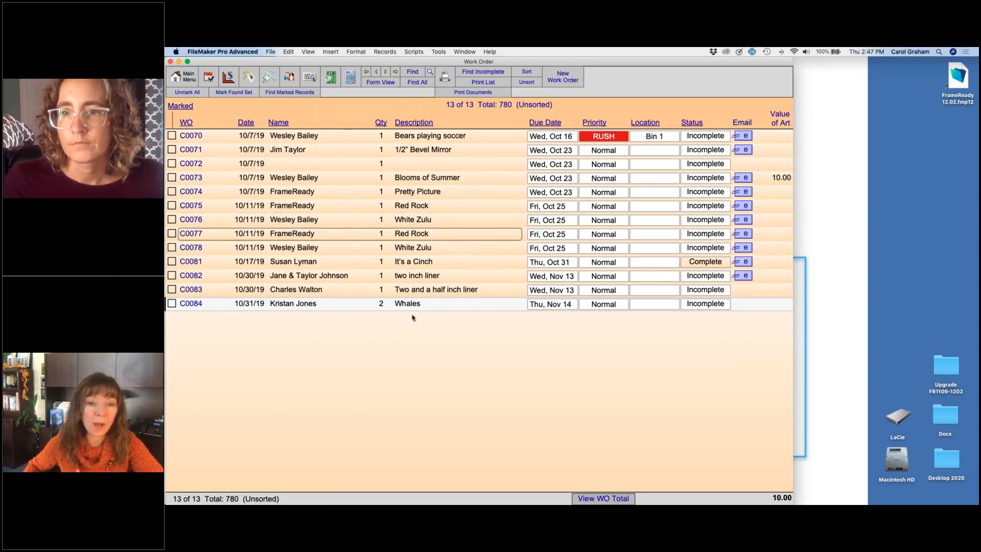
left_click(401, 82)
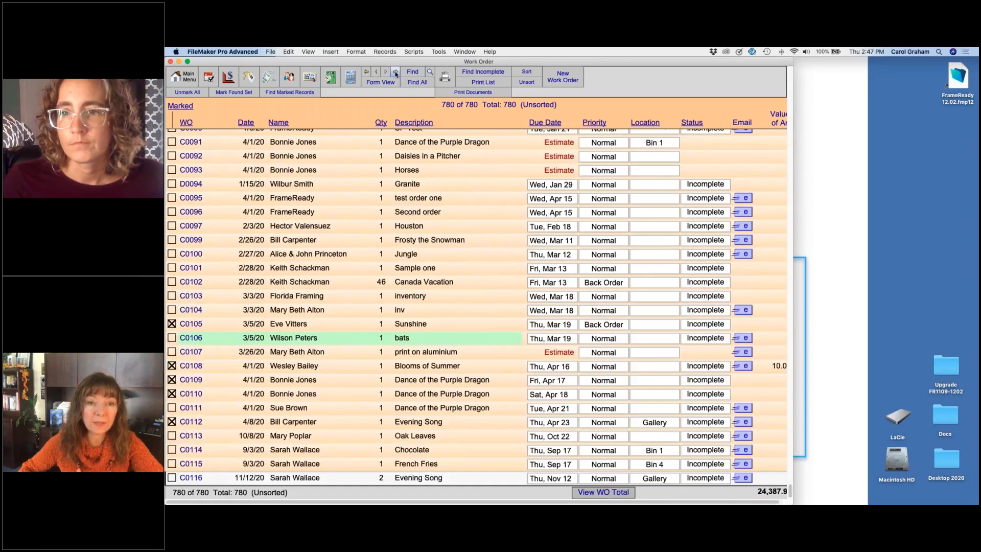
left_click(391, 82)
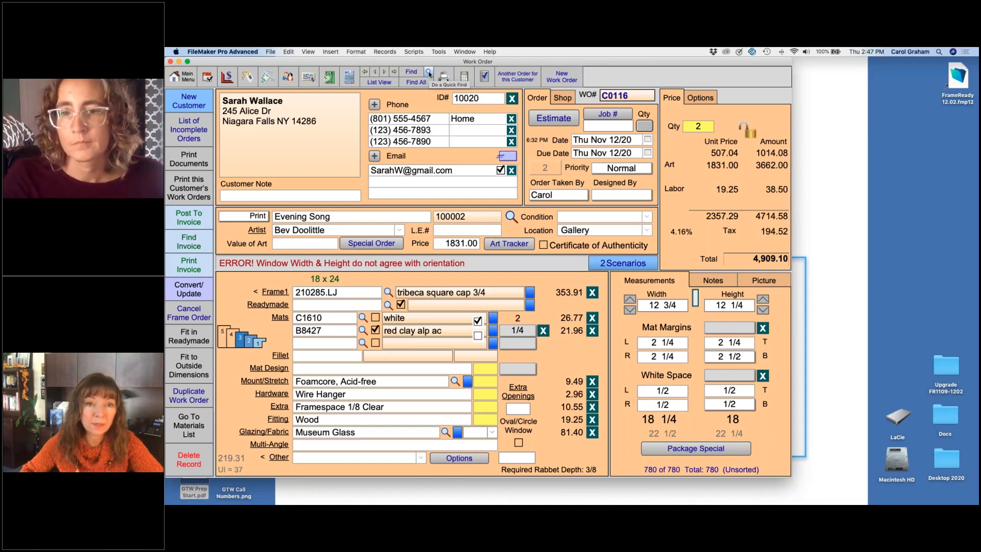
Step: Run a Quick Find across all fields for the customer's last name, and open the first work order found
left_click(429, 71)
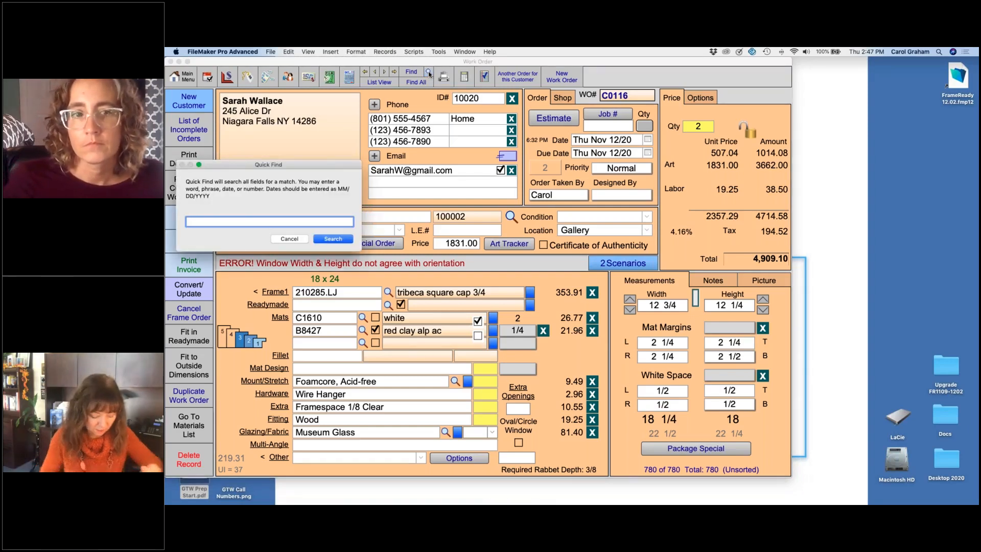
type("aylo")
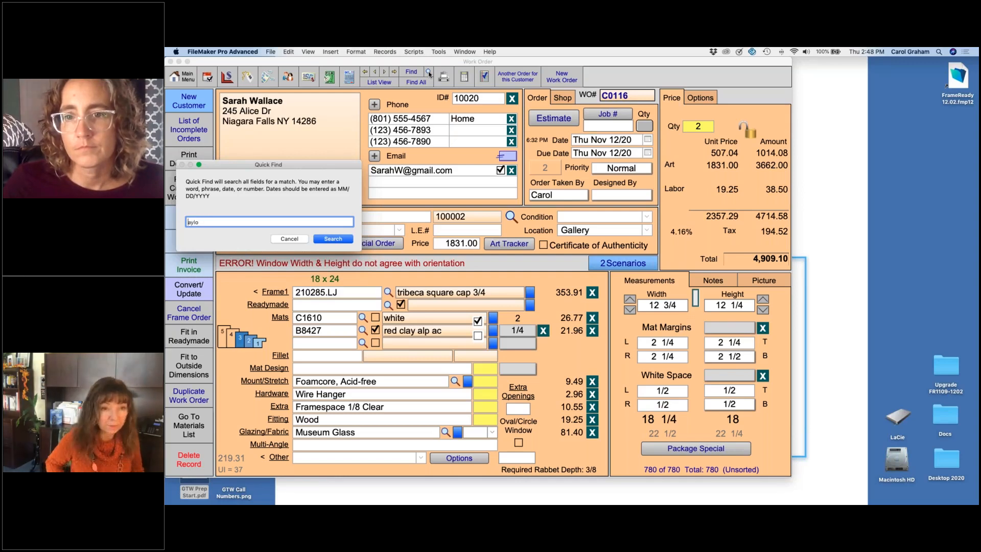
type("T")
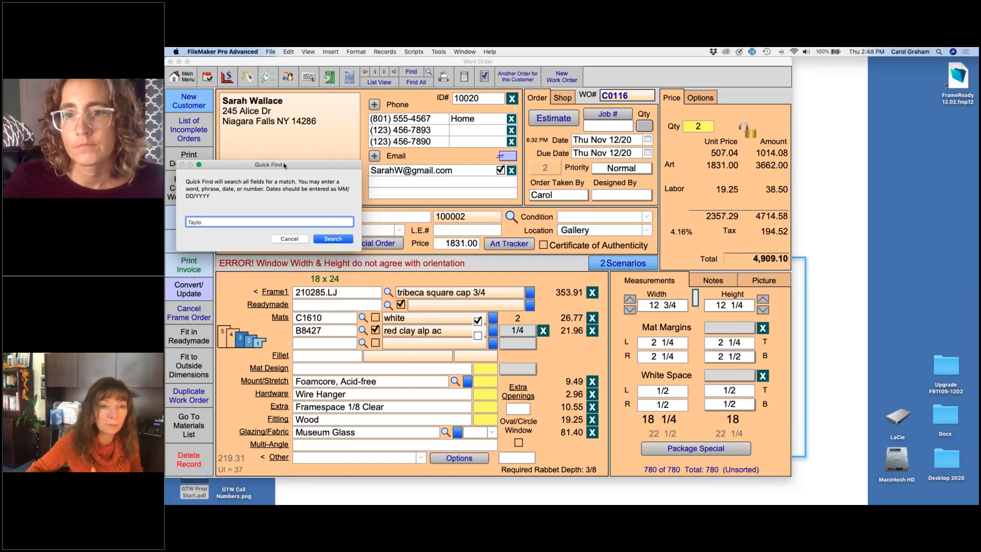
left_click(249, 221)
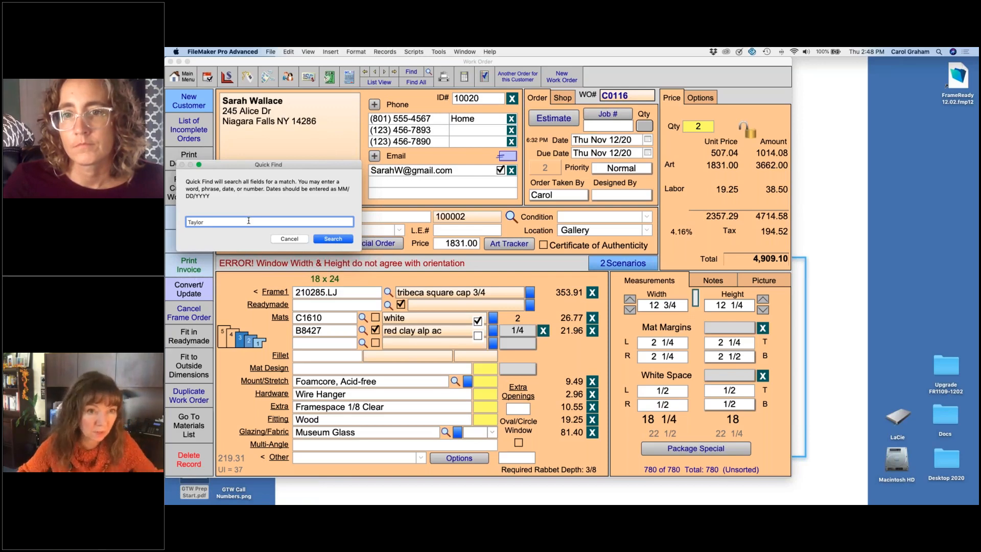
left_click(333, 239)
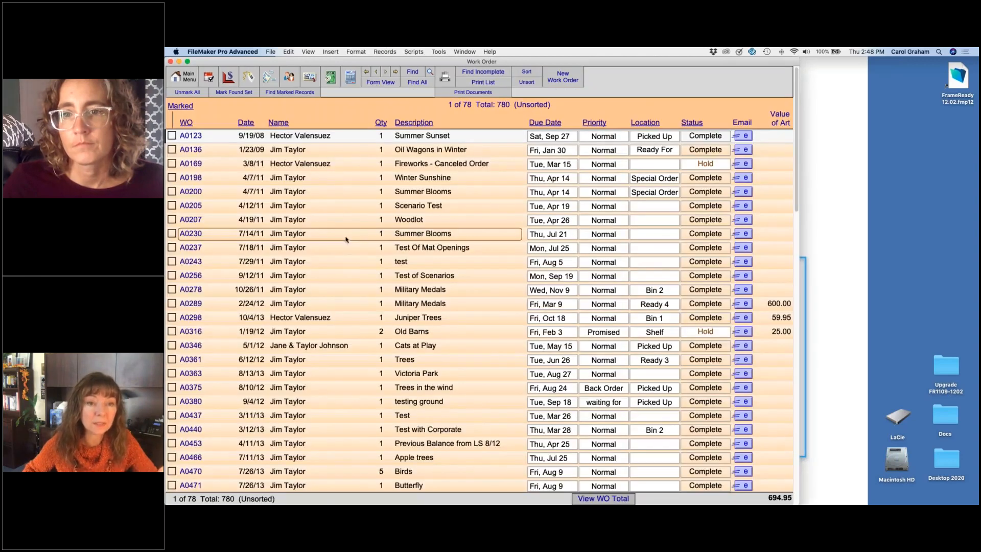
left_click(317, 137)
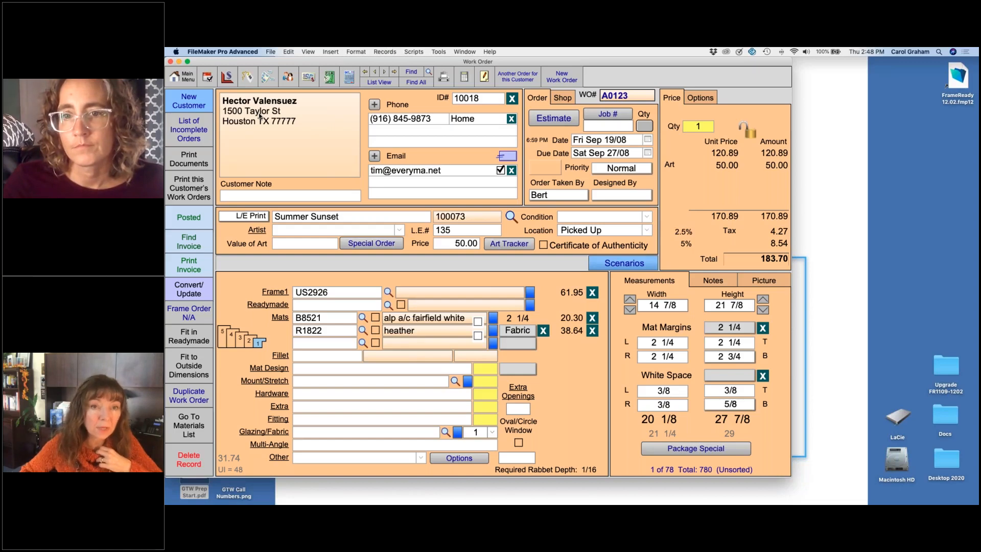
Step: Search the work orders by the customer's last name in the last-name criterion only
left_click(411, 73)
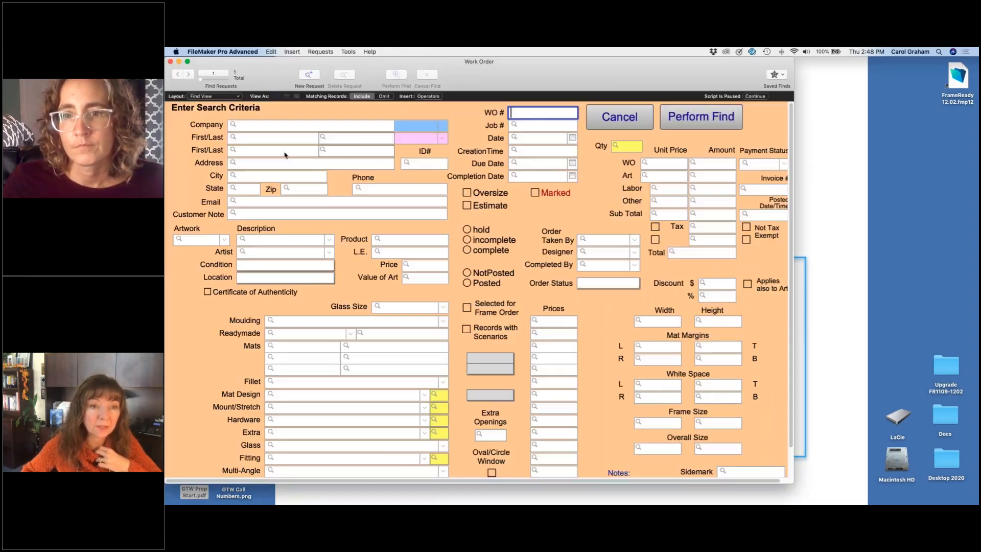
left_click(356, 140)
type("taylor")
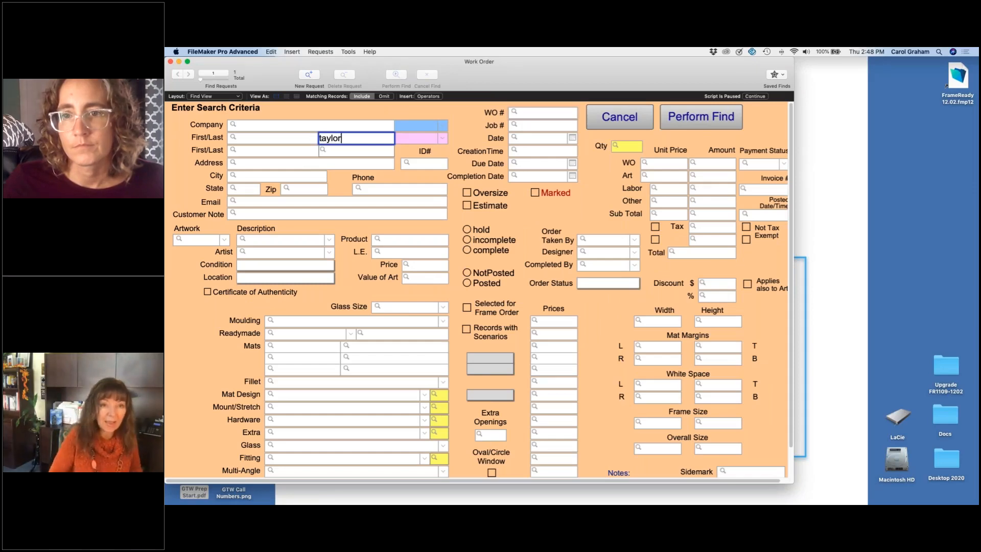
key("Return")
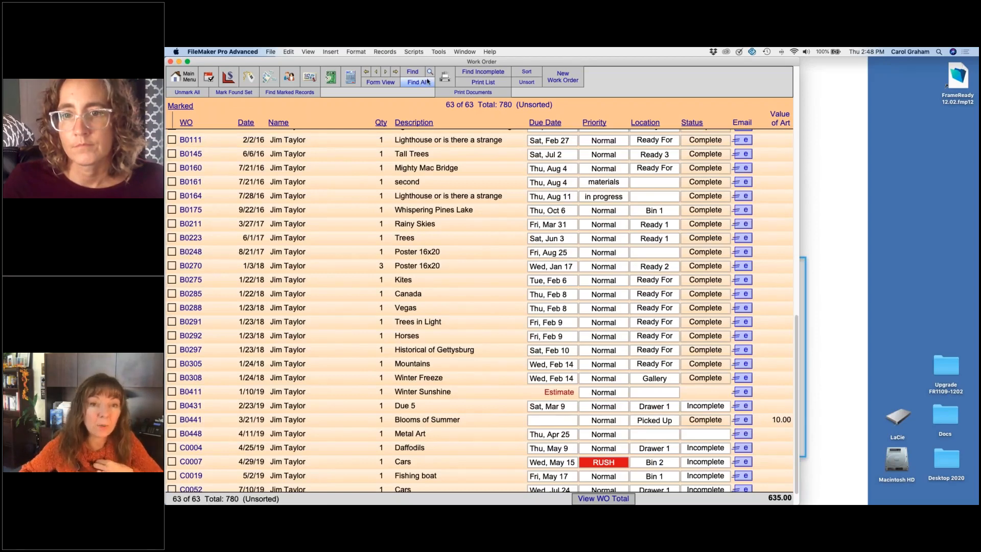
left_click(429, 72)
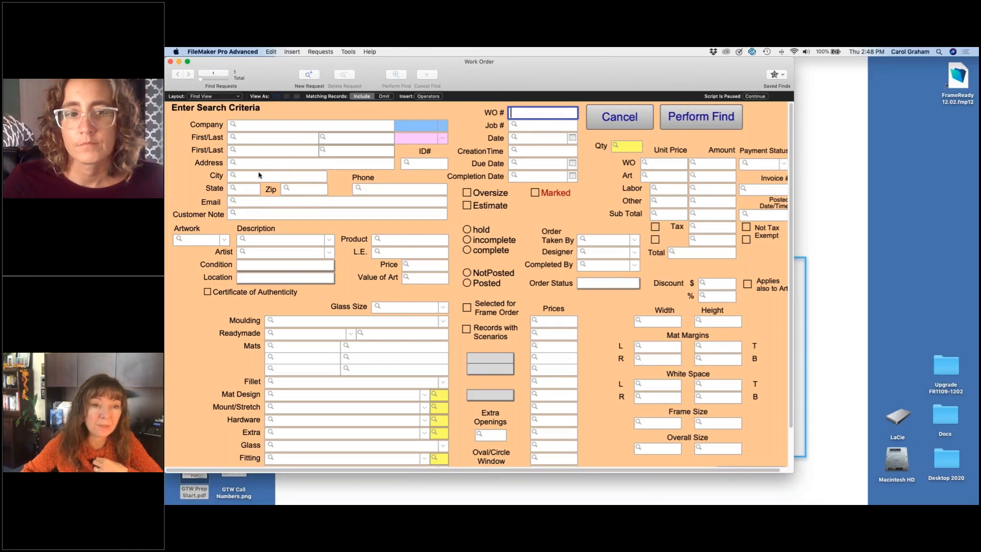
left_click(274, 139)
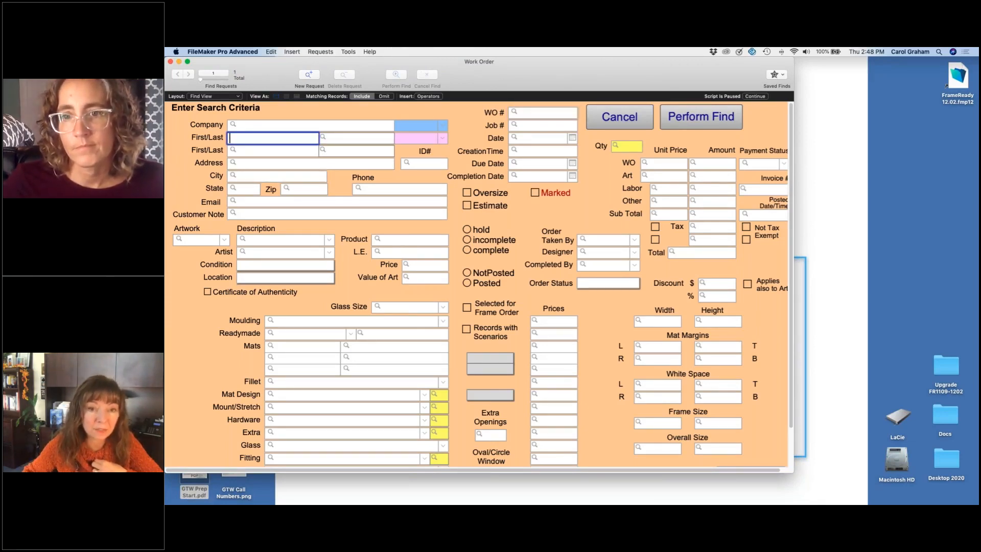
left_click(619, 117)
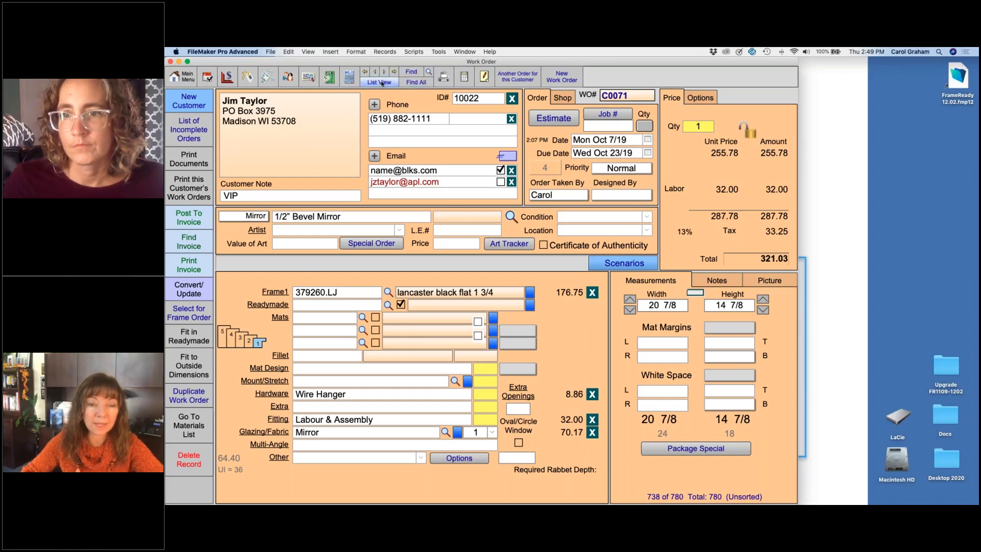
Step: List the incomplete work orders and open the one described as Chocolate
left_click(409, 82)
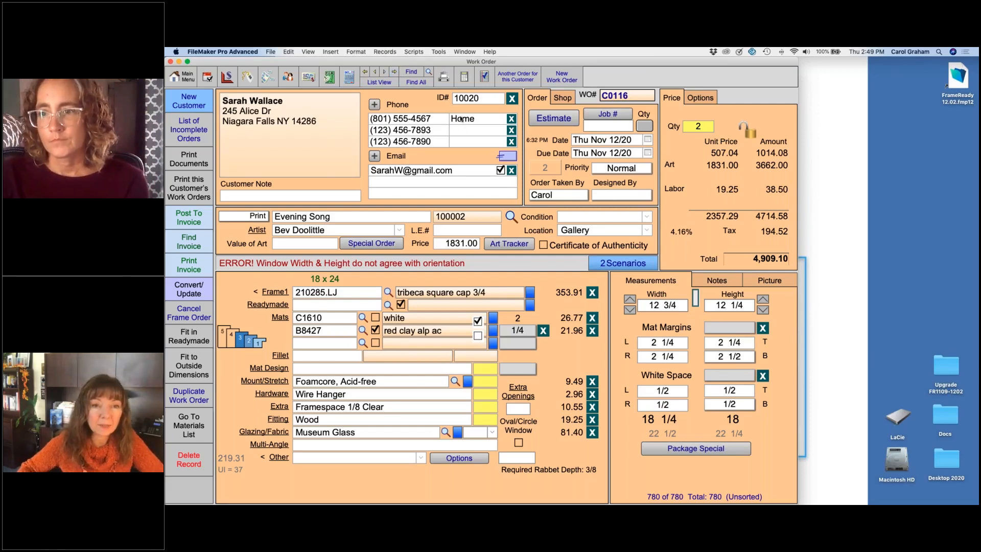
left_click(195, 136)
scroll(430, 331, "down", 15)
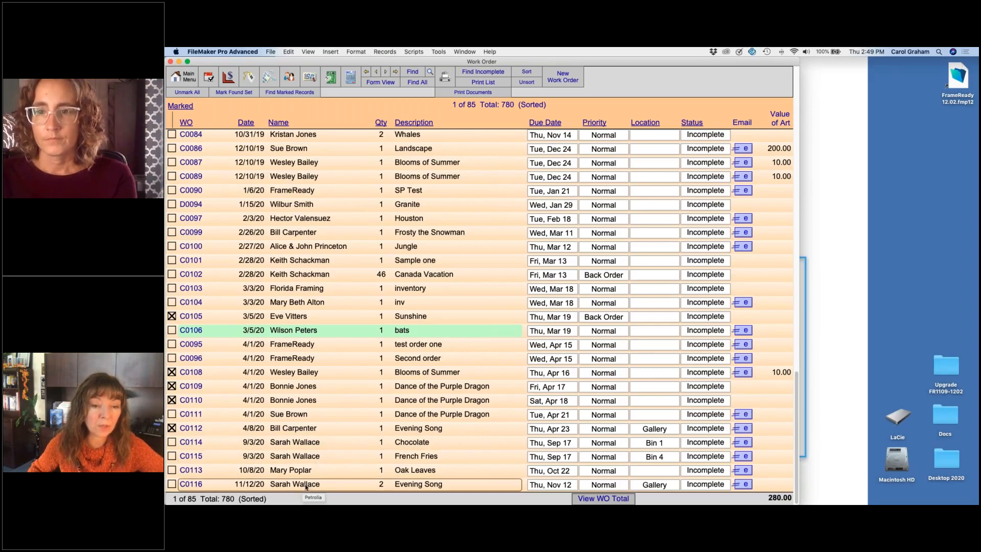
left_click(321, 444)
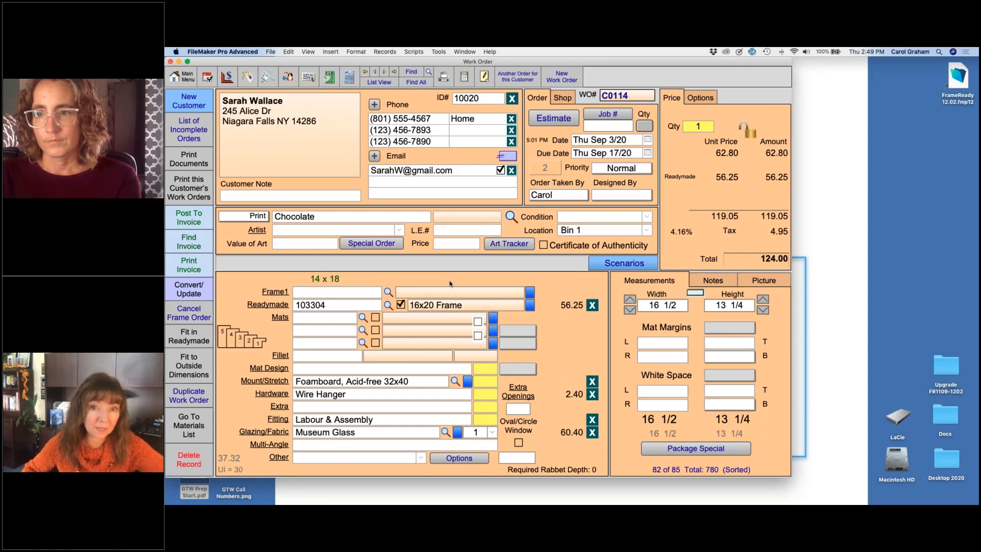
Step: Check the existing job numbers, then assign job number 9985 to the Chocolate work order and copy it
left_click(622, 115)
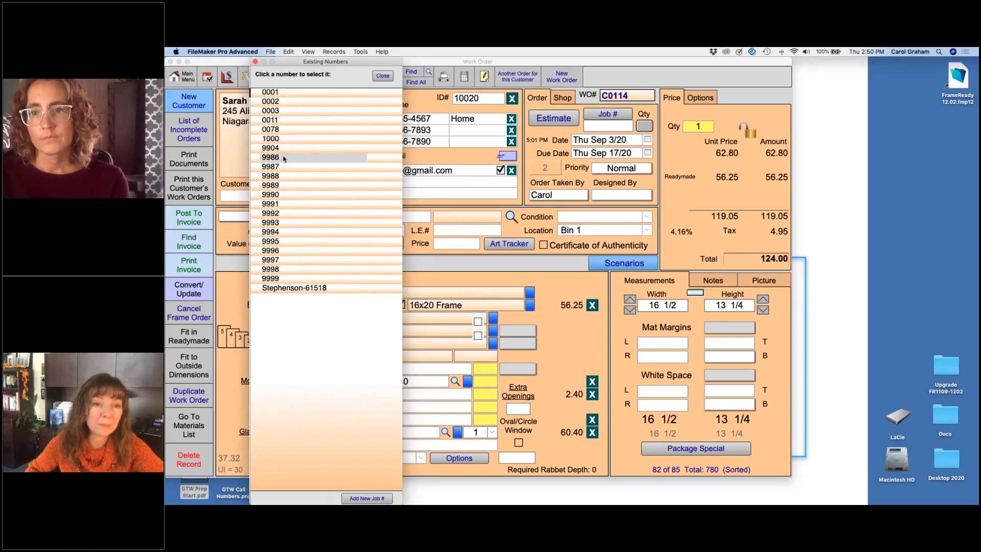
left_click(382, 77)
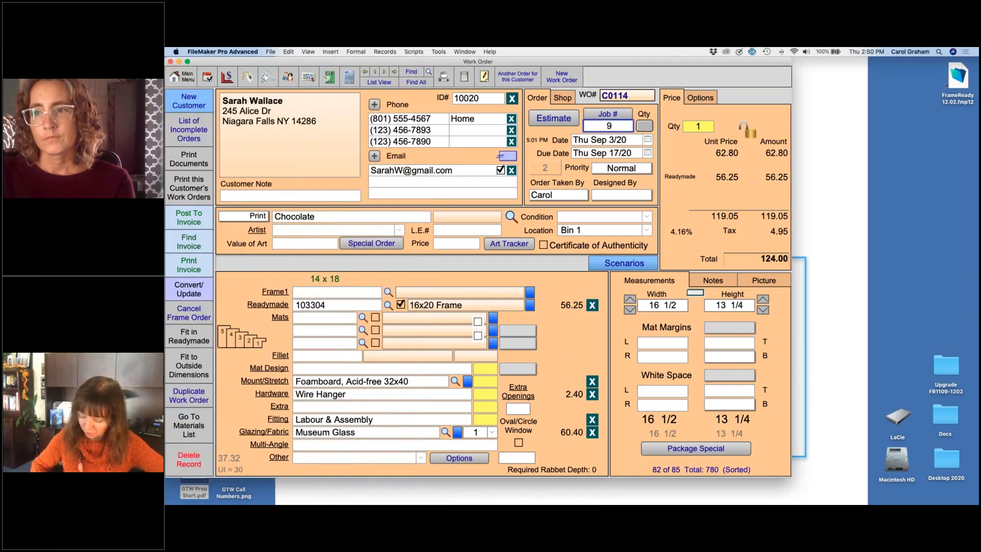
type("9985")
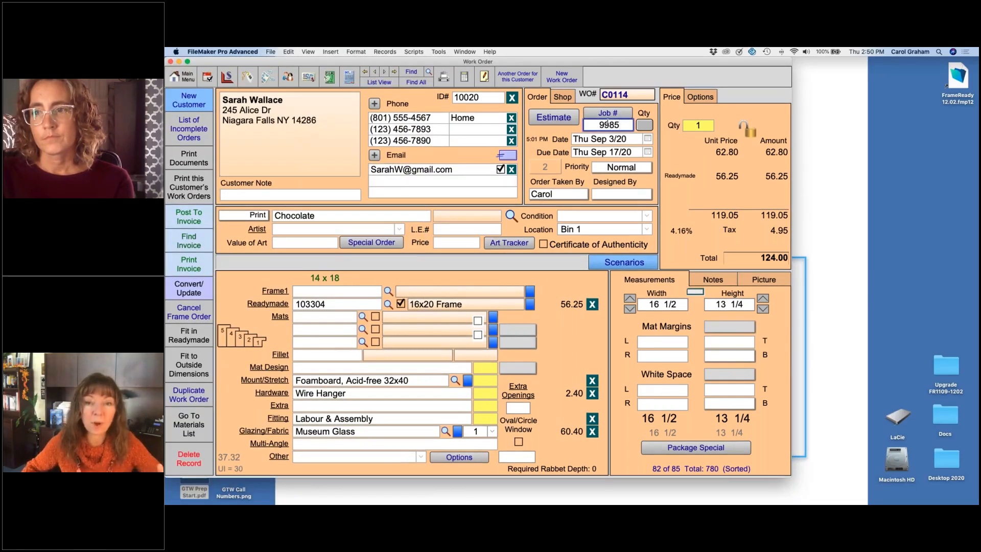
double_click(611, 125)
key("super+c")
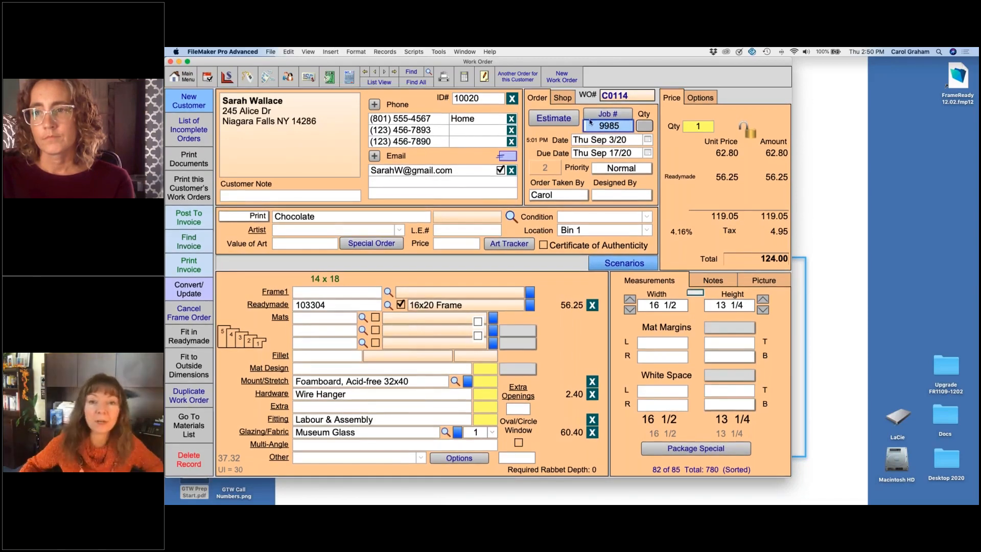
Step: Assign the copied job number 9985 to the French Fries and Evening Song work orders as well
left_click(383, 74)
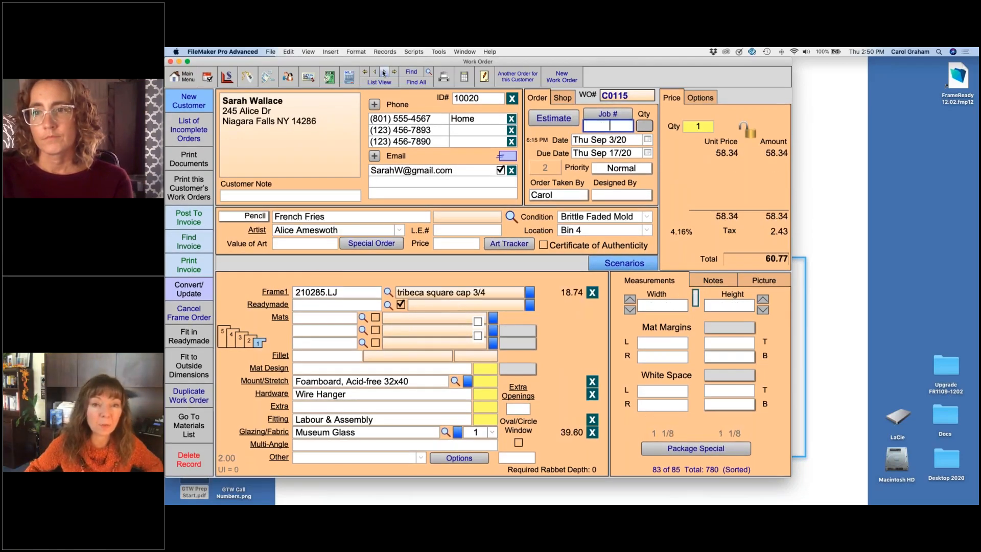
key("super+v")
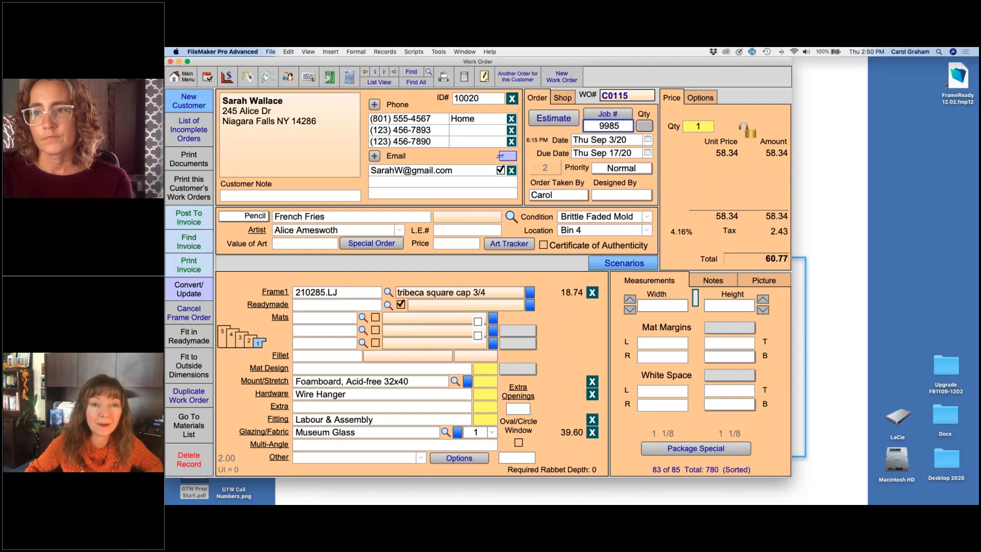
left_click(383, 73)
left_click(384, 73)
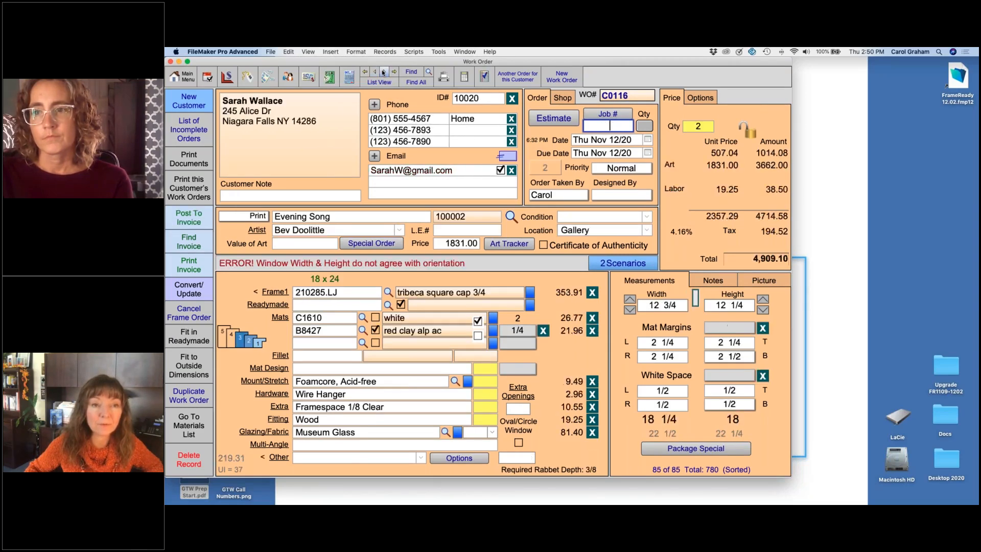
key("super+v")
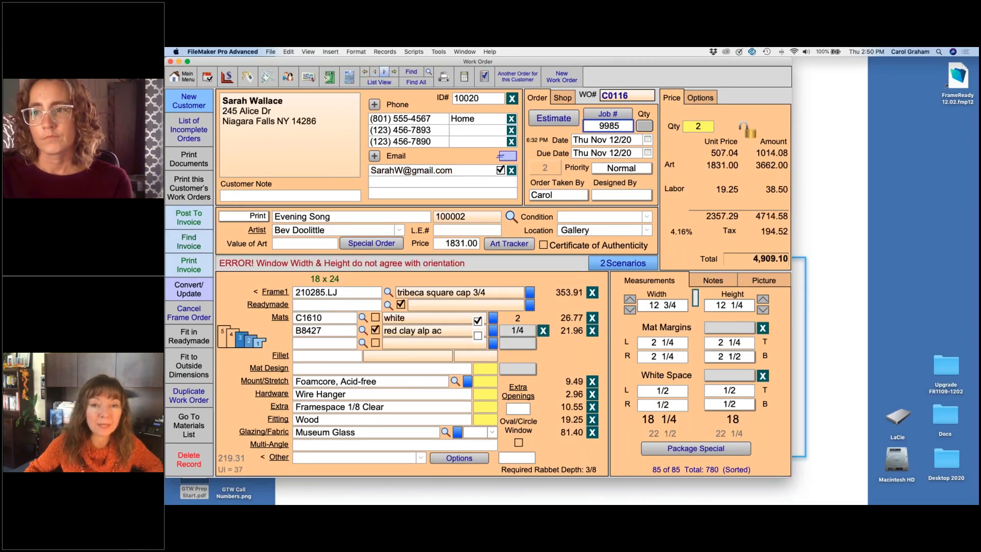
left_click(414, 95)
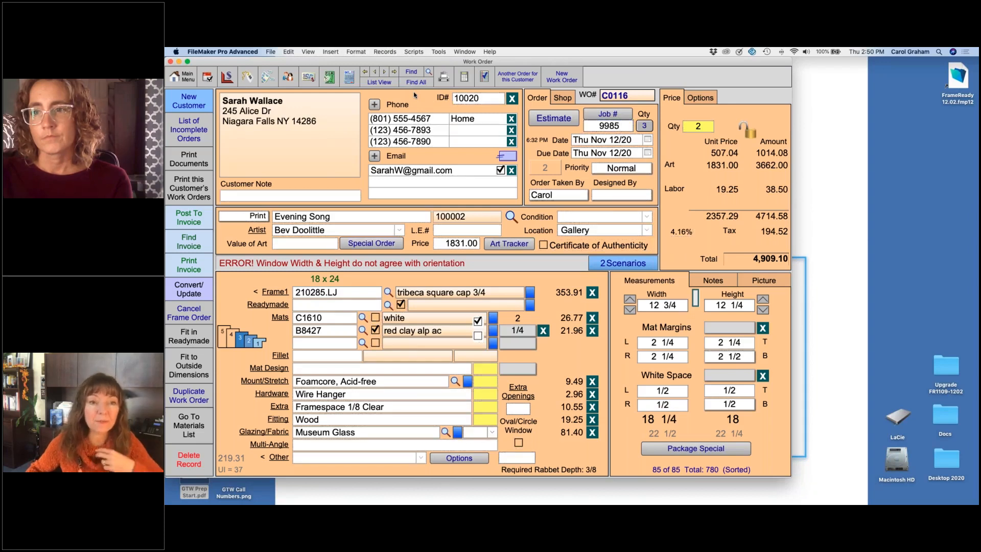
Step: List all work orders that share the job number, and open the Evening Song work order
left_click(644, 126)
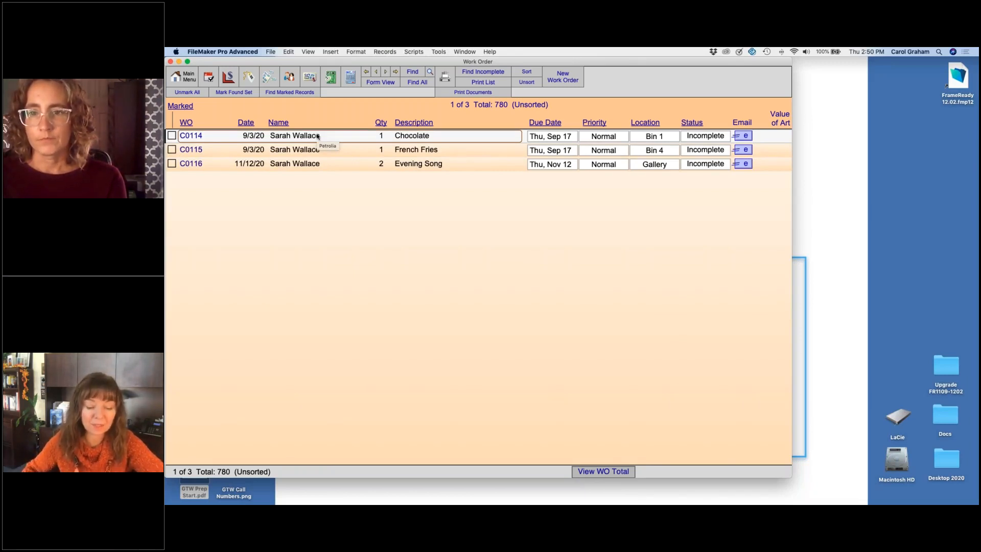
left_click(315, 165)
left_click(315, 165)
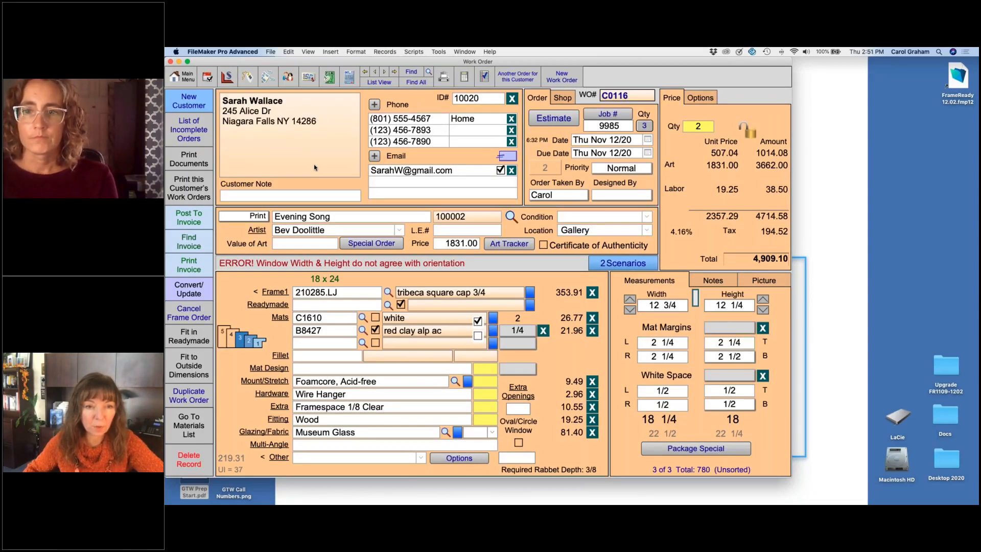
Step: Reverse the window orientation of the Evening Song work order
left_click(695, 298)
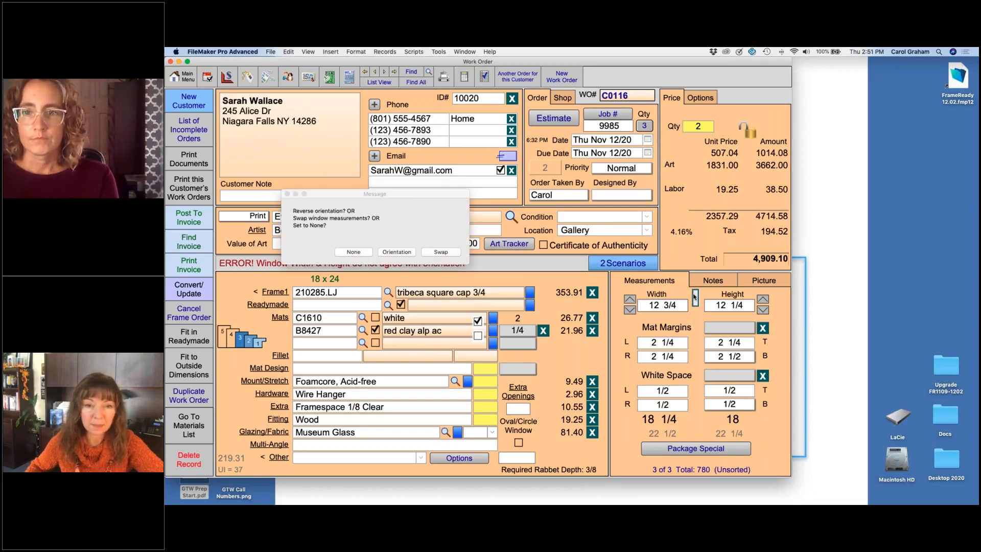
left_click(397, 252)
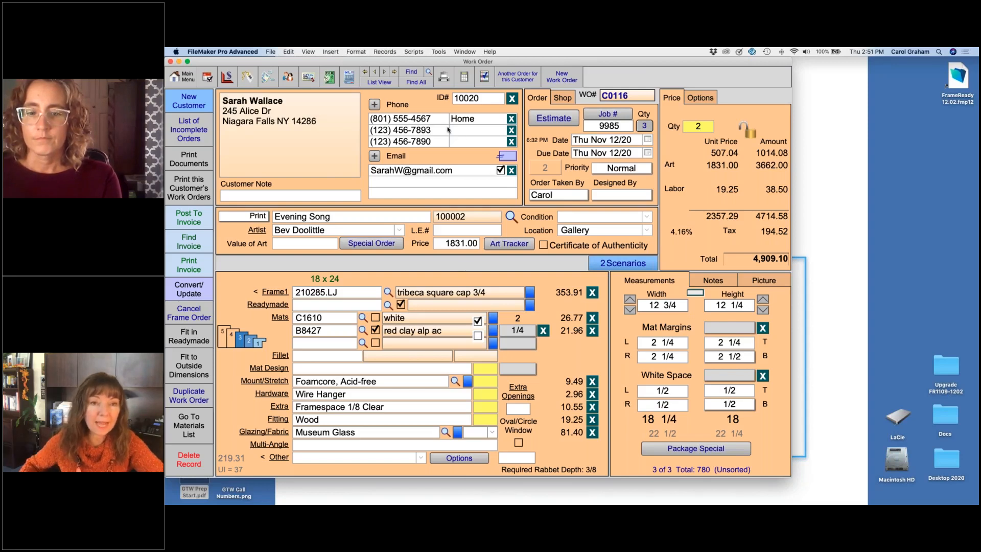
Step: Search for all work orders with the status Posted
left_click(409, 73)
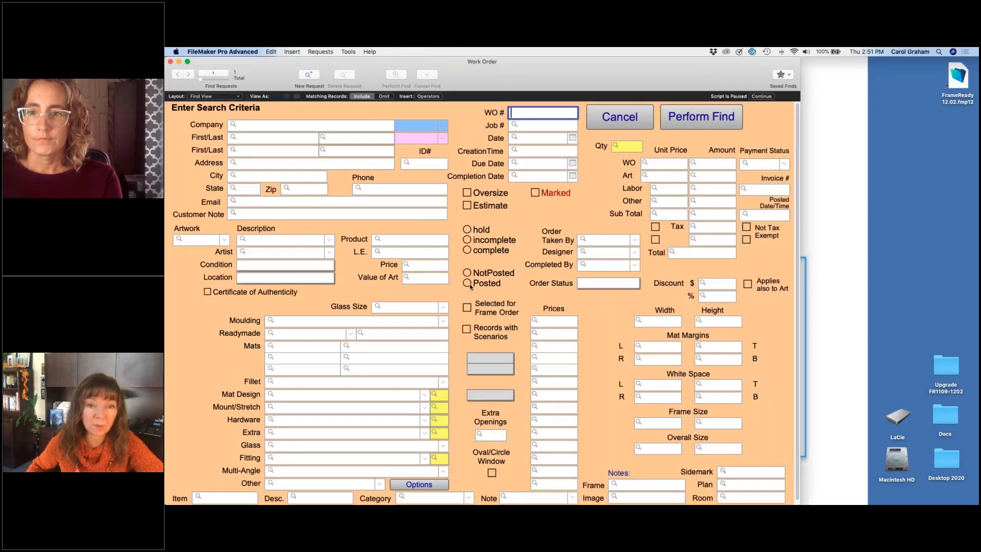
left_click(467, 284)
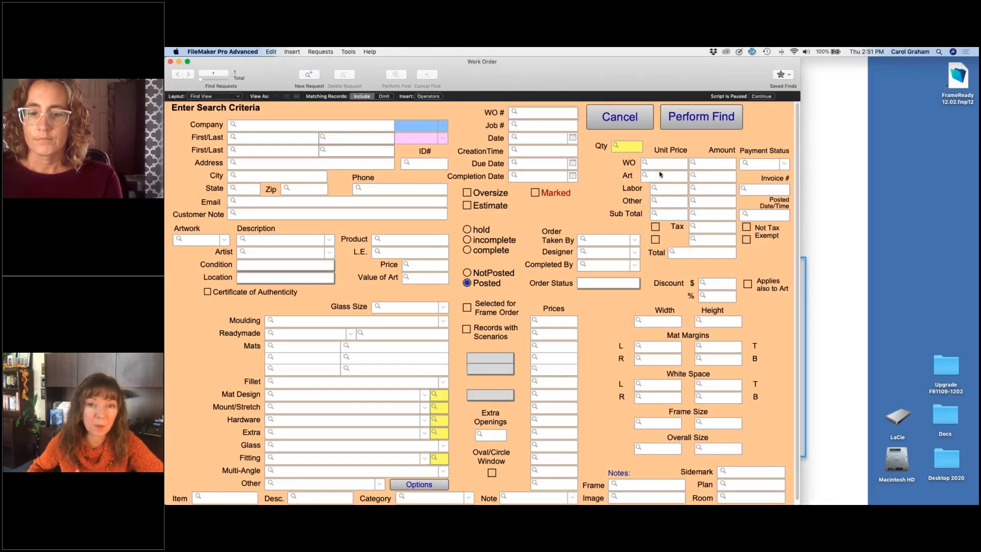
left_click(709, 118)
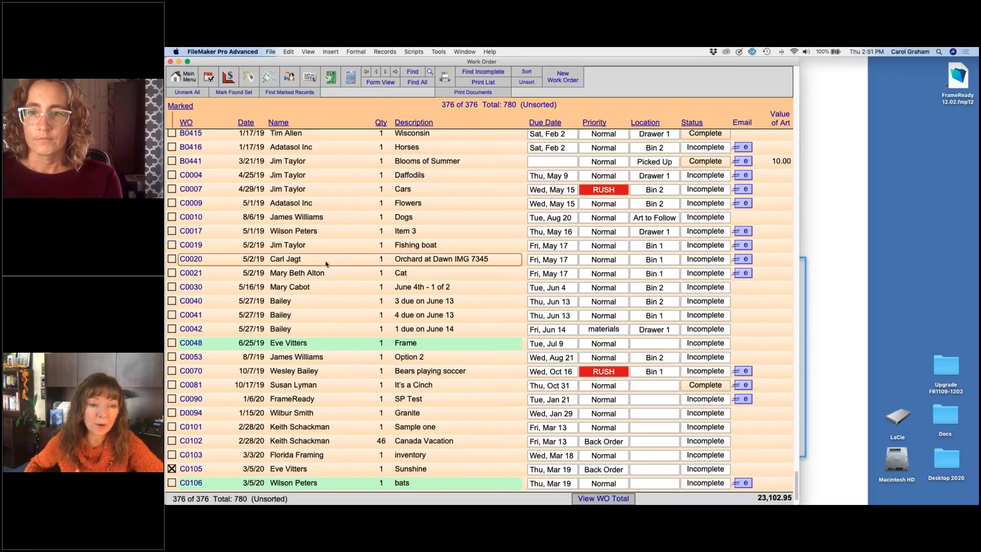
Step: Set the shipping fee on the Oak Leaves work order to 20.00
left_click(294, 470)
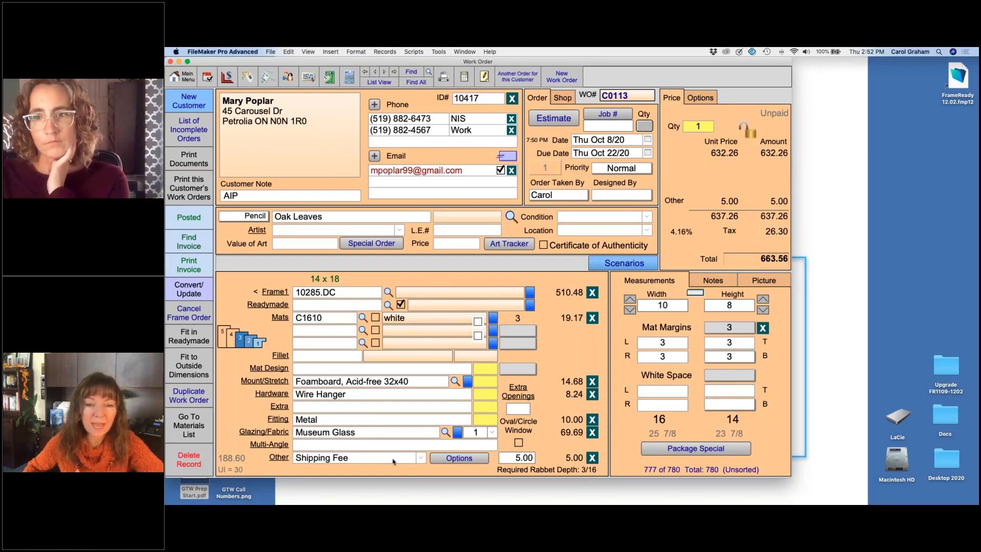
left_click(511, 459)
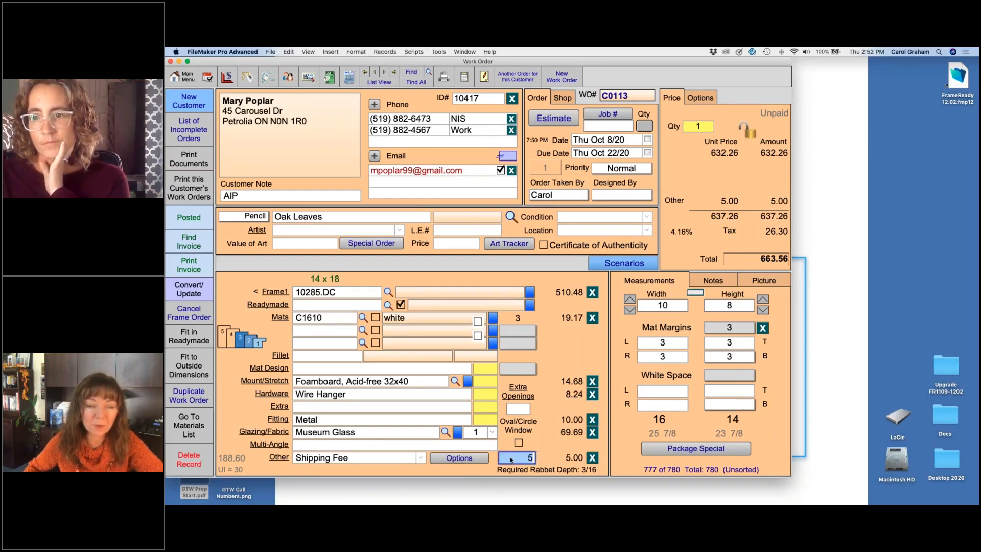
type("20")
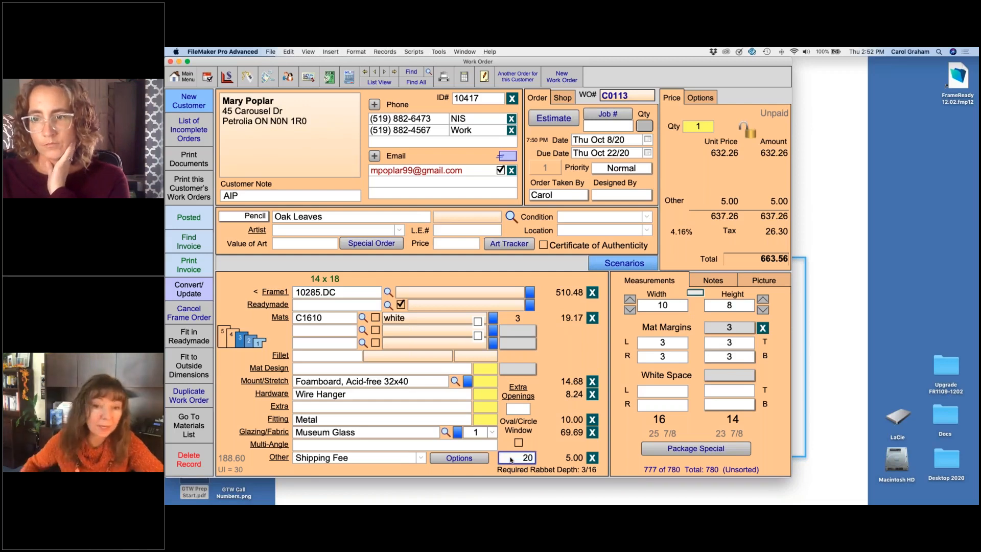
left_click(719, 161)
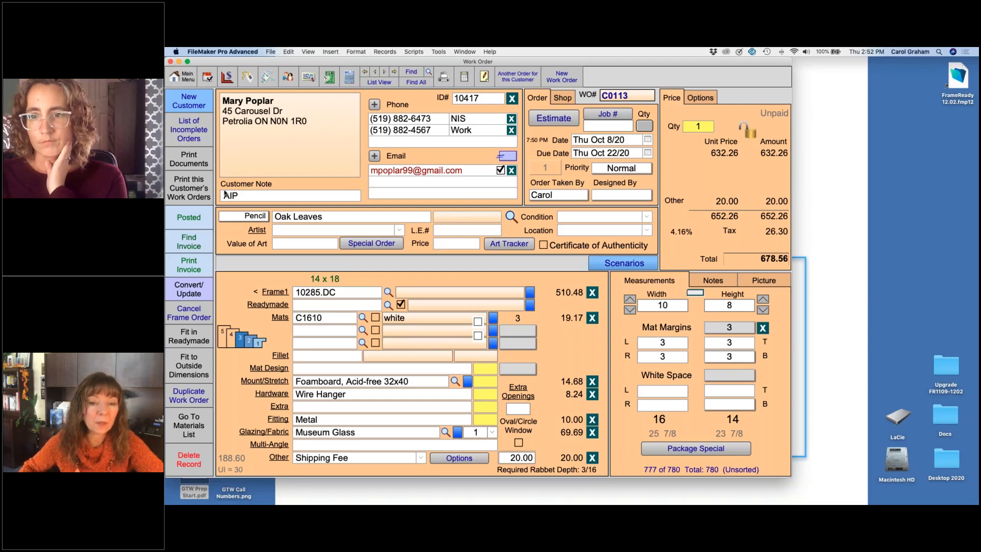
Step: Make the shipping fee taxable by turning off its Do not Tax option
left_click(459, 457)
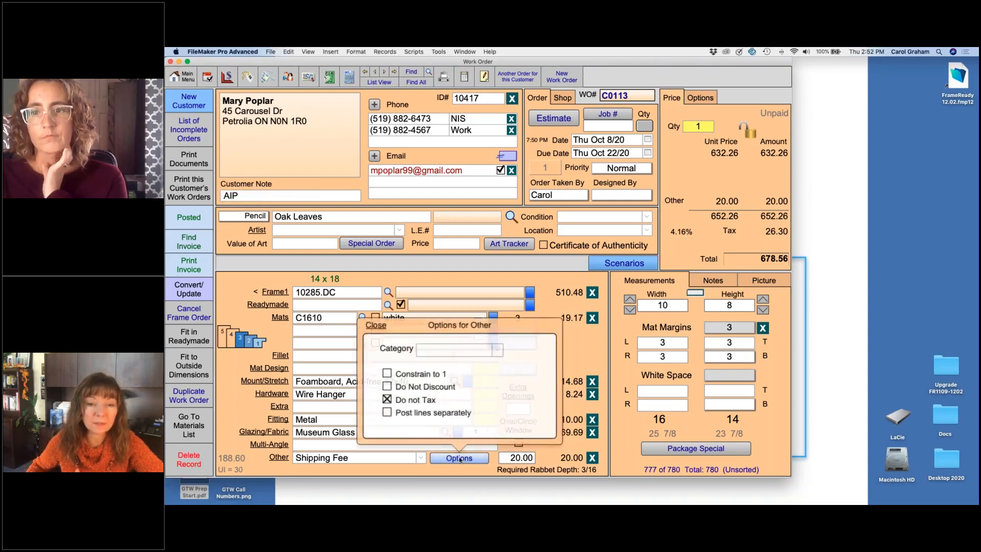
left_click(392, 403)
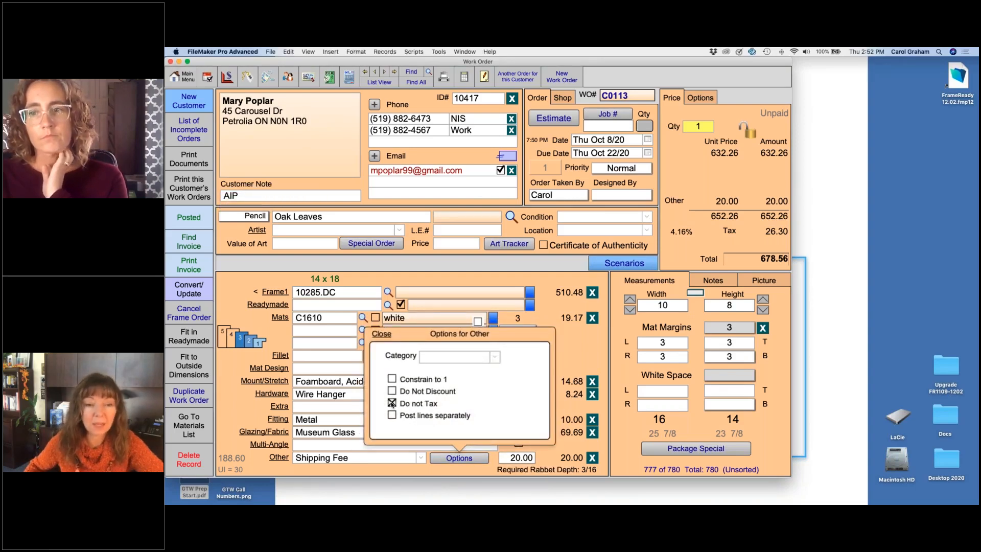
left_click(574, 351)
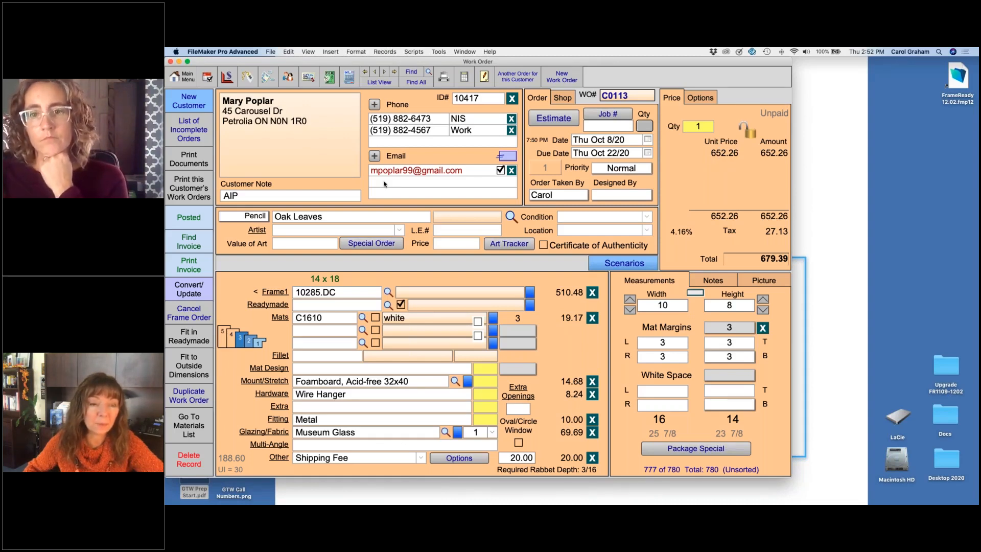
Step: Update the posted invoice with the Oak Leaves work order's changes, and return from the invoice to the work order
left_click(188, 217)
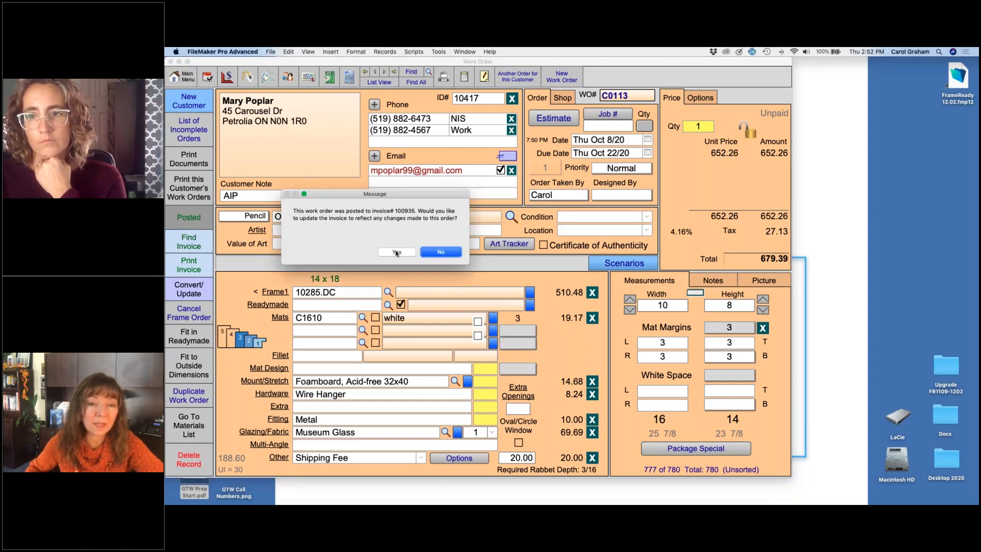
left_click(396, 252)
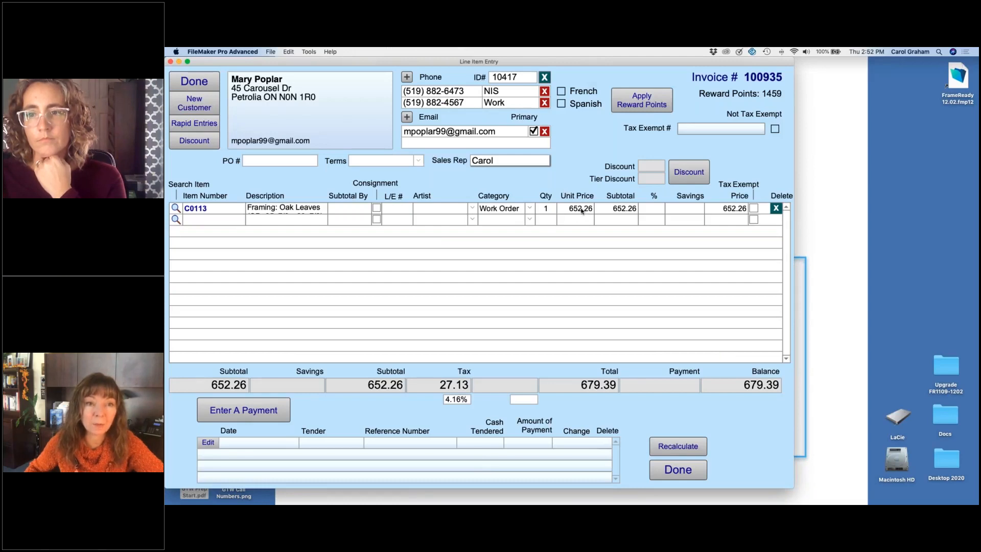
left_click(195, 81)
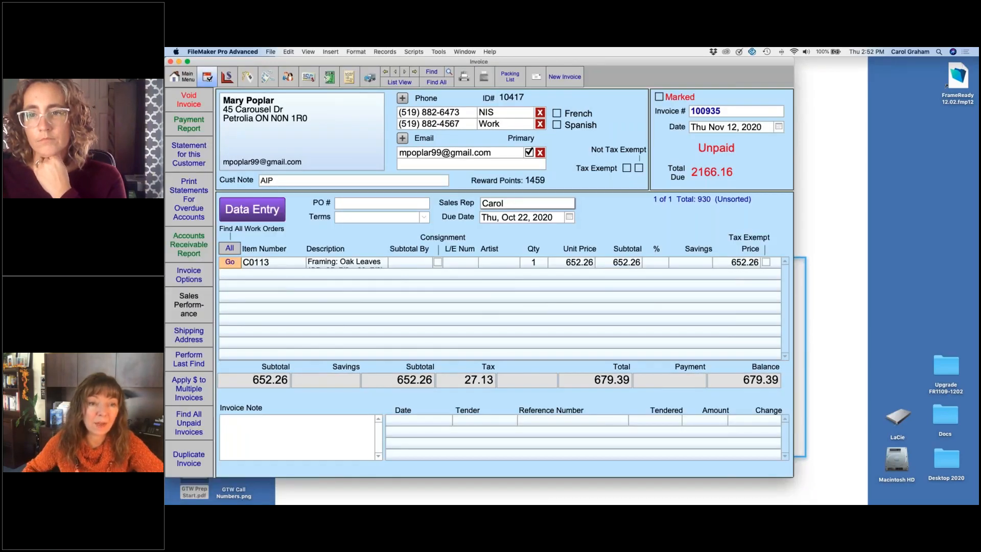
left_click(230, 263)
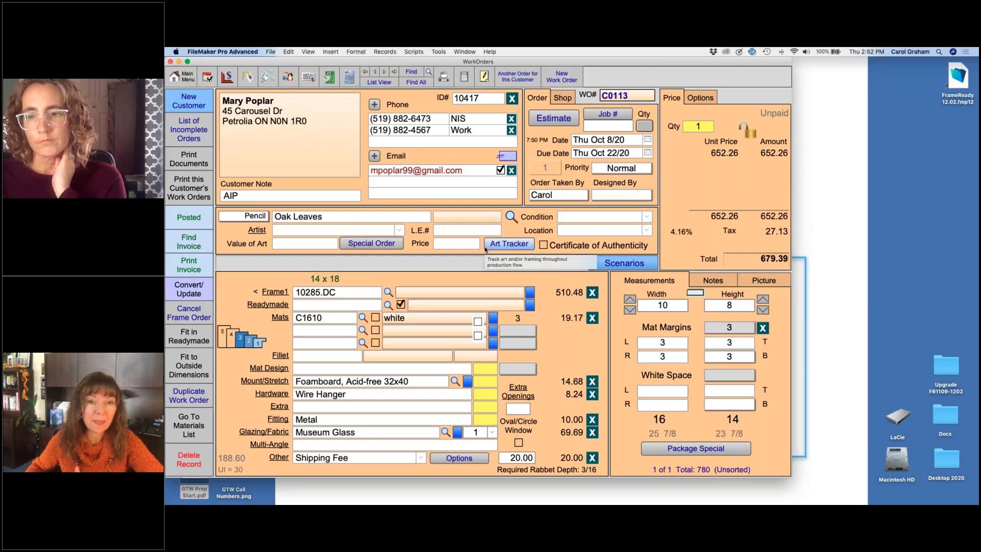
Step: Show all work orders and go back through them to the Chocolate work order
left_click(417, 82)
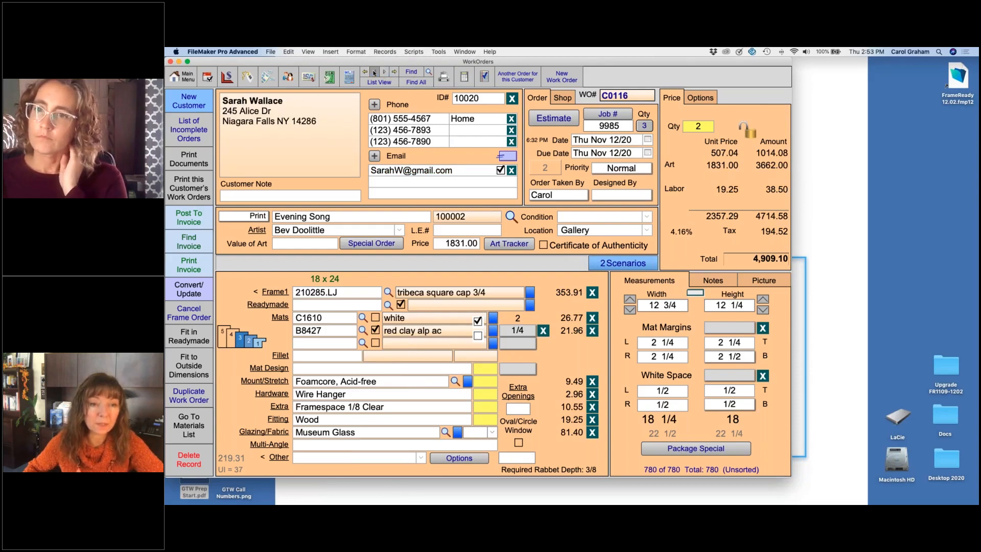
left_click(374, 73)
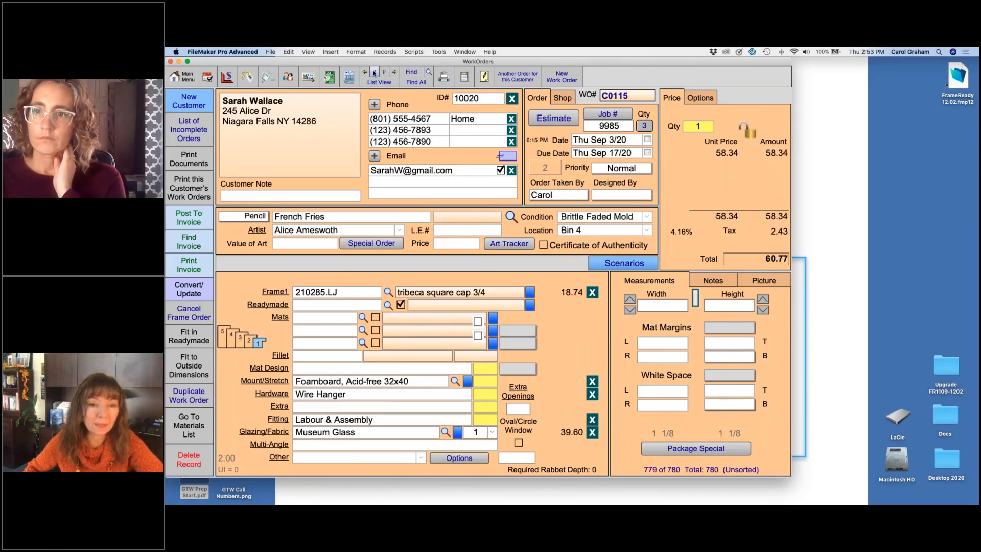
left_click(374, 73)
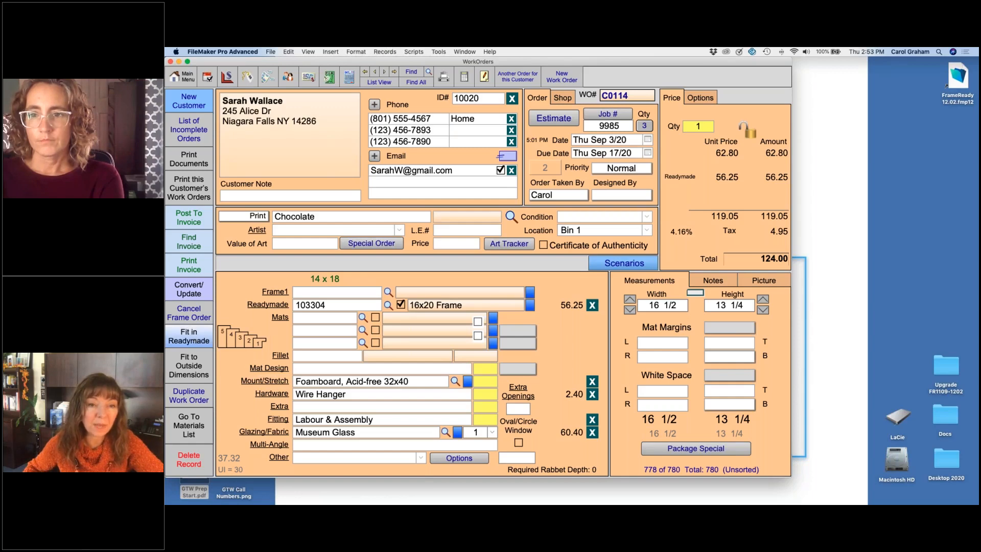
Step: Calculate the Chocolate order's mat margins for a readymade frame 20 wide by 16 high, with the window centered
left_click(195, 338)
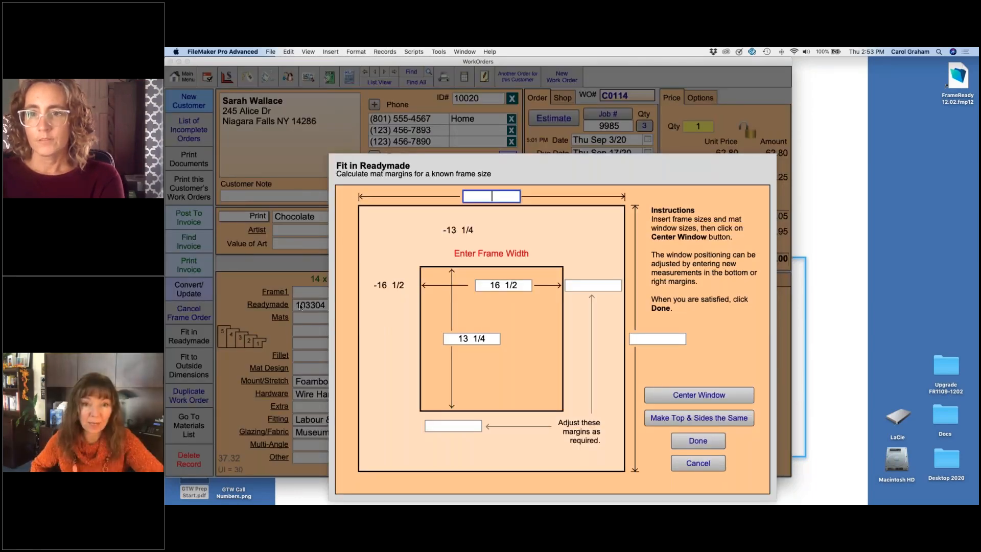
type("20")
key("Tab")
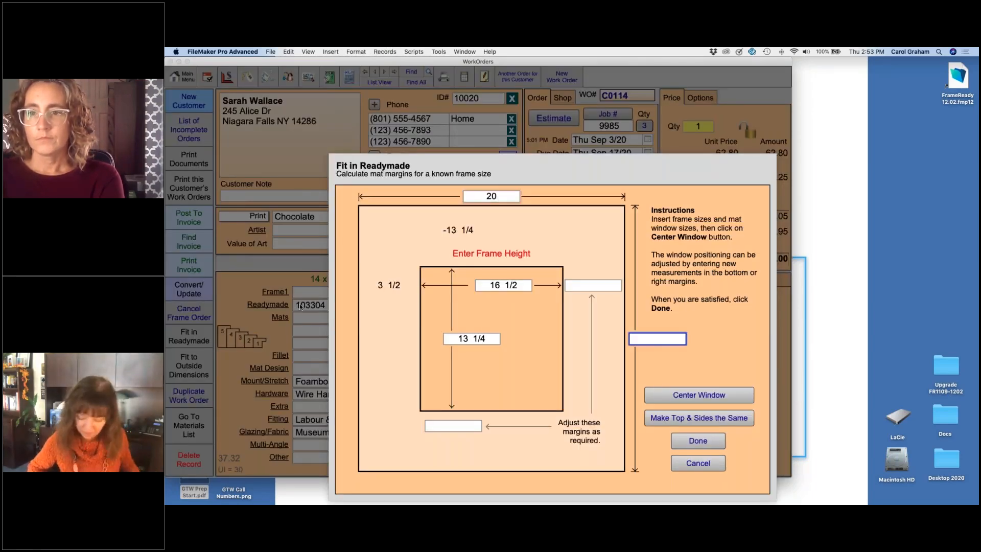
type("16")
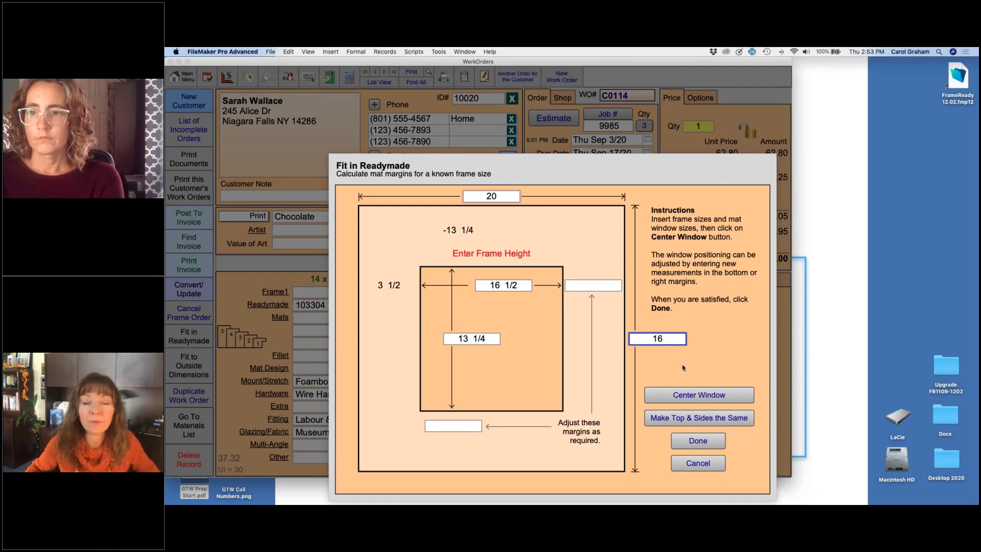
left_click(714, 394)
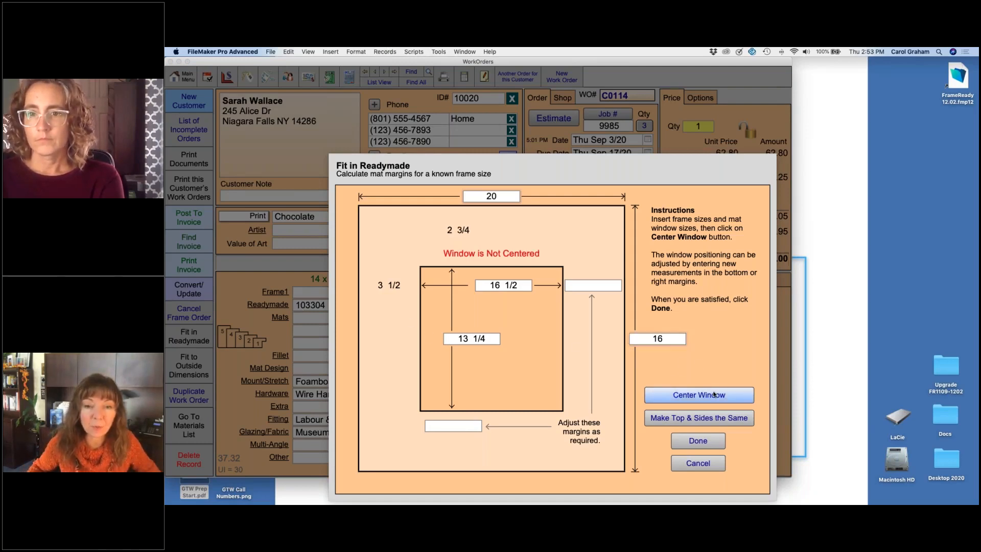
left_click(715, 394)
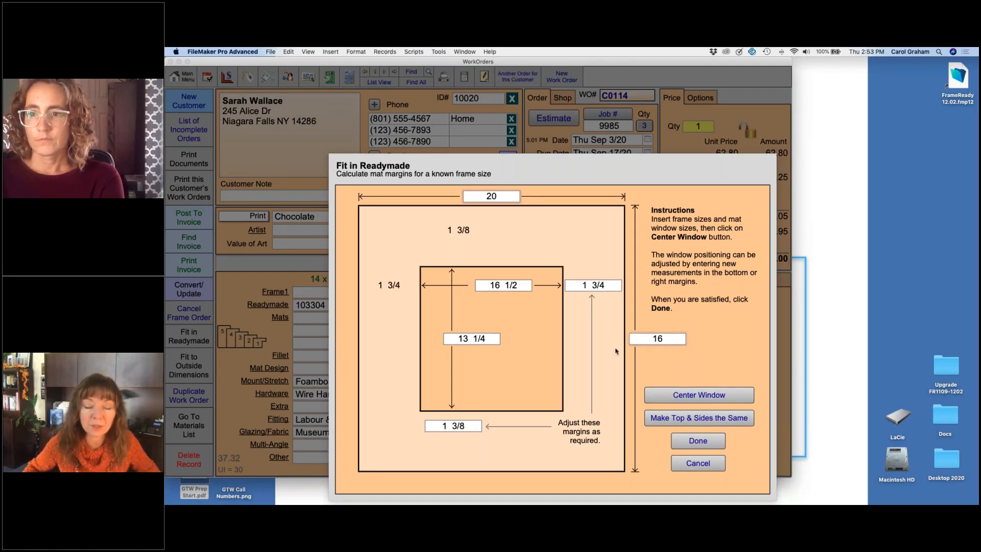
Step: Try equal top and side margins, then center the window again and apply the readymade fit
left_click(712, 418)
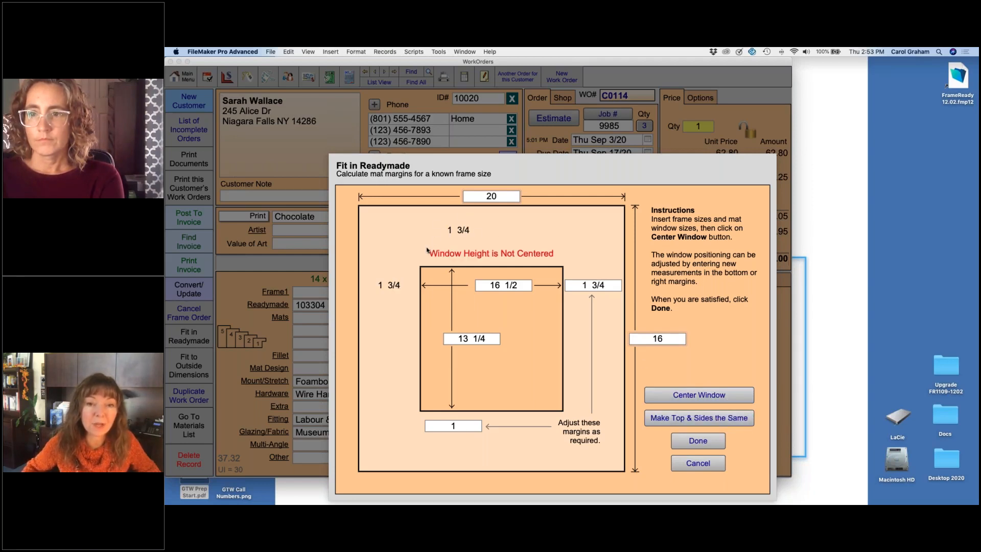
left_click(714, 394)
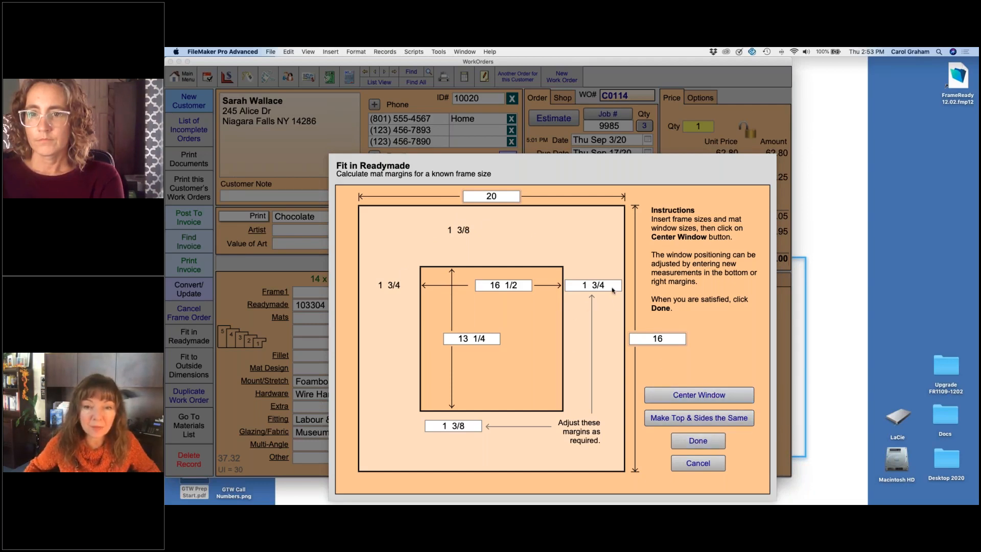
left_click(704, 443)
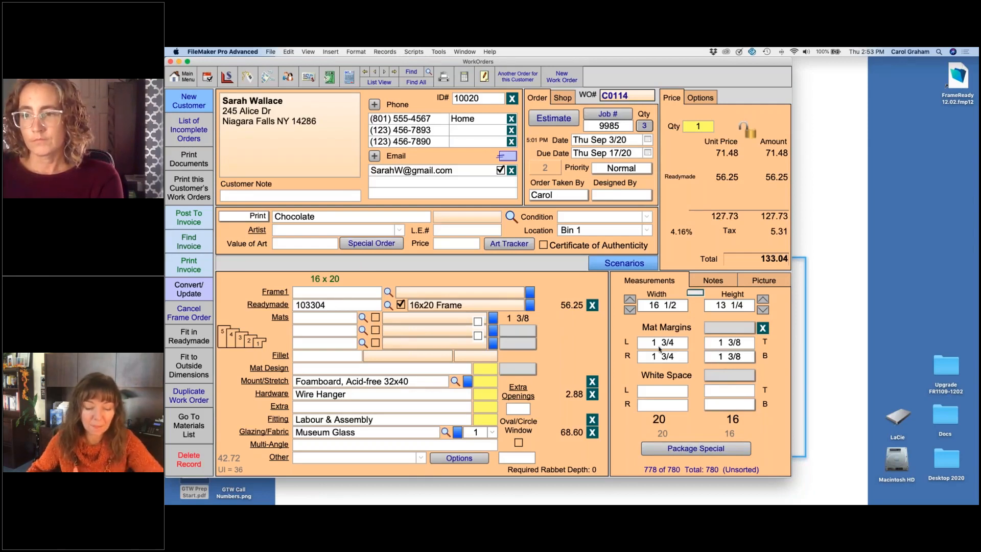
Step: Fit the Oak Leaves work order to outside dimensions of 30 wide by 25 high
left_click(375, 72)
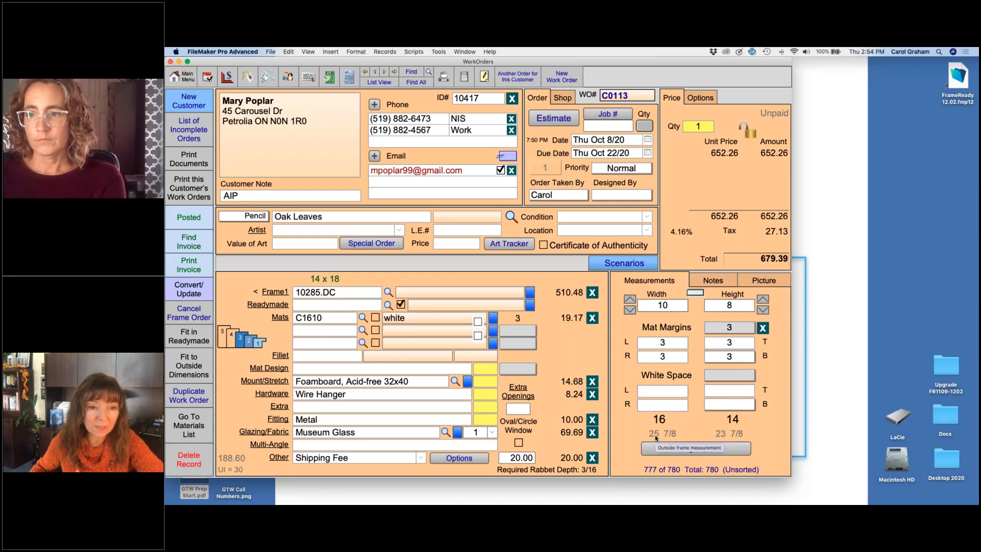
left_click(192, 364)
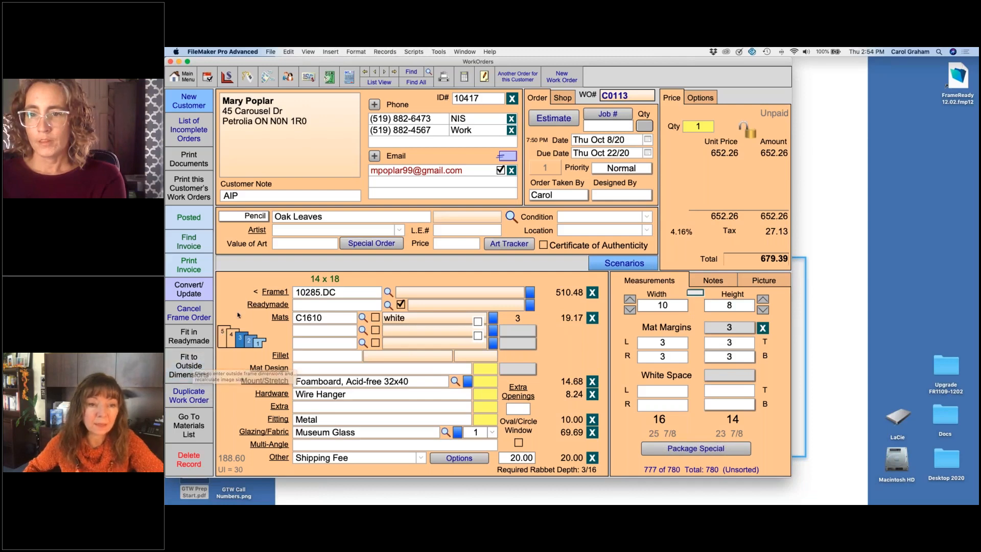
left_click(189, 369)
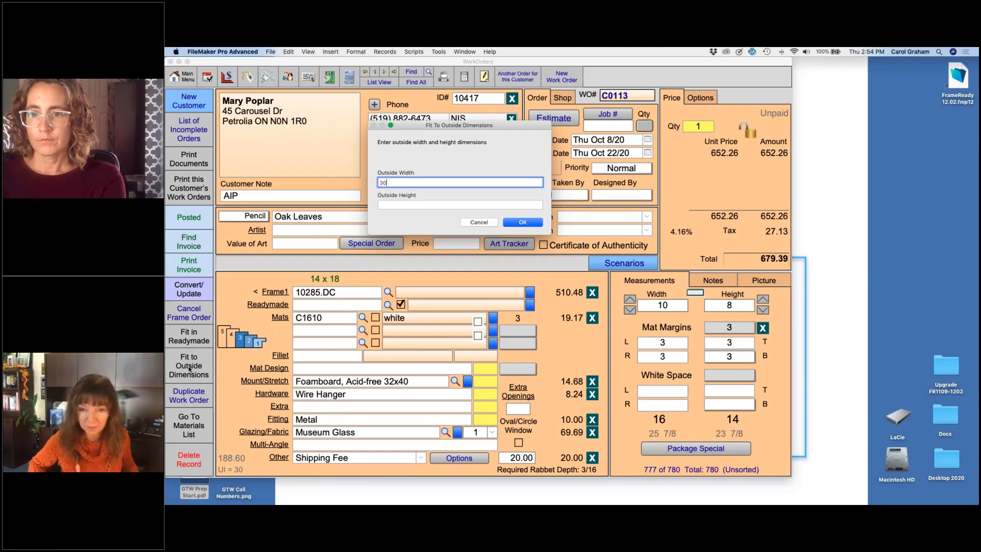
type("30")
key("Tab")
type("25")
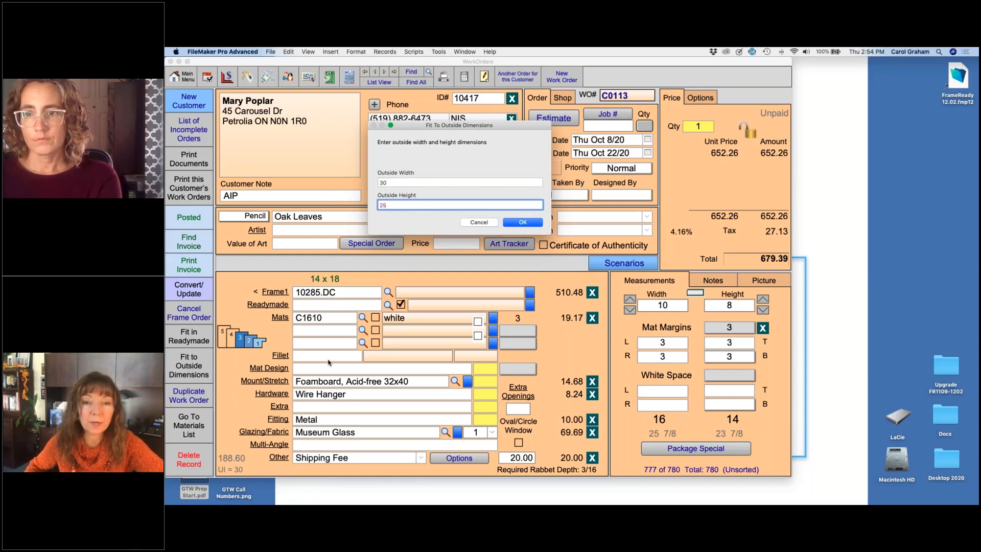
left_click(523, 223)
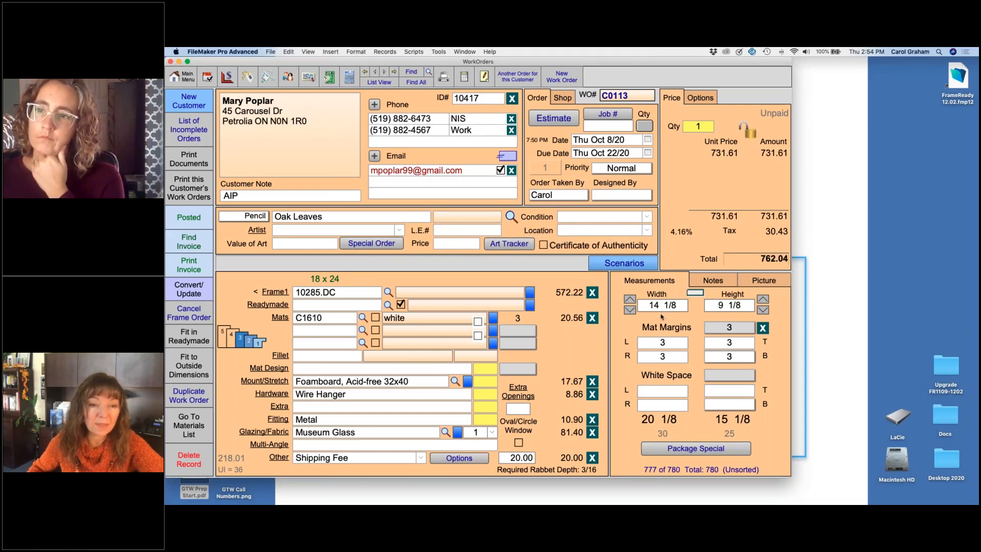
Step: Create a new work order with horizontal artwork orientation and frame 210285
left_click(563, 80)
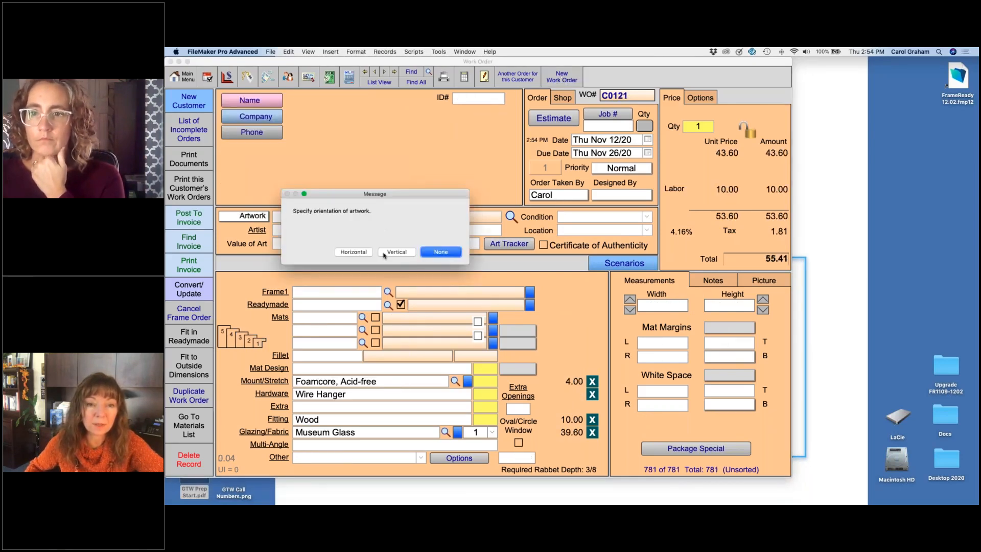
left_click(354, 252)
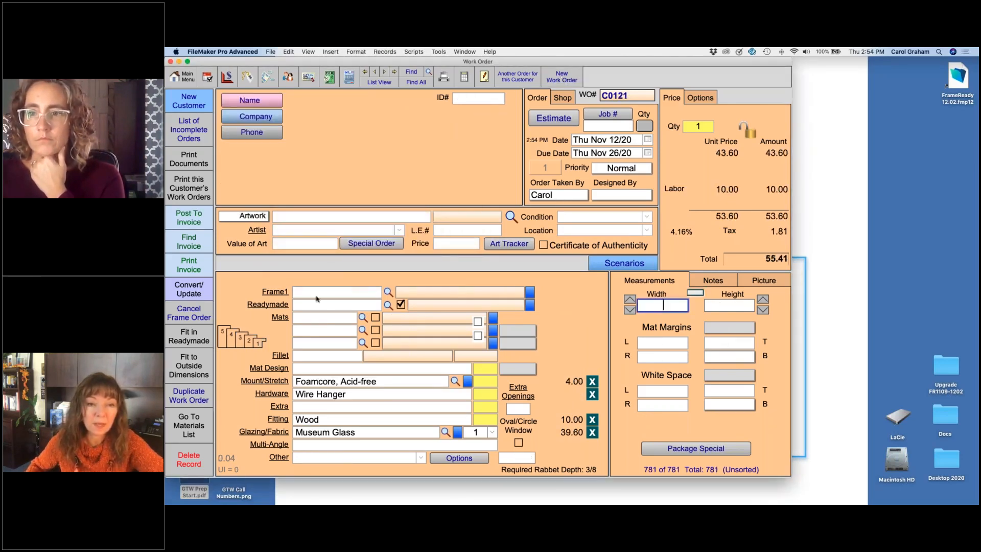
left_click(313, 294)
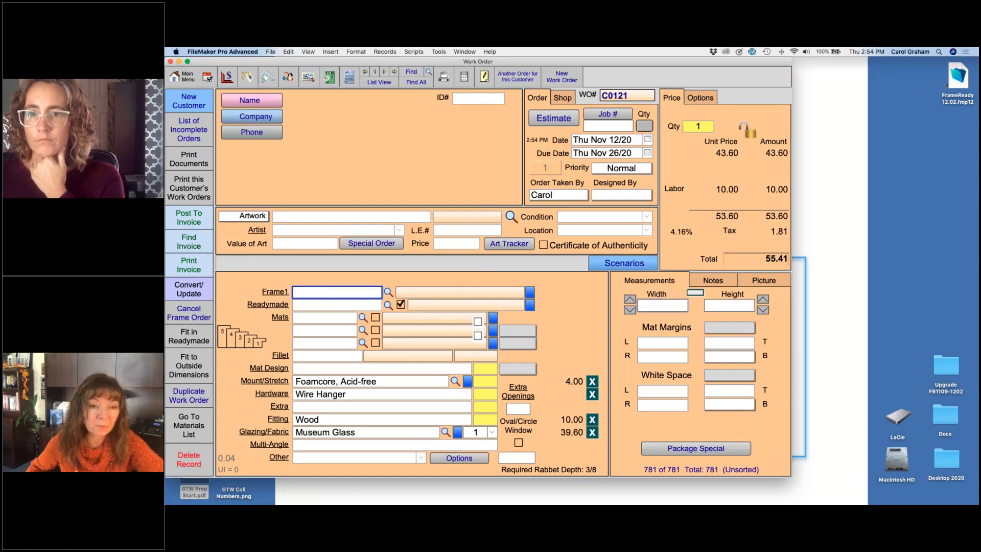
type("21028")
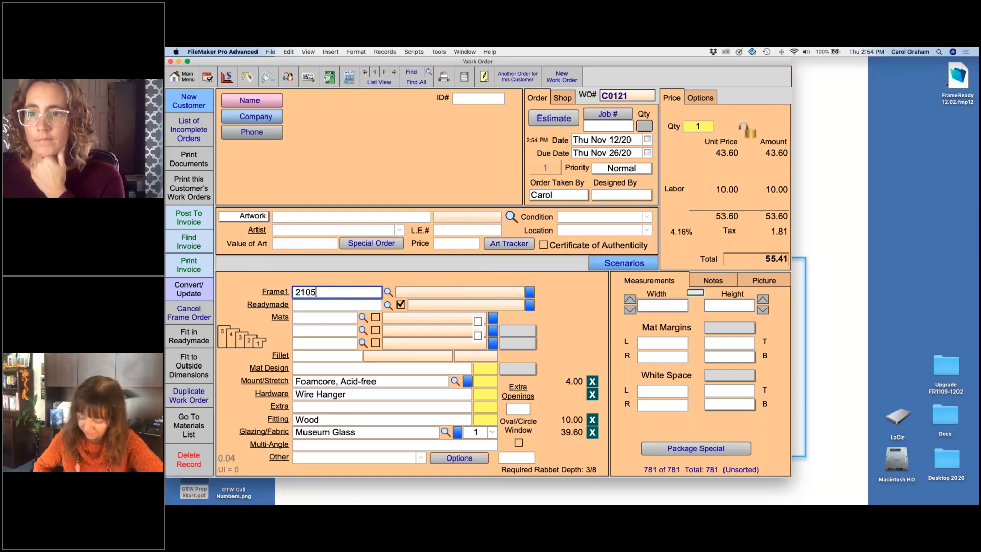
type("5")
key("BackSpace")
type("285")
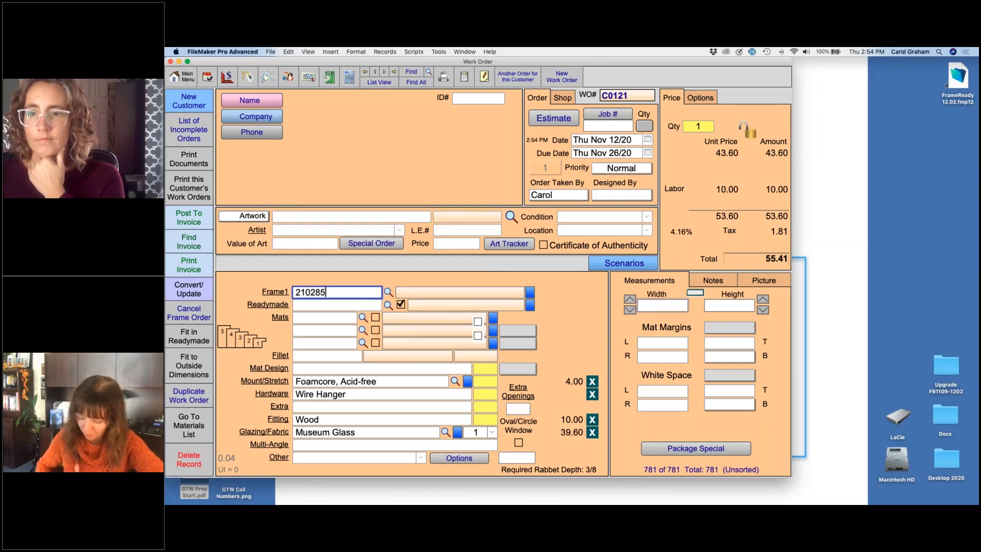
key("Tab")
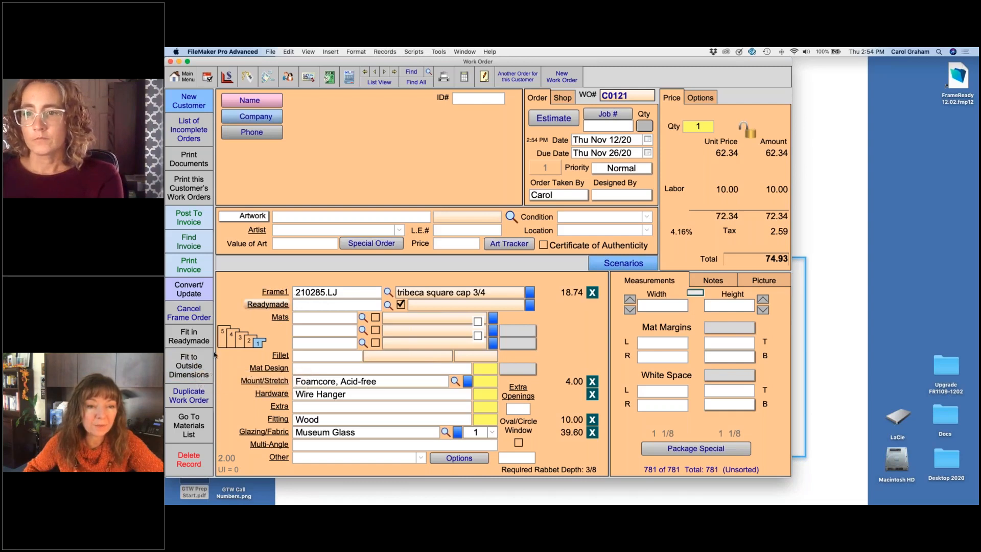
Step: Fit the new work order to outside dimensions of 20 wide by 20 high
left_click(190, 367)
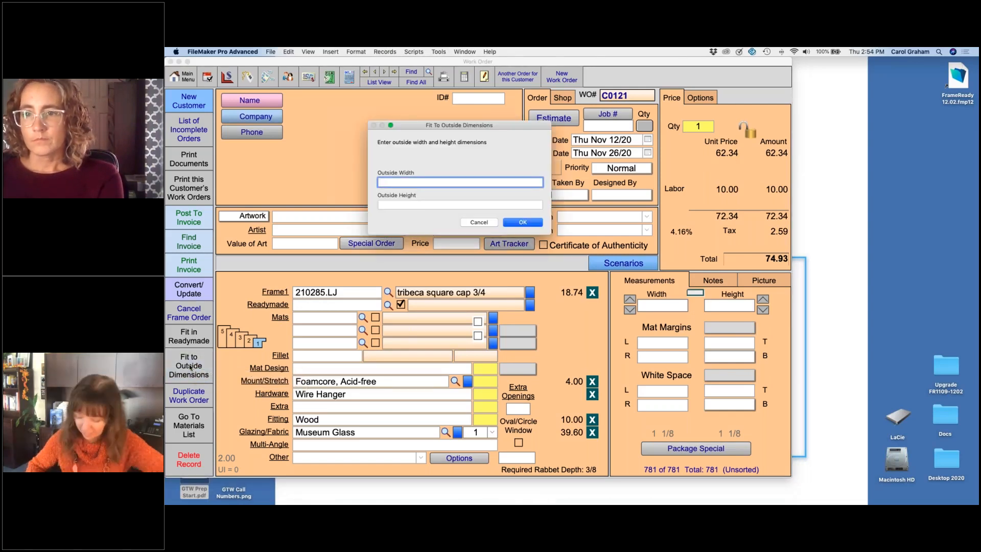
type("20")
key("Tab")
type("24")
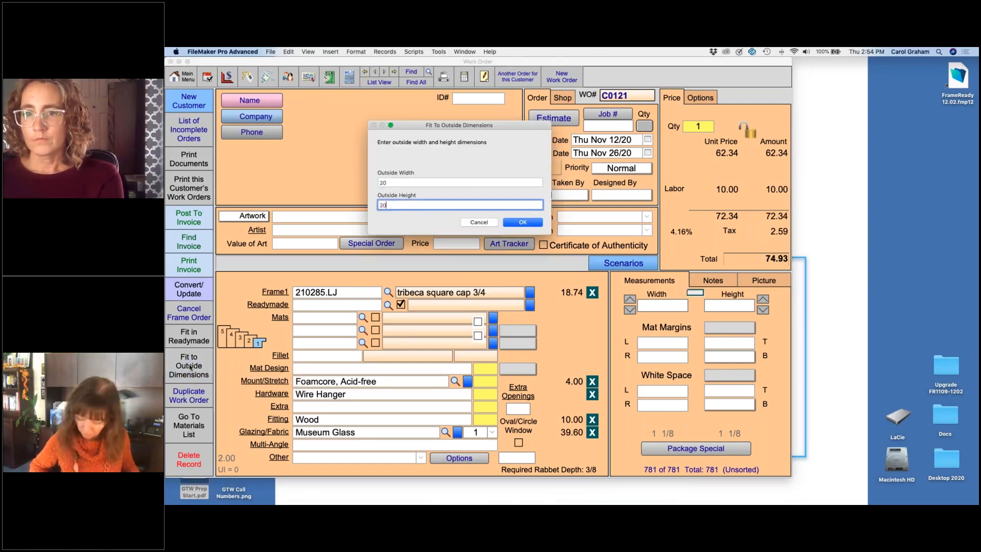
key("Return")
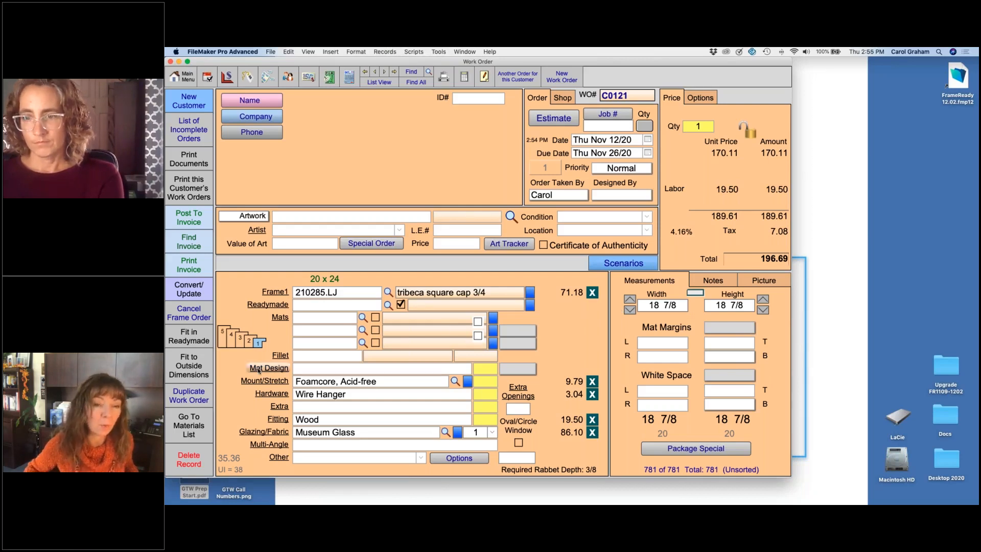
Step: Refit the work order to new outside dimensions of 21 wide by 21 high
left_click(189, 364)
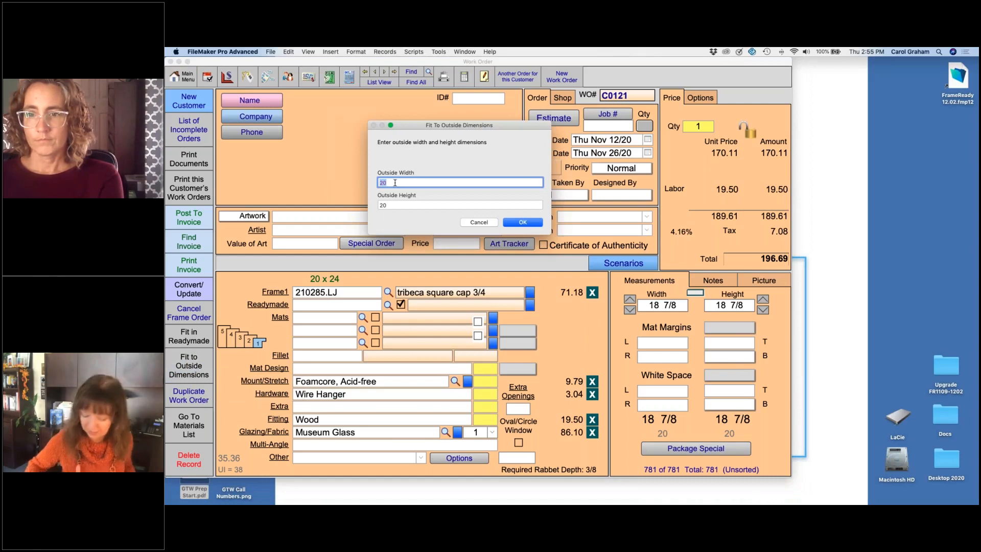
key("Tab")
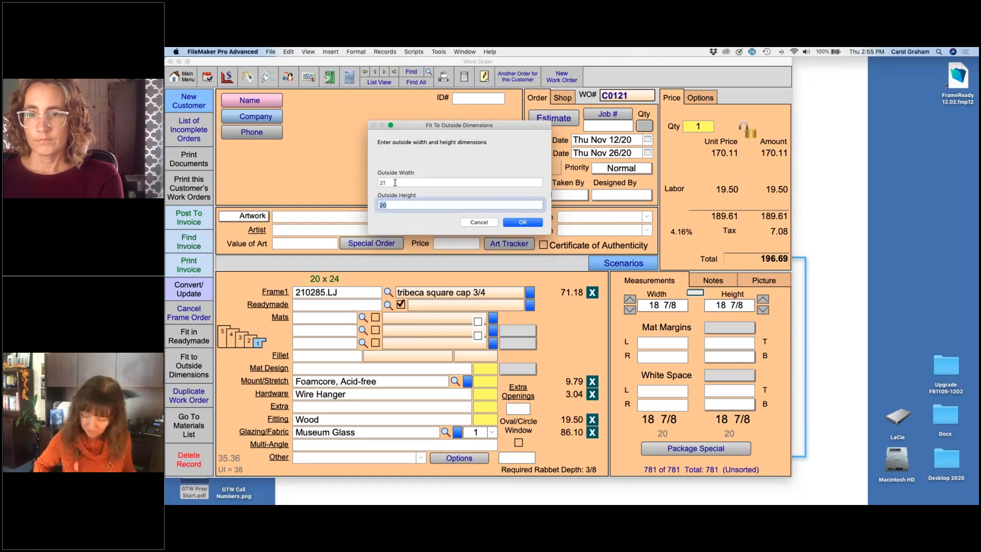
type("21")
key("Return")
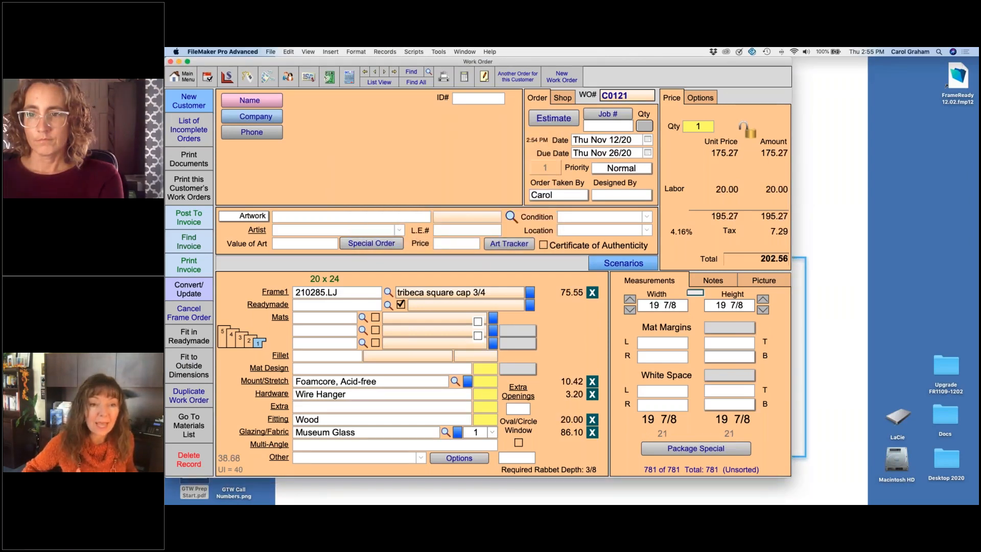
Step: Change Frame1 to 379260 and recalculate the image size to fit the same 21 by 21 outside dimensions
left_click(348, 294)
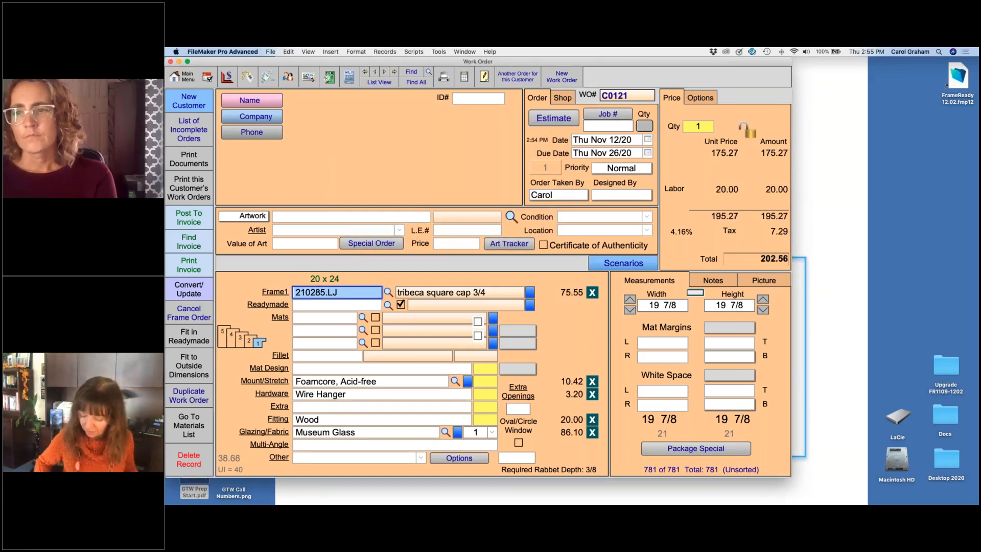
type("379260")
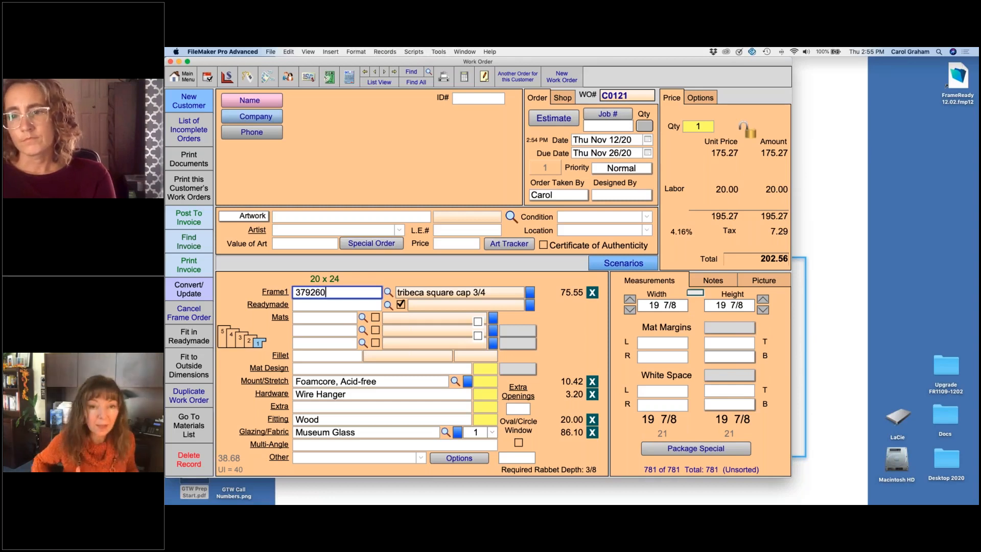
key("Return")
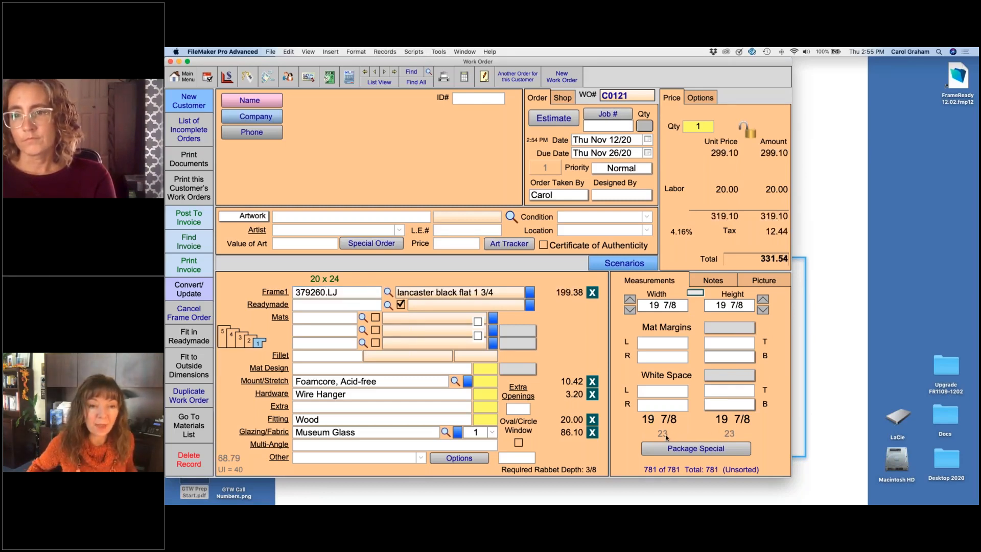
left_click(189, 365)
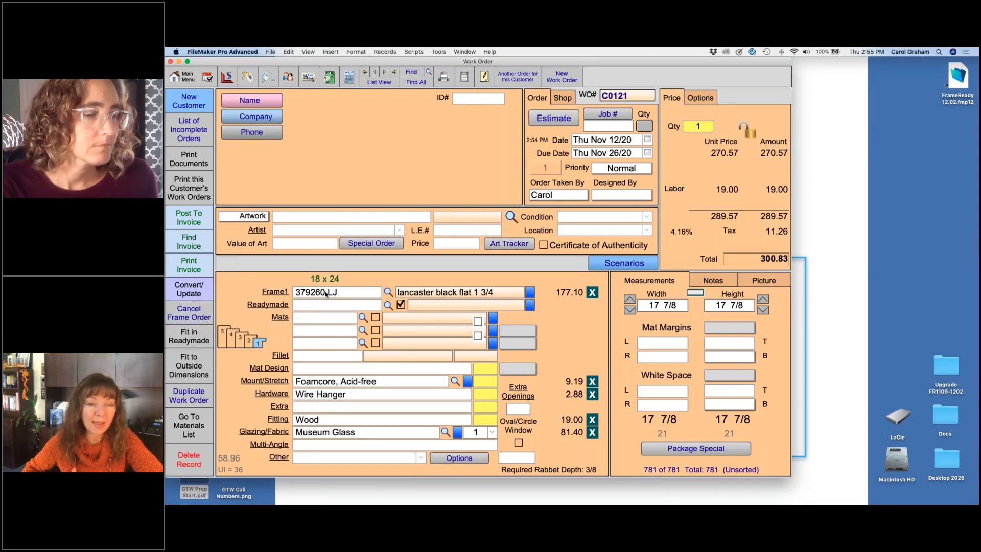
Step: Remove the mount and wire hanger from the work order and set the glazing to Mirror
left_click(592, 383)
left_click(594, 394)
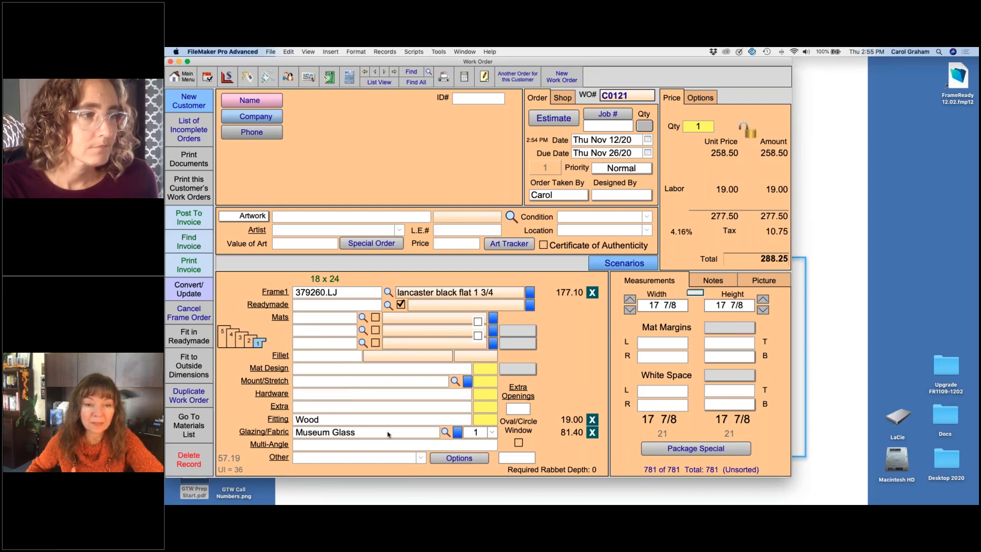
left_click(367, 434)
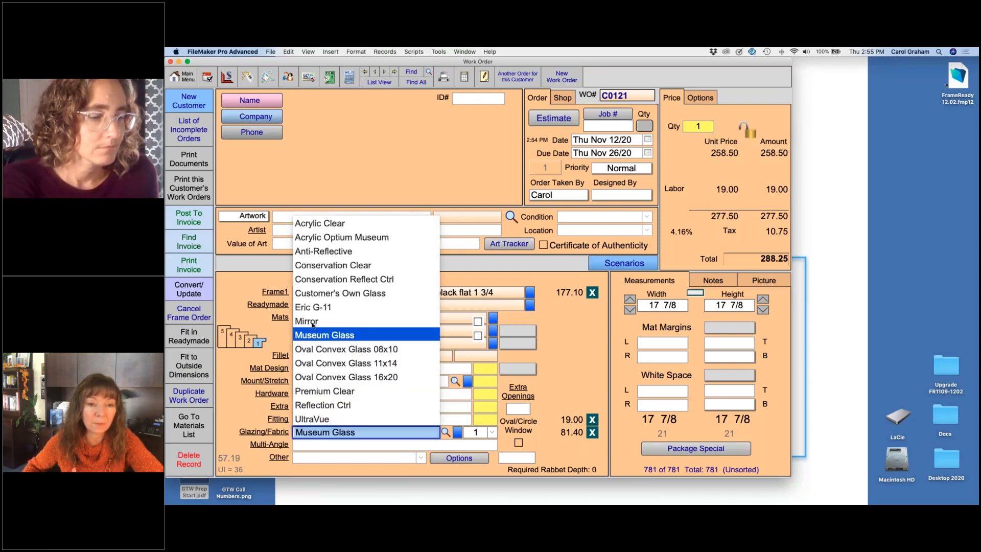
left_click(313, 322)
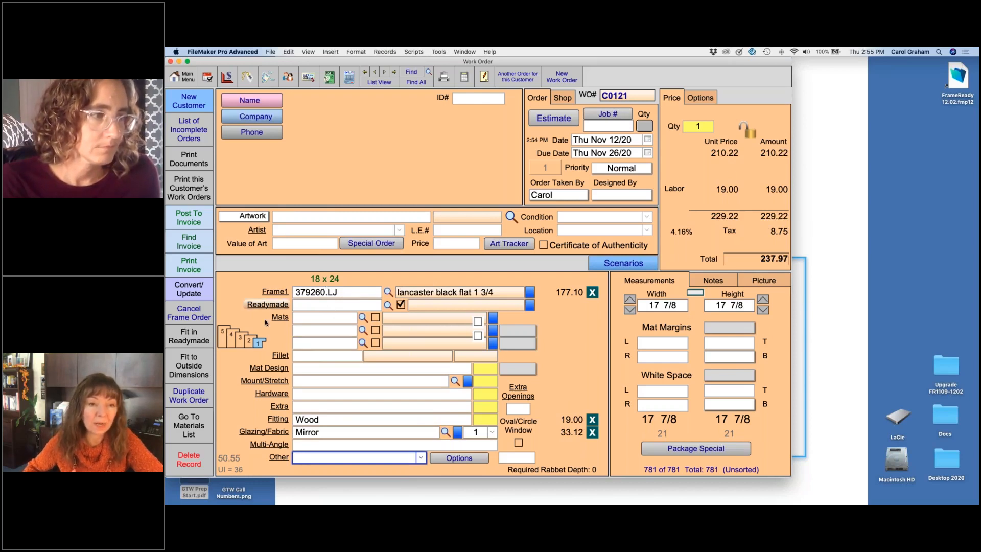
Step: Exclude the work order from the next frame order, confirm, and include it again
left_click(191, 312)
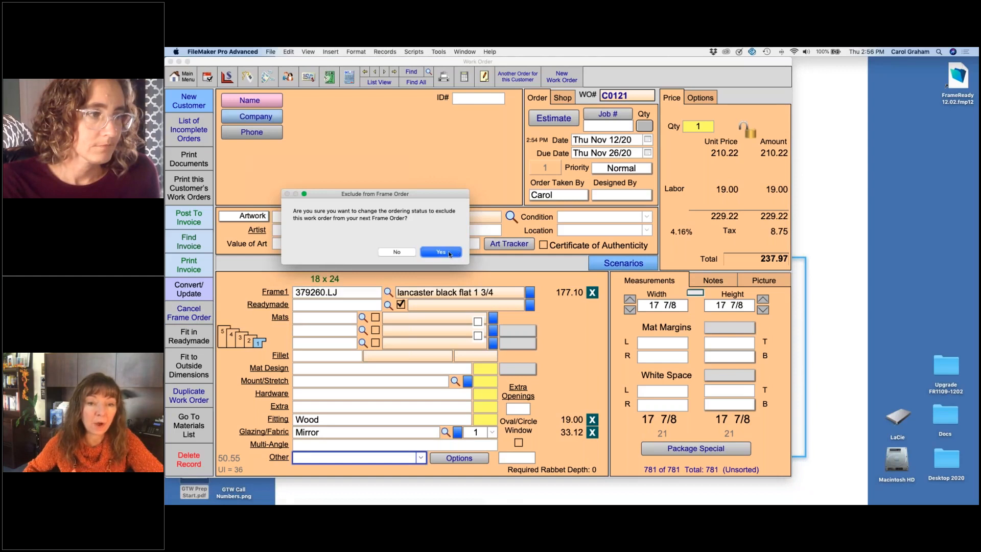
left_click(450, 252)
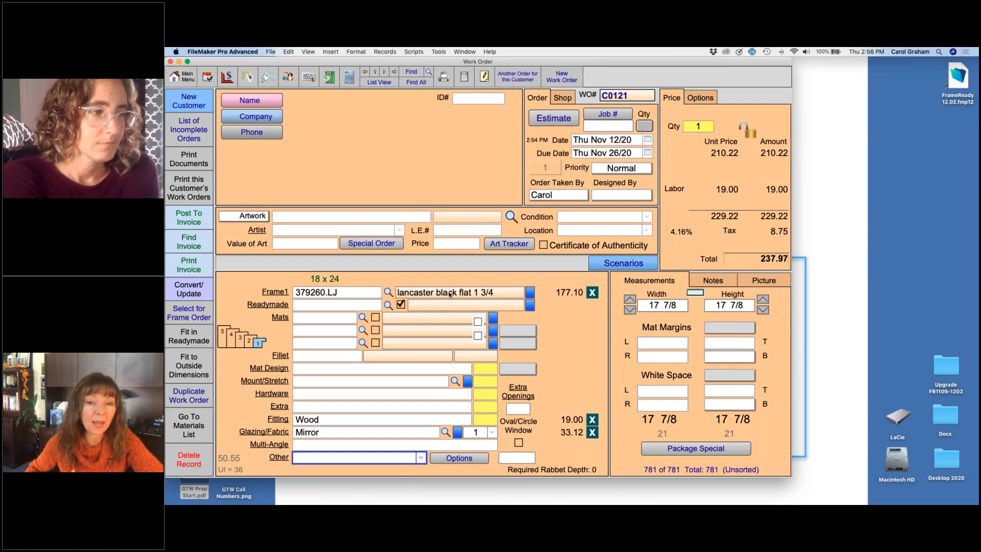
mouse_move(443, 294)
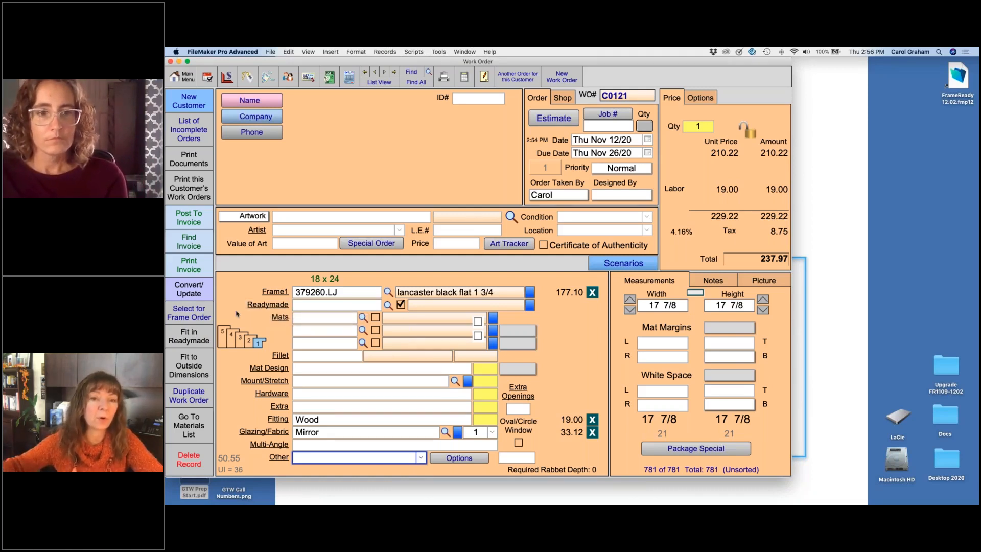
left_click(193, 315)
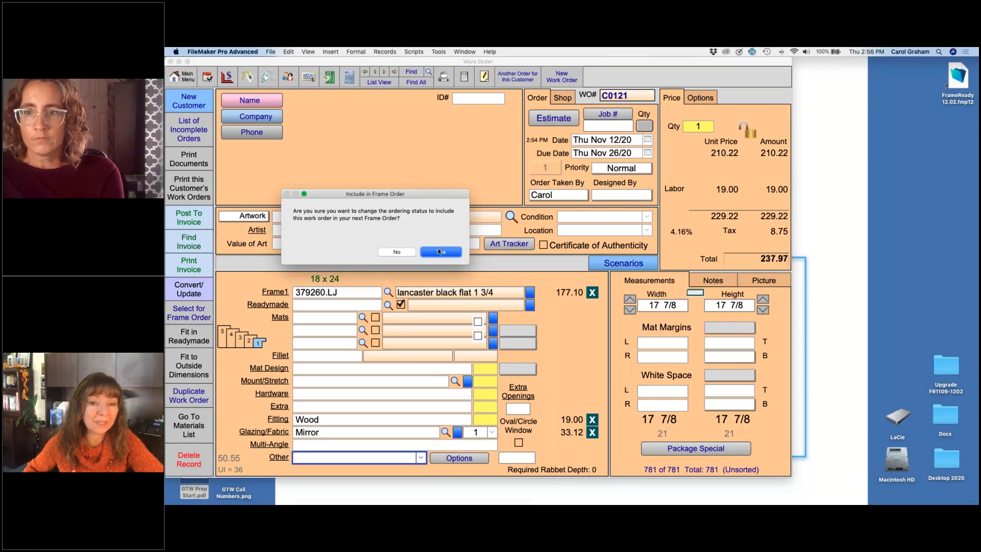
left_click(440, 252)
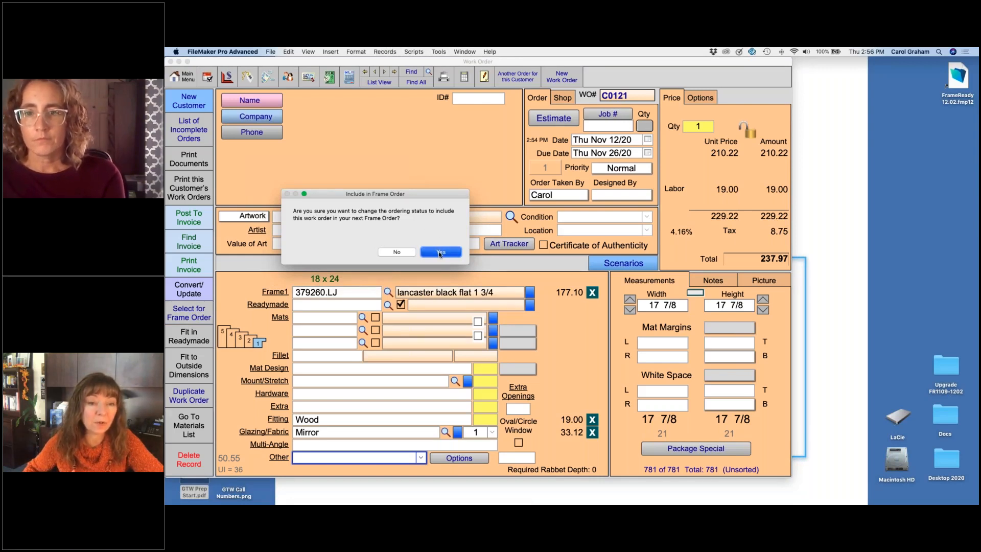
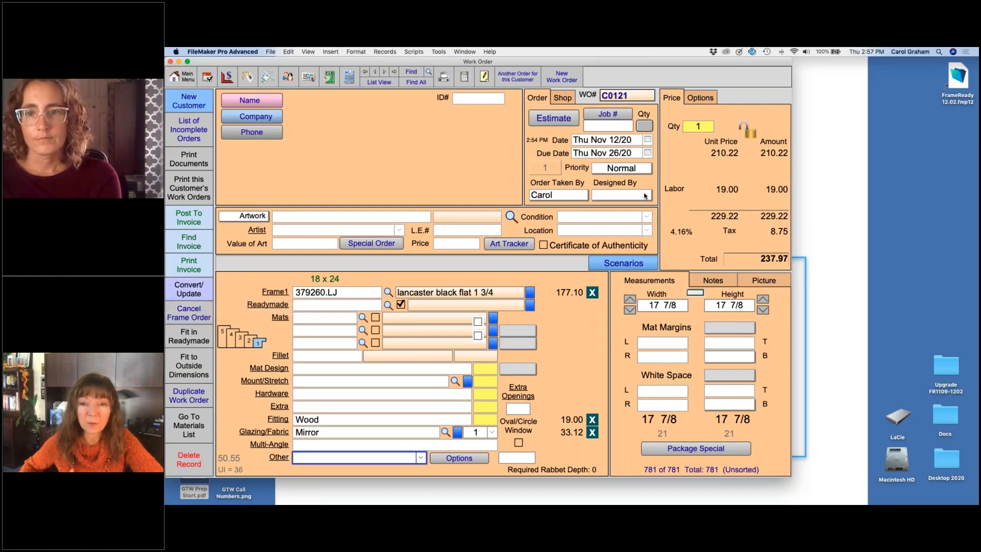
Step: Make the fitting charge taxable in the work order's Price Map by clearing its Do Not Tax option
left_click(768, 260)
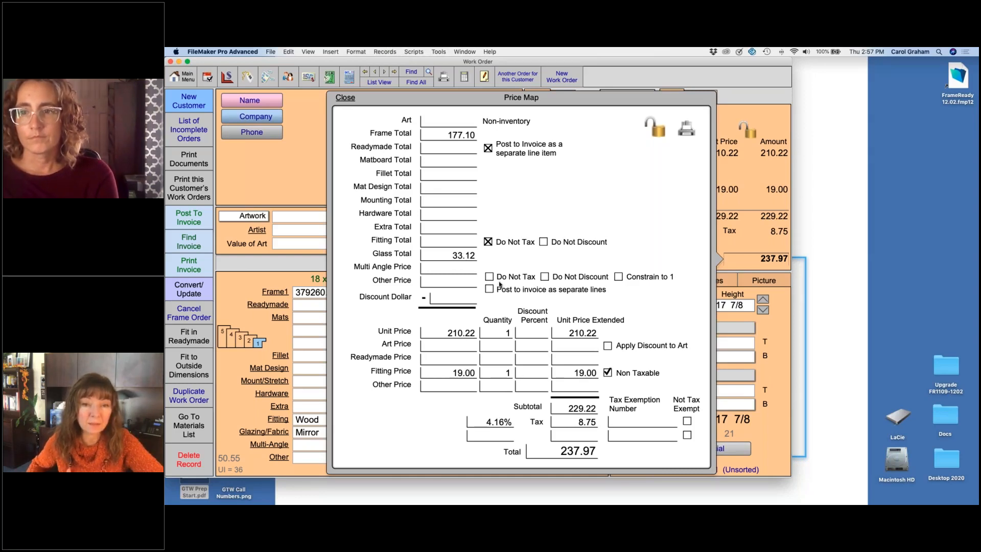
left_click(488, 242)
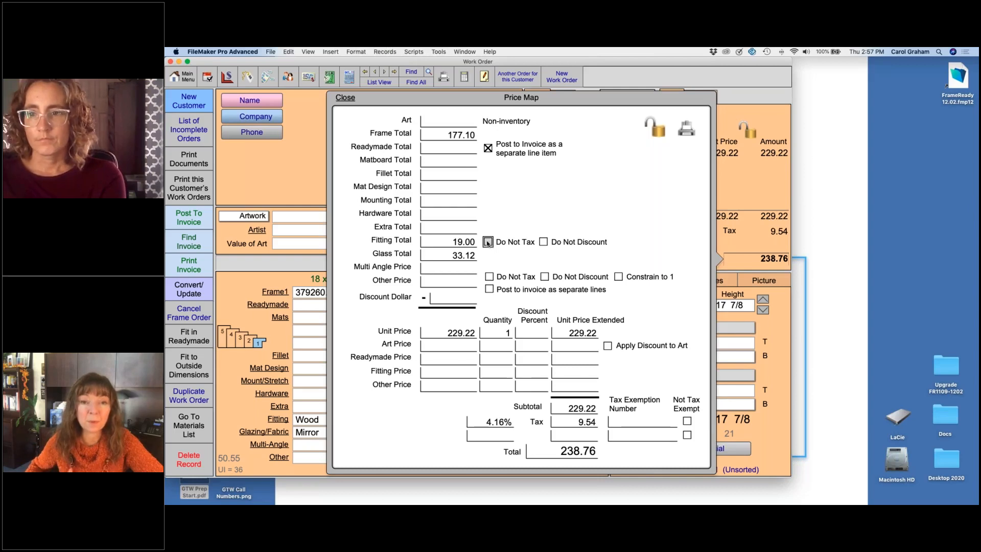
left_click(488, 242)
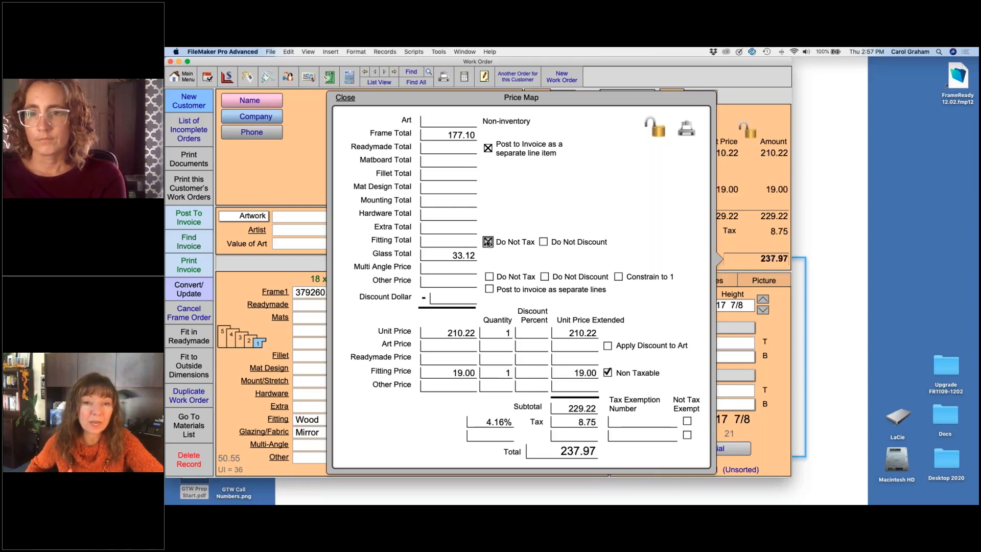
left_click(488, 242)
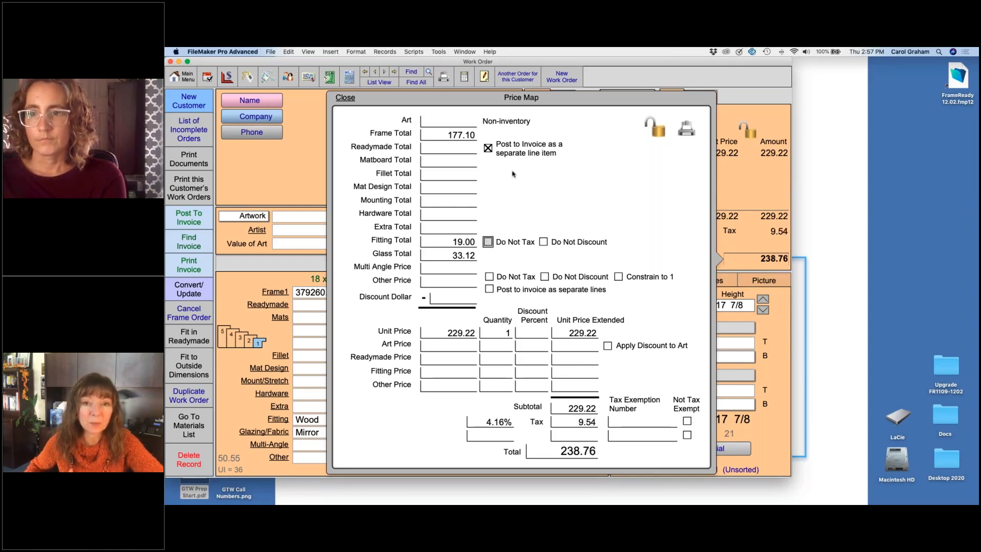
left_click(345, 97)
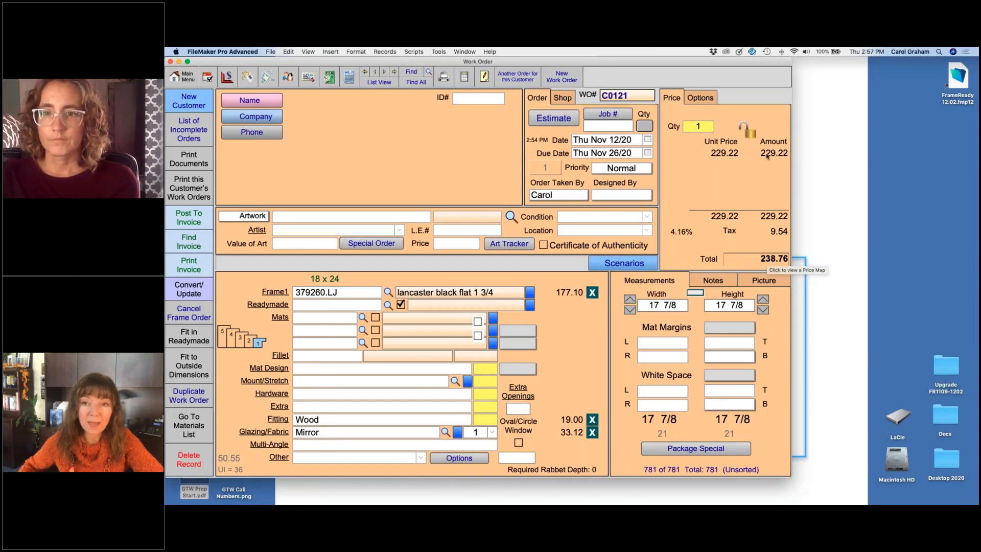
Step: Lock the work order's unit price at 200, unlock it, and relock it with the saved price
left_click(750, 132)
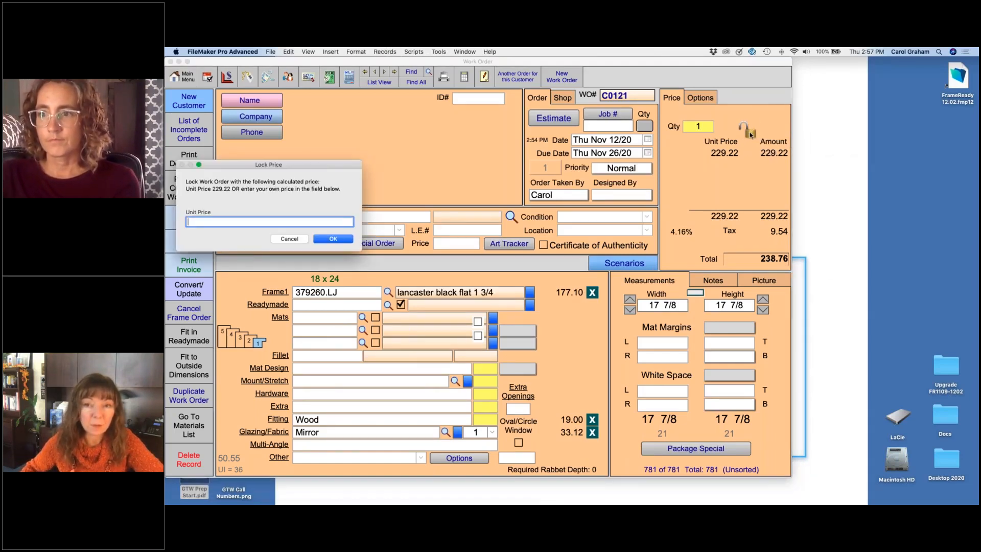
type("200")
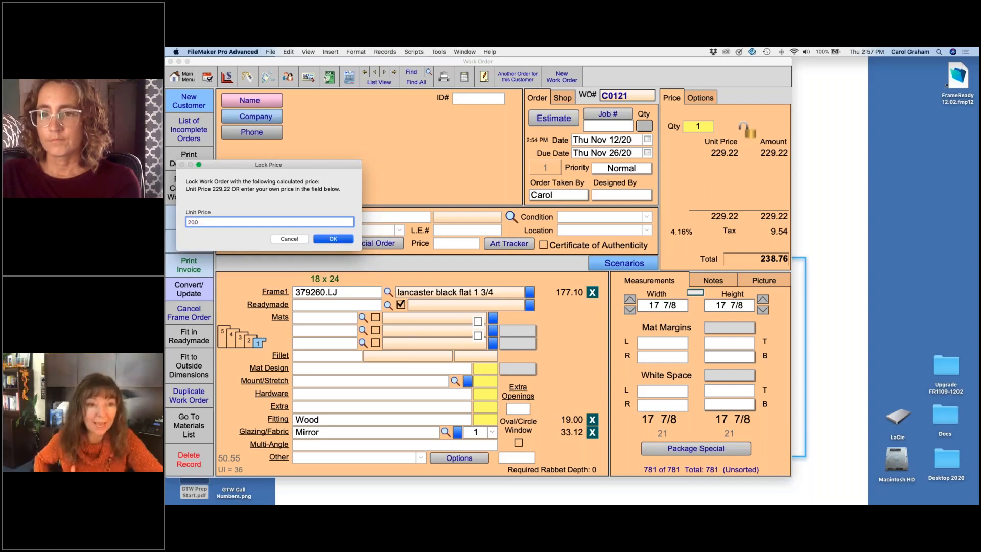
key("Return")
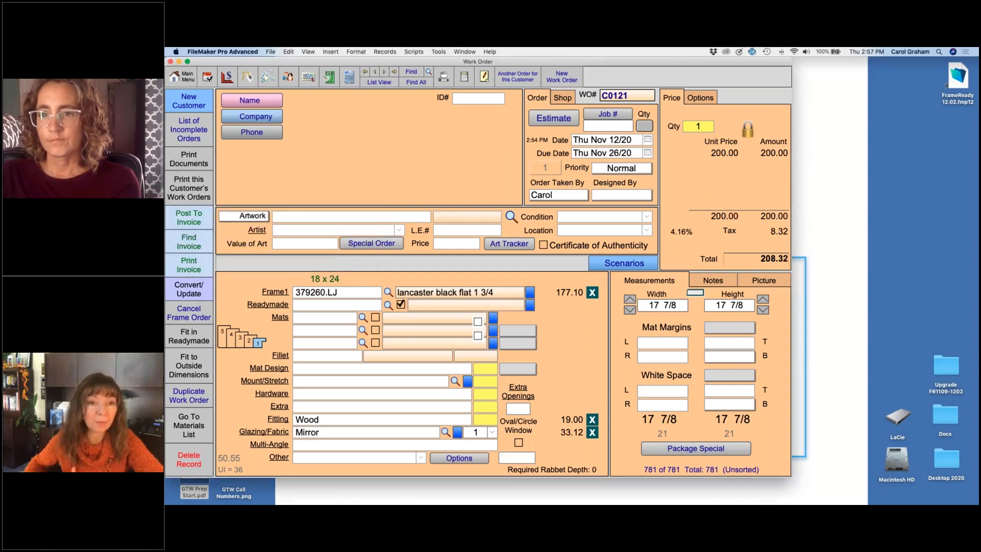
left_click(746, 130)
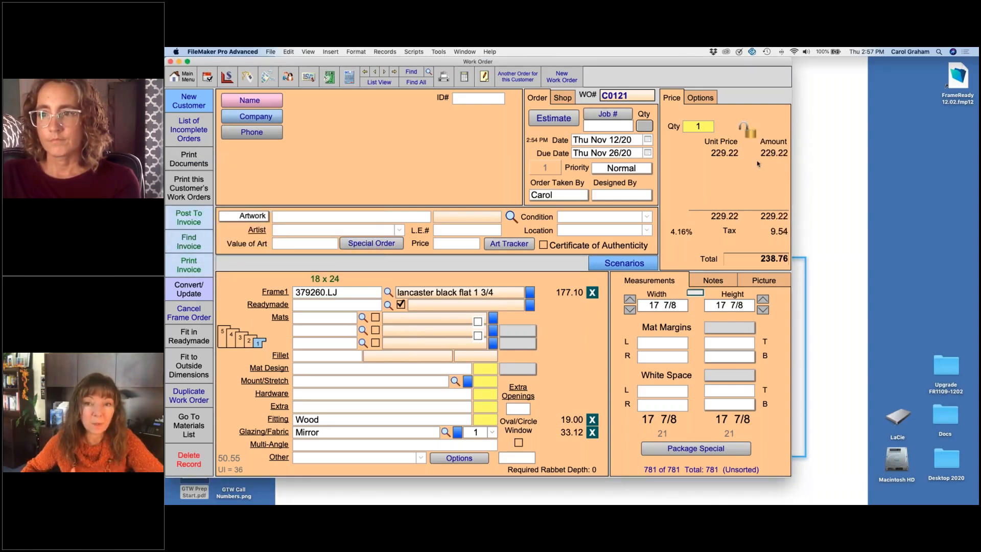
left_click(749, 130)
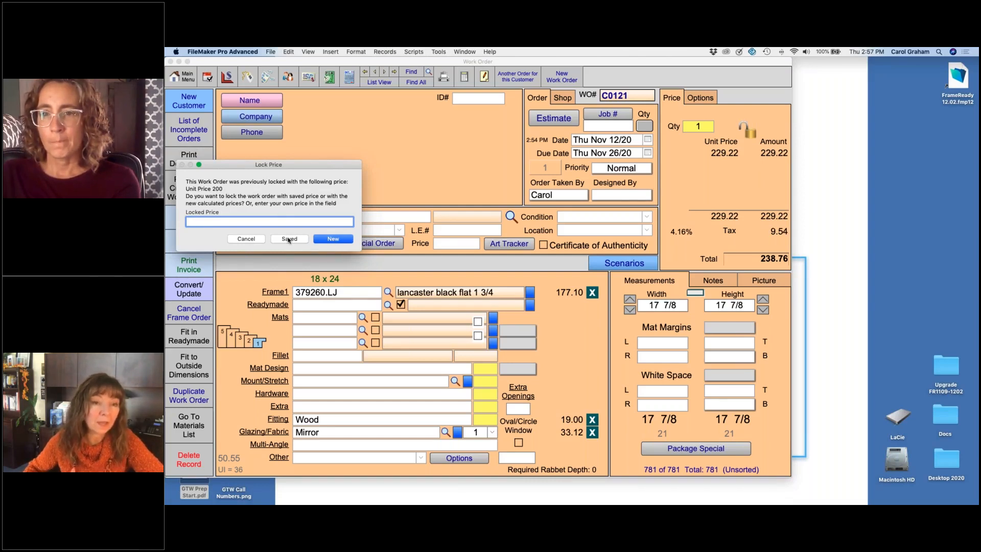
left_click(290, 239)
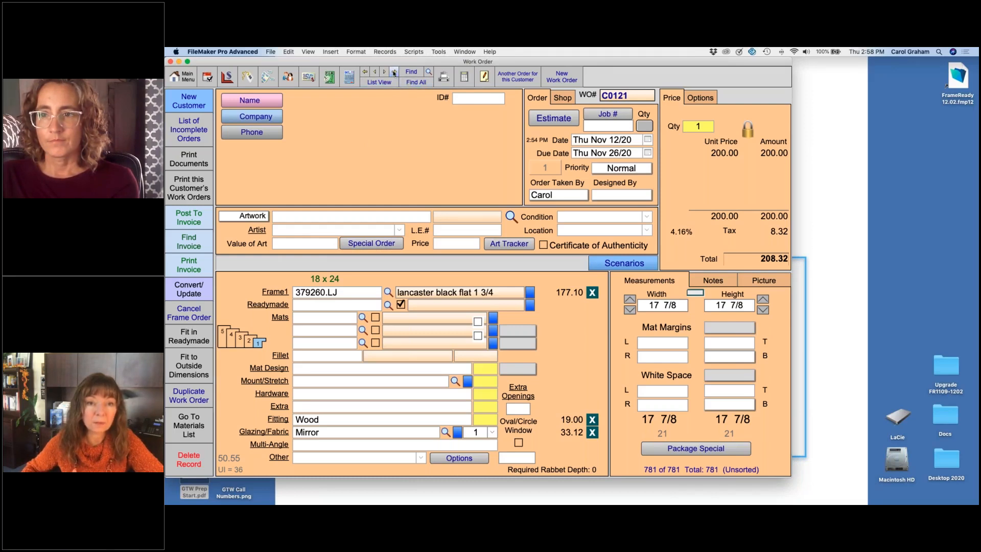
Step: Go to the previous work order and view the customer's subtotal across their work orders
left_click(375, 72)
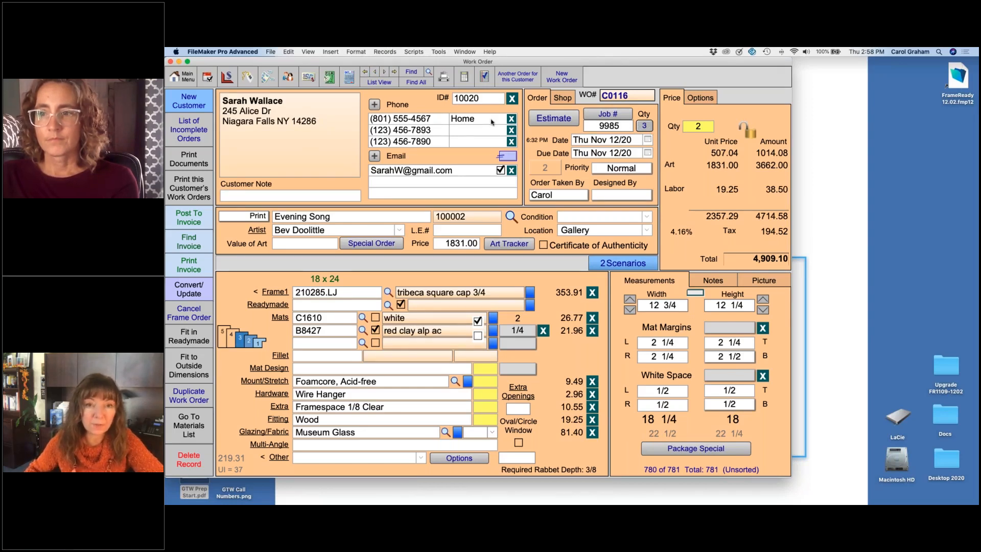
left_click(464, 78)
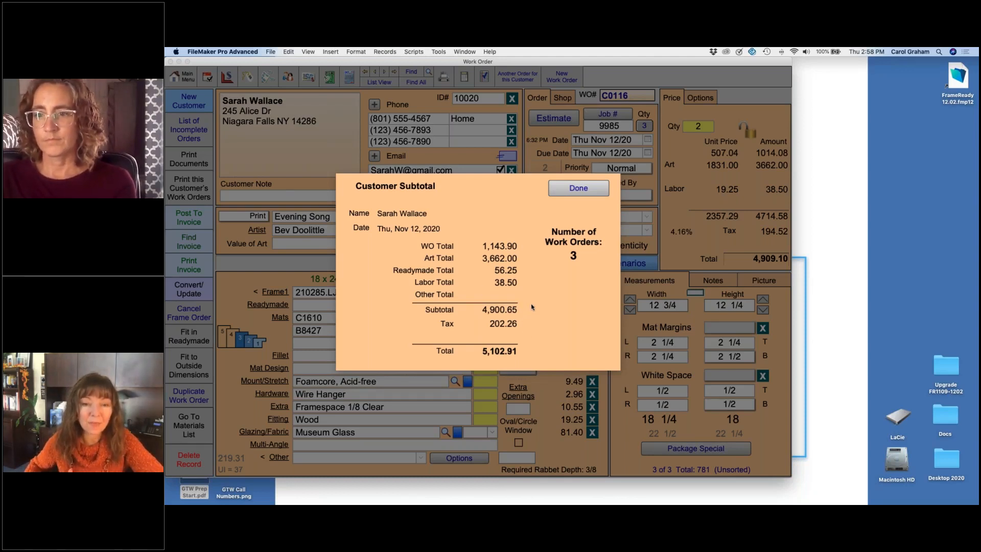
left_click(565, 190)
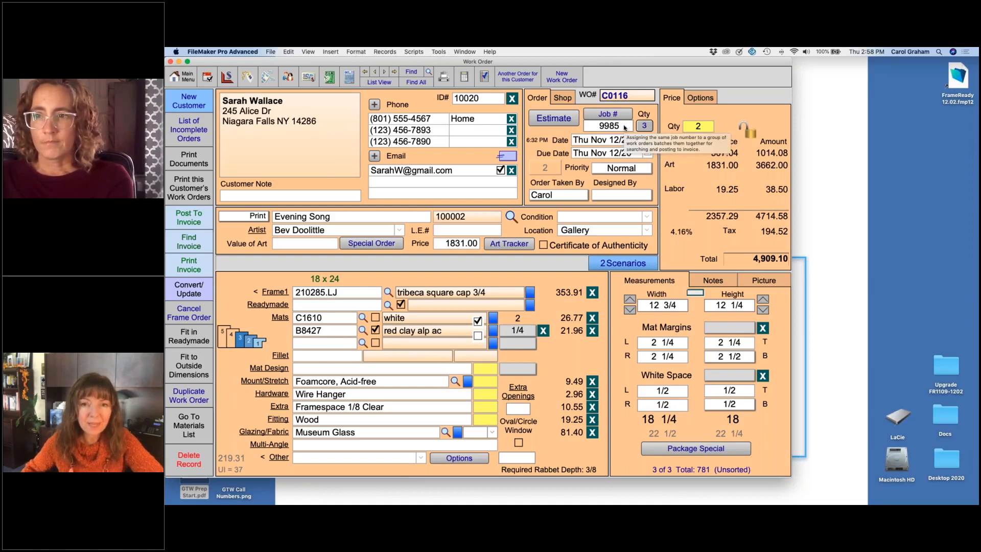
Step: Apply a 10% discount to work order C0116 and check its effect on the price
left_click(708, 98)
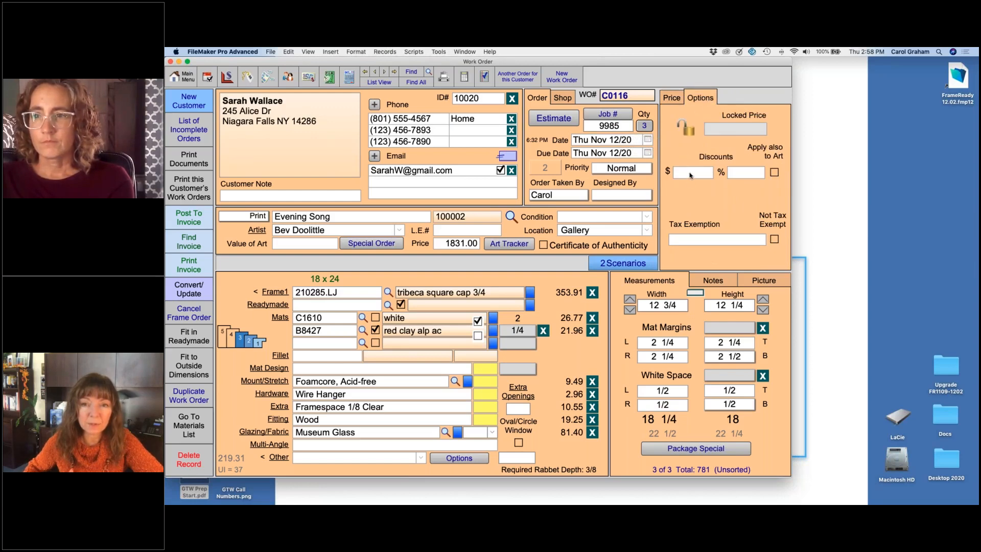
left_click(745, 174)
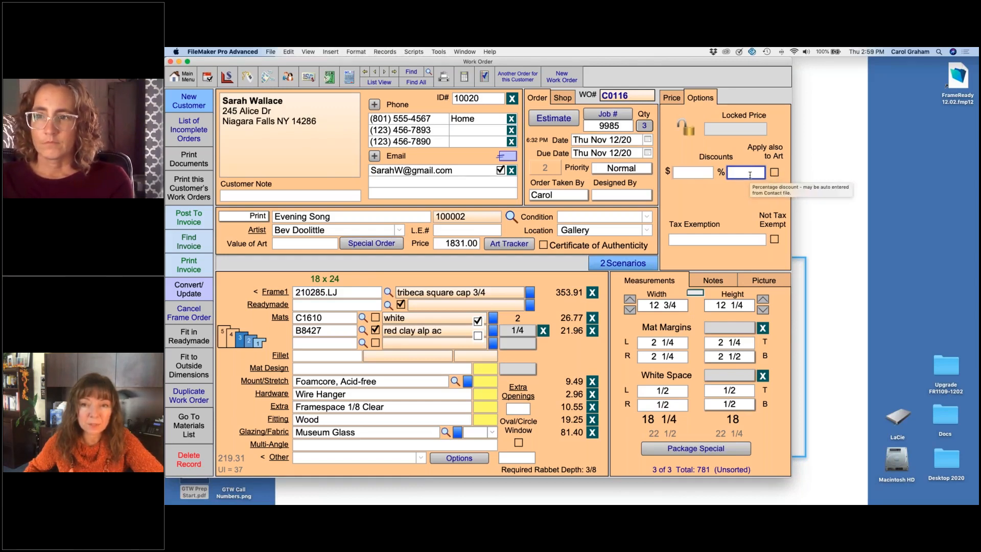
type("10")
key("Return")
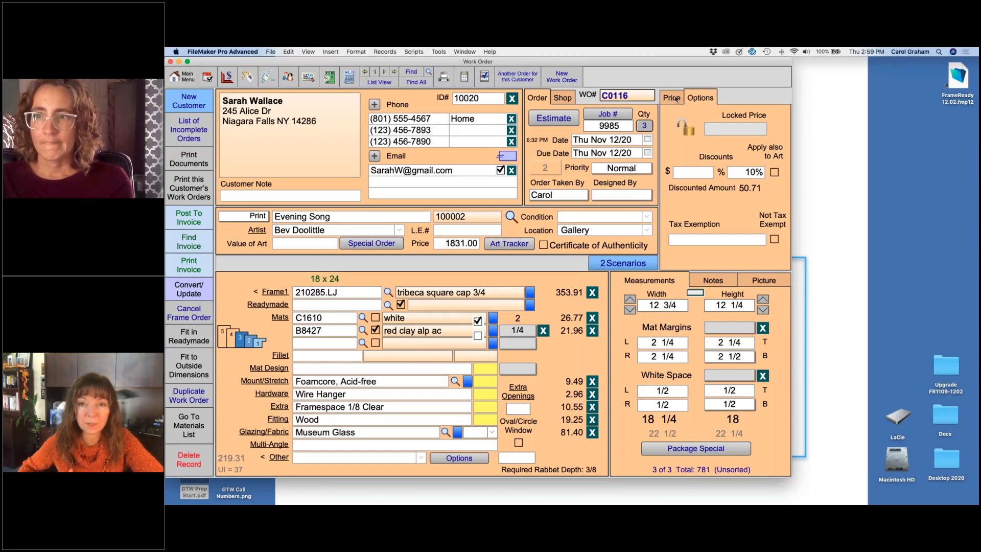
left_click(674, 98)
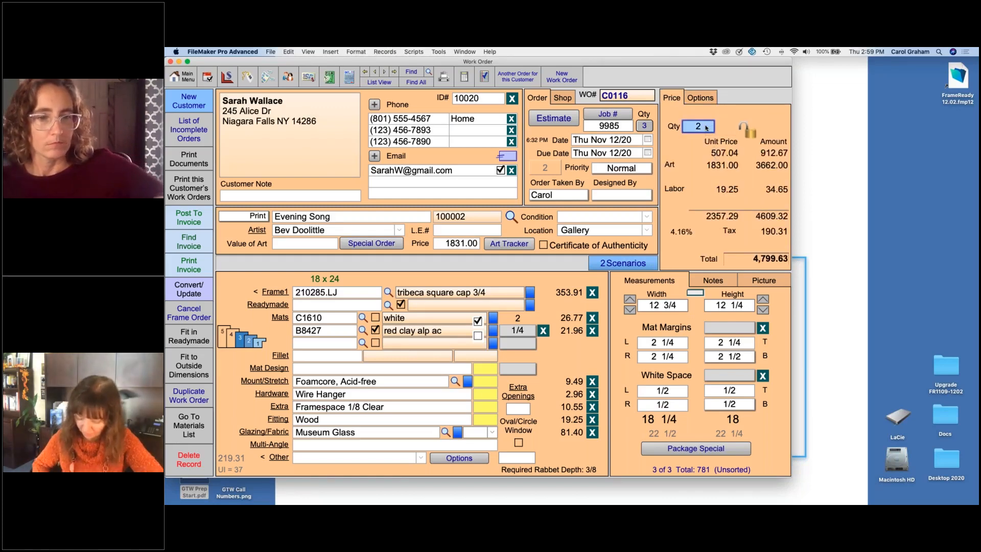
Step: Set the quantity of work order C0116 to 1
left_click(706, 127)
type("1")
left_click(723, 155)
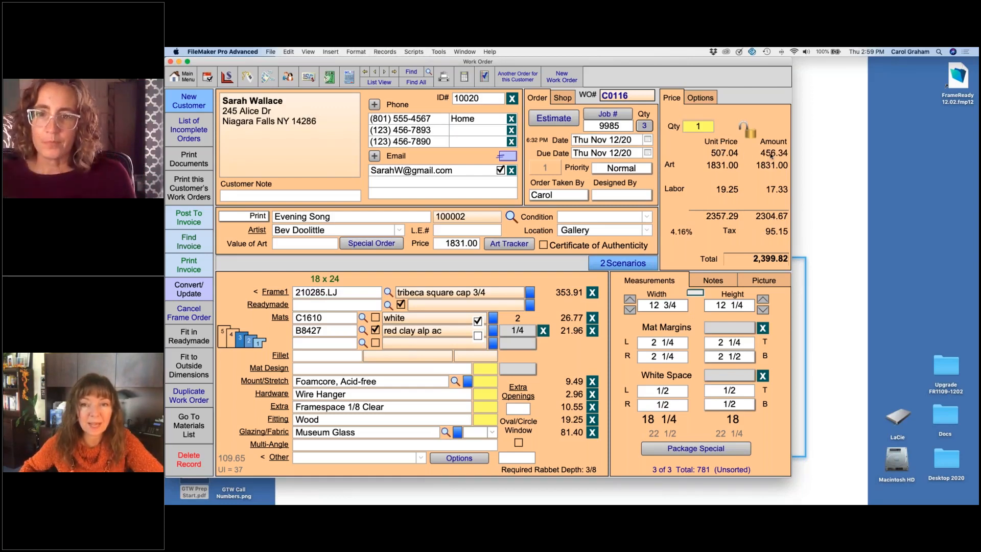
Step: Replace the percentage discount with a 50 dollar discount and check the resulting price
left_click(700, 98)
left_click(745, 172)
key("BackSpace")
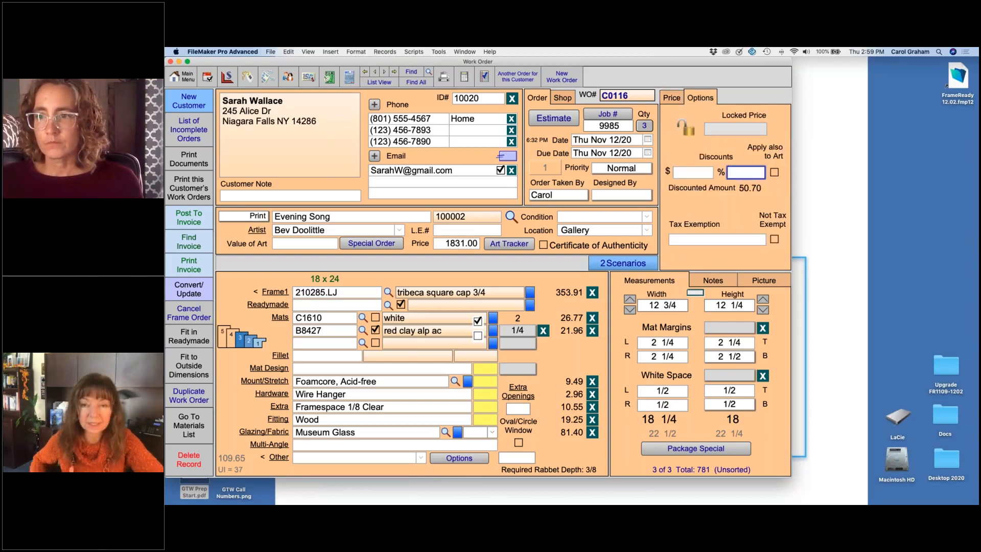
left_click(699, 176)
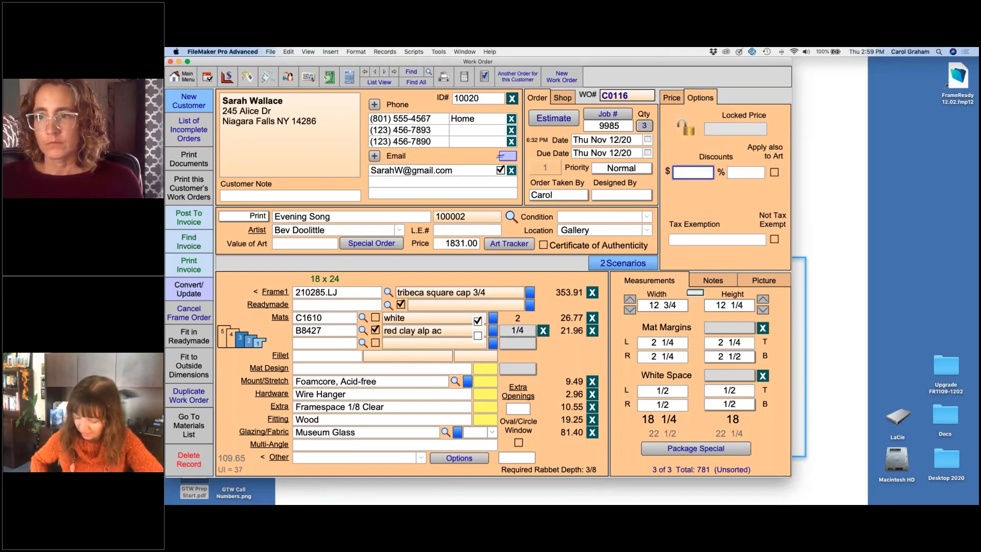
type("50")
key("Return")
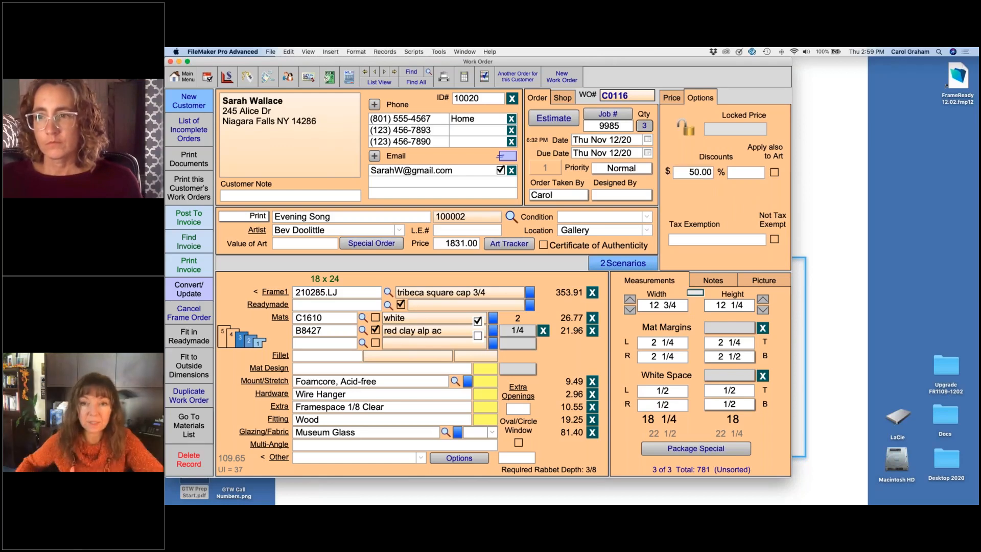
left_click(672, 101)
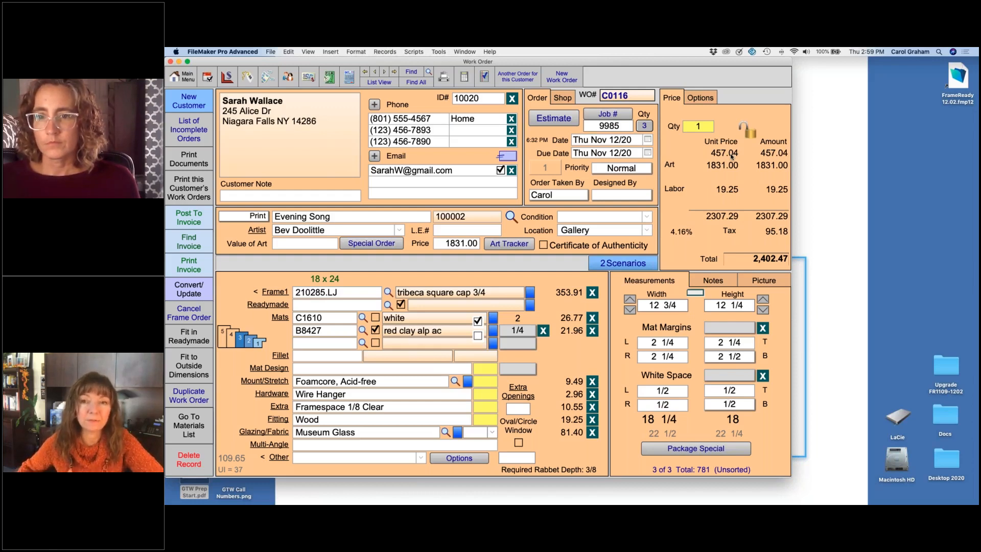
Step: Remove the dollar discount from the work order
left_click(702, 98)
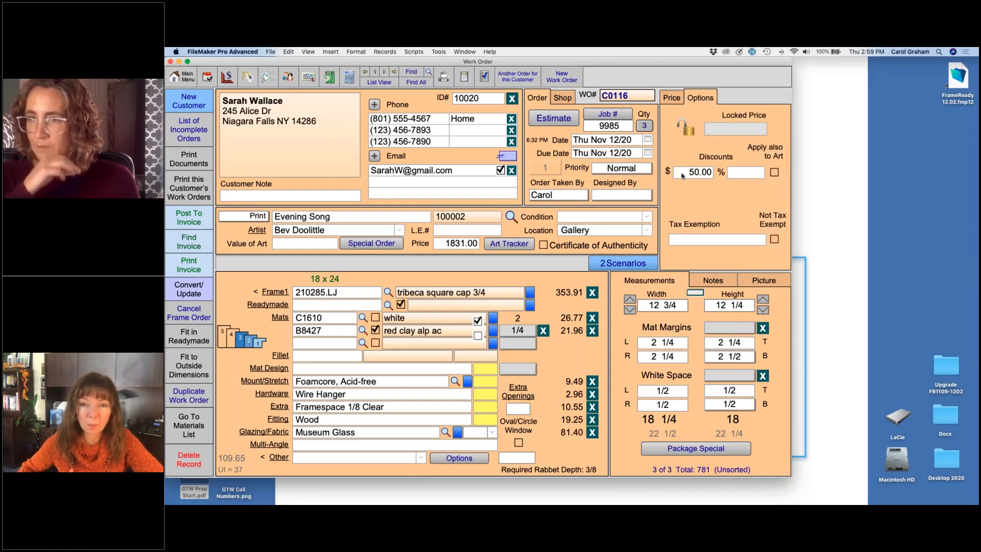
left_click(694, 173)
key("BackSpace")
key("Return")
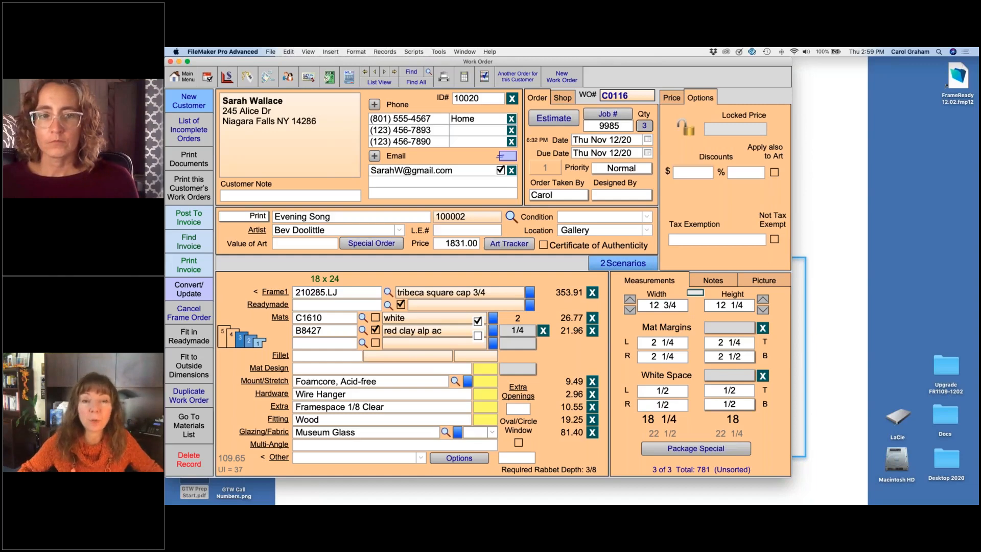
Step: List the marked work orders, unmark C0105 and C0108, and find the marked records again
left_click(384, 83)
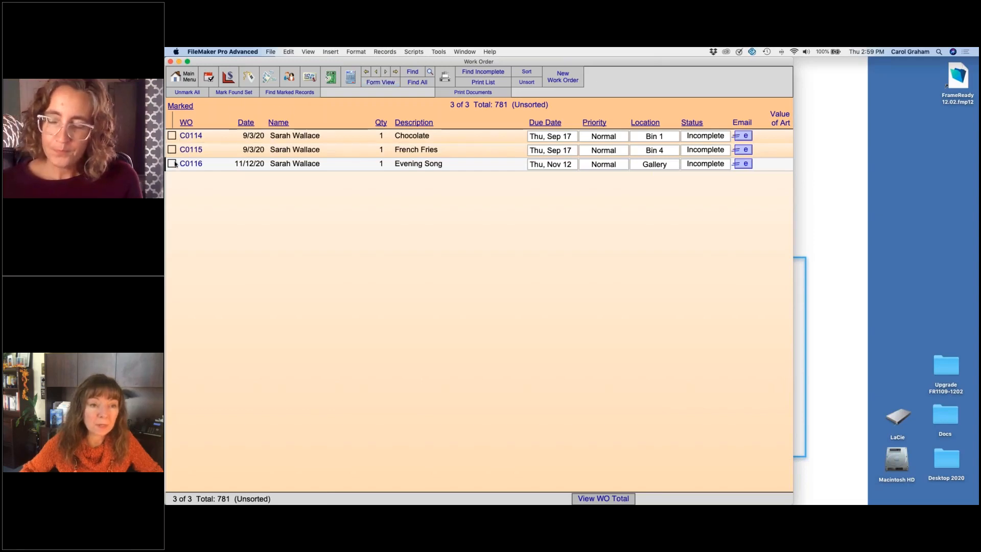
left_click(296, 93)
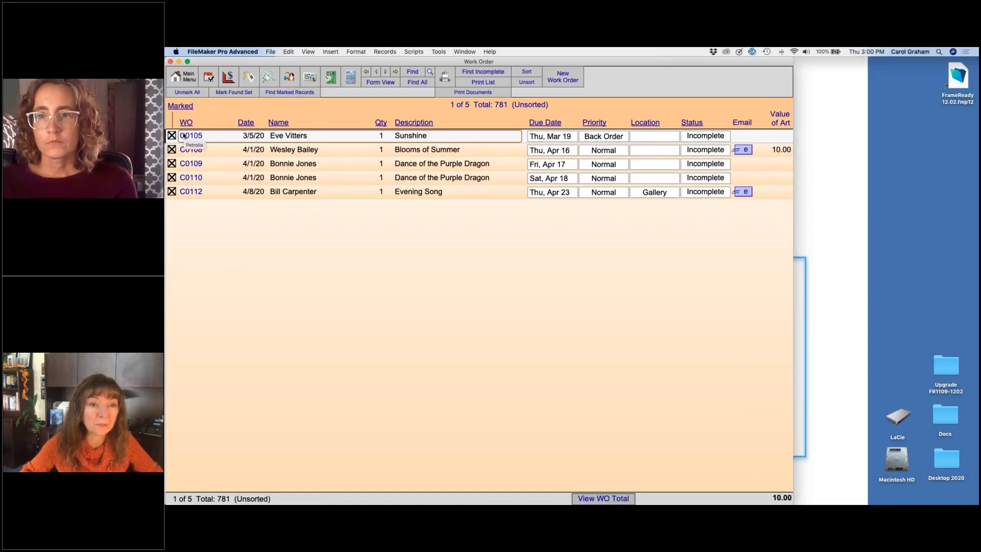
left_click(172, 135)
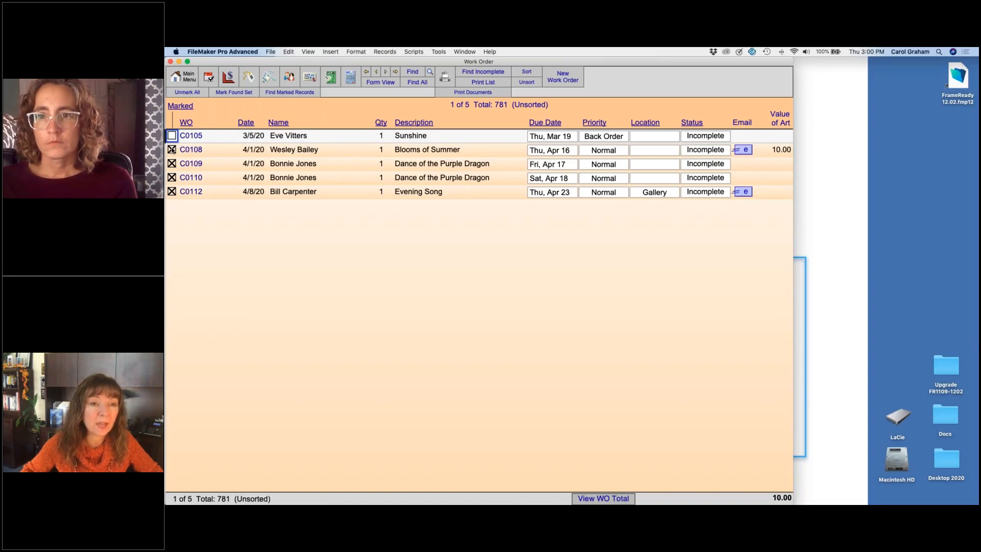
left_click(171, 150)
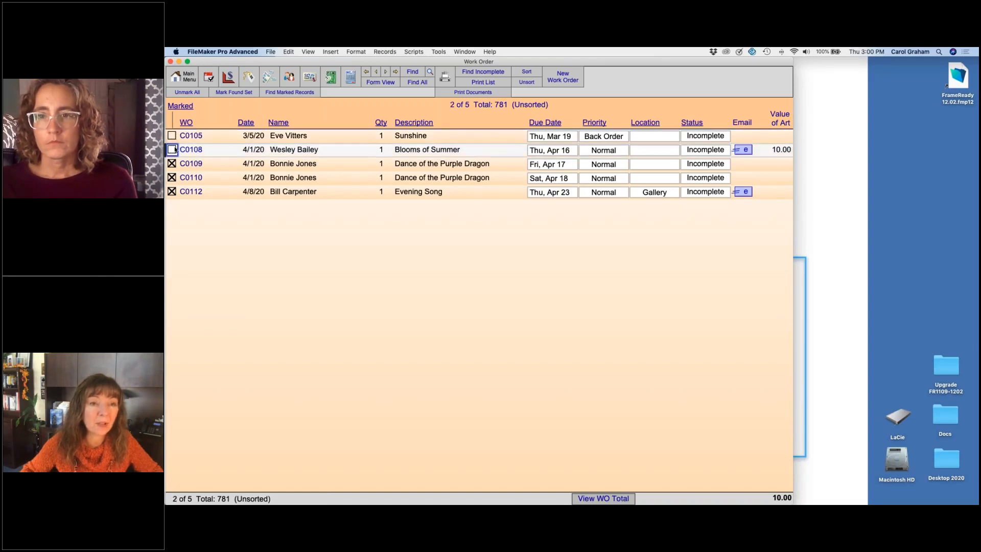
left_click(290, 92)
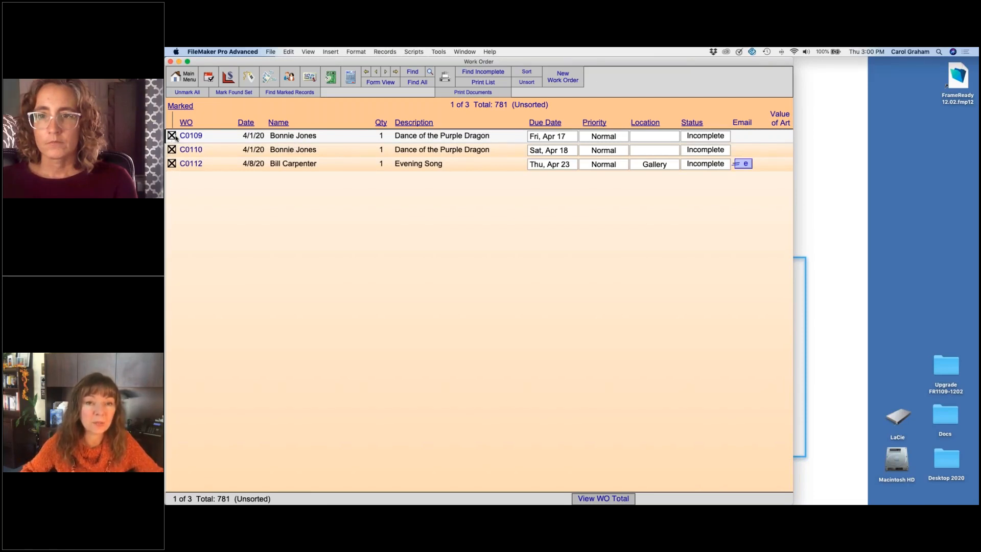
Step: Find all incomplete work orders and sort the list by description, followed by a re-sort by name
left_click(483, 72)
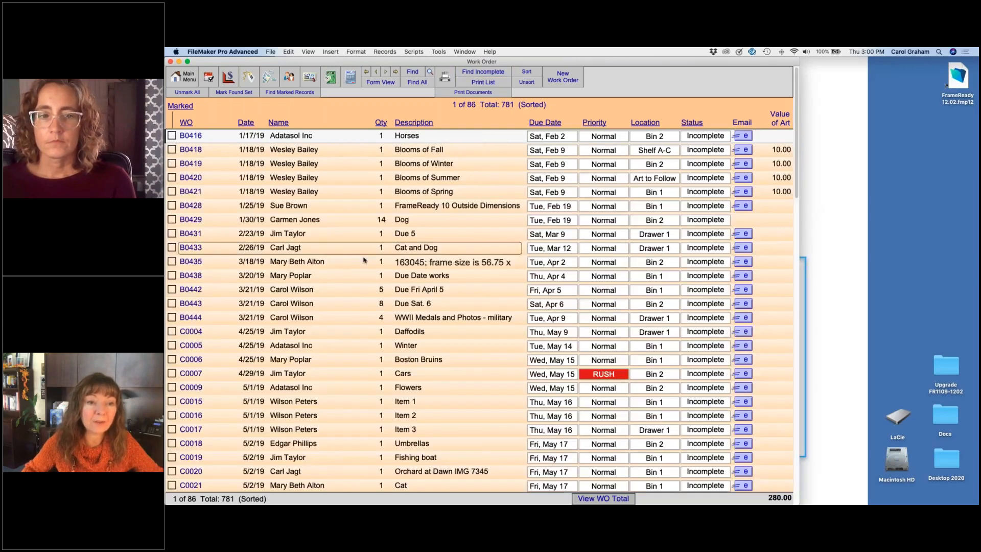
scroll(365, 260, "down", 20)
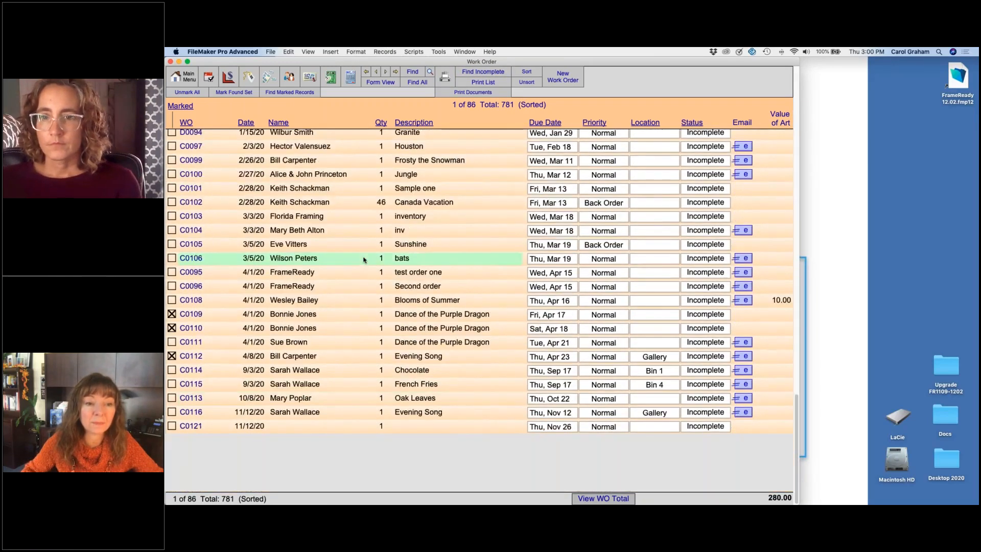
scroll(364, 260, "up", 2)
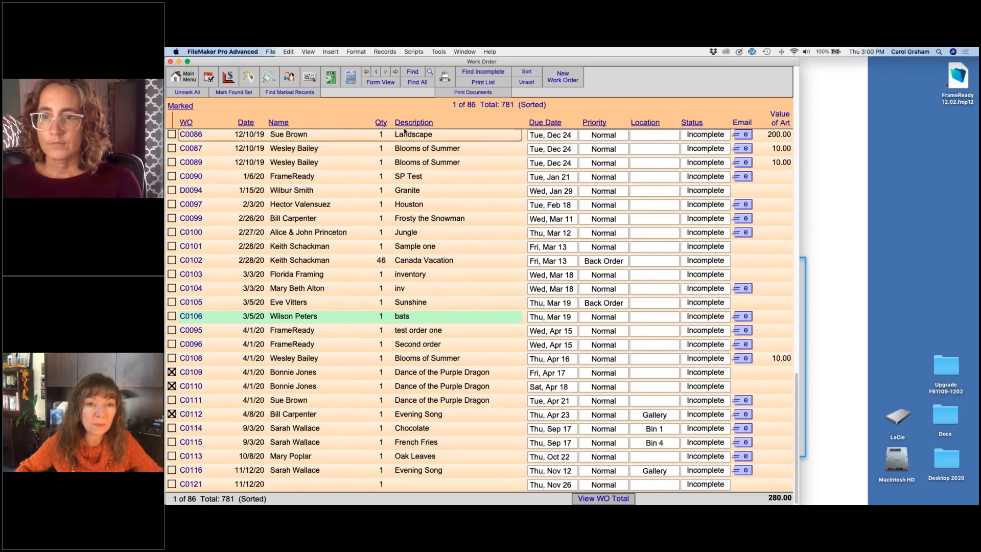
left_click(420, 123)
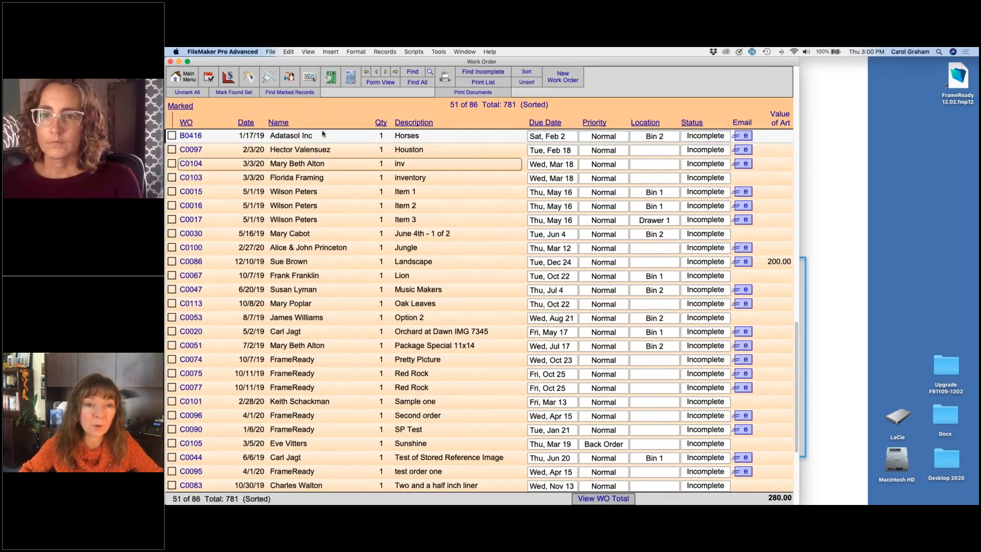
left_click(279, 123)
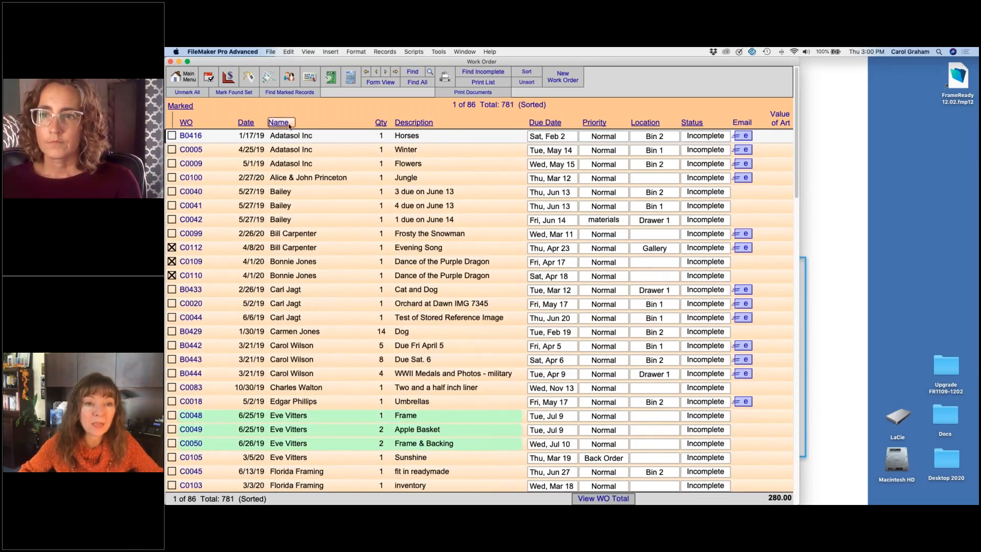
Step: Add Description as a second sort field after the customer name, sort the list, and return it to unsorted order
left_click(532, 73)
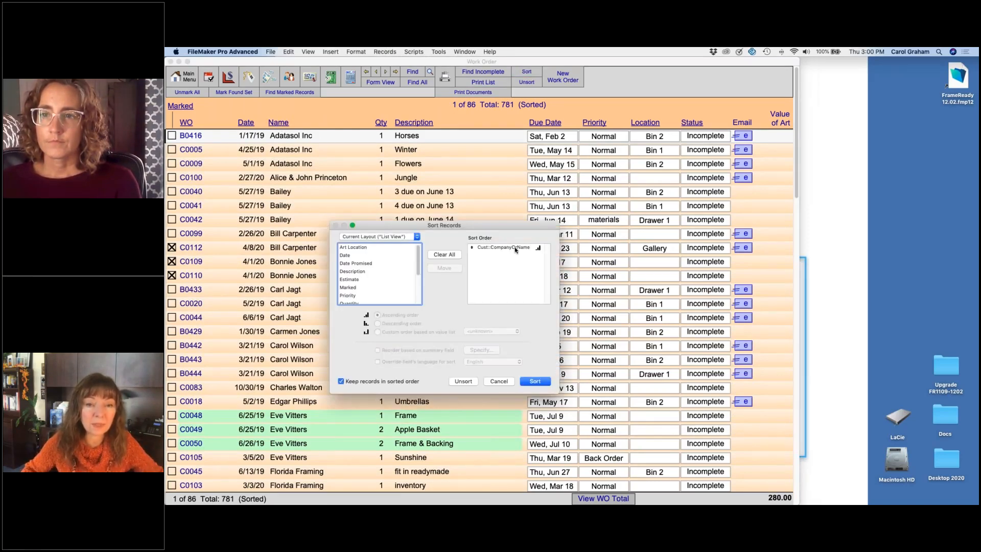
double_click(355, 273)
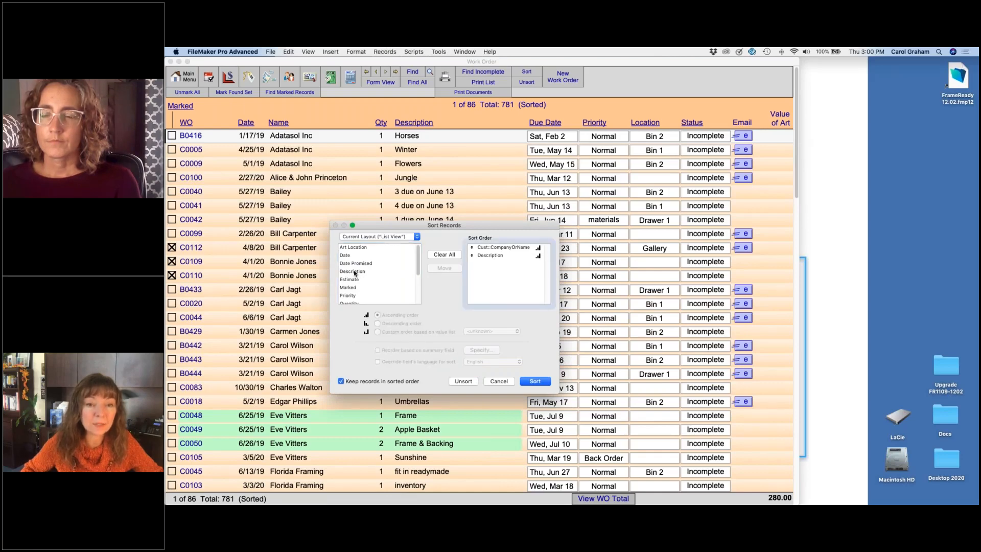
left_click(534, 382)
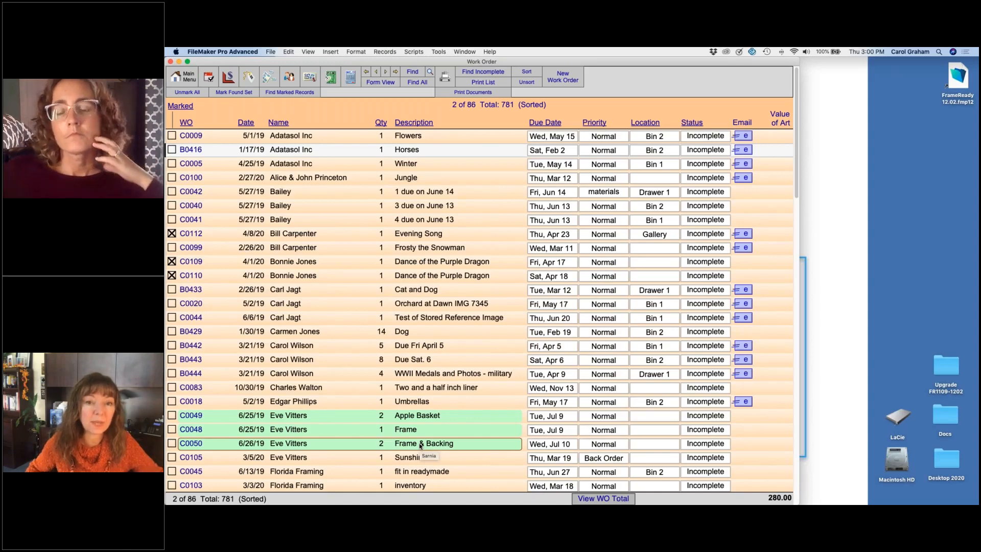
left_click(531, 83)
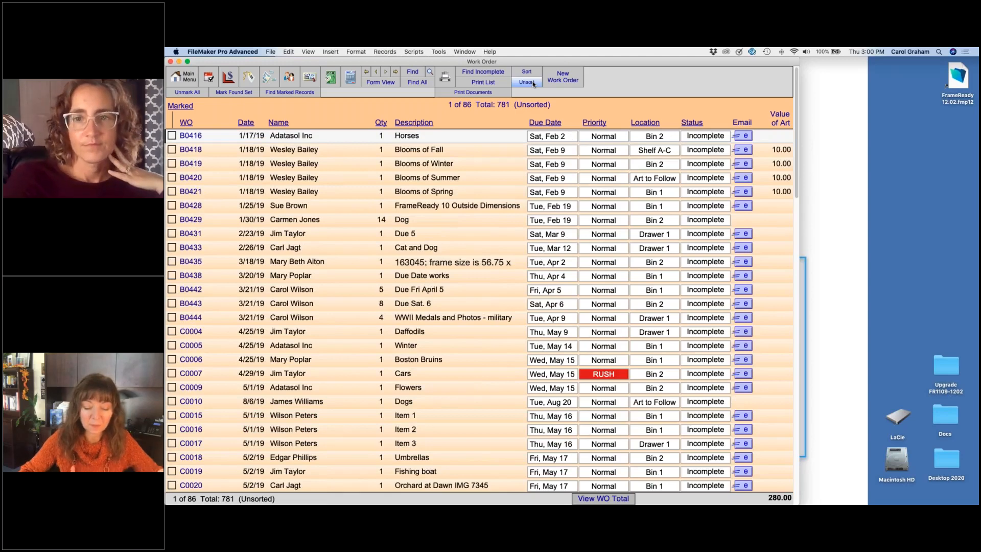